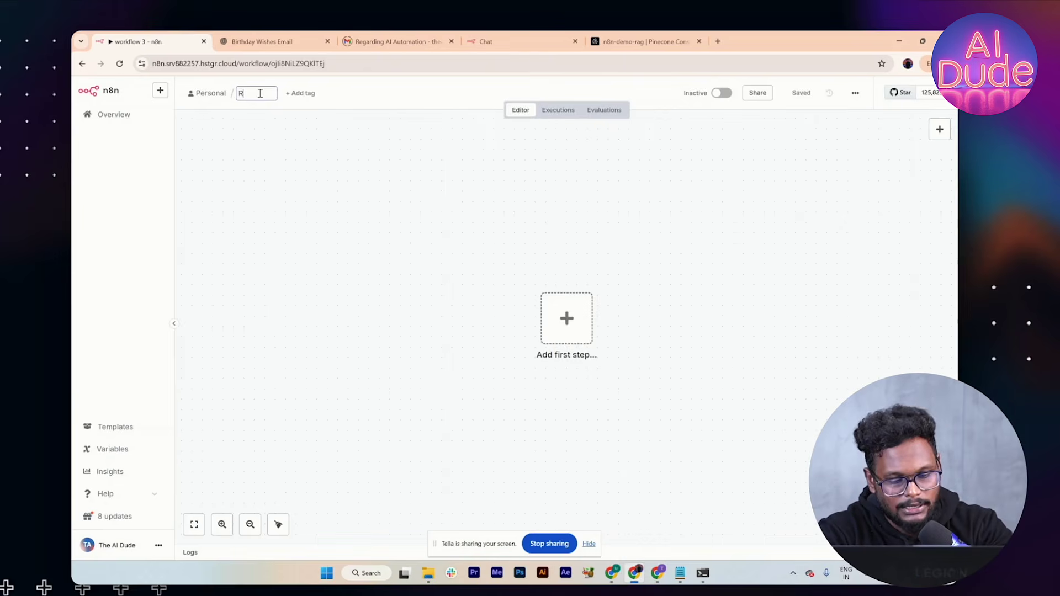
Step: Name the workflow 'RAG Agent 2.0' and add a Telegram 'On message' trigger with the Social_eagle_AI credential
type("t")
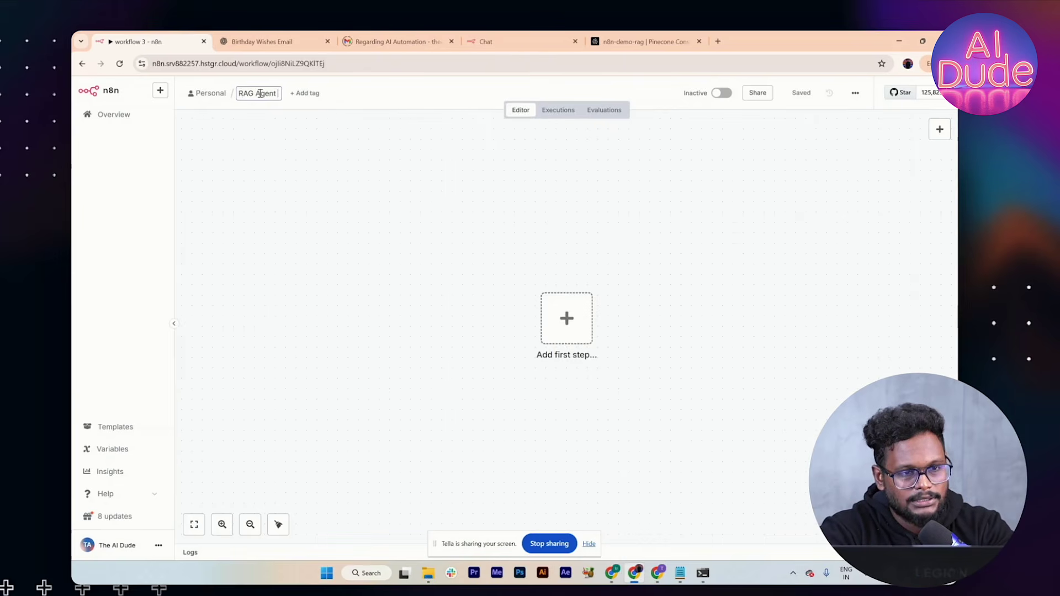
type(" 2.0")
key("Return")
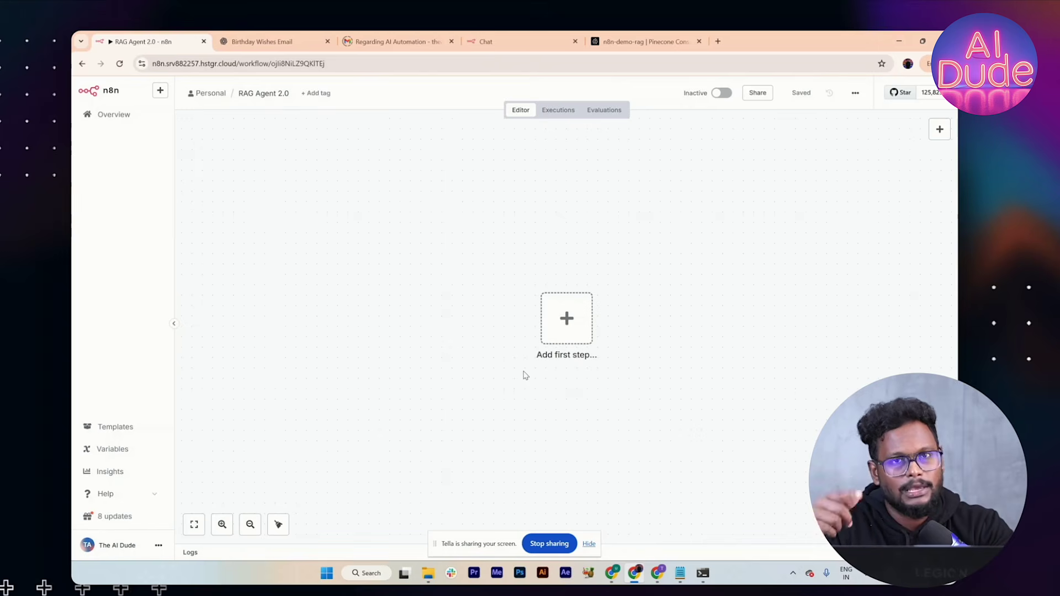
left_click(566, 319)
type("tele")
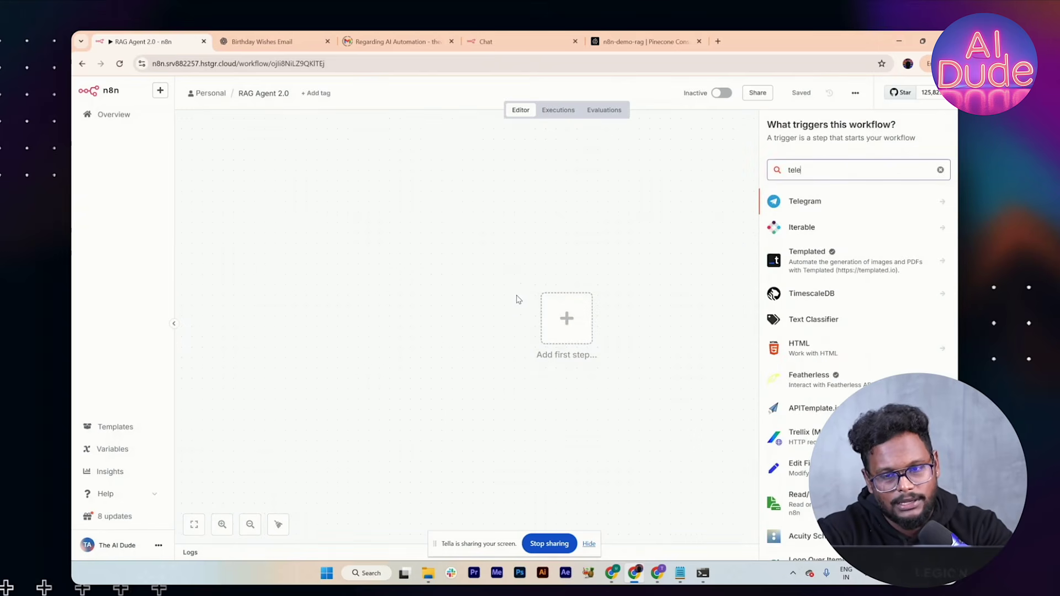
left_click(786, 210)
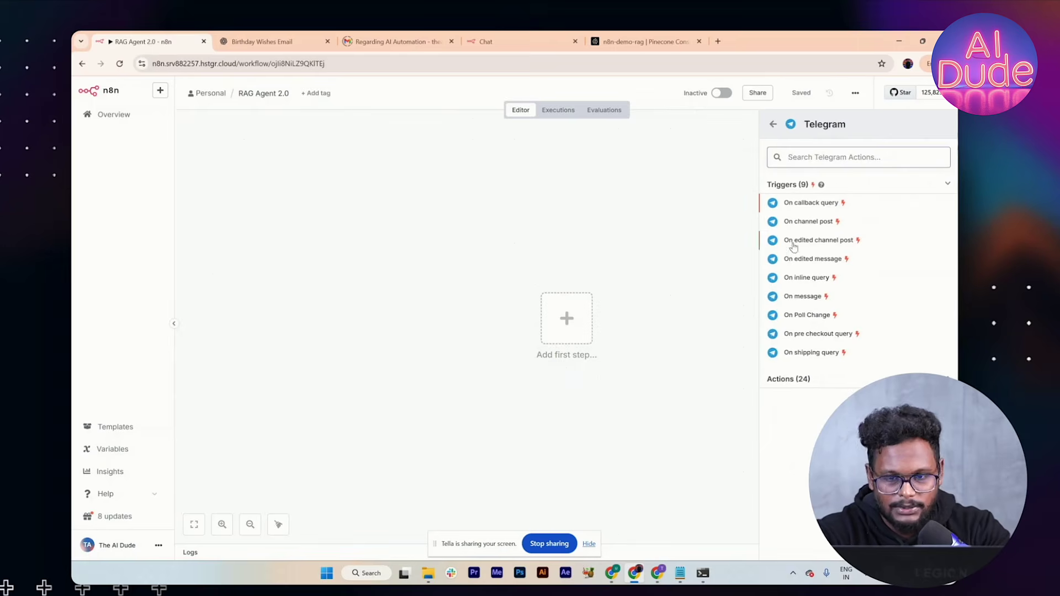
left_click(804, 294)
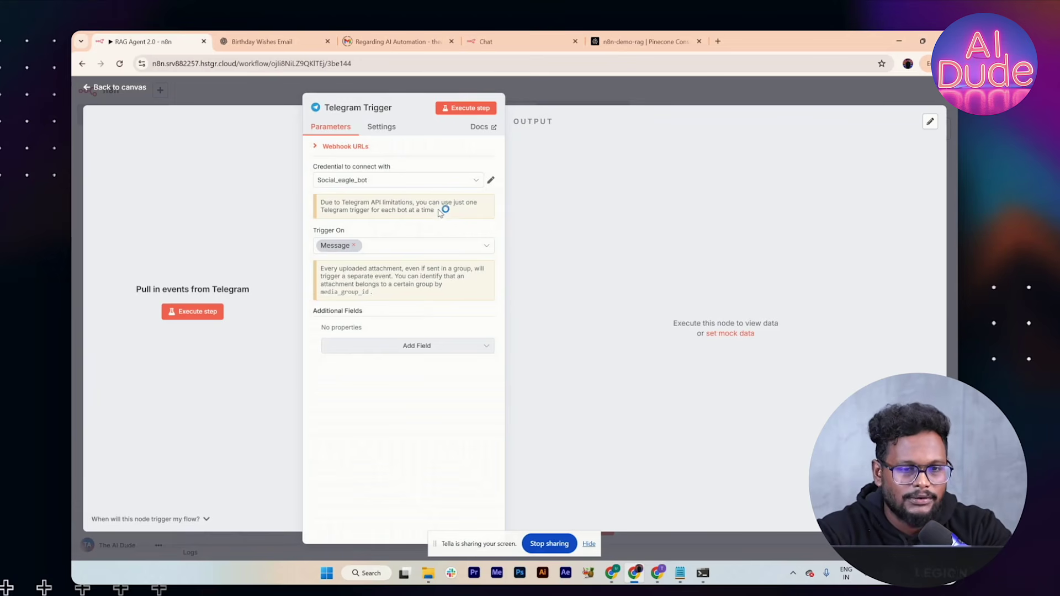
left_click(448, 186)
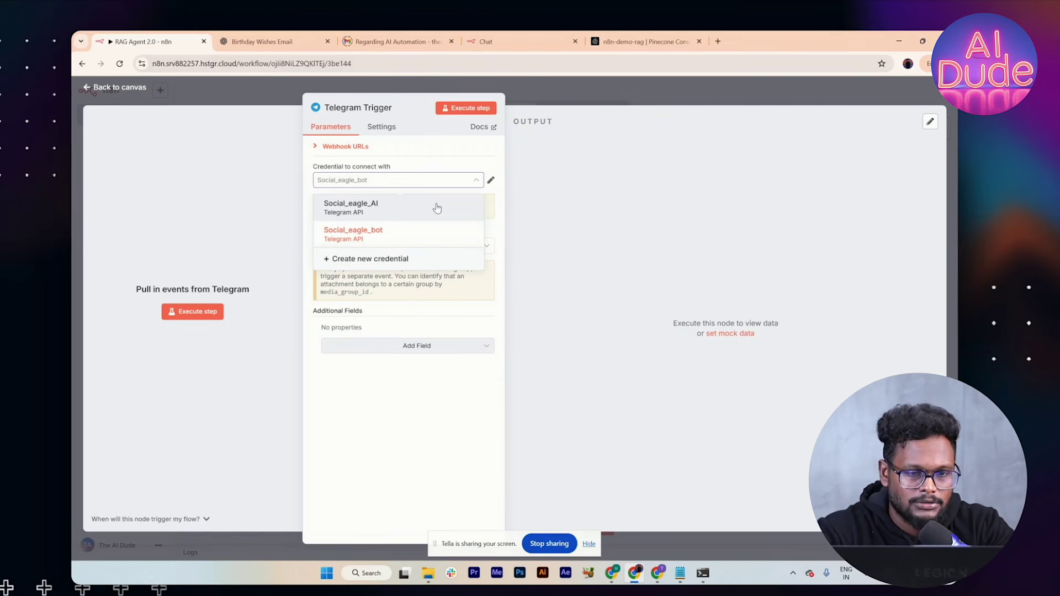
left_click(437, 207)
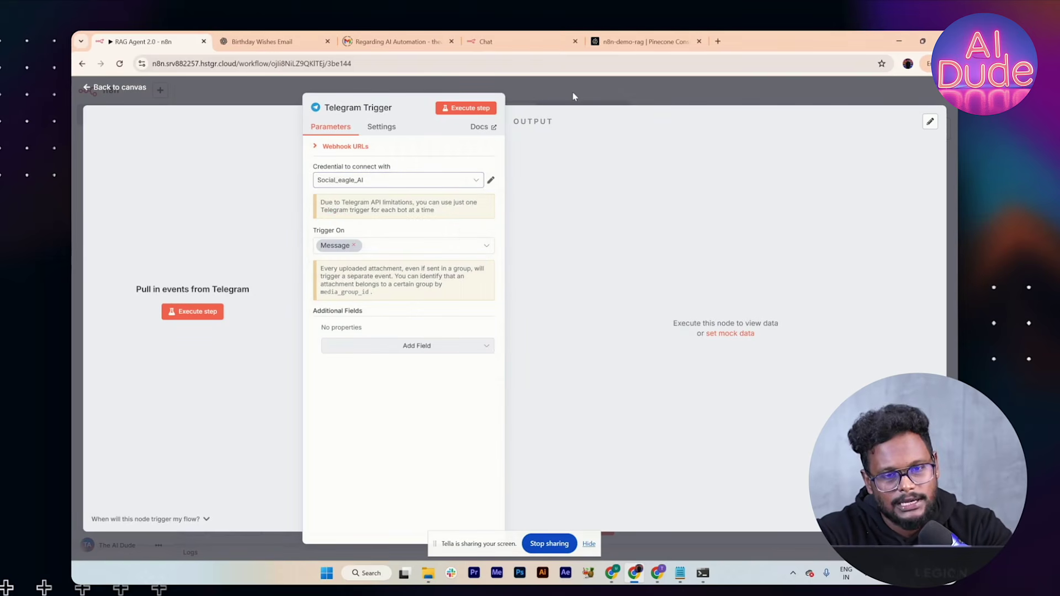
left_click(572, 91)
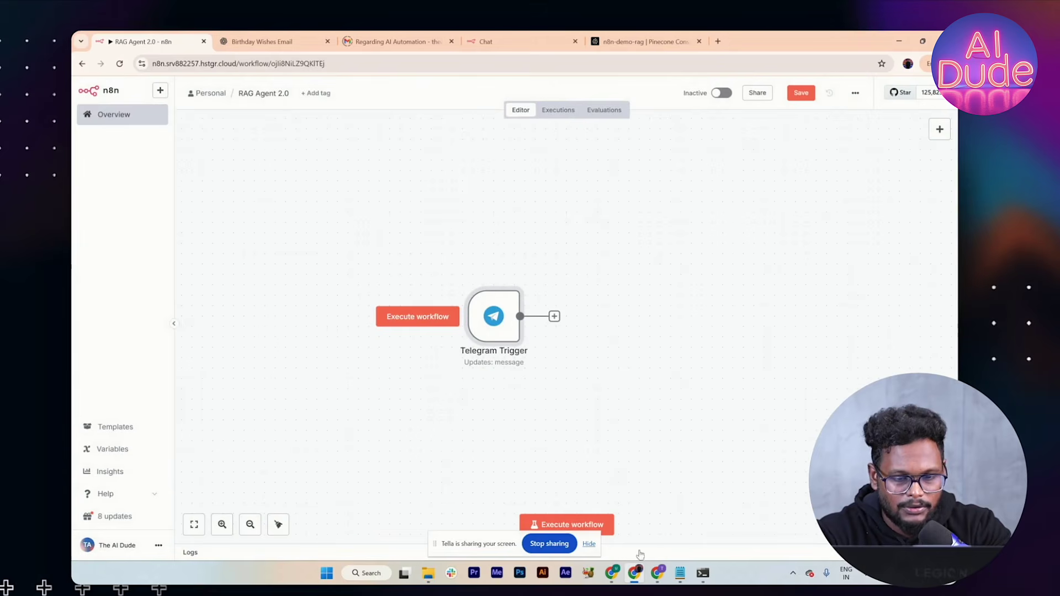
Step: Execute the workflow and send 'Hi' to the Telegram bot as a test message
left_click(588, 544)
left_click(582, 528)
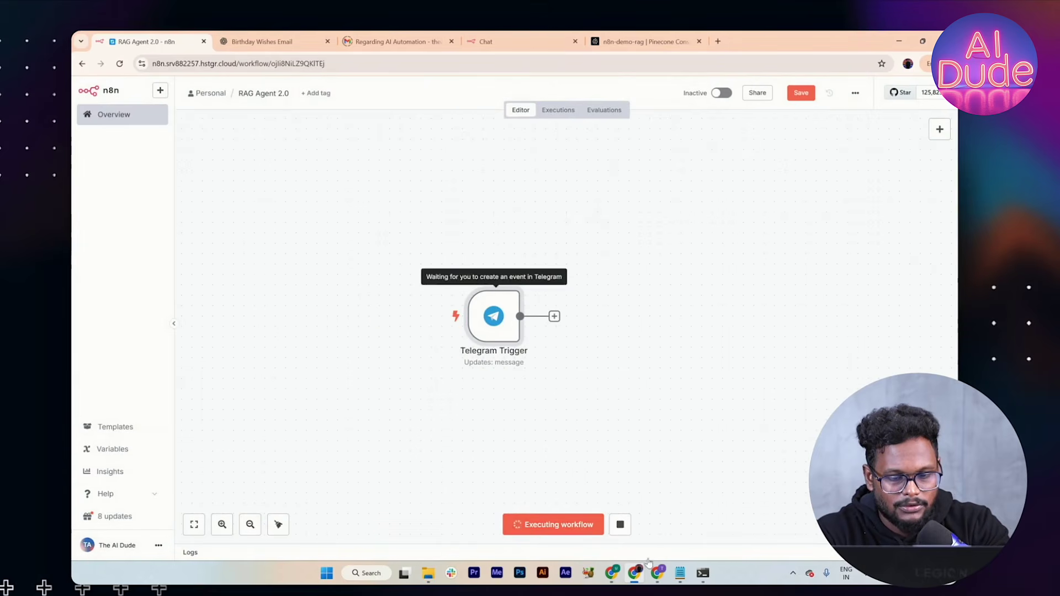
mouse_move(611, 573)
left_click(586, 533)
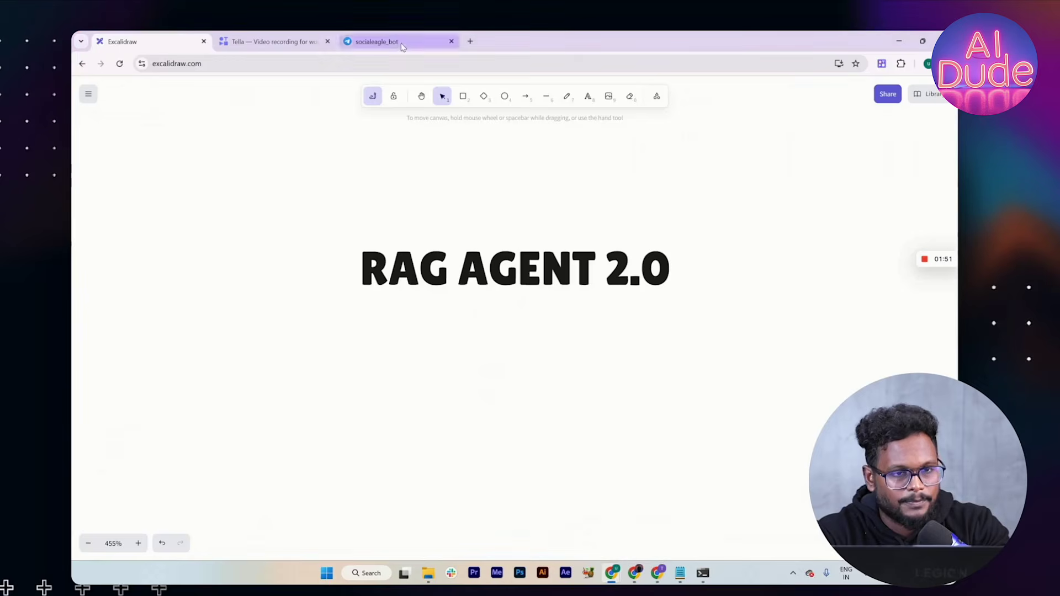
left_click(387, 42)
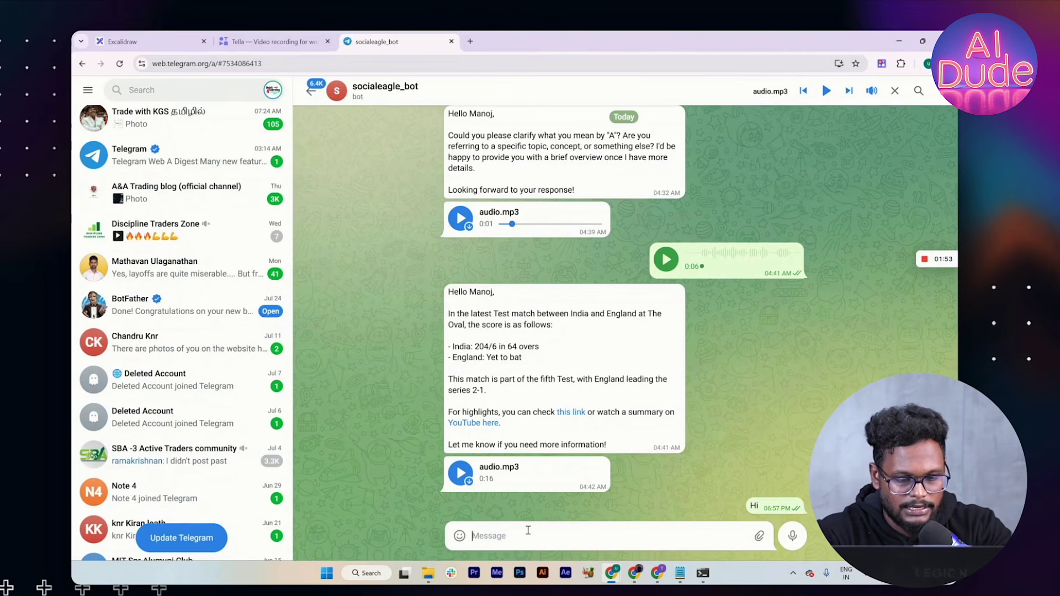
type("Hi")
key("Return")
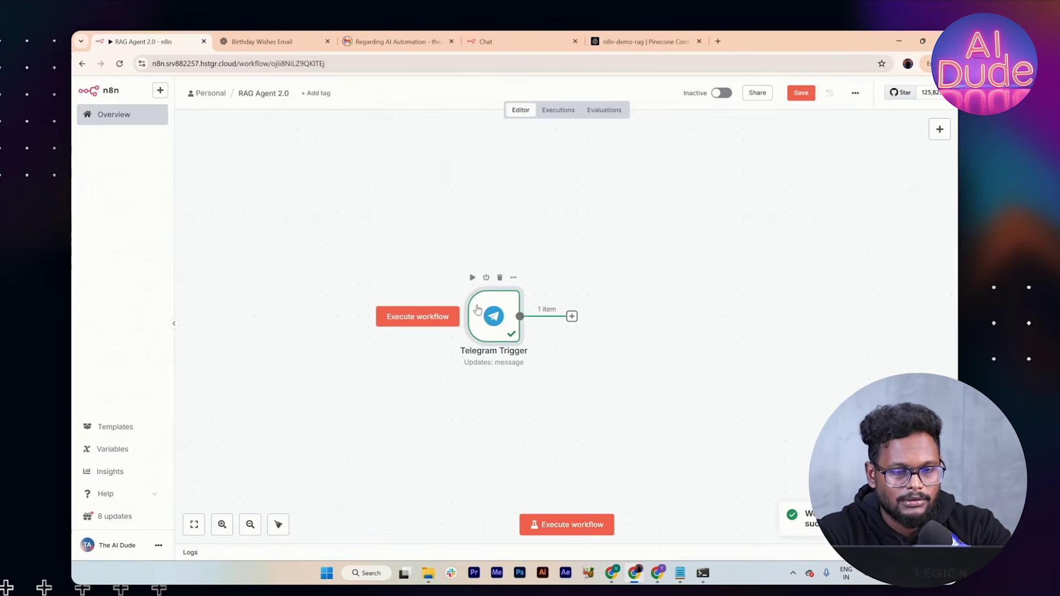
Step: Confirm the Telegram Trigger output holds the single 'Hi' item, then bring up the next-node choices
double_click(477, 309)
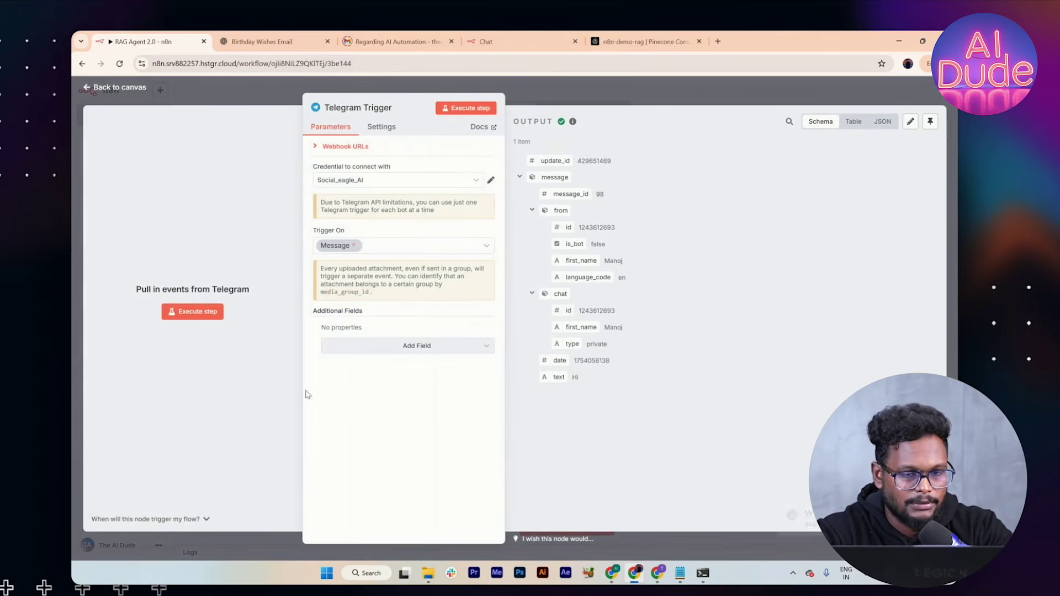
left_click(651, 77)
left_click(520, 296)
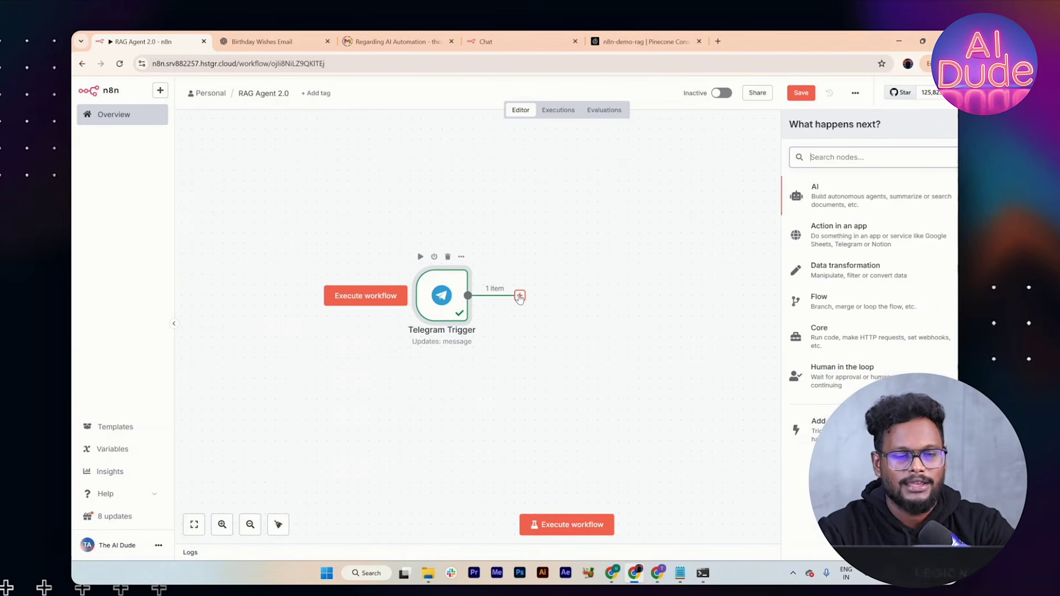
Step: Add an AI Agent with the prompt defined as 'Answer the user query : {{ $json.message.text }}'
left_click(792, 190)
left_click(810, 252)
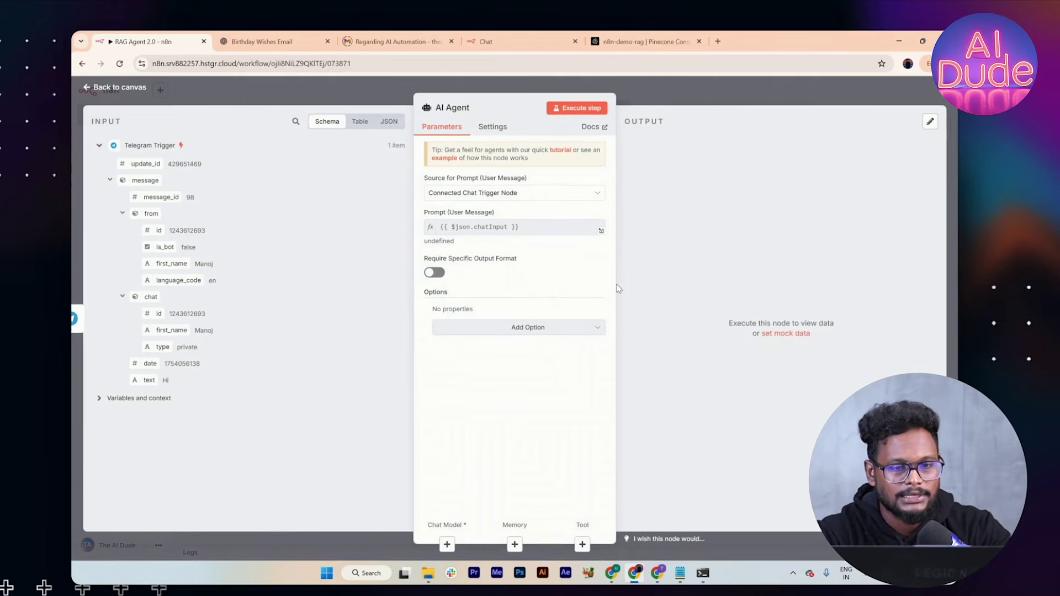
left_click(537, 193)
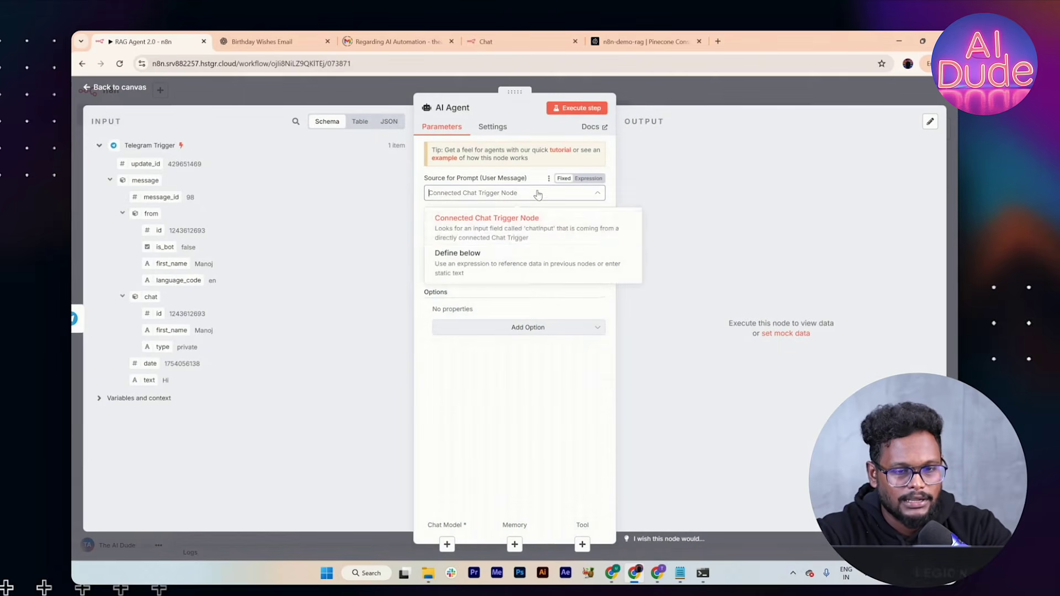
left_click(496, 258)
left_click(459, 232)
type("Answer the user query :")
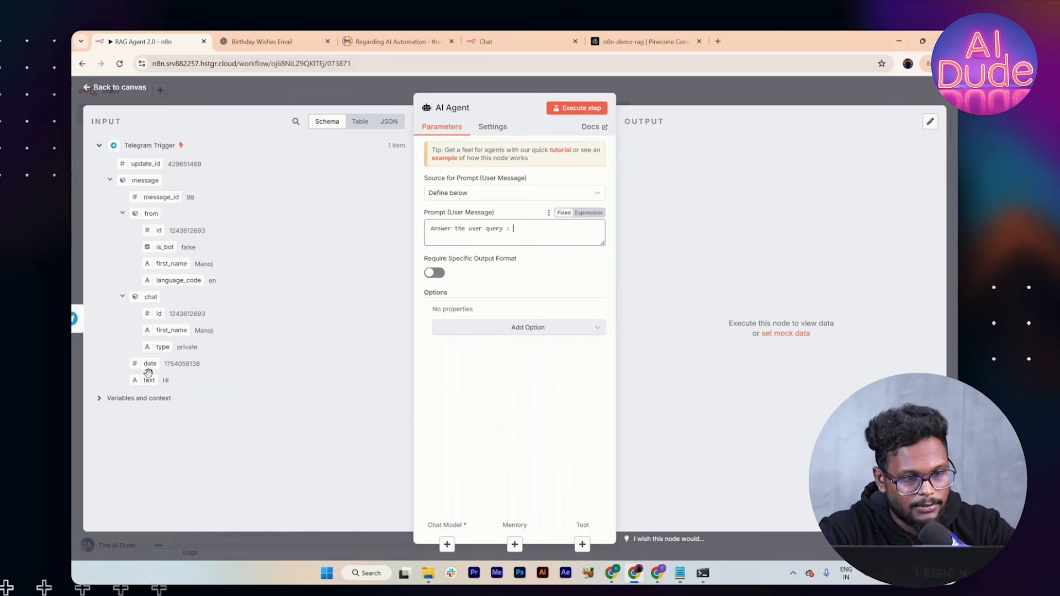
left_click_drag(150, 379, 524, 236)
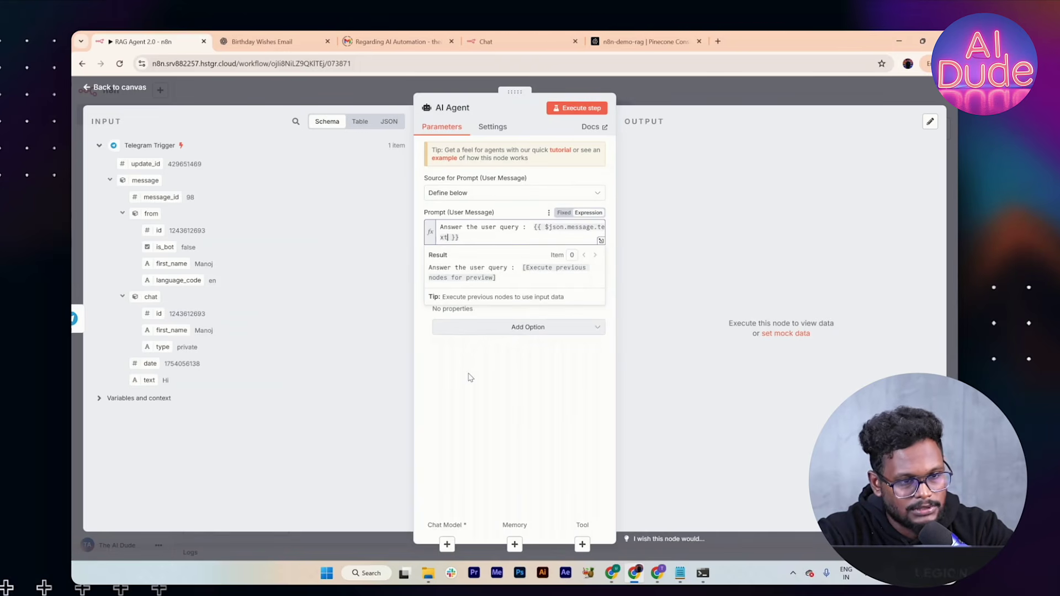
left_click(469, 378)
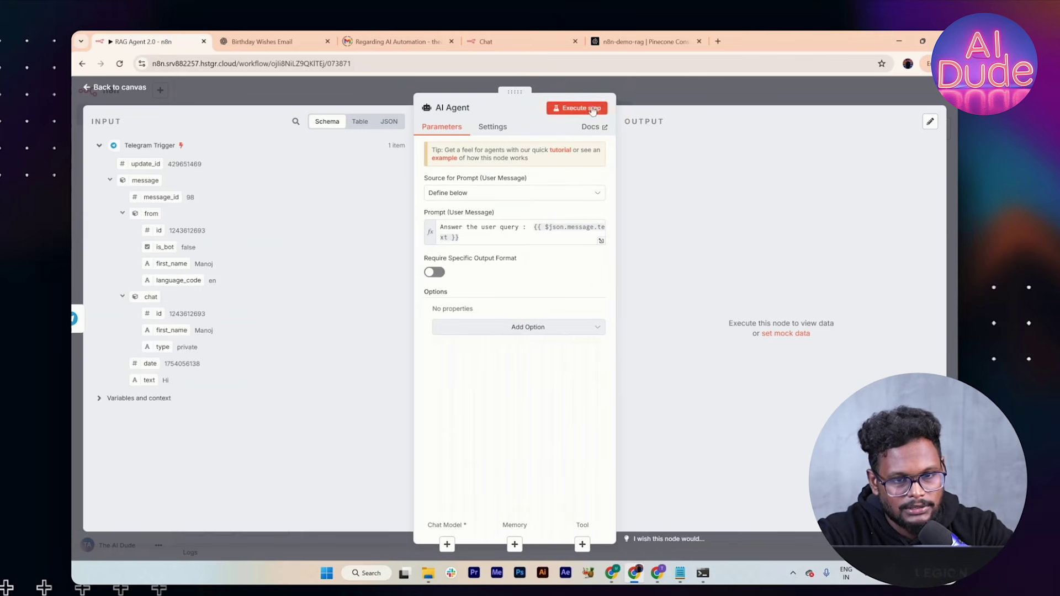
Step: Attach an OpenAI Chat Model (gpt-4o-mini) to the AI Agent
right_click(446, 545)
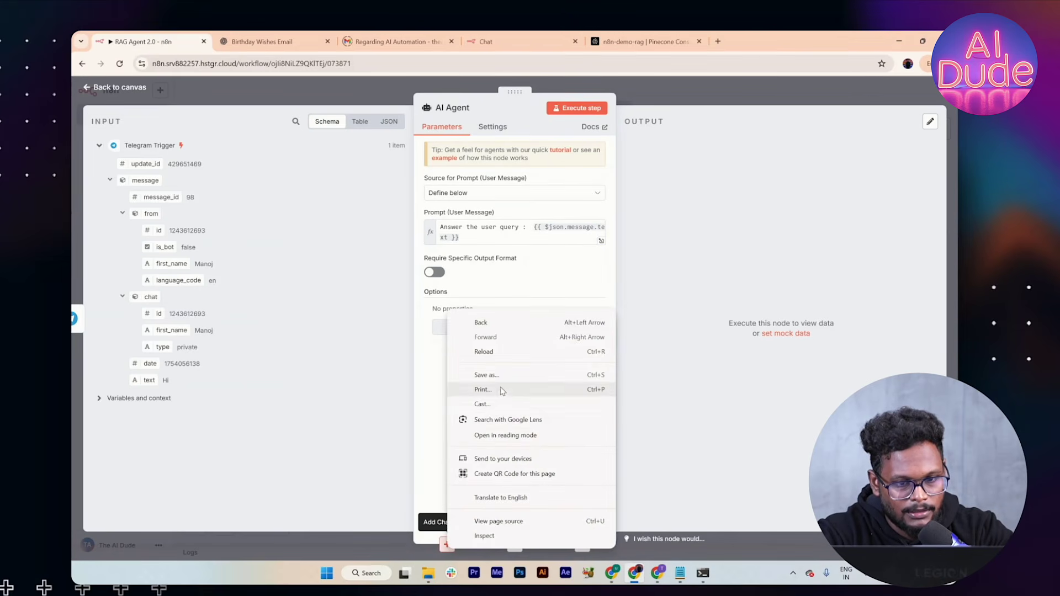
left_click(445, 544)
left_click(445, 543)
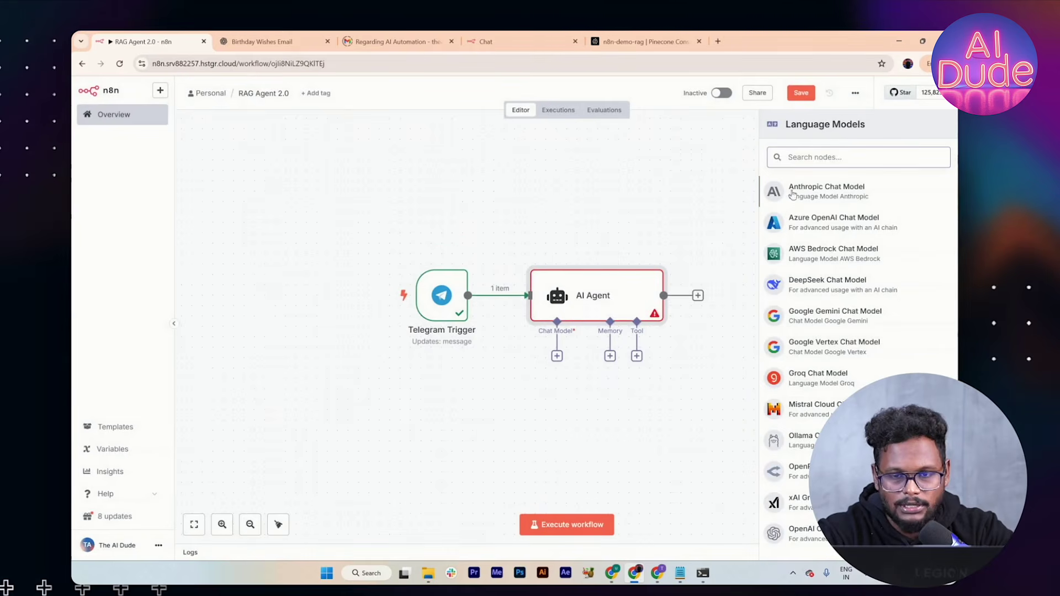
type("open")
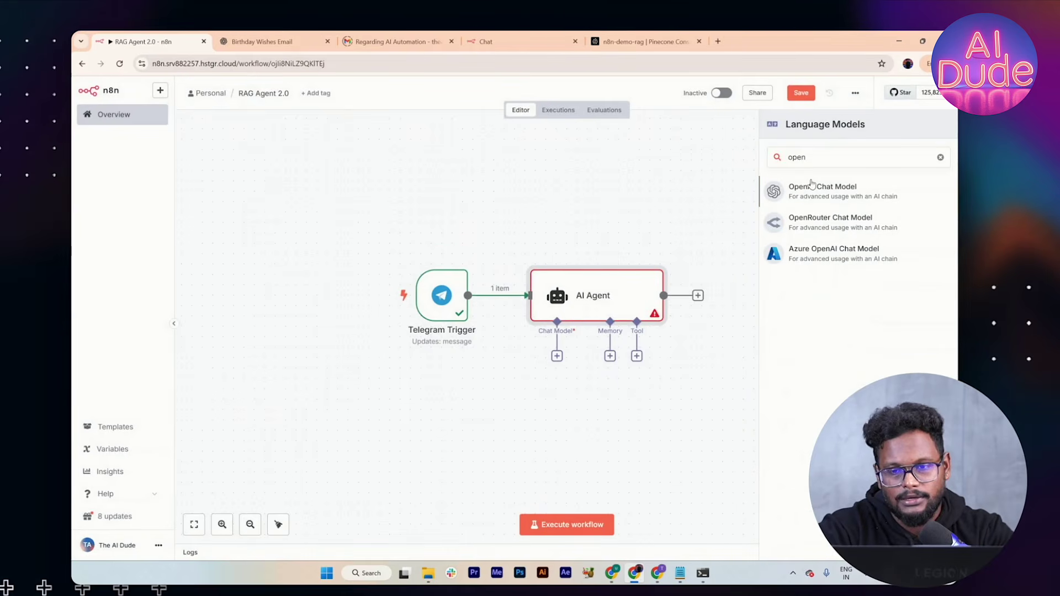
left_click(822, 188)
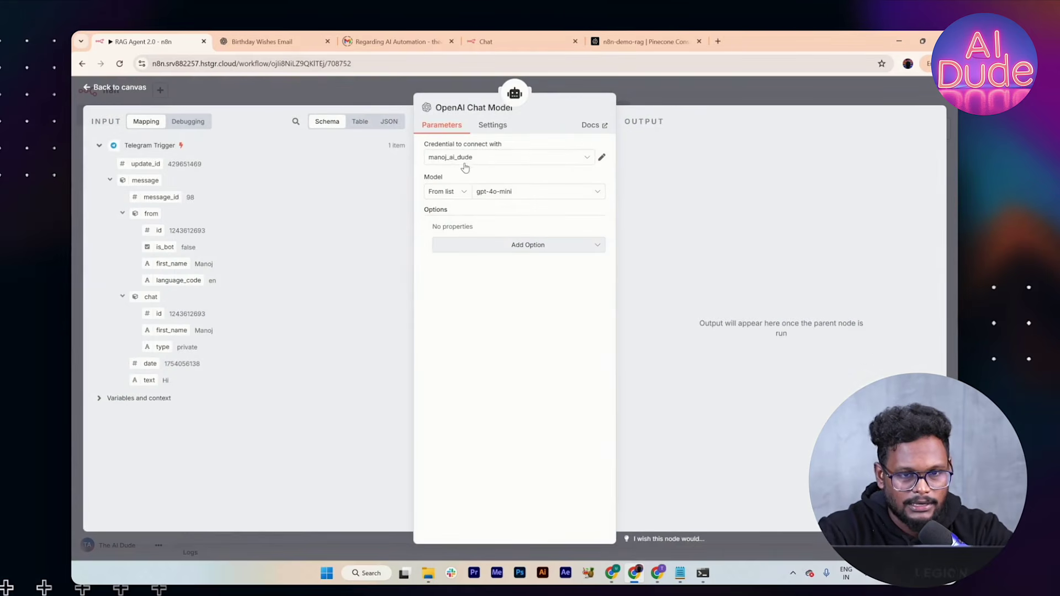
left_click(674, 87)
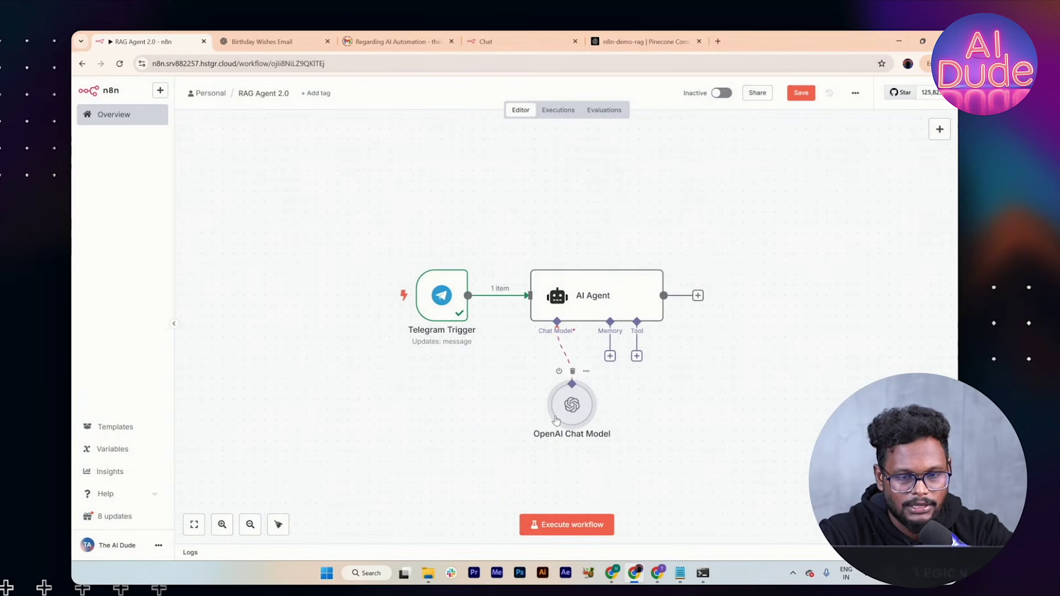
left_click_drag(556, 421, 501, 422)
Step: Add Simple Memory with a Session ID of telegram_ followed by the Telegram chat id
left_click(610, 357)
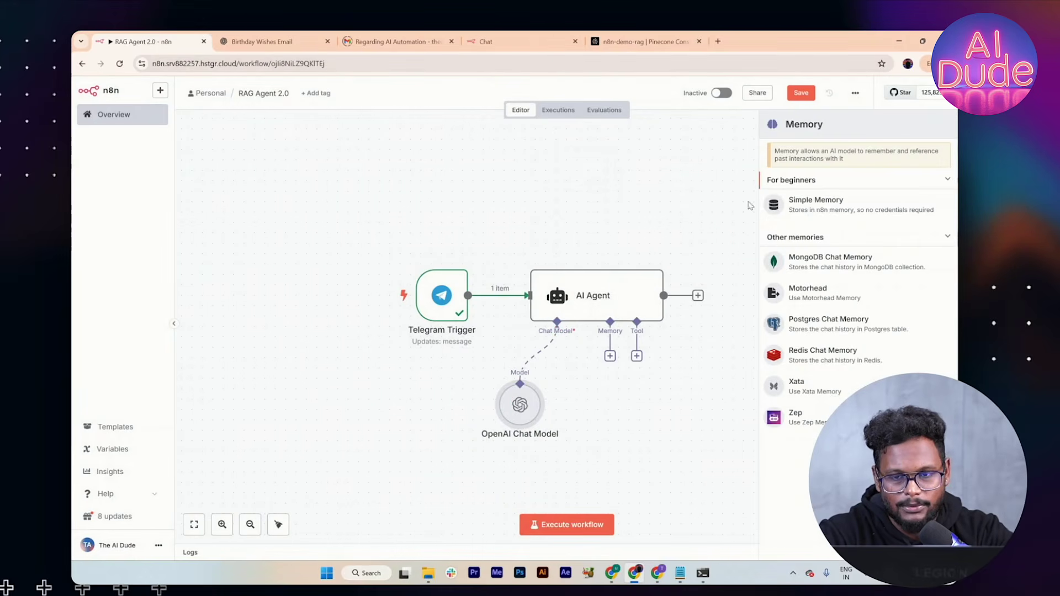
left_click(812, 213)
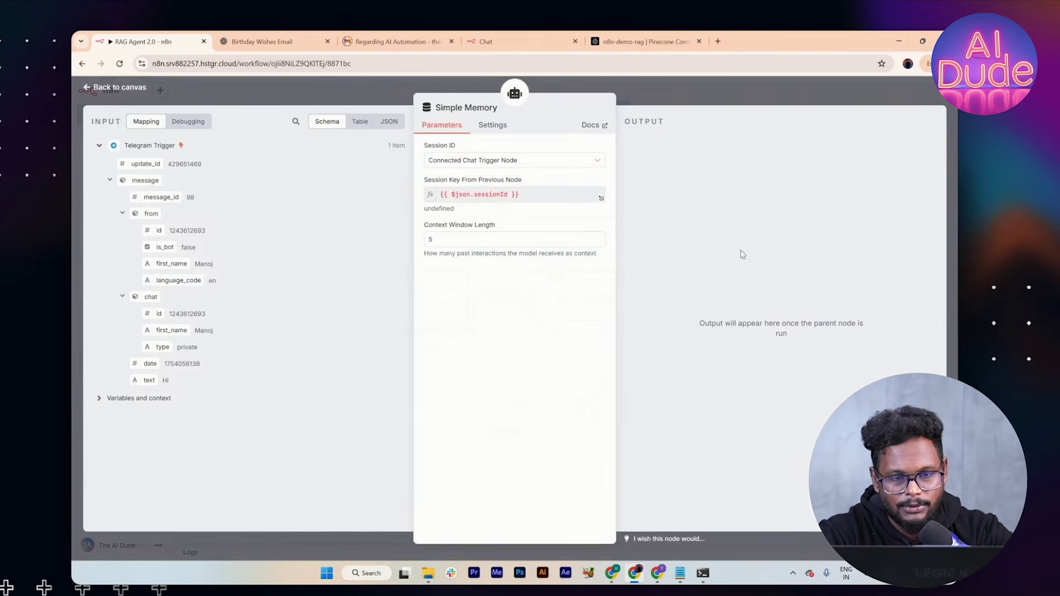
left_click(558, 161)
left_click(519, 227)
left_click(502, 198)
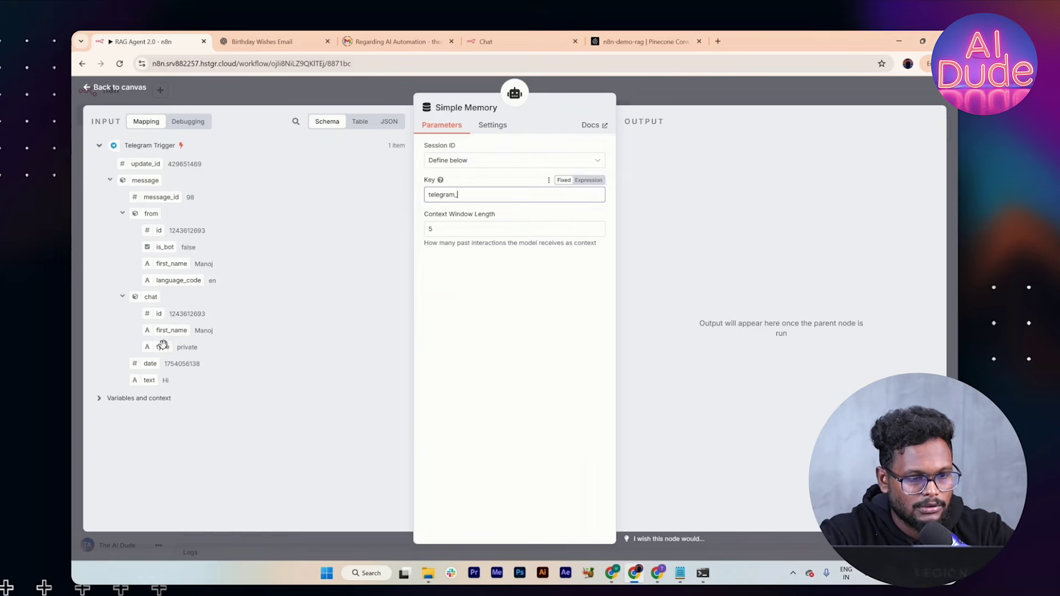
left_click_drag(159, 313, 529, 214)
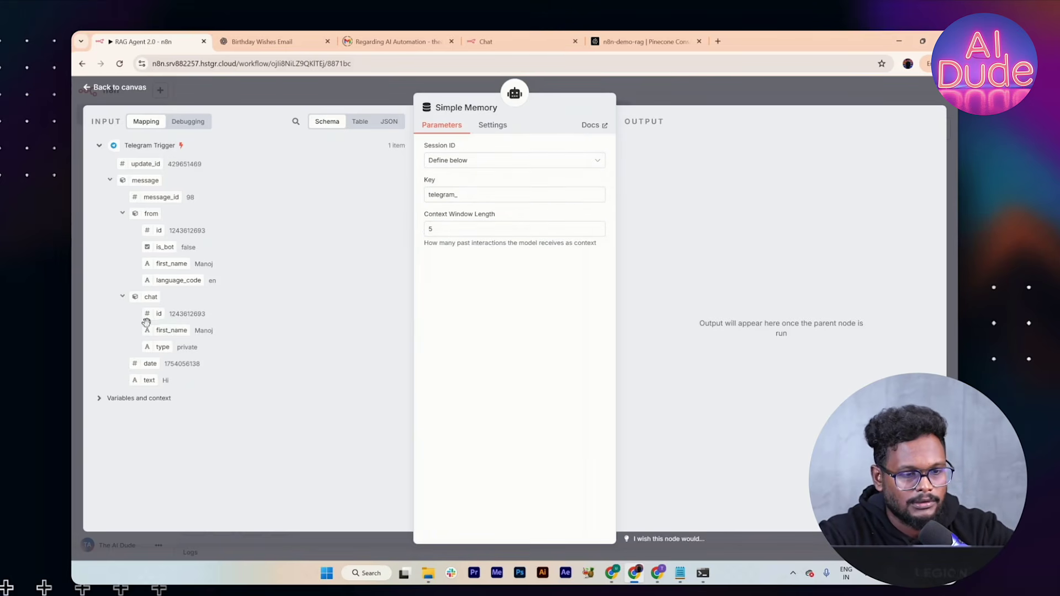
left_click_drag(156, 313, 506, 200)
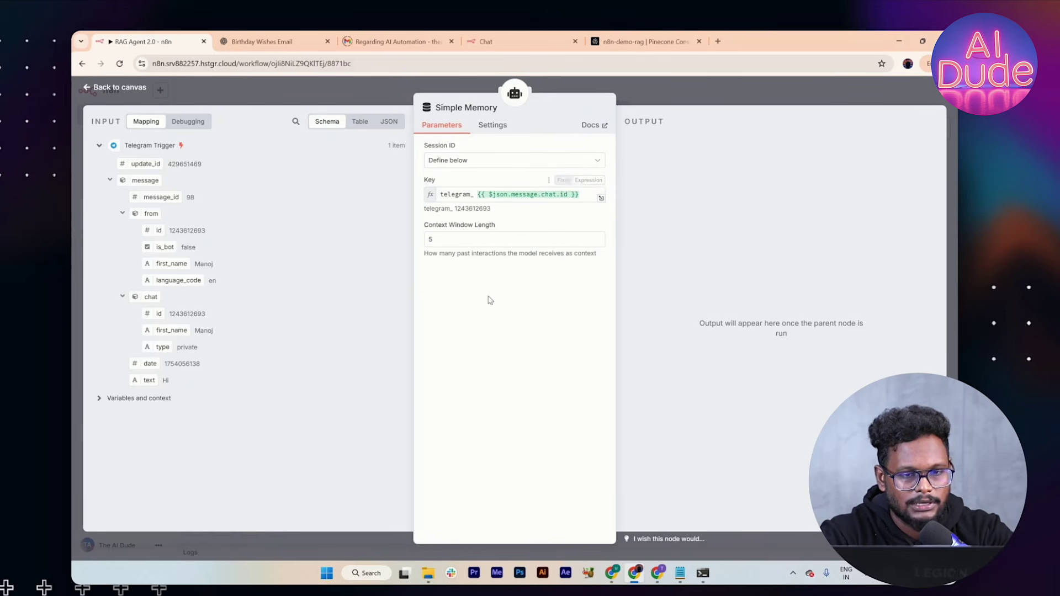
left_click(479, 195)
key("BackSpace")
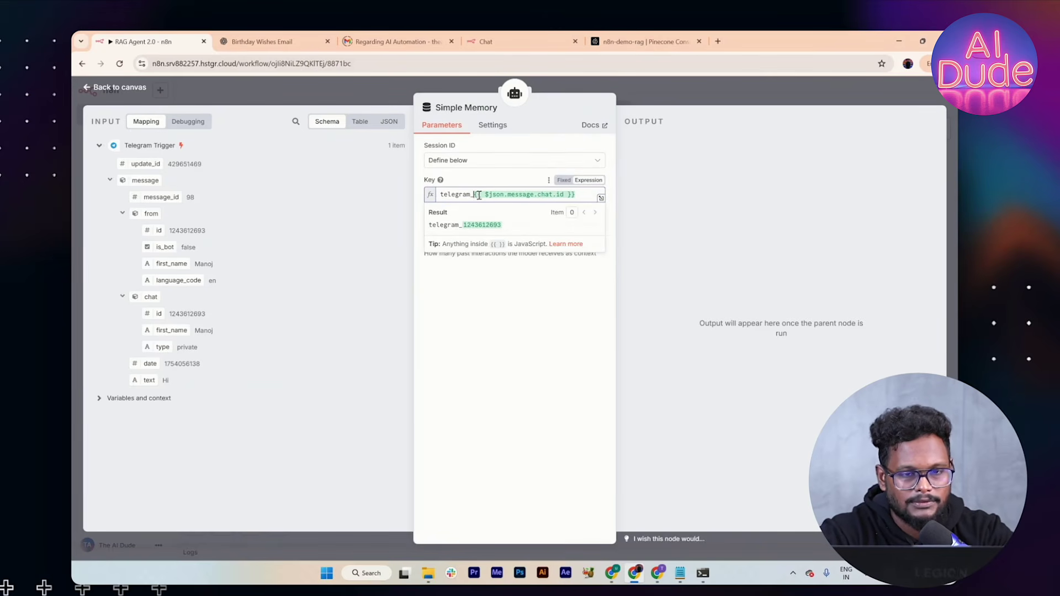
left_click(648, 85)
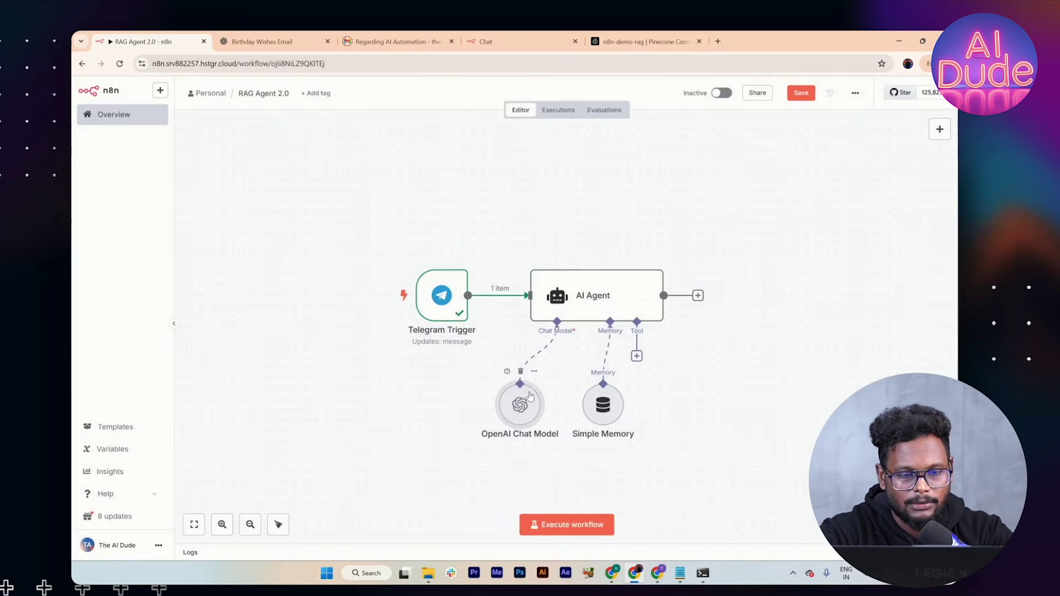
Step: Review the OpenAI Chat Model and AI Agent node settings
double_click(531, 395)
left_click(651, 88)
double_click(592, 288)
left_click(665, 98)
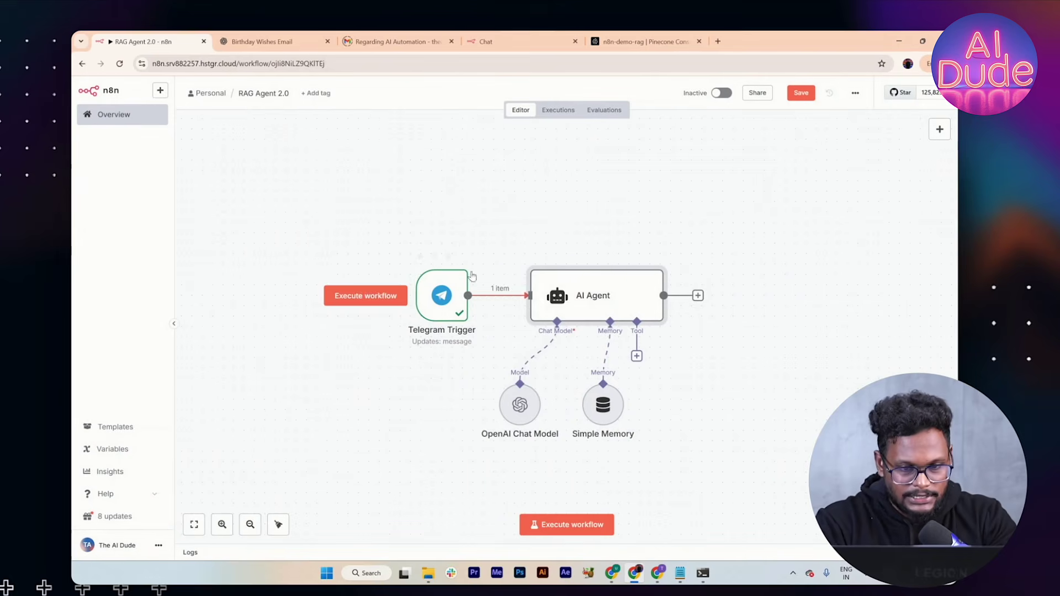
Step: Add a Telegram Send Message node after the AI Agent
left_click(697, 298)
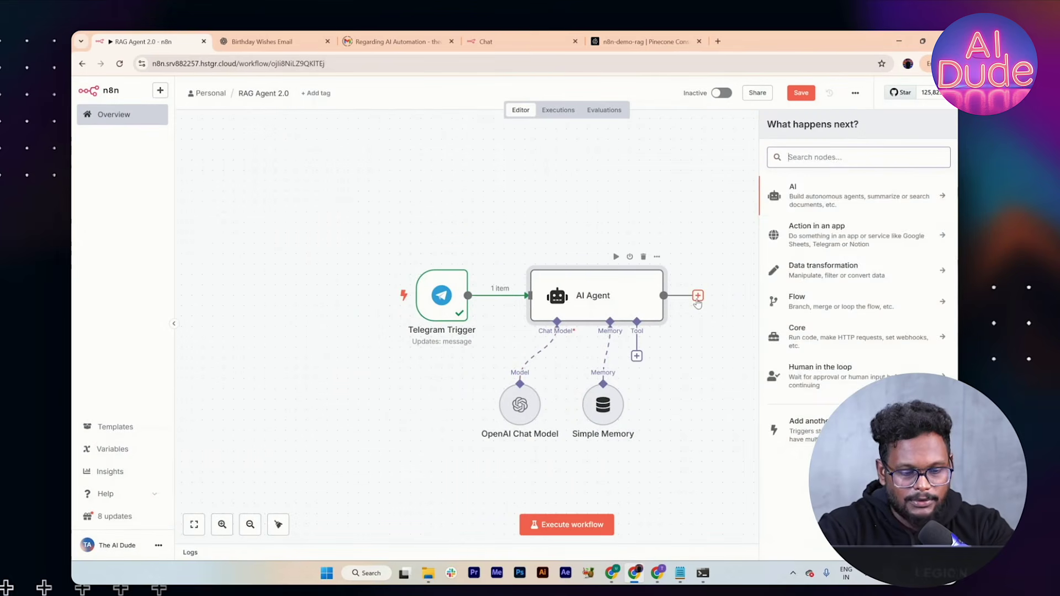
type("tele")
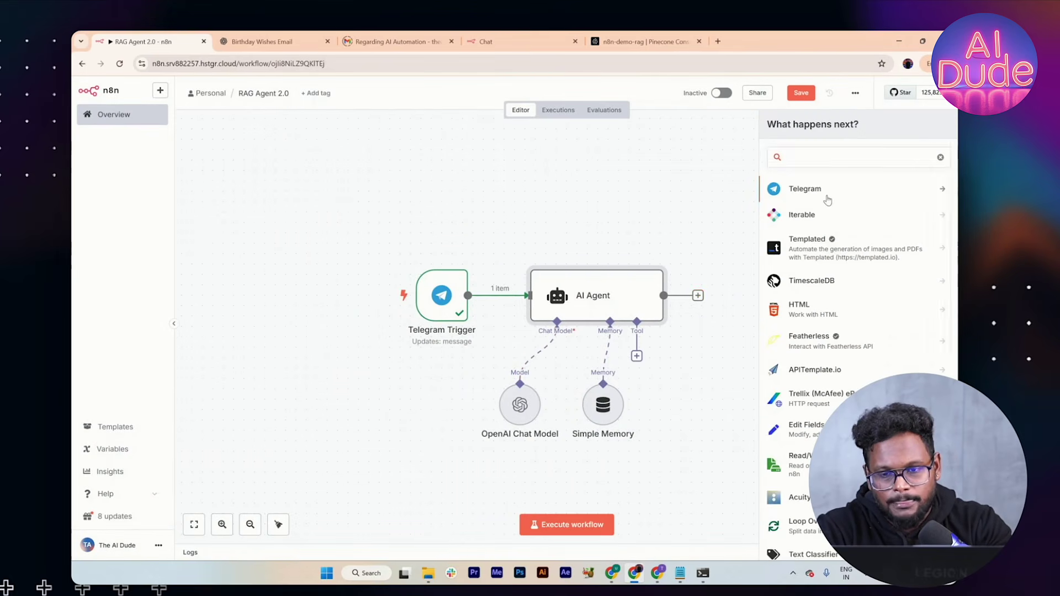
left_click(826, 196)
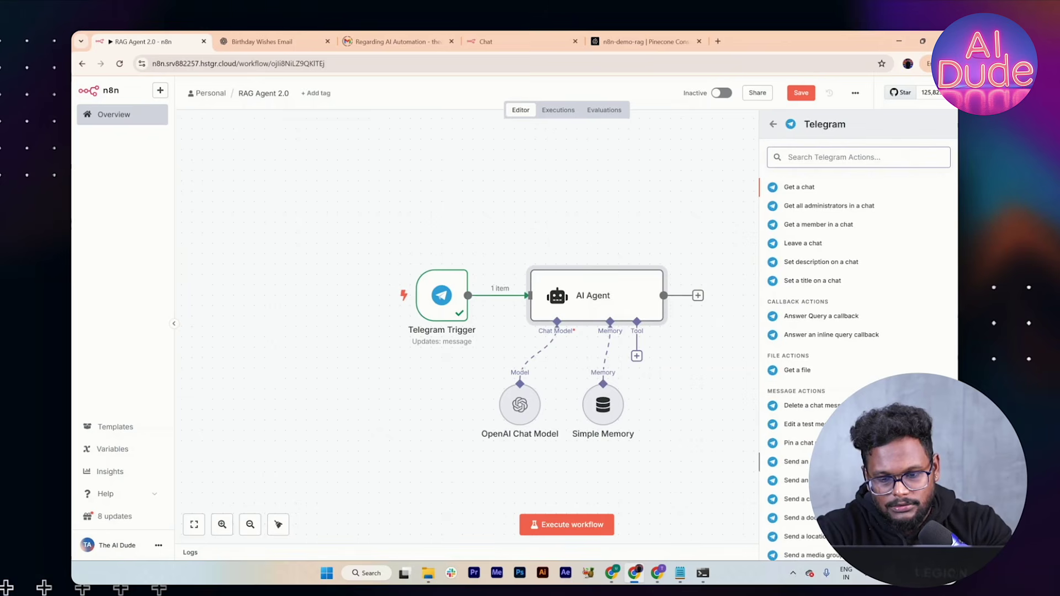
scroll(817, 547, "down", 3)
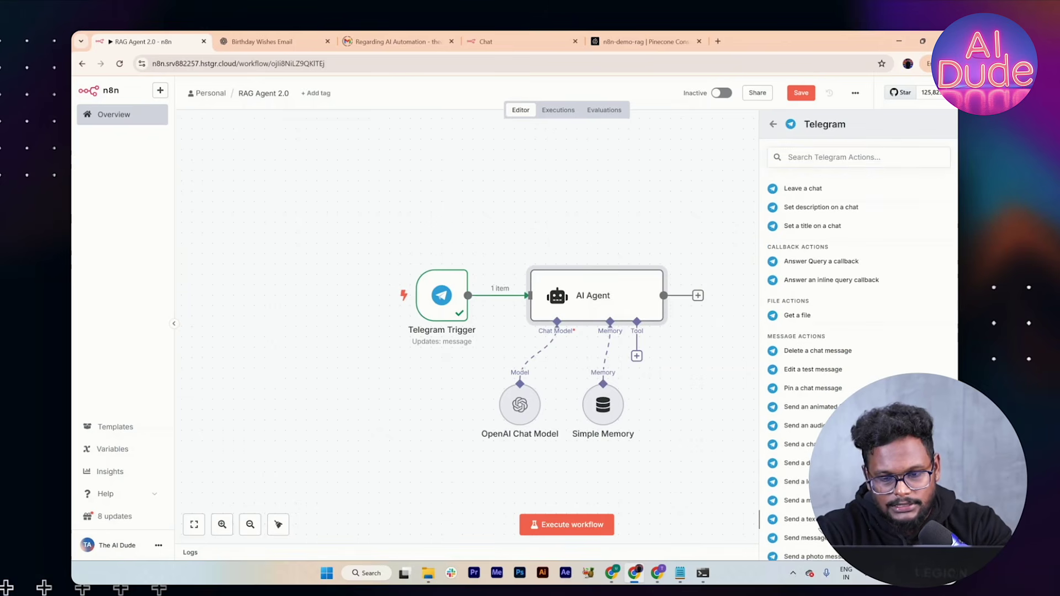
left_click(803, 516)
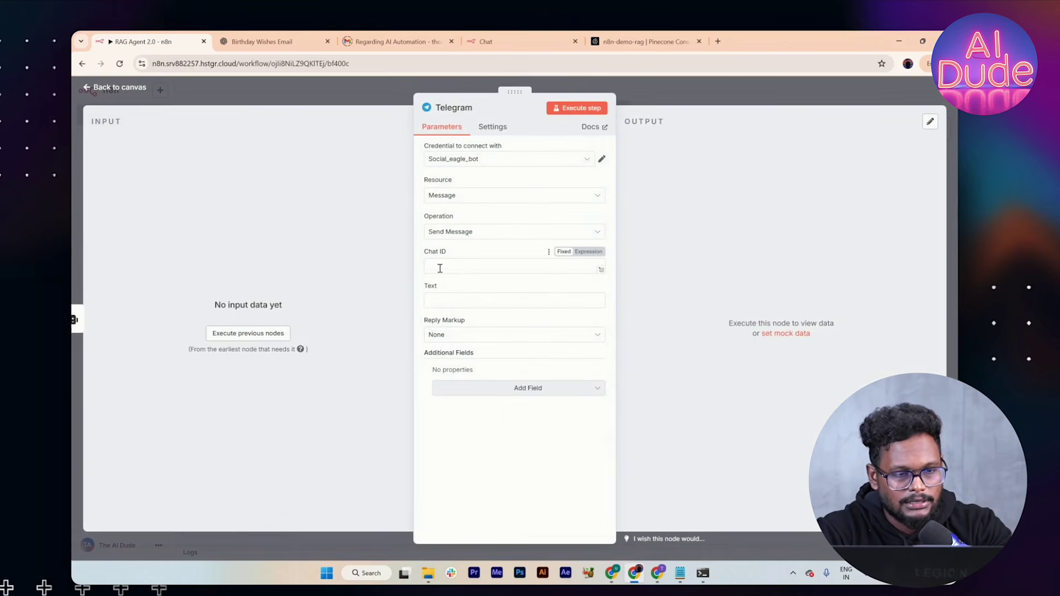
Step: Map Chat ID to the trigger's chat.id and Text to the AI Agent's output
left_click(283, 333)
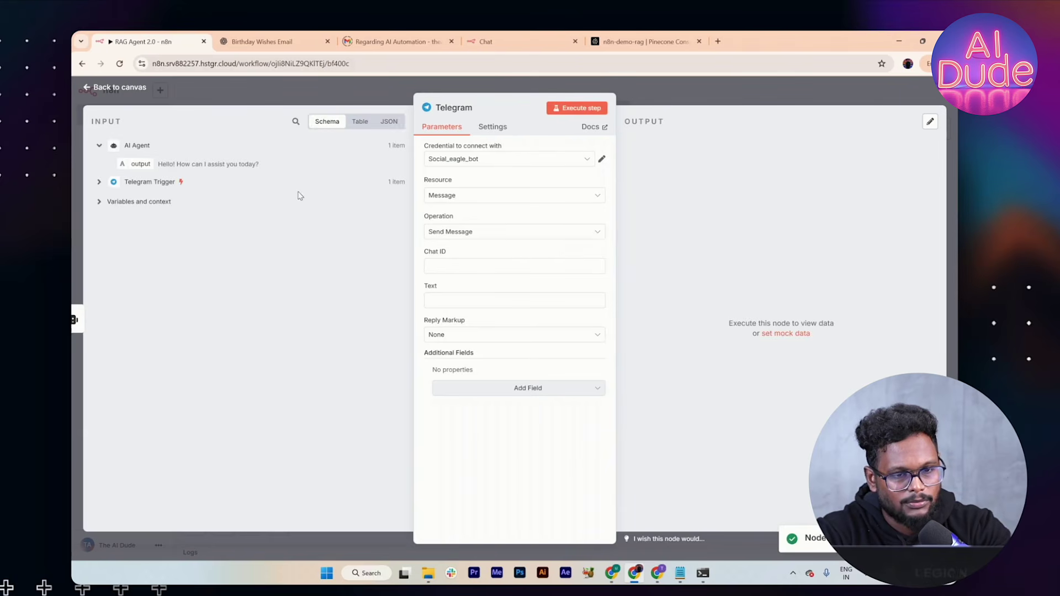
left_click(99, 182)
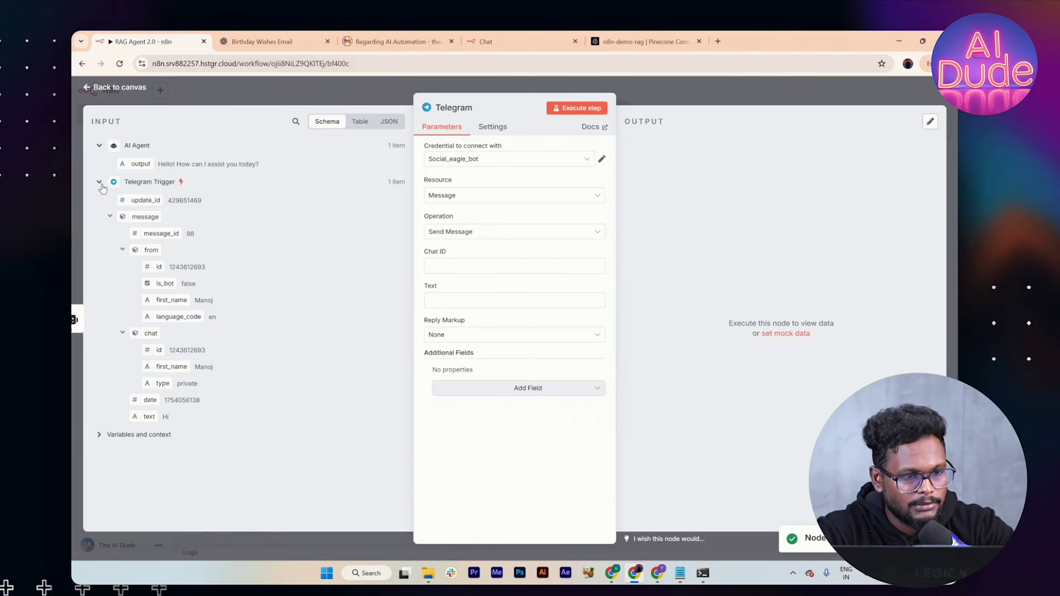
left_click_drag(155, 352, 448, 266)
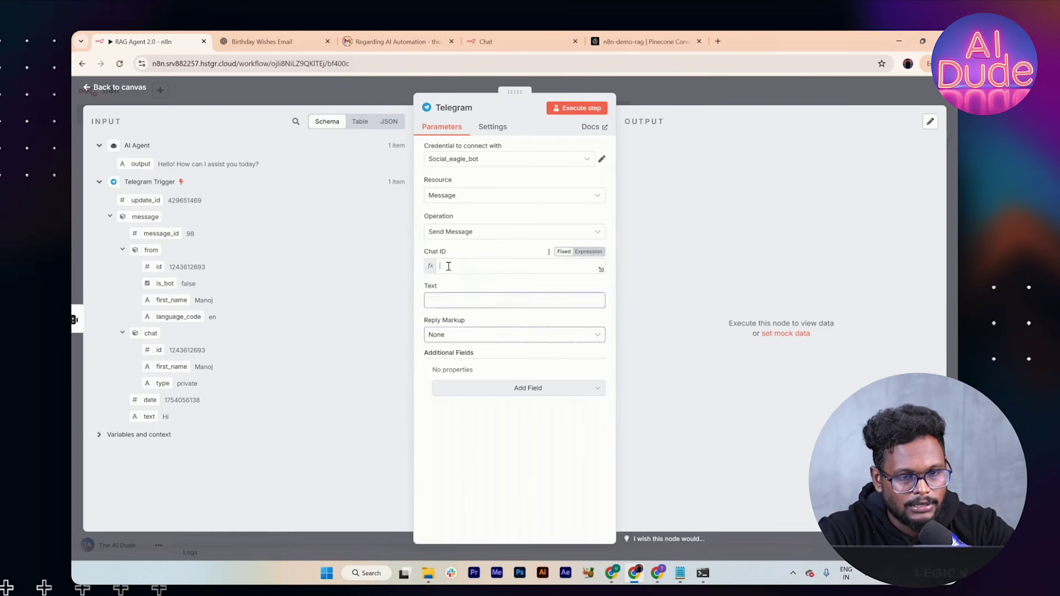
left_click(421, 250)
left_click_drag(147, 163, 492, 320)
left_click_drag(140, 164, 468, 319)
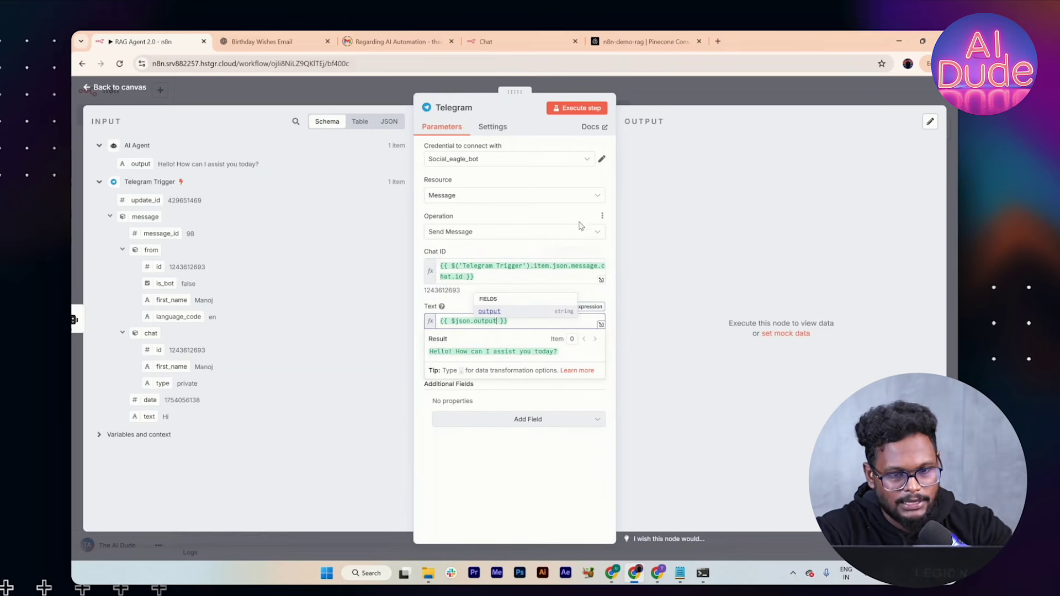
left_click(659, 103)
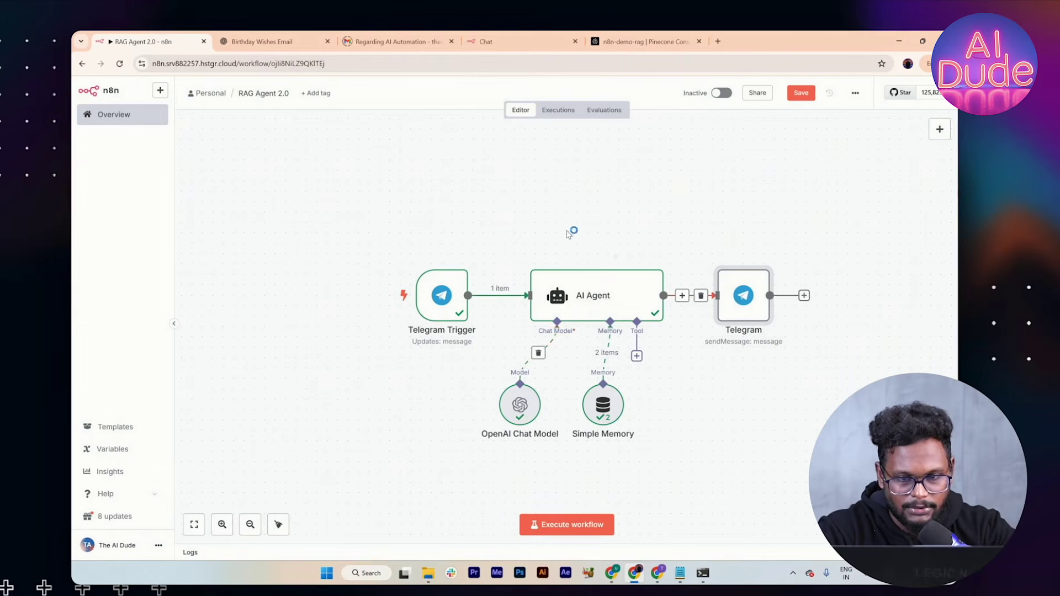
Step: Switch the send node to the Social_eagle_AI credential and run it successfully
left_click(722, 258)
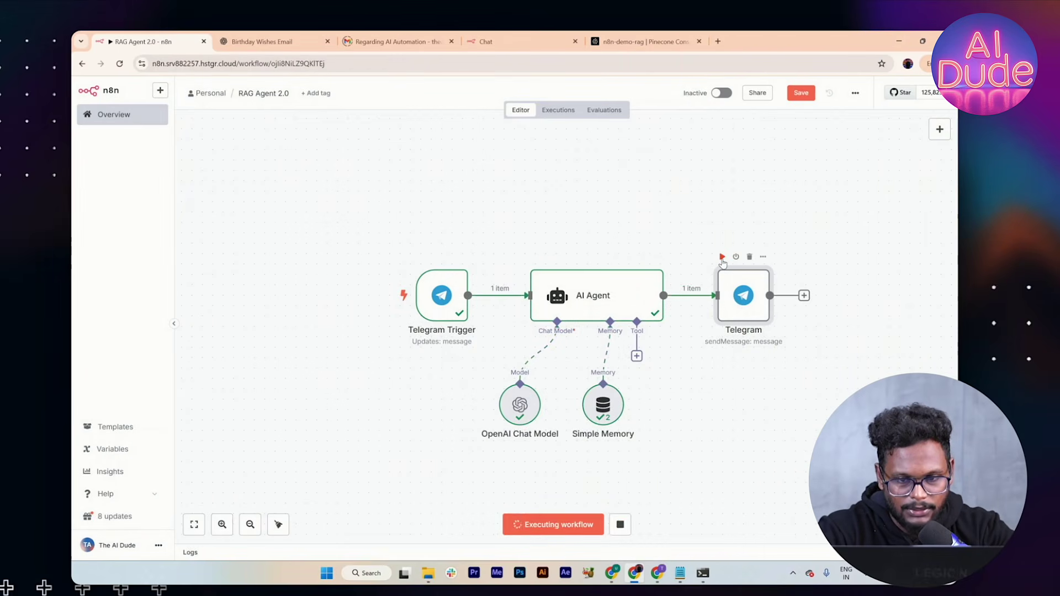
double_click(761, 314)
left_click(513, 159)
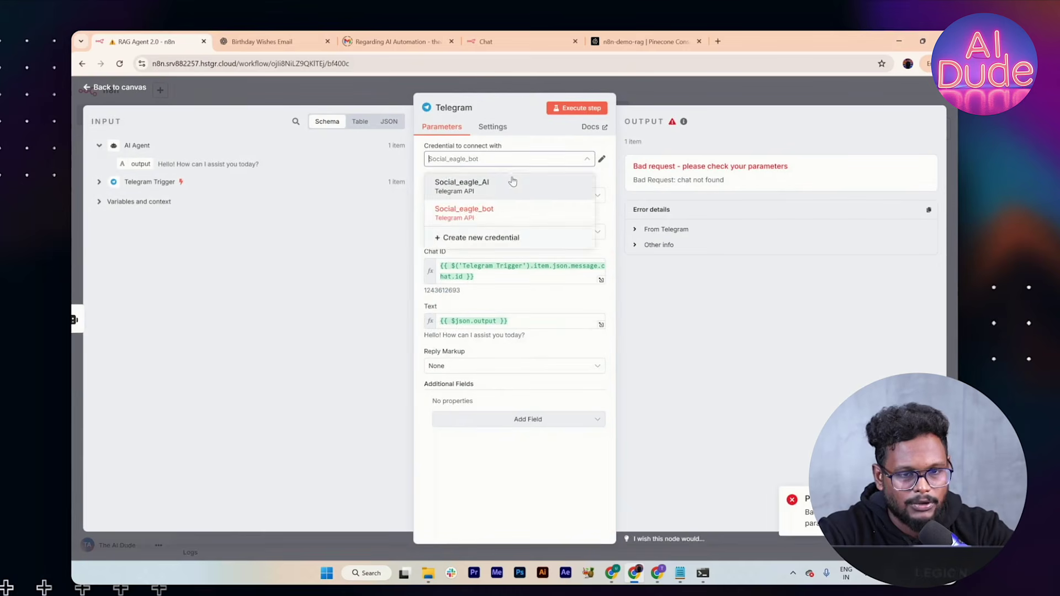
left_click(510, 183)
left_click(598, 109)
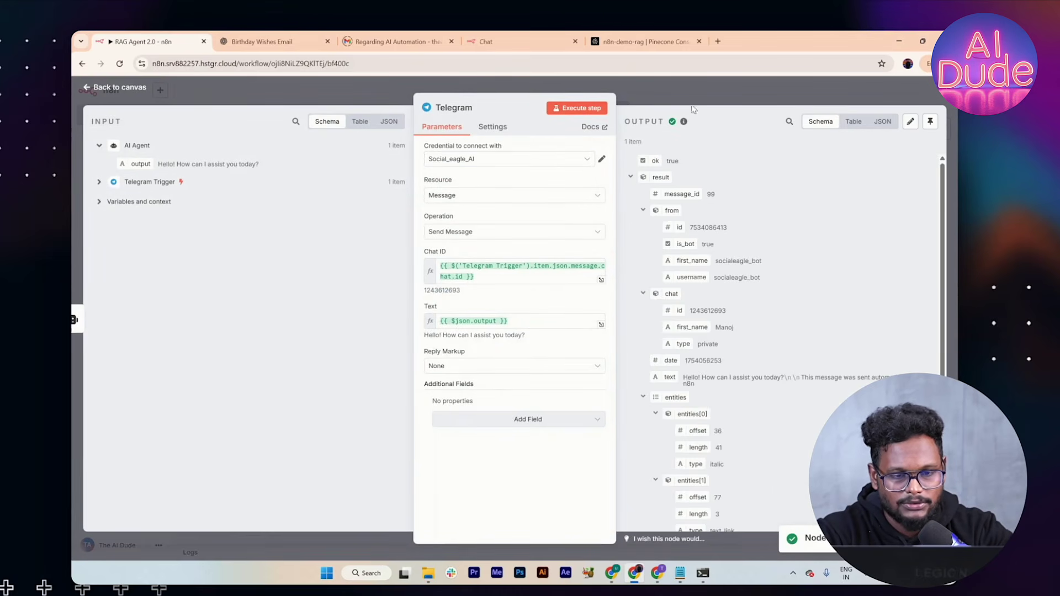
left_click(654, 85)
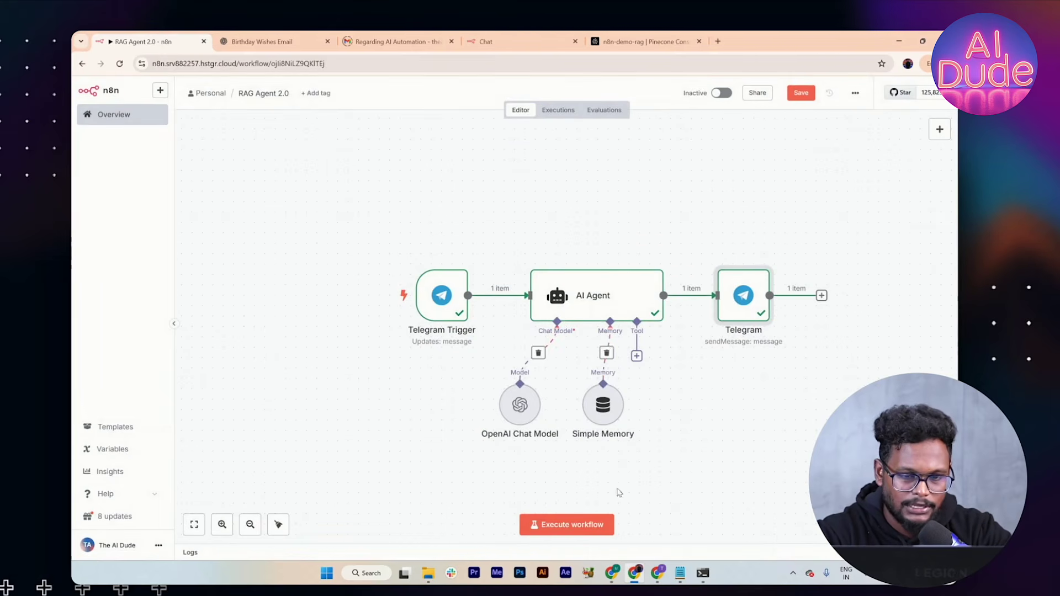
Step: Move the OpenAI Chat Model and Simple Memory nodes up side by side beneath the AI Agent
left_click(601, 308)
double_click(601, 308)
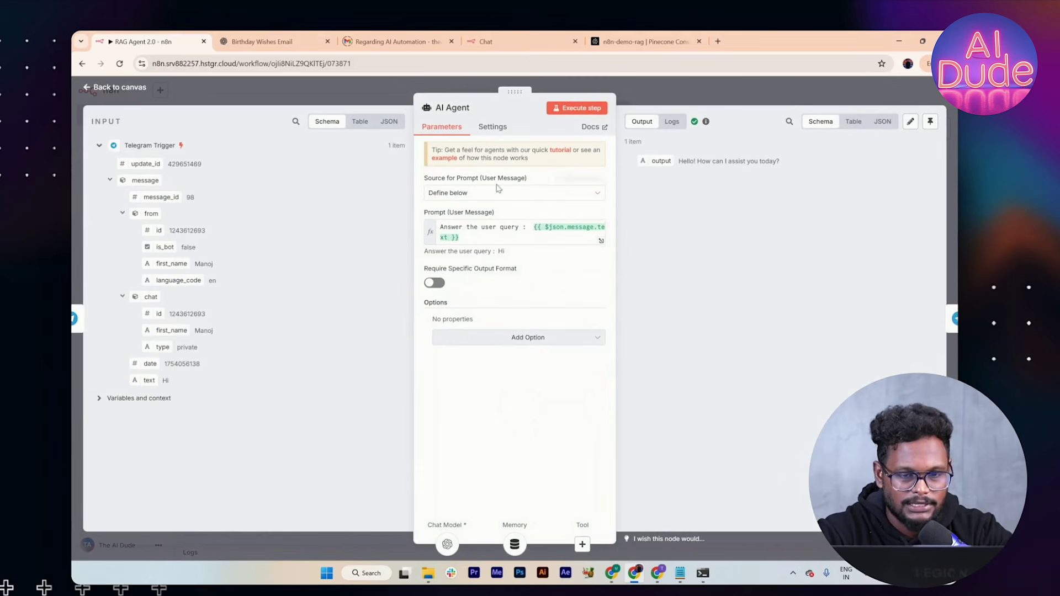
left_click(745, 100)
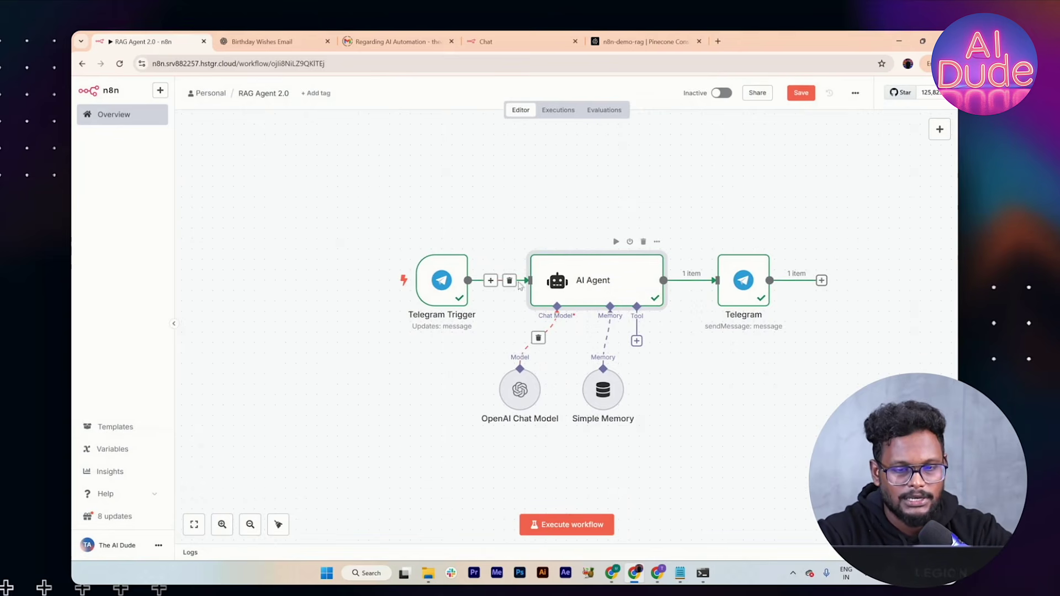
left_click_drag(520, 386, 519, 365)
left_click_drag(590, 385, 579, 365)
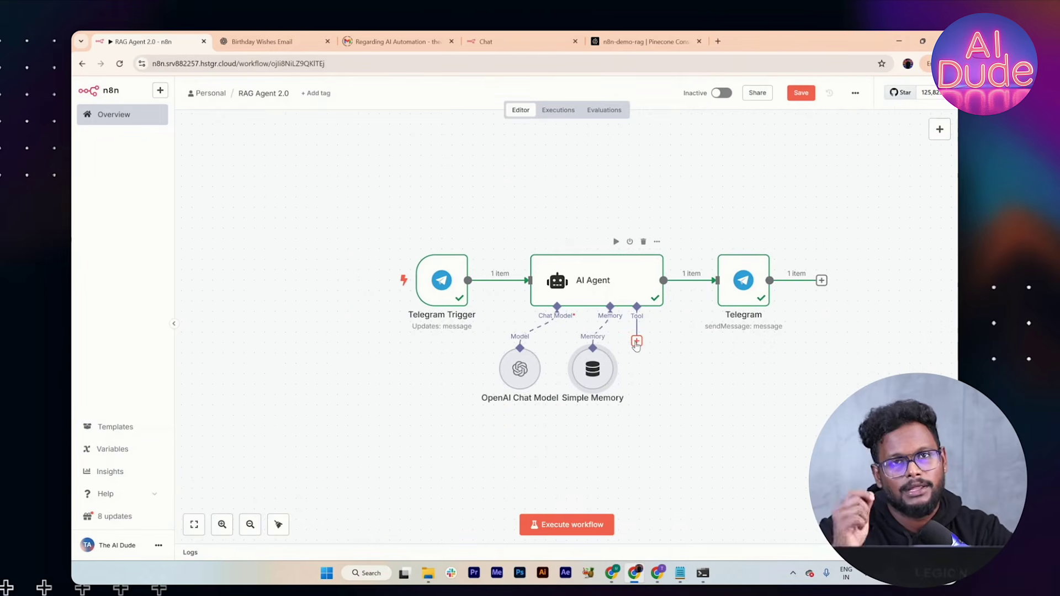
scroll(637, 345, "down", 1)
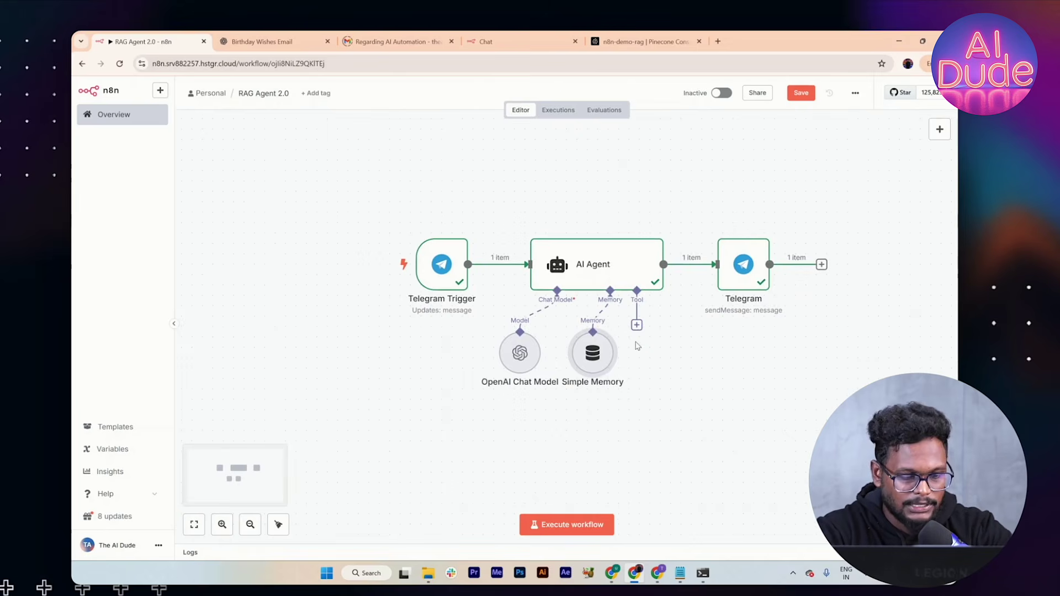
scroll(638, 346, "down", 3)
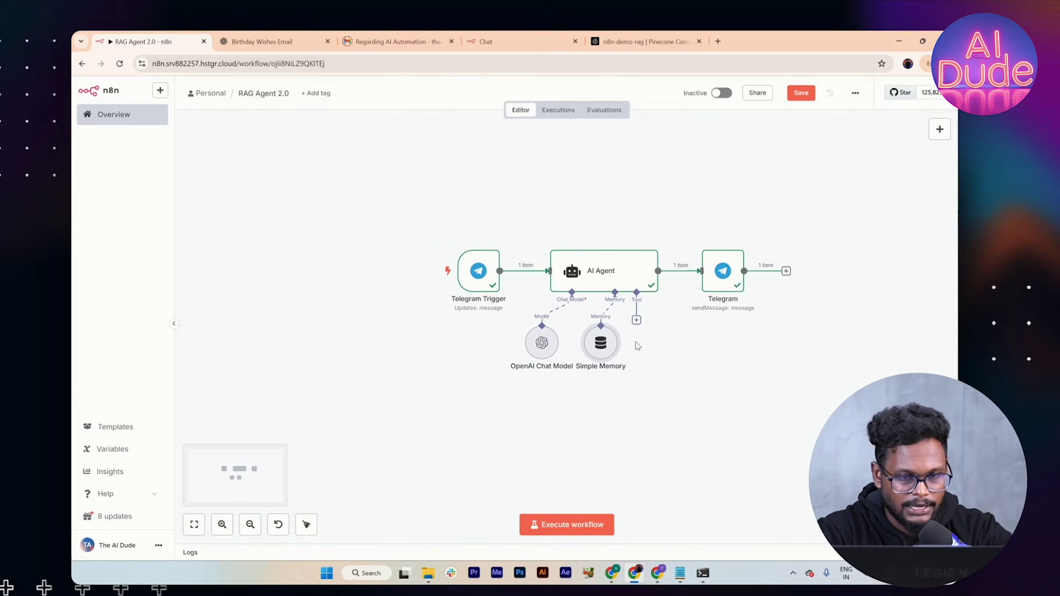
scroll(637, 346, "down", 1)
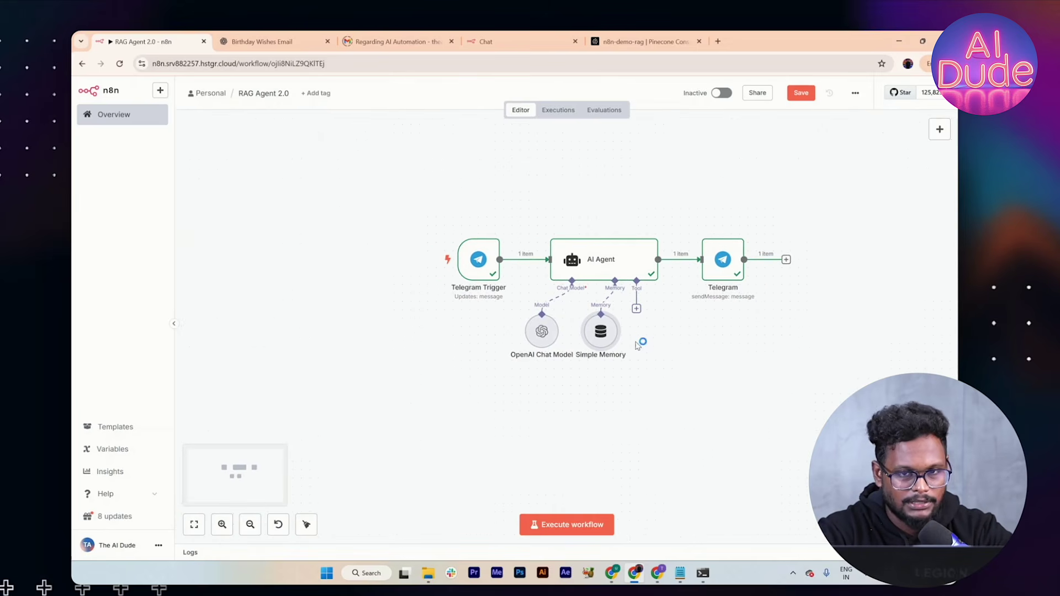
Step: Sign in to the Pinecone console, check the API keys, and return to the Indexes list
left_click(699, 42)
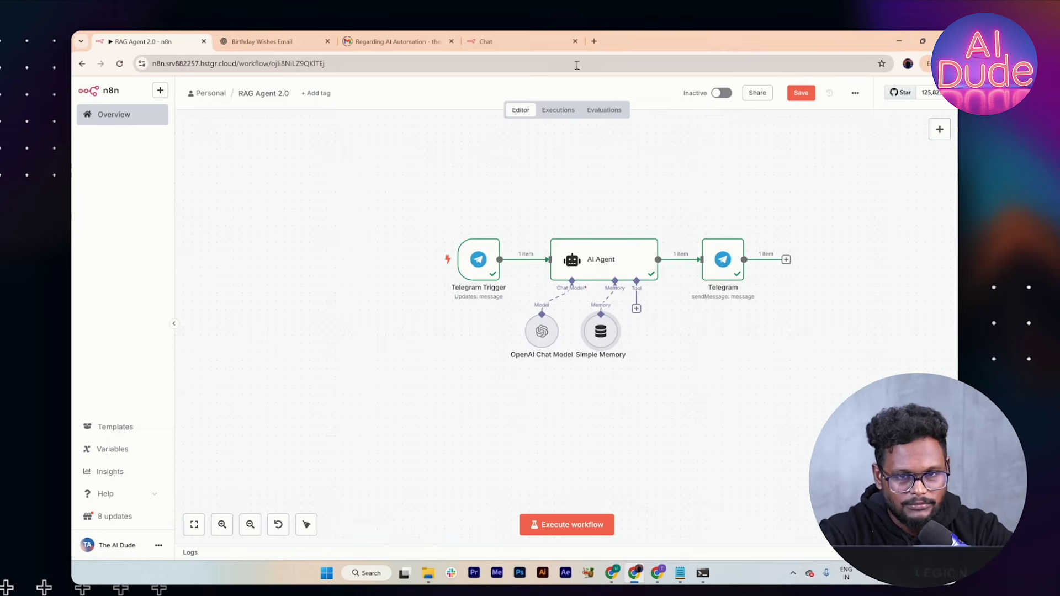
left_click(596, 44)
type("p")
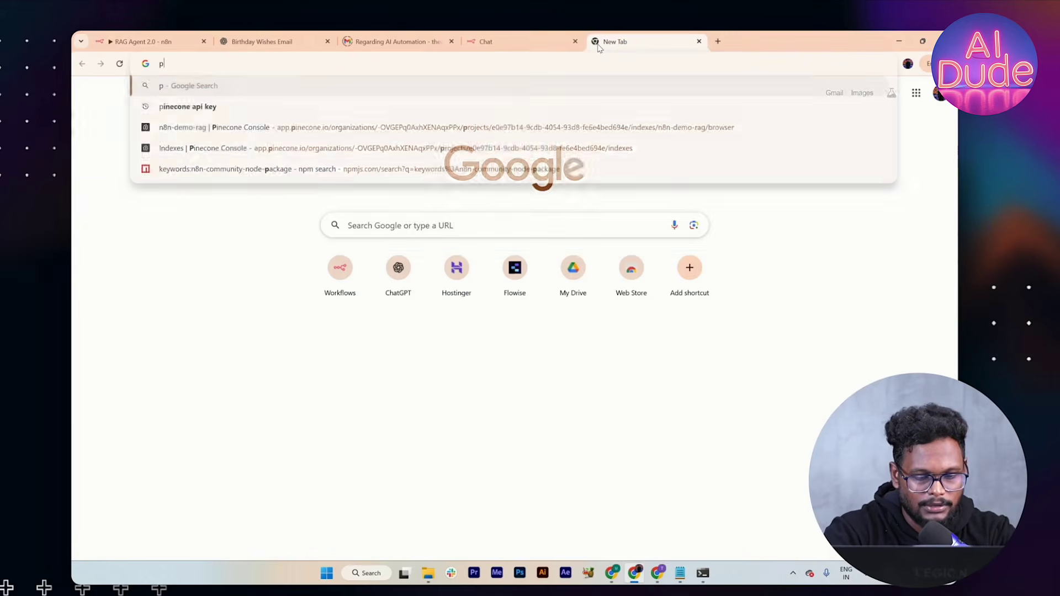
type("ineco")
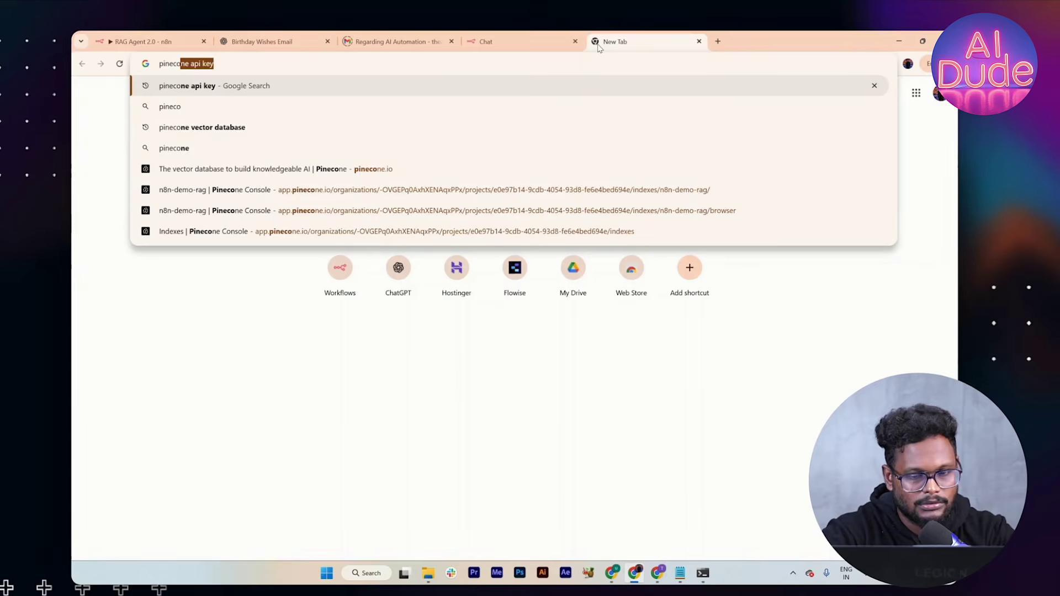
key("Return")
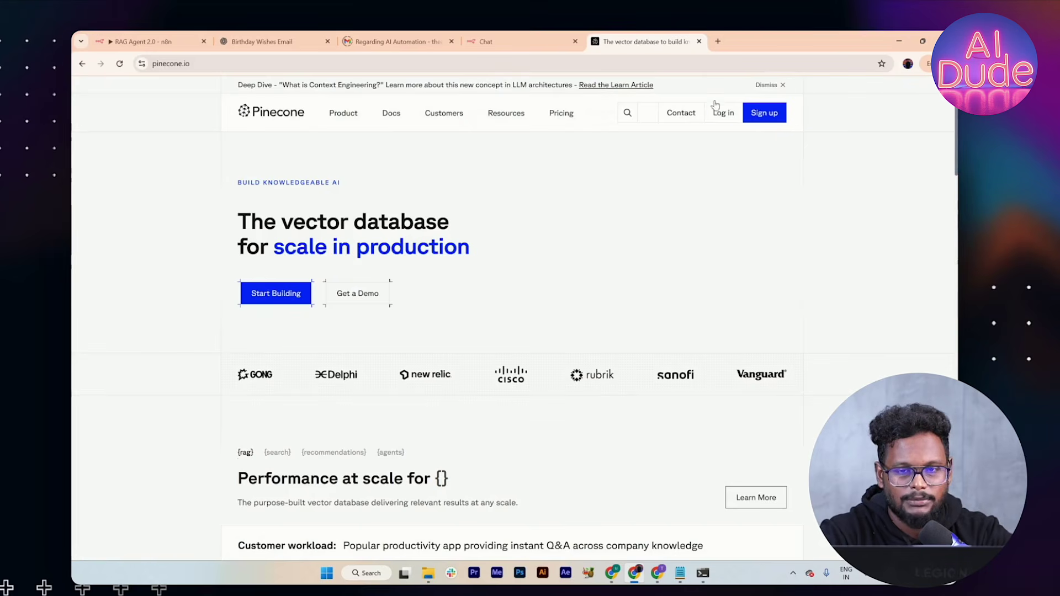
left_click(728, 113)
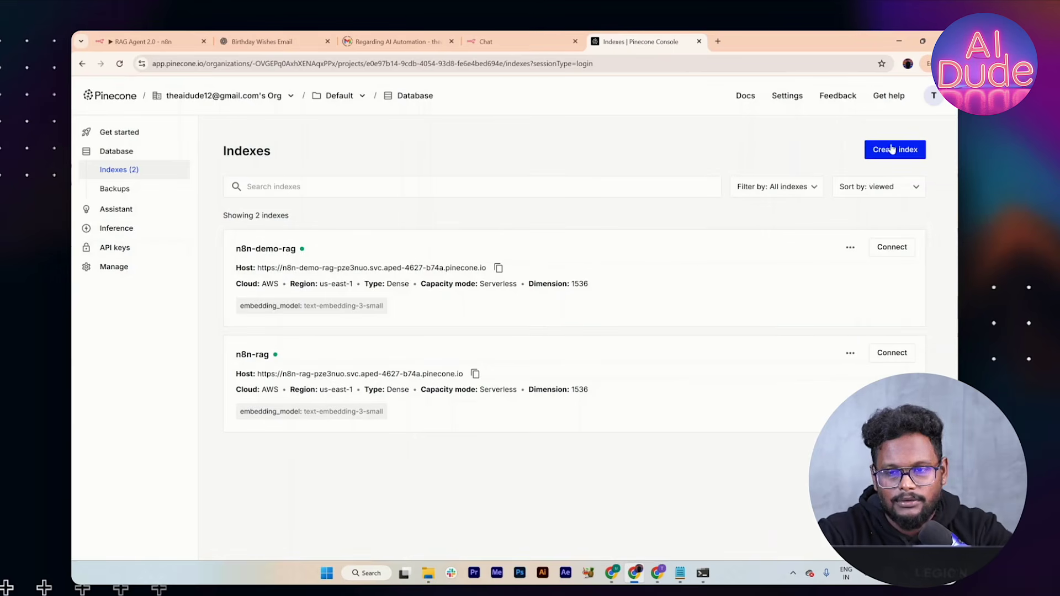
left_click(138, 248)
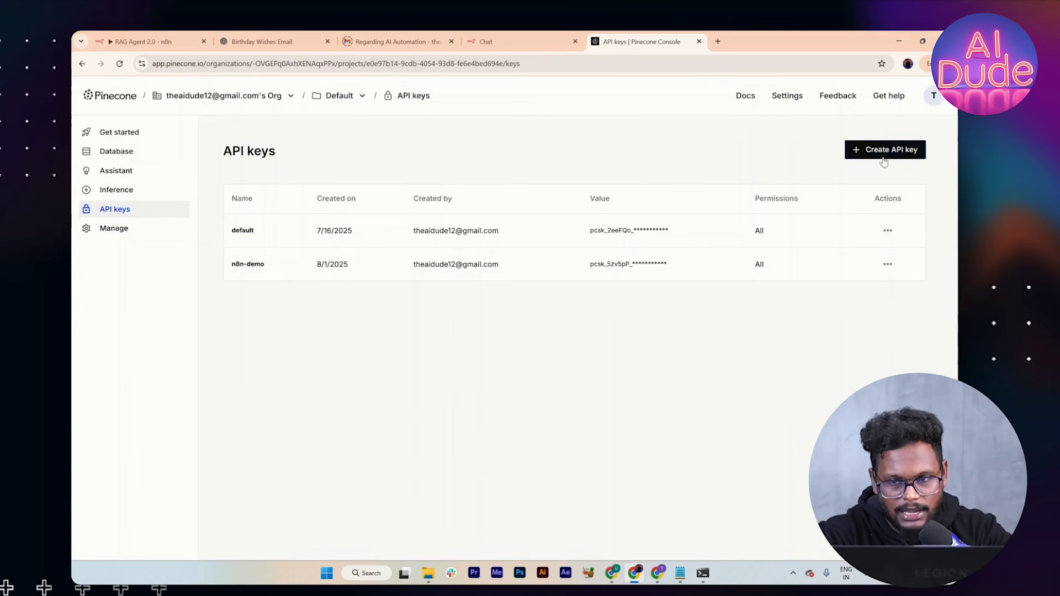
left_click(121, 156)
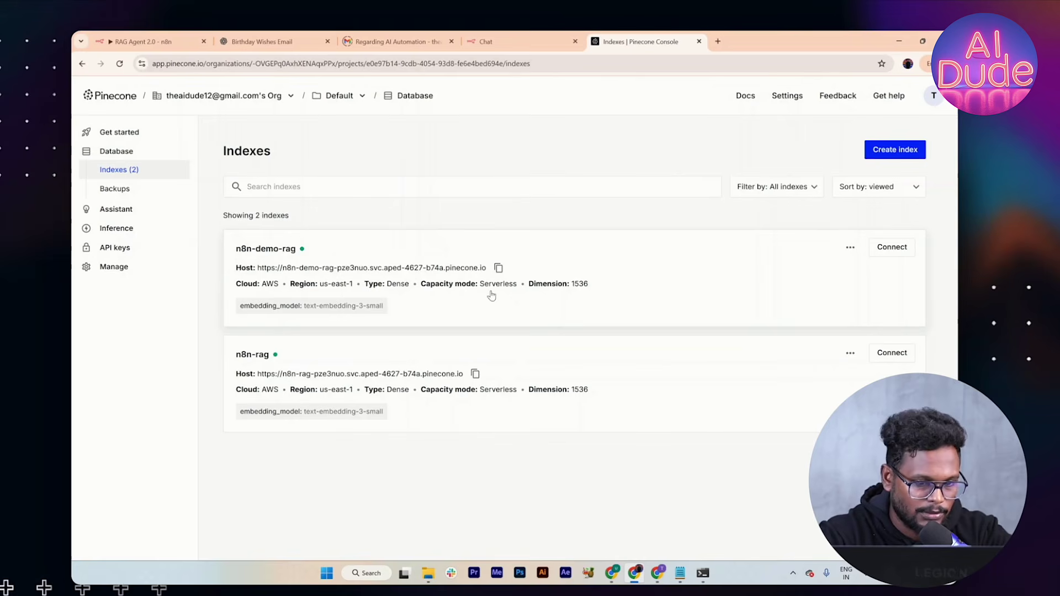
Step: Start a new Pinecone index named socialeagle-ai
left_click(895, 154)
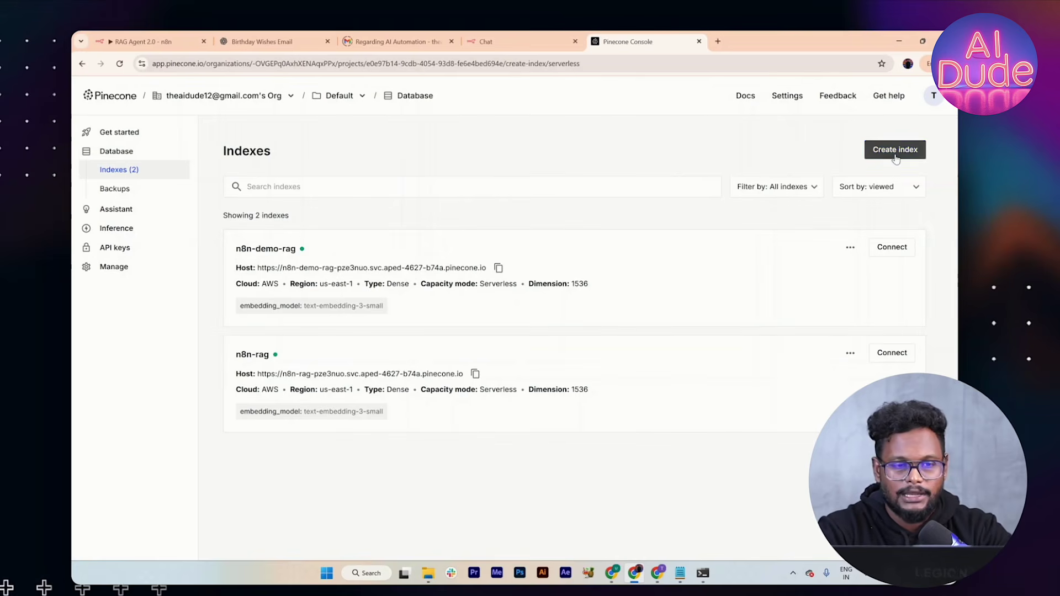
type("social_eag")
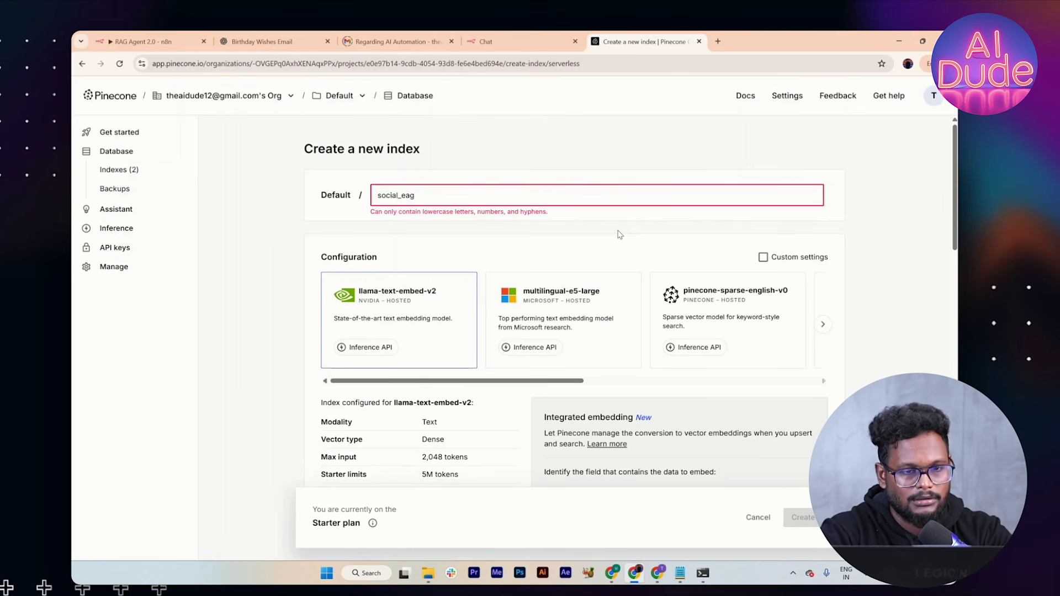
key("BackSpace")
type("eagle-ai-")
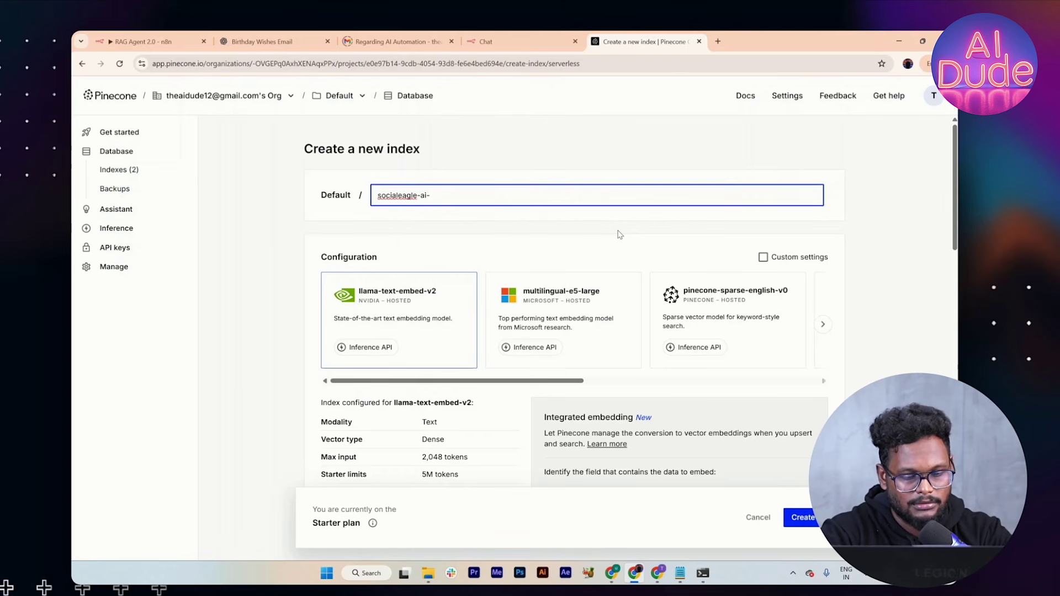
key("BackSpace")
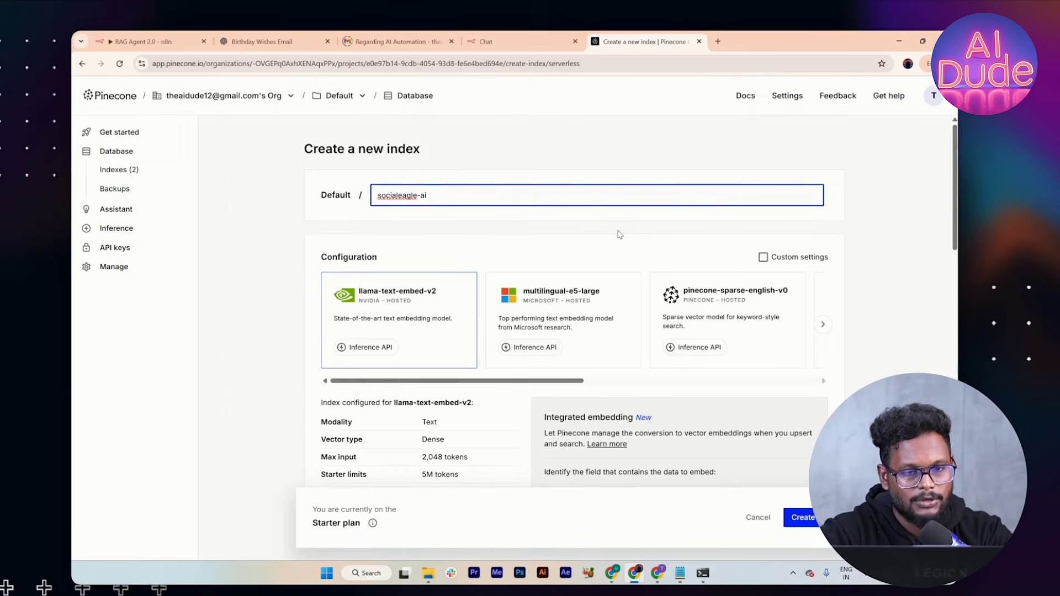
Step: Choose text-embedding-3-small with 1536 dimensions and create the index on AWS us-east-1
scroll(665, 378, "down", 2)
scroll(659, 267, "right", 5)
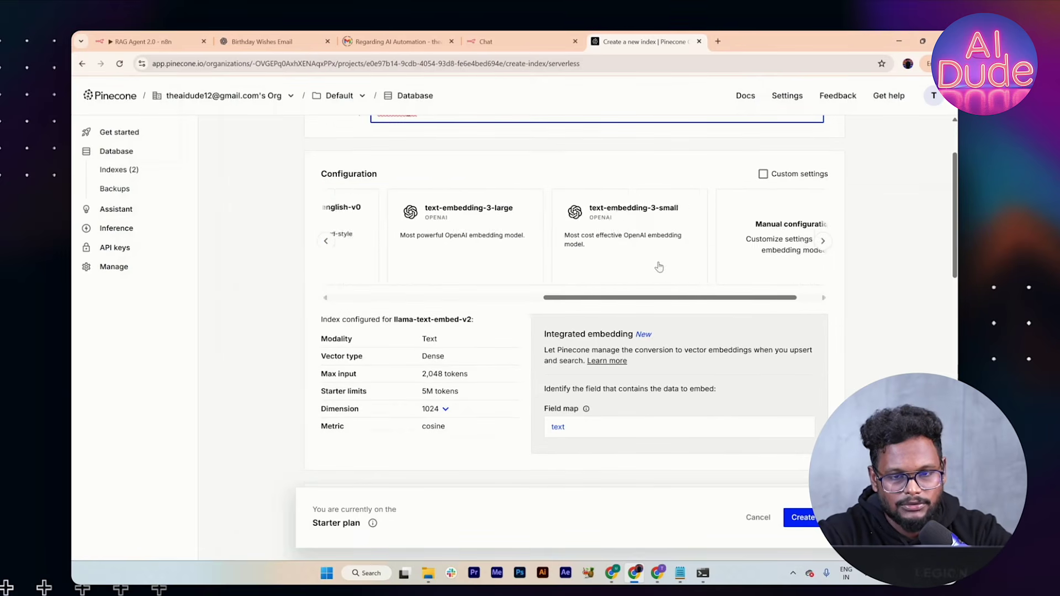
left_click(572, 246)
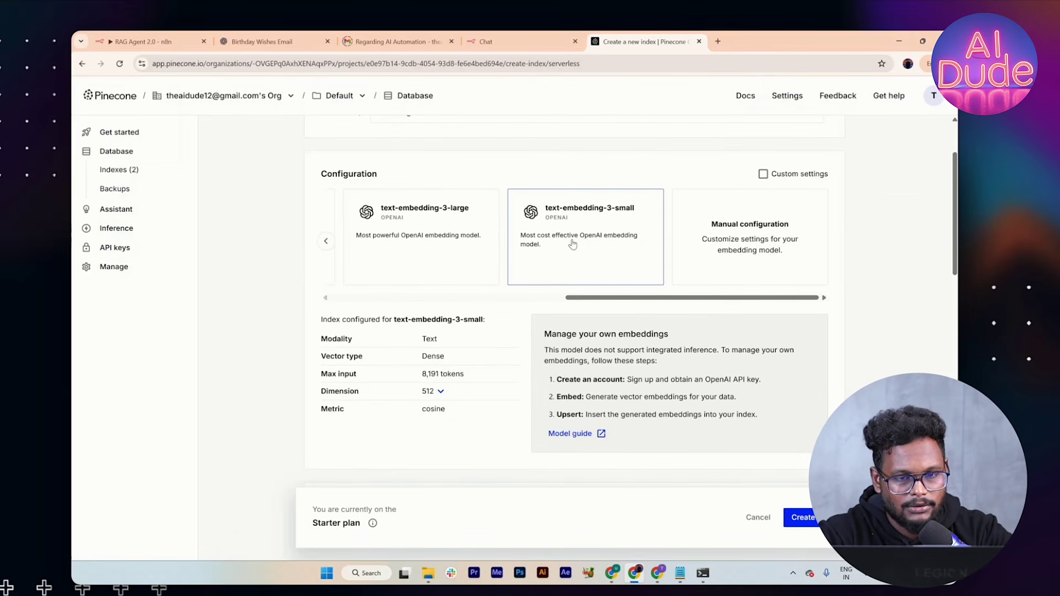
left_click(441, 389)
left_click(438, 408)
scroll(481, 265, "left", 5)
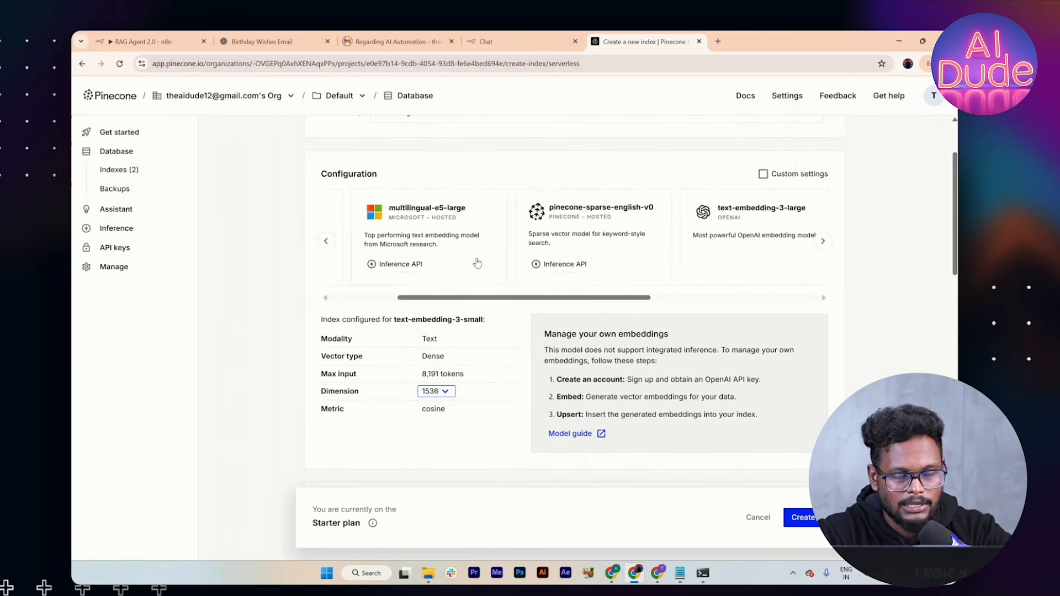
scroll(465, 290, "down", 1)
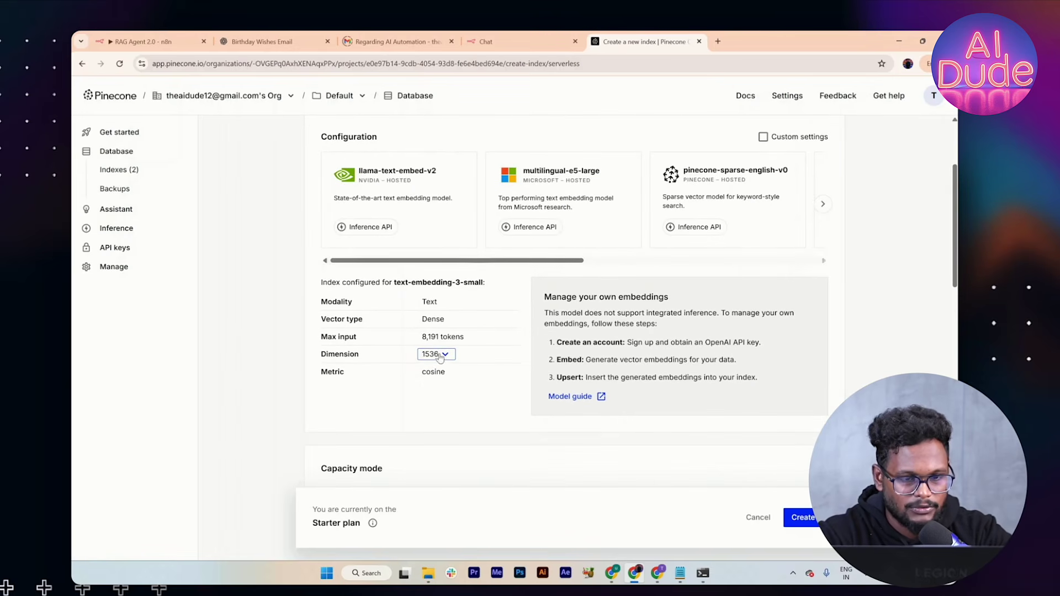
scroll(434, 363, "down", 6)
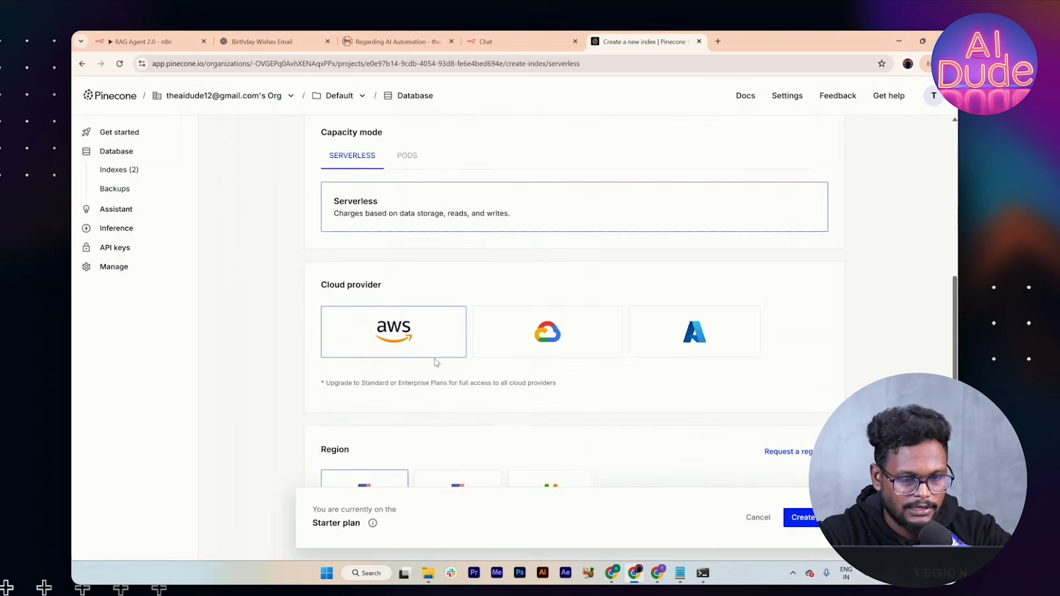
scroll(436, 361, "down", 4)
left_click(801, 517)
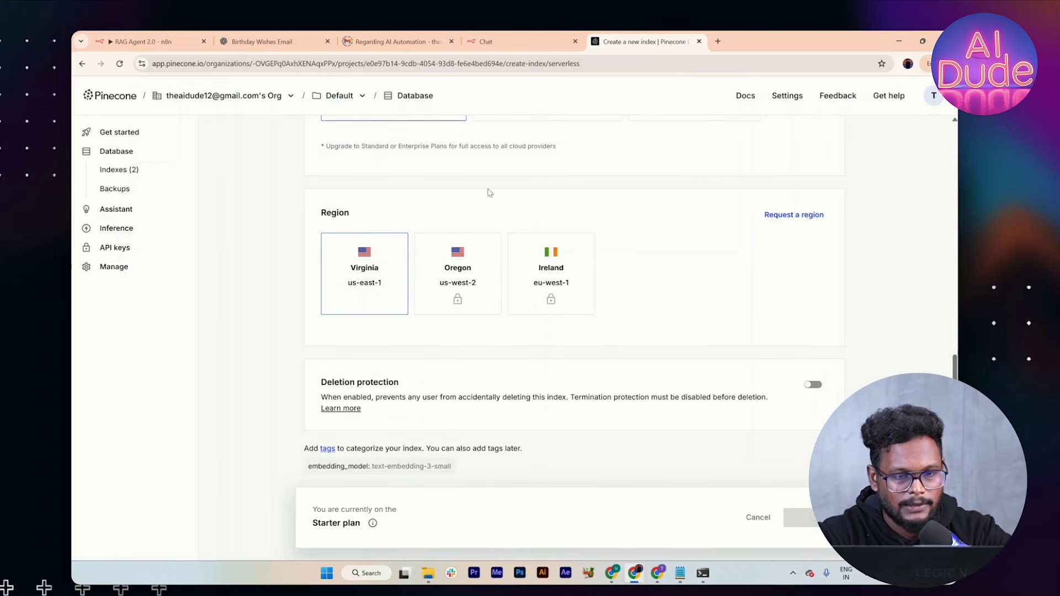
scroll(494, 233, "up", 4)
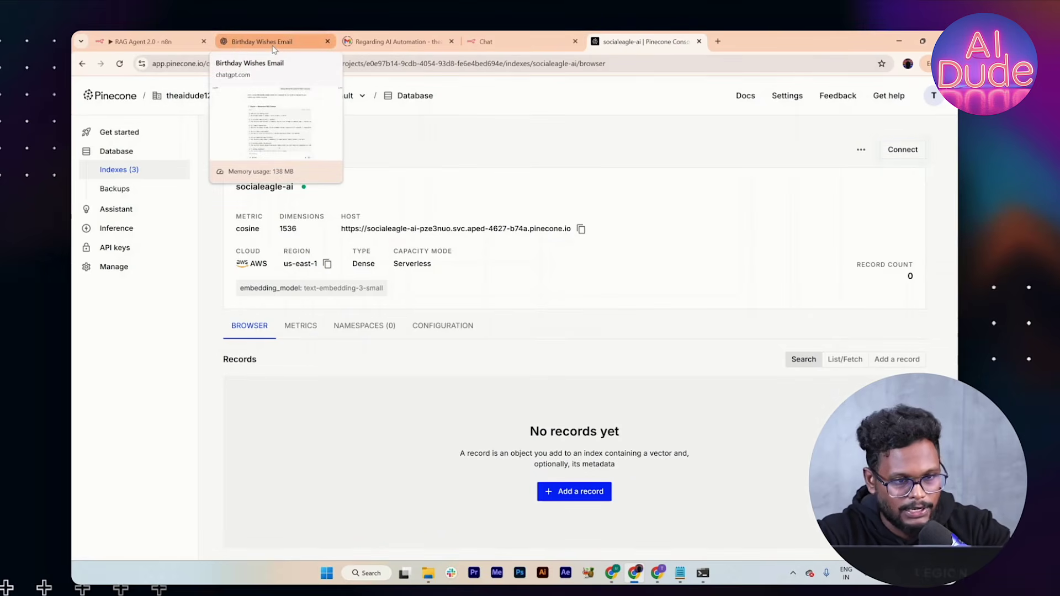
Step: Copy the restaurant faq.txt content from the ChatGPT FAQ conversation
left_click(274, 47)
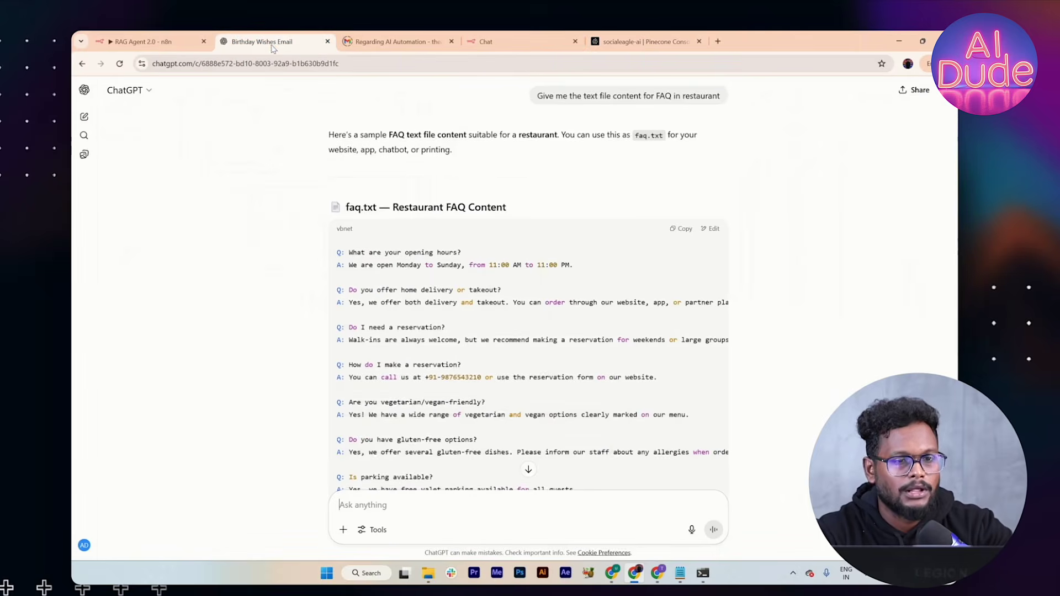
scroll(408, 263, "down", 1)
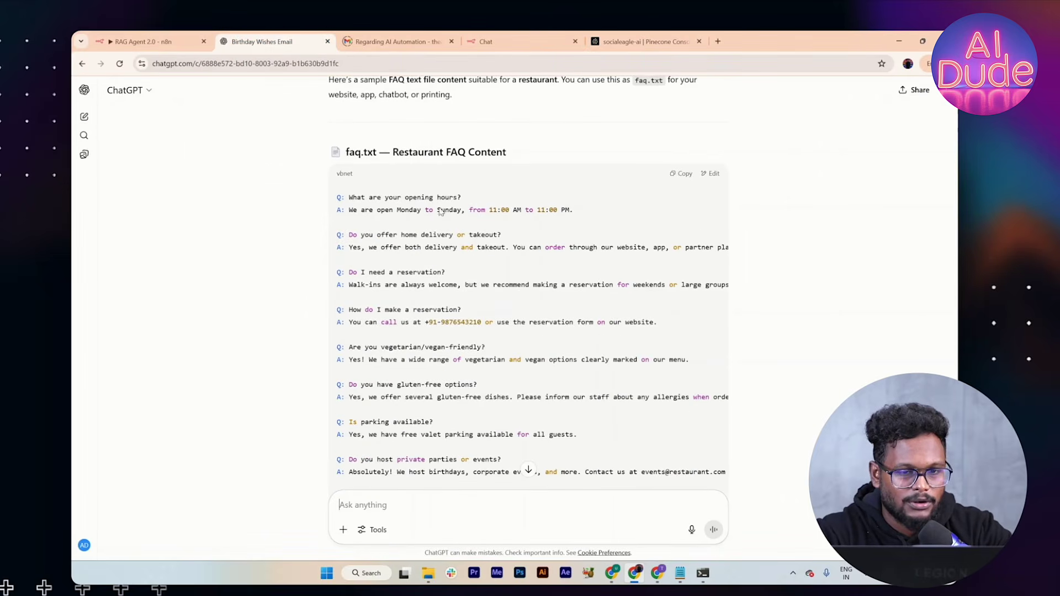
scroll(419, 227, "down", 7)
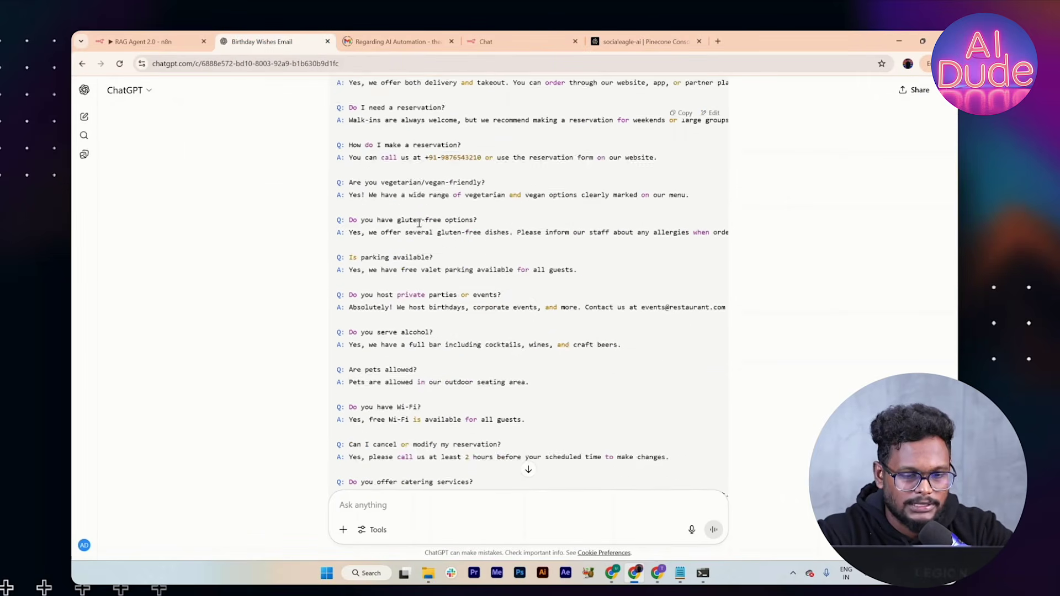
scroll(665, 128, "up", 3)
left_click(681, 113)
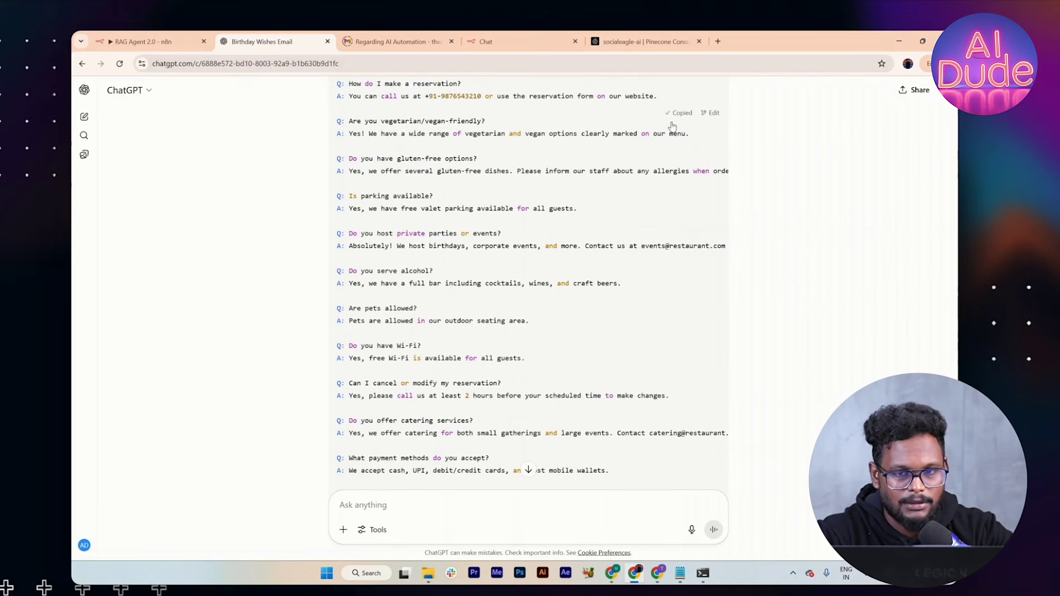
Step: Paste the copied restaurant FAQ into a new Notepad file
left_click(371, 574)
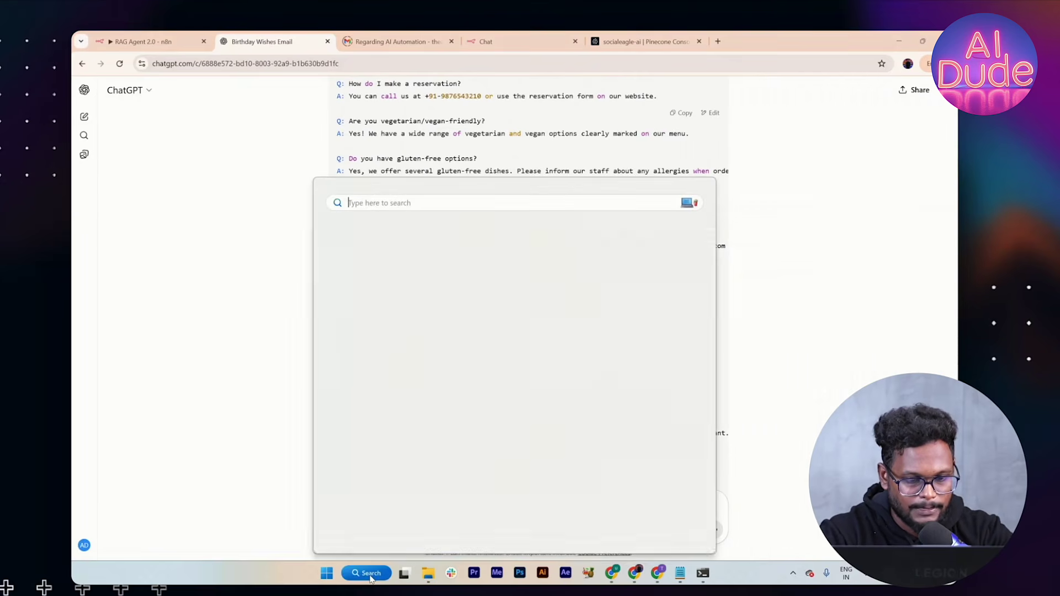
type("note")
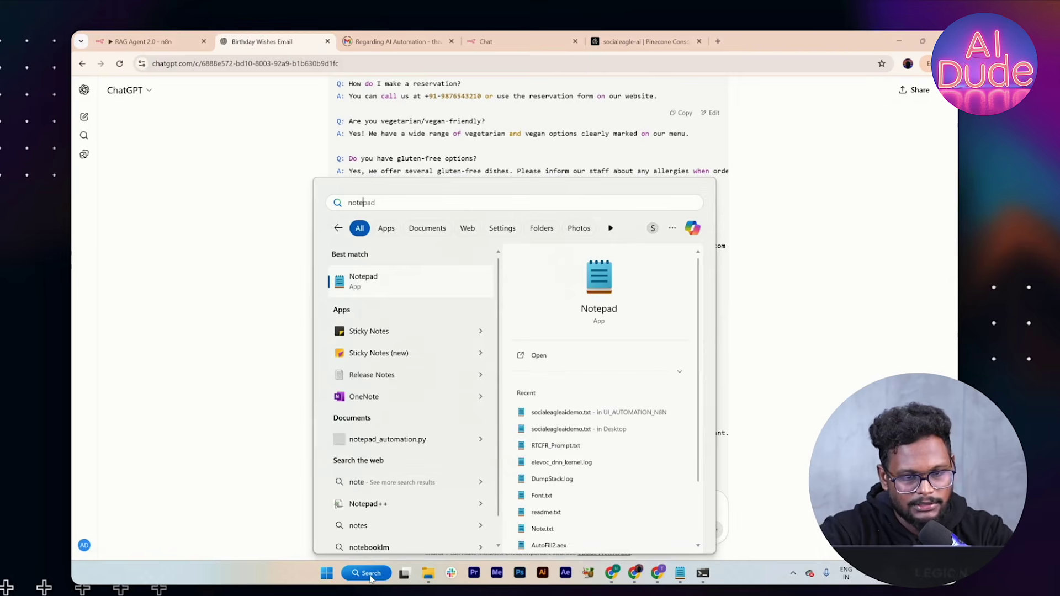
left_click(436, 291)
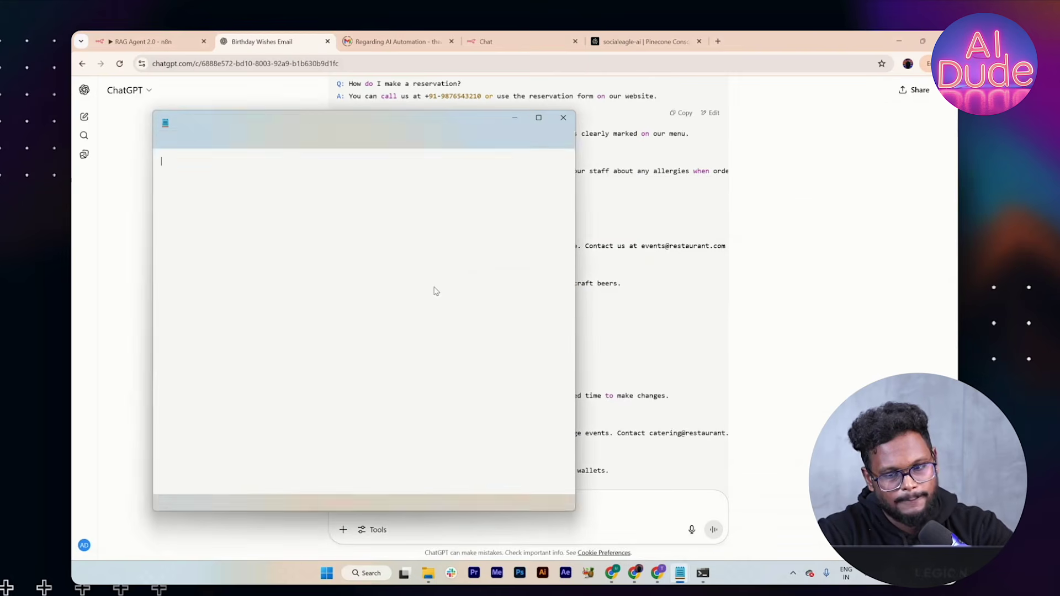
key("ctrl+v")
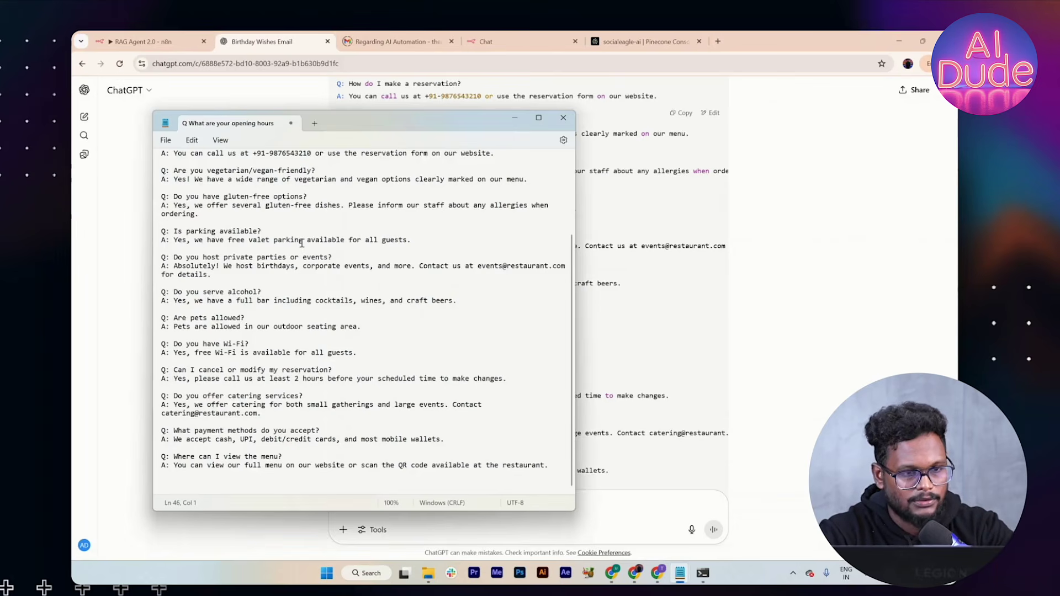
Step: Save the file as faq.txt on the Desktop and minimize Notepad
key("ctrl+s")
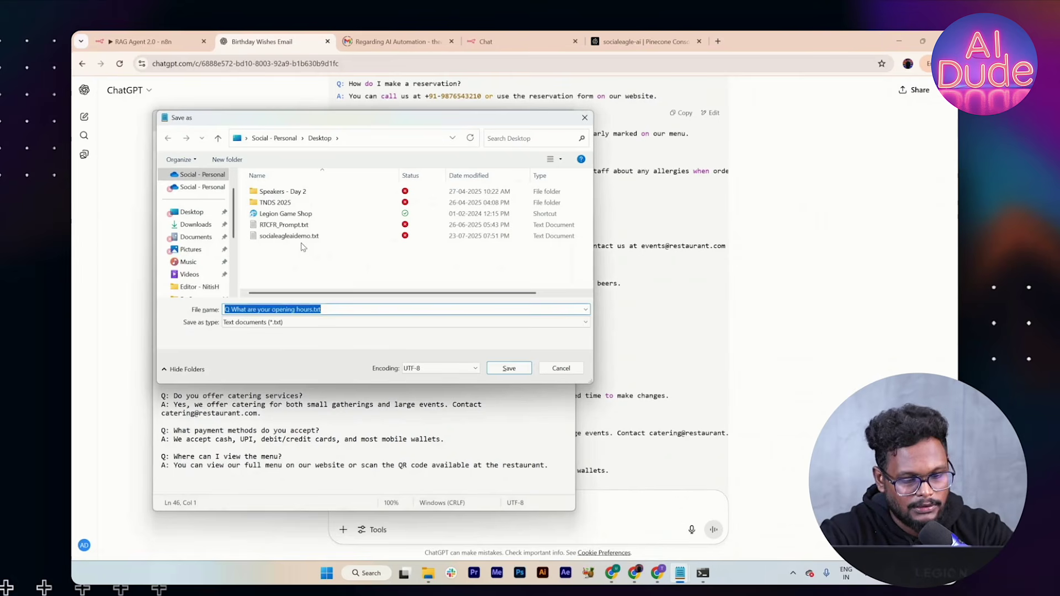
type("faq")
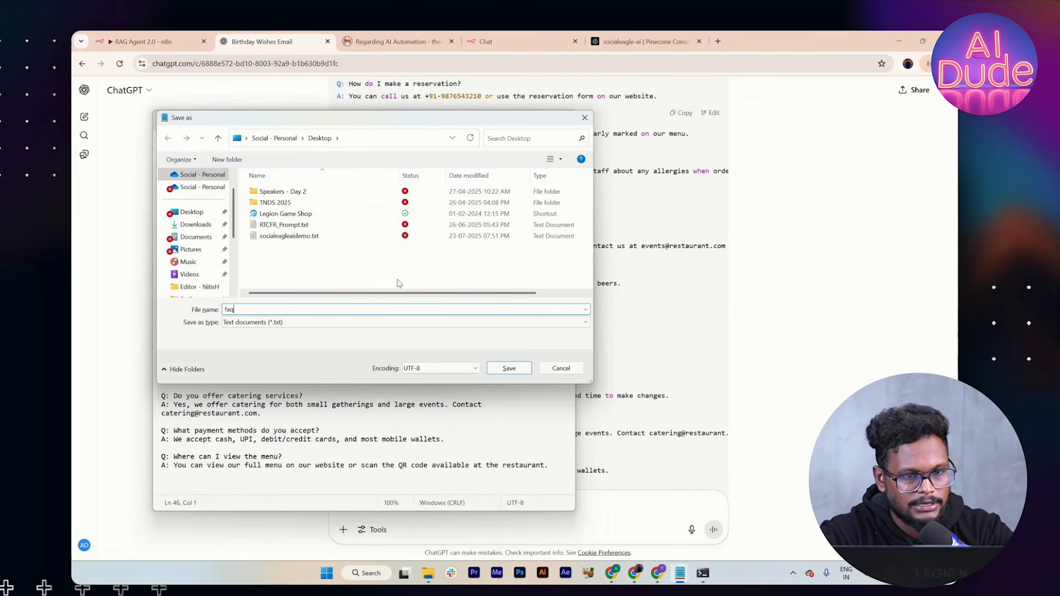
left_click(508, 368)
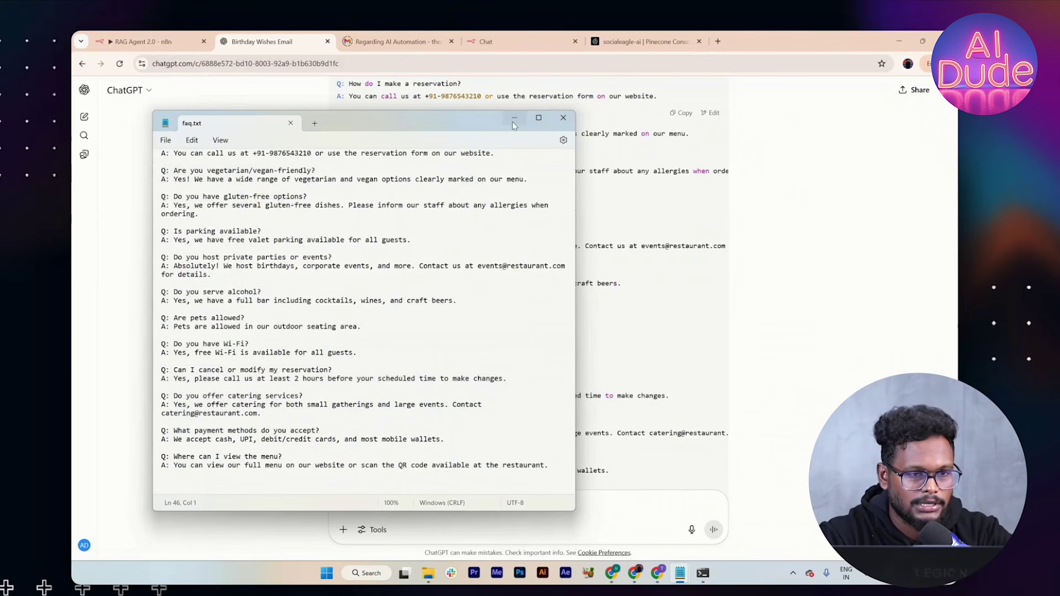
left_click(512, 120)
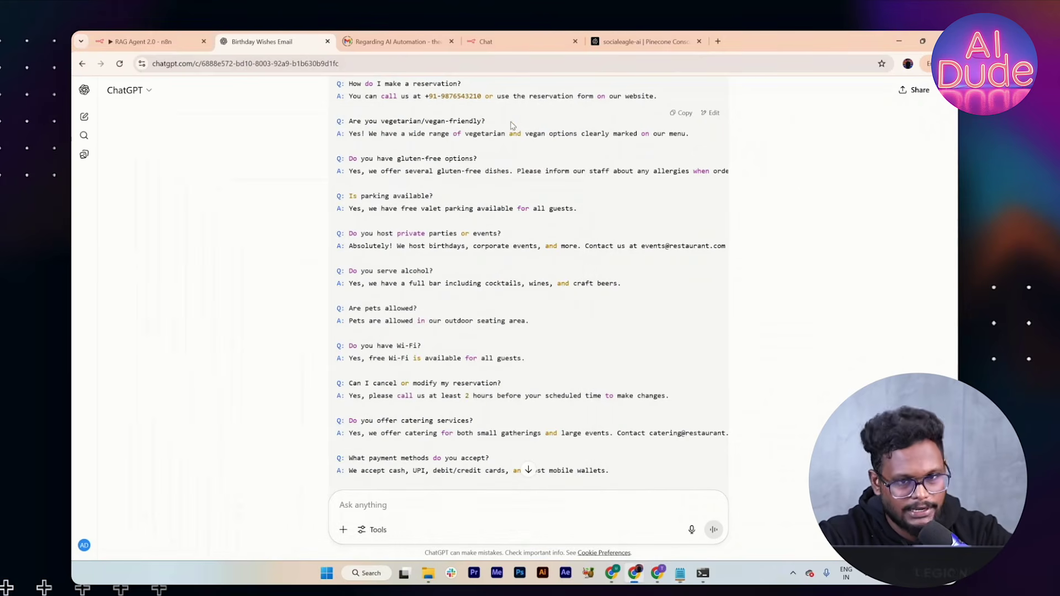
Step: Return to the RAG Agent 2.0 workflow tab and close the extra Chat tab
left_click(166, 51)
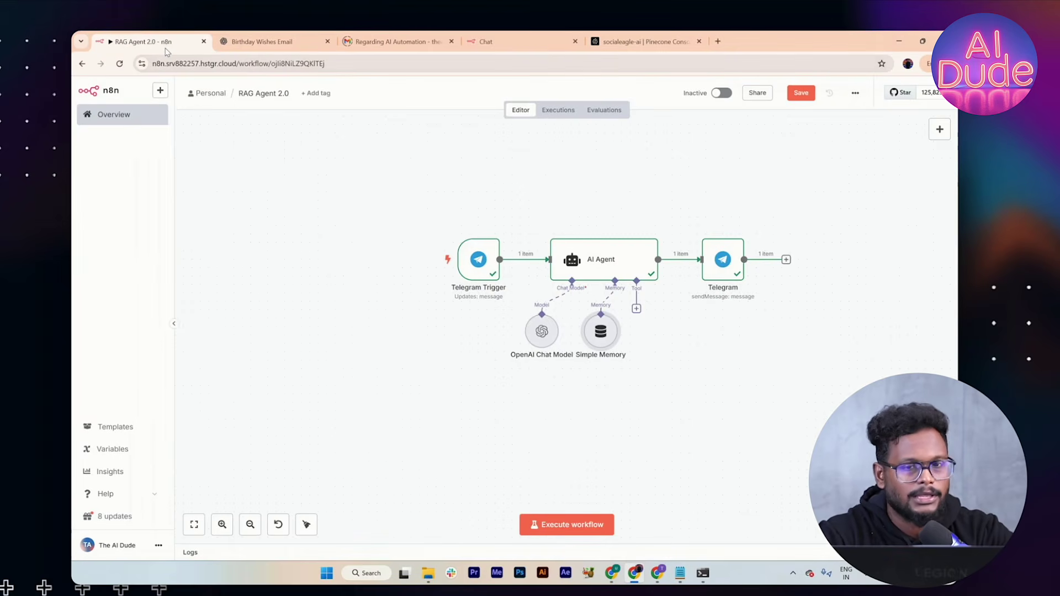
left_click(576, 42)
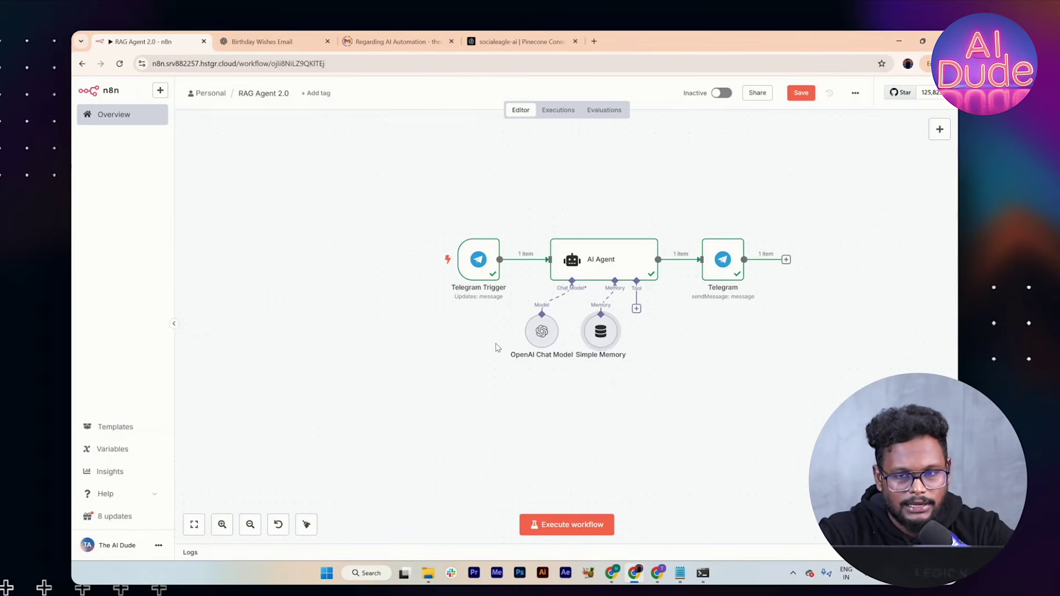
scroll(494, 347, "right", 2)
Step: Add a Google Drive Trigger node set to 'On changes involving a specific folder'
right_click(930, 138)
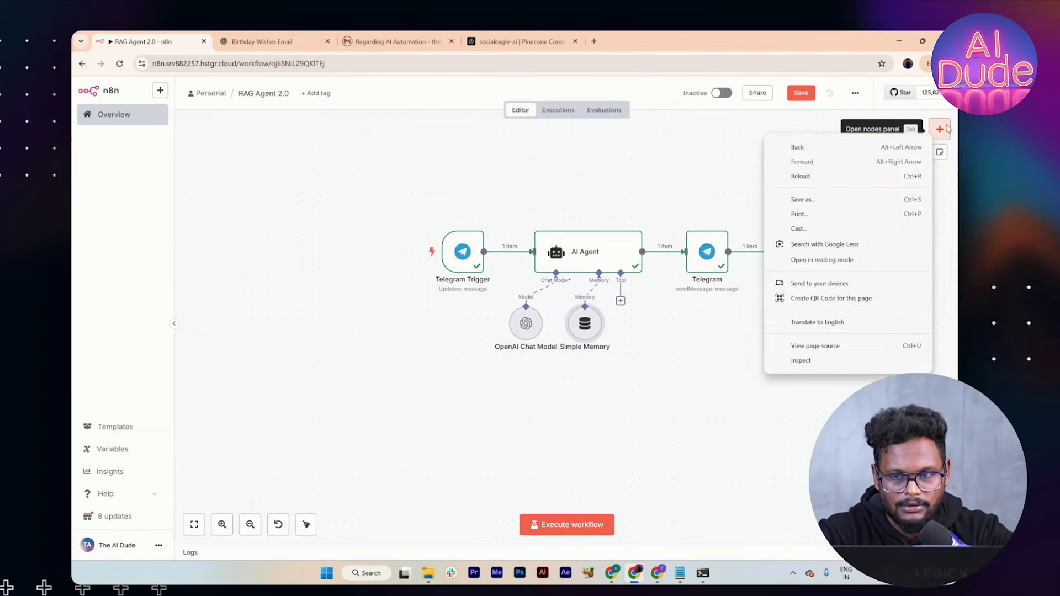
left_click(946, 128)
left_click(942, 129)
type("drive")
left_click(857, 213)
scroll(812, 306, "down", 1)
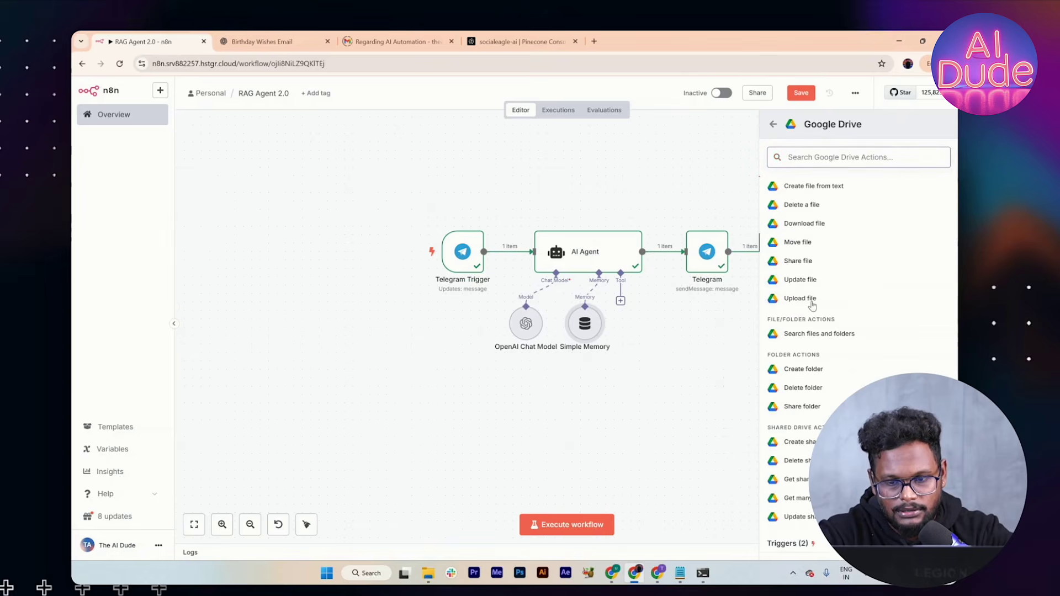
left_click(821, 544)
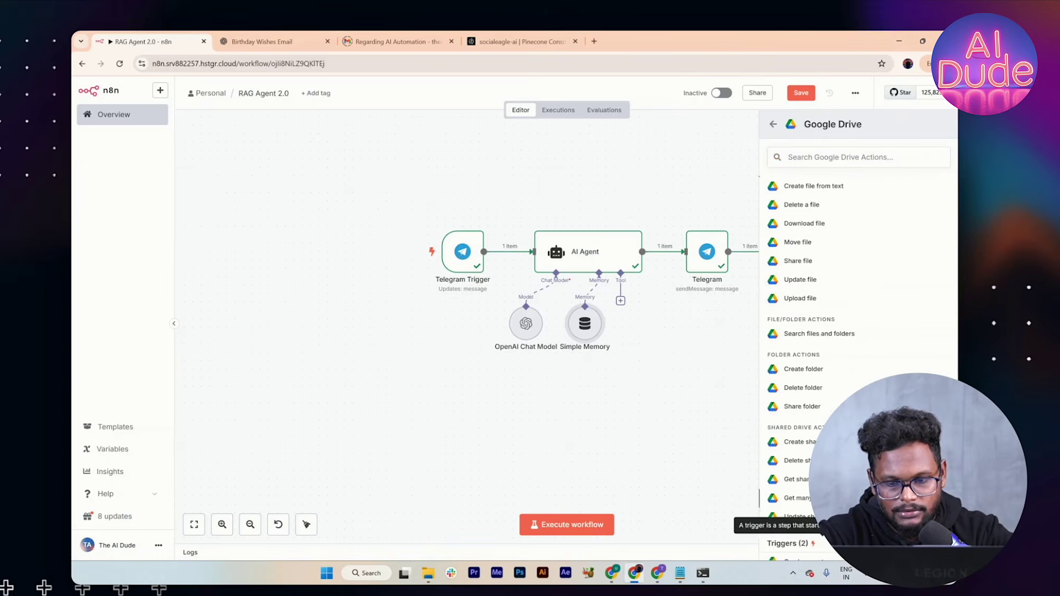
scroll(820, 530, "down", 1)
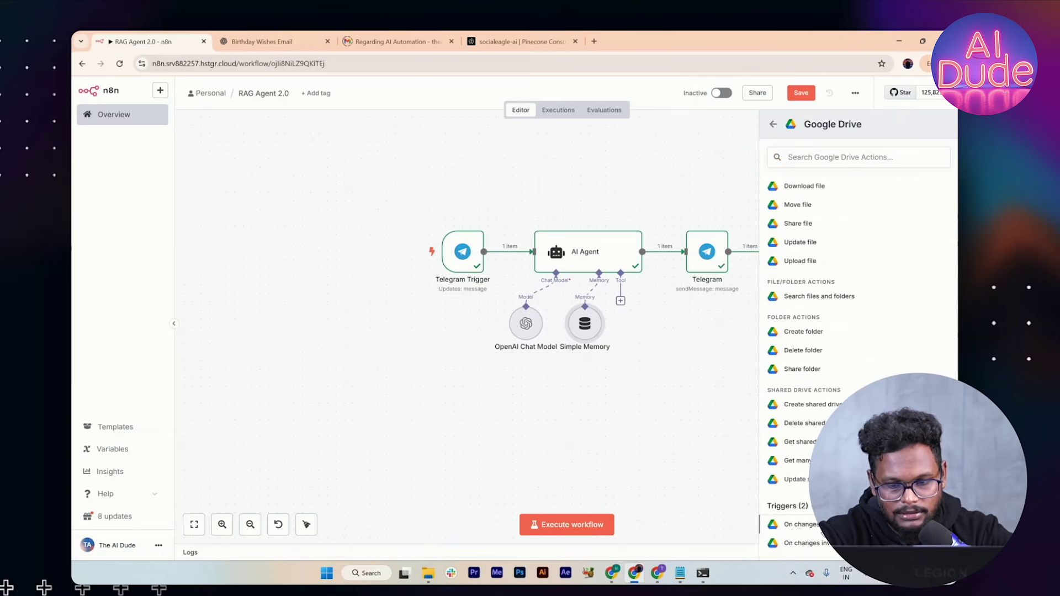
left_click(823, 543)
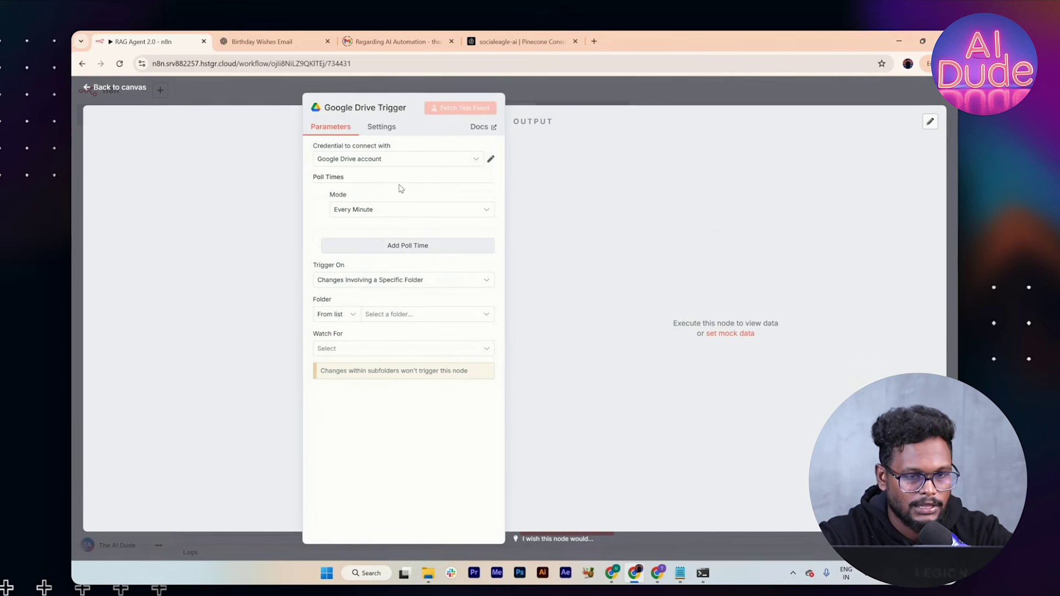
Step: Keep the Google Drive account credential and sign in with the chosen Google account
left_click(429, 167)
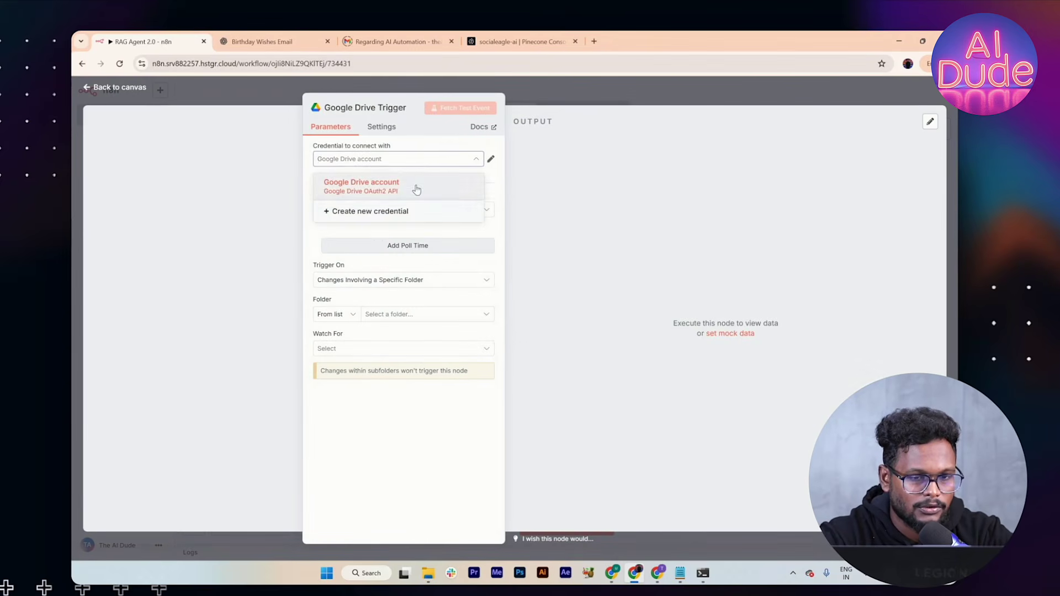
left_click(414, 190)
left_click(490, 161)
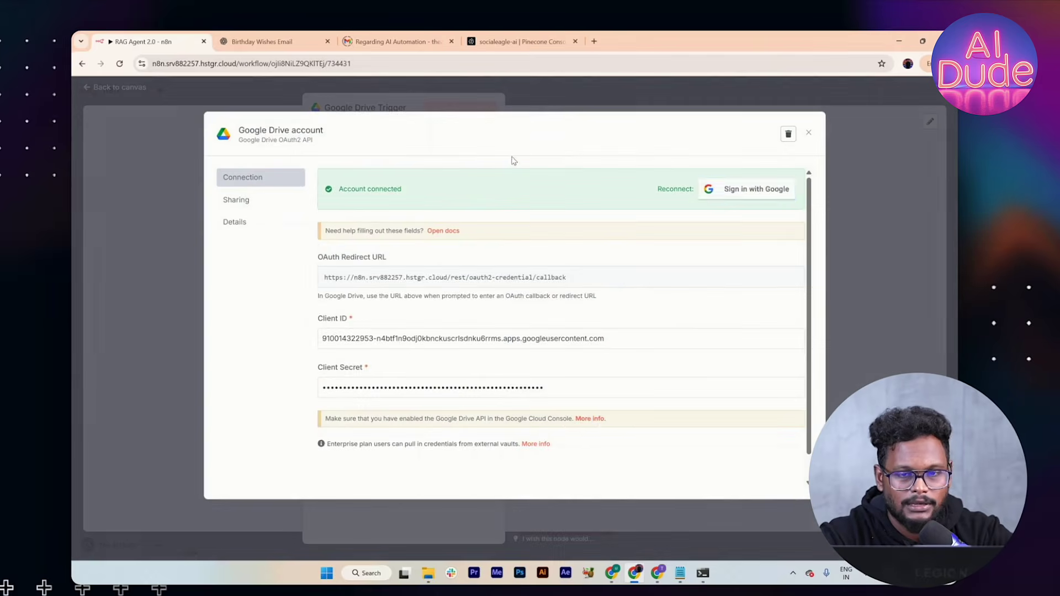
left_click(747, 189)
left_click(186, 196)
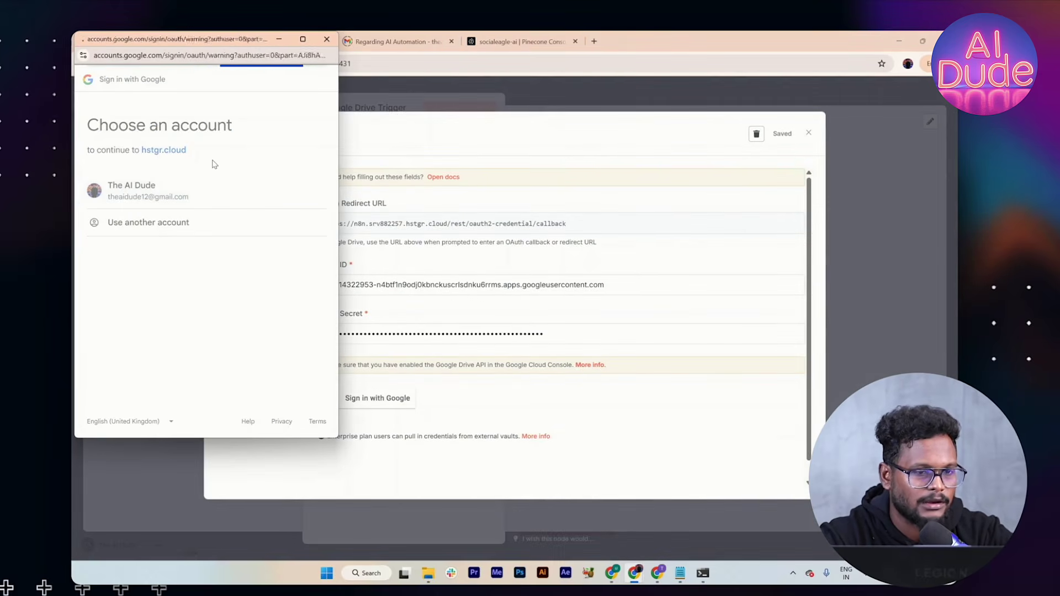
Step: Grant all requested Drive permissions, close the sign-in windows, and check the folder list
left_click(101, 212)
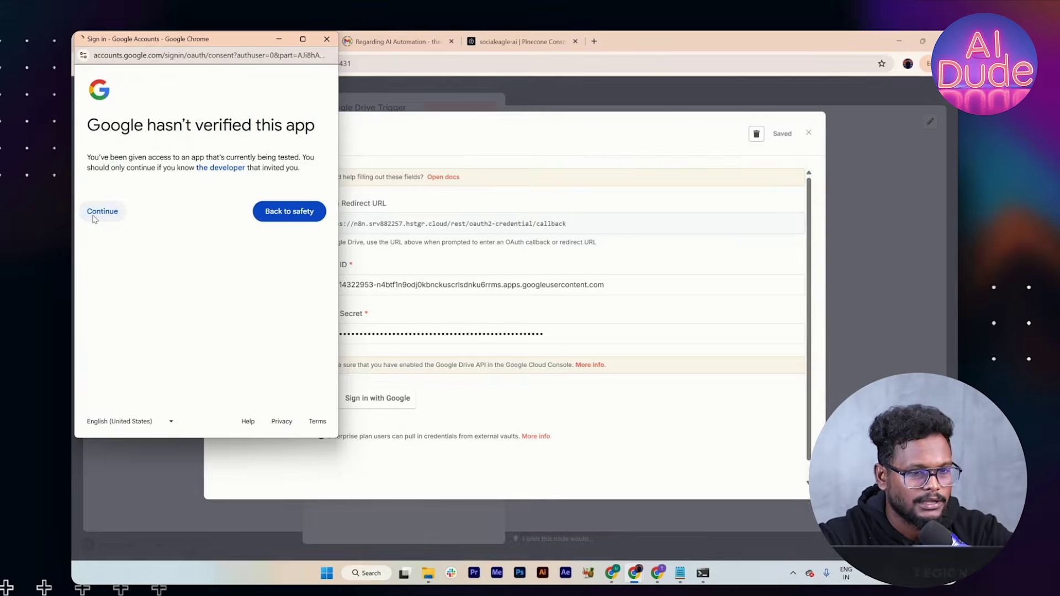
left_click(93, 233)
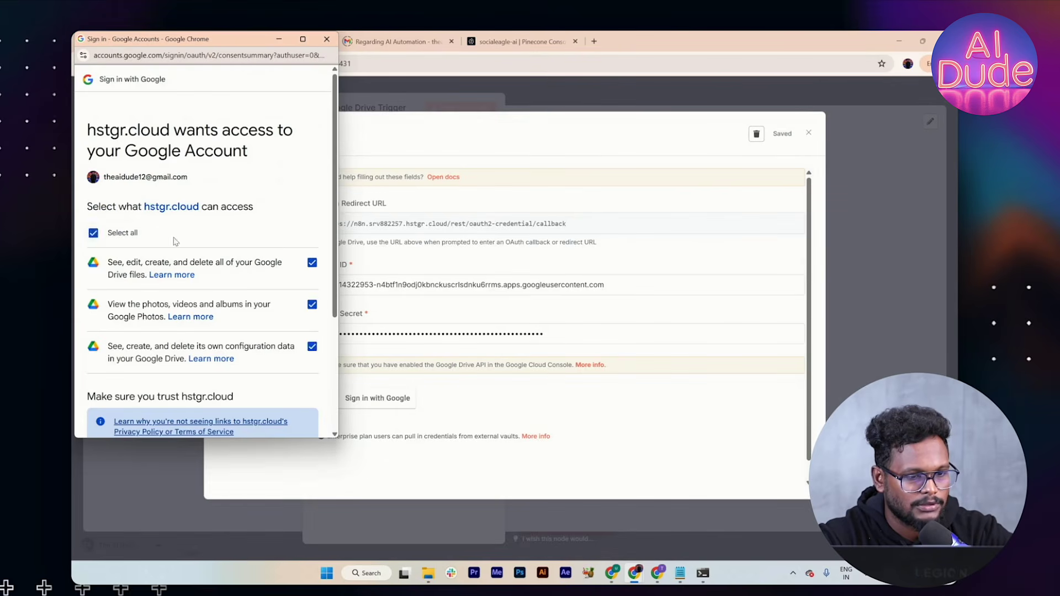
scroll(176, 242, "down", 3)
left_click(234, 385)
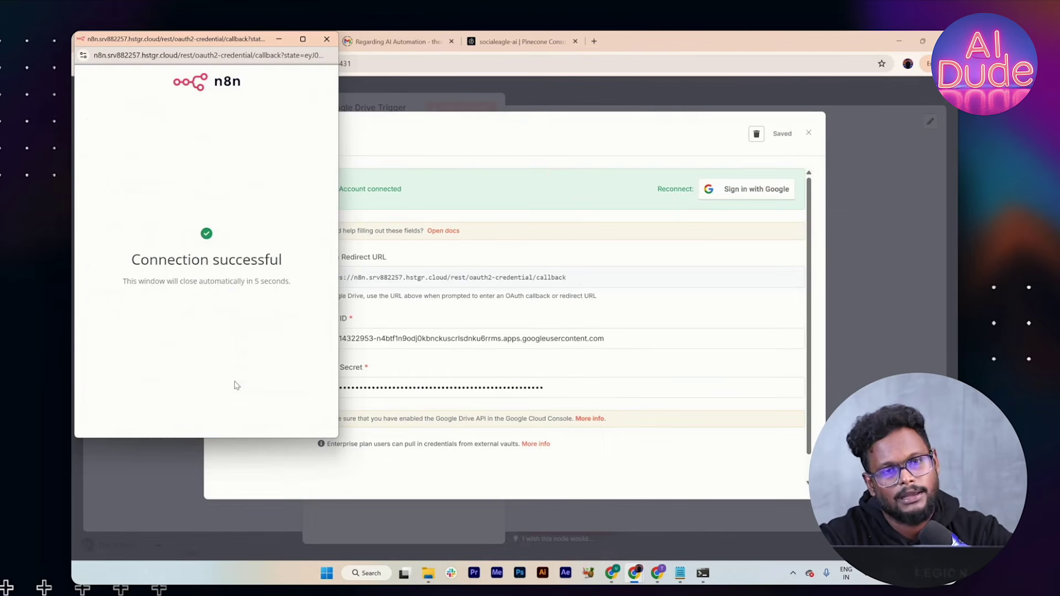
left_click(327, 39)
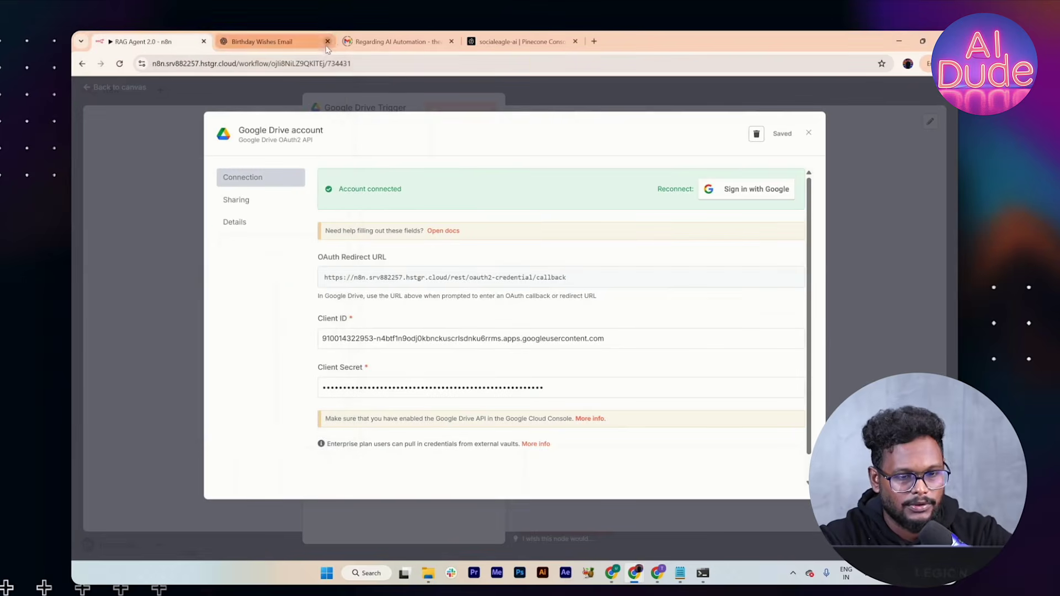
left_click(808, 135)
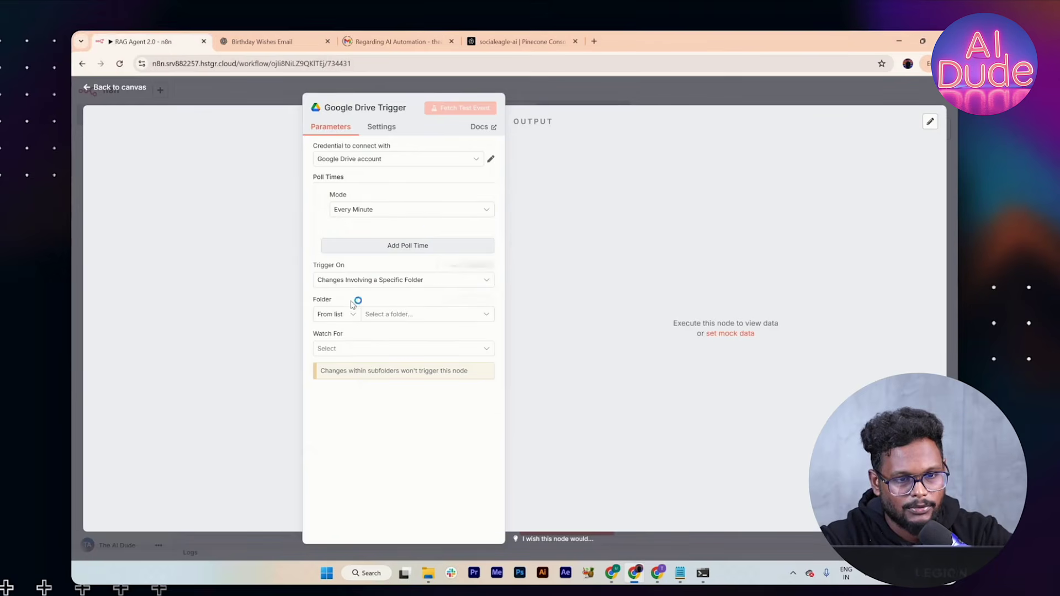
left_click(385, 319)
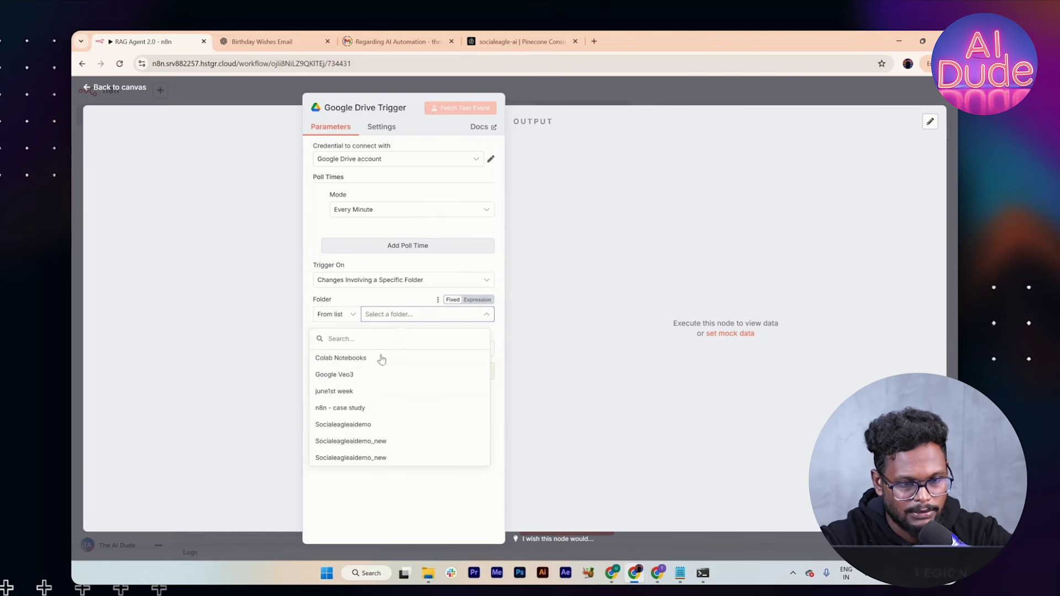
left_click(364, 498)
Step: Open Google Drive in a new tab and create the folder RAG-n8n-demo in My Drive
left_click(593, 41)
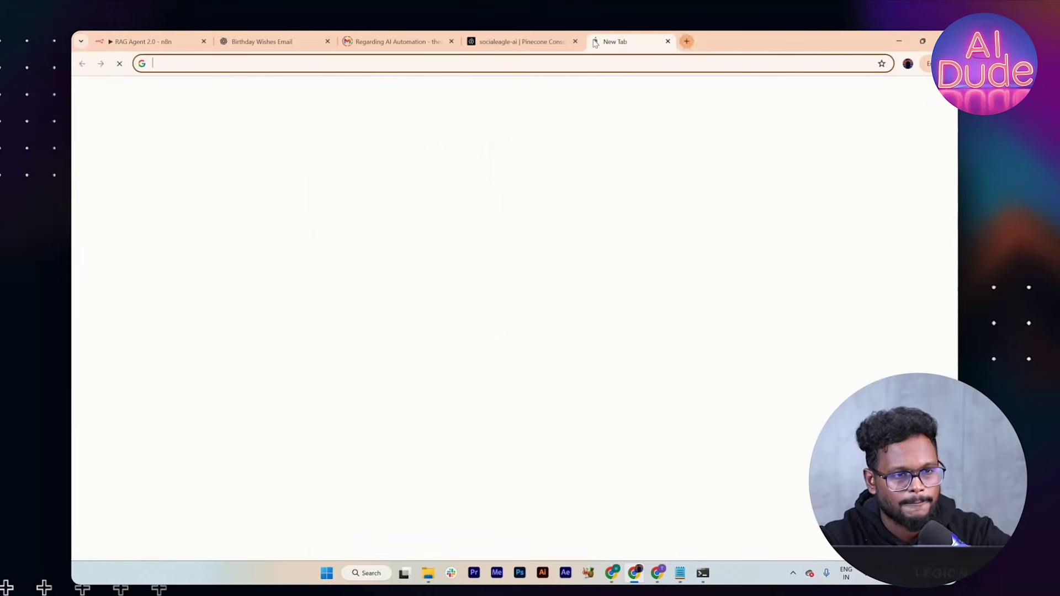
type("drive")
key("Return")
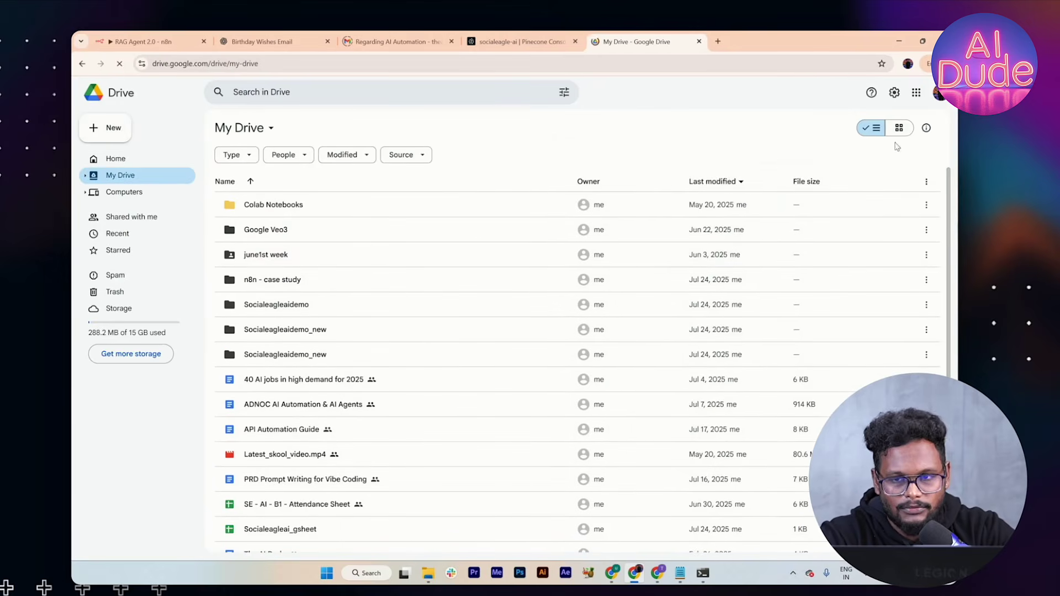
left_click(106, 127)
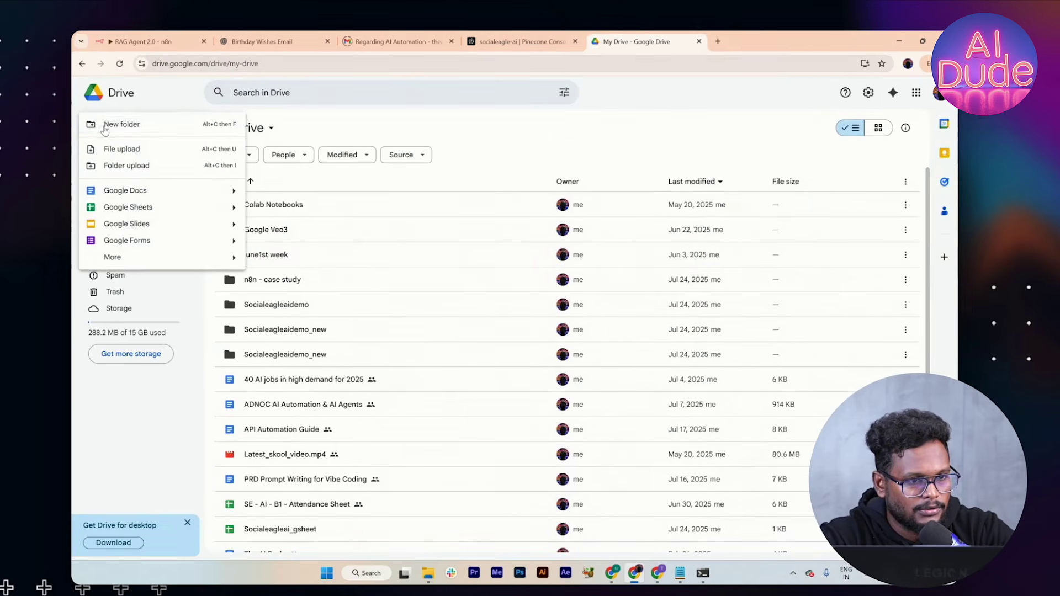
left_click(113, 126)
type("RAG")
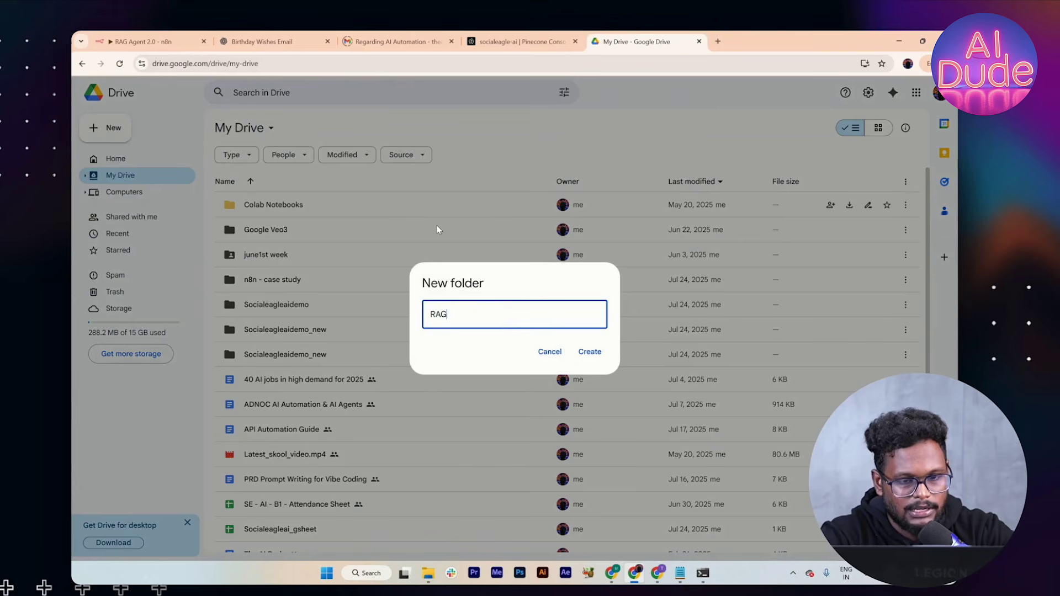
type("-n8n-demo")
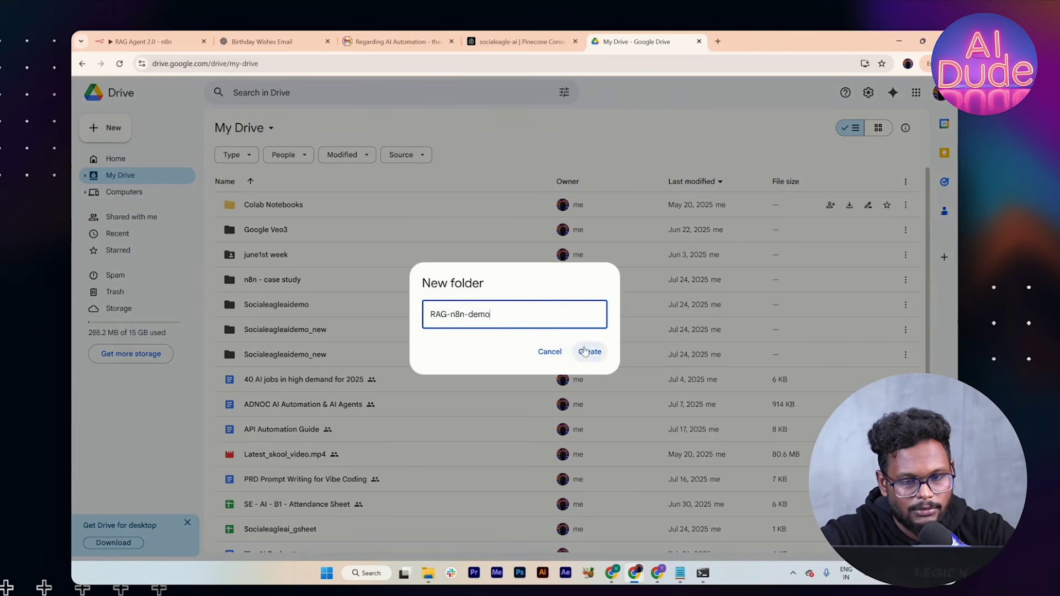
left_click(589, 351)
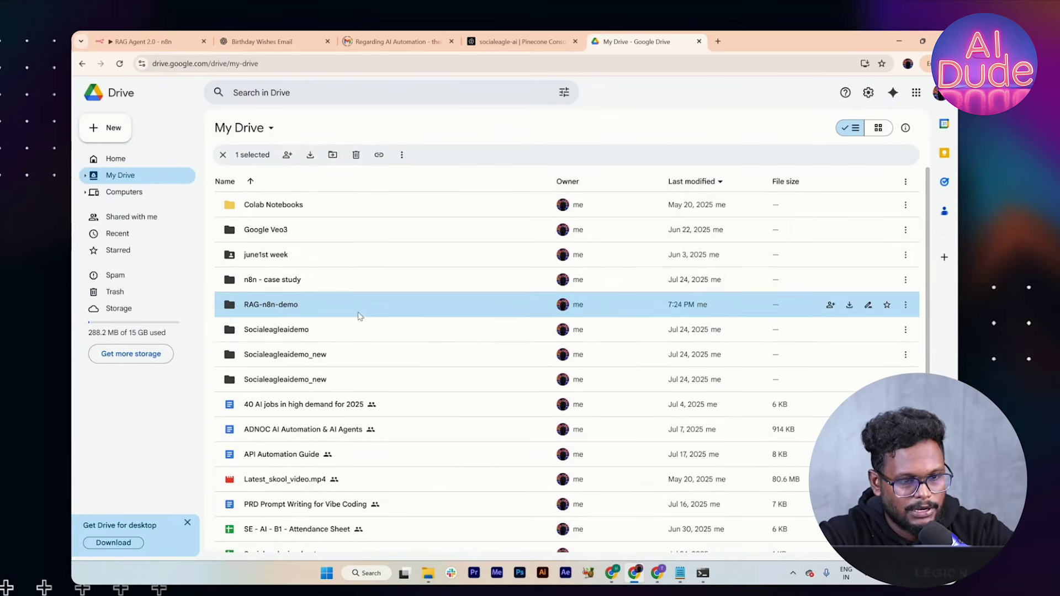
left_click(144, 42)
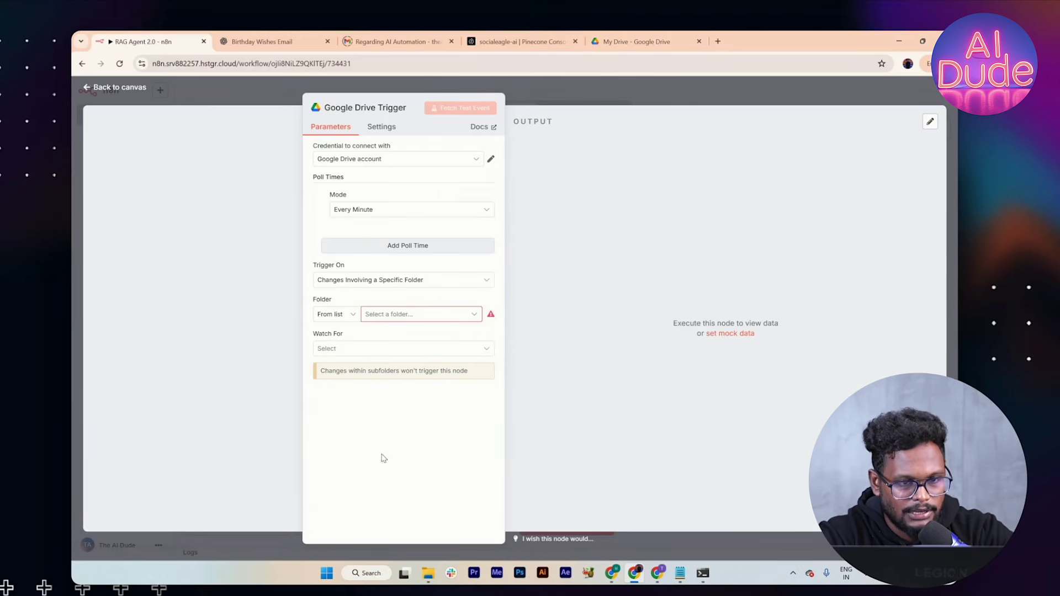
Step: Move the Google Drive Trigger below the chat model nodes and reopen its settings
left_click(459, 317)
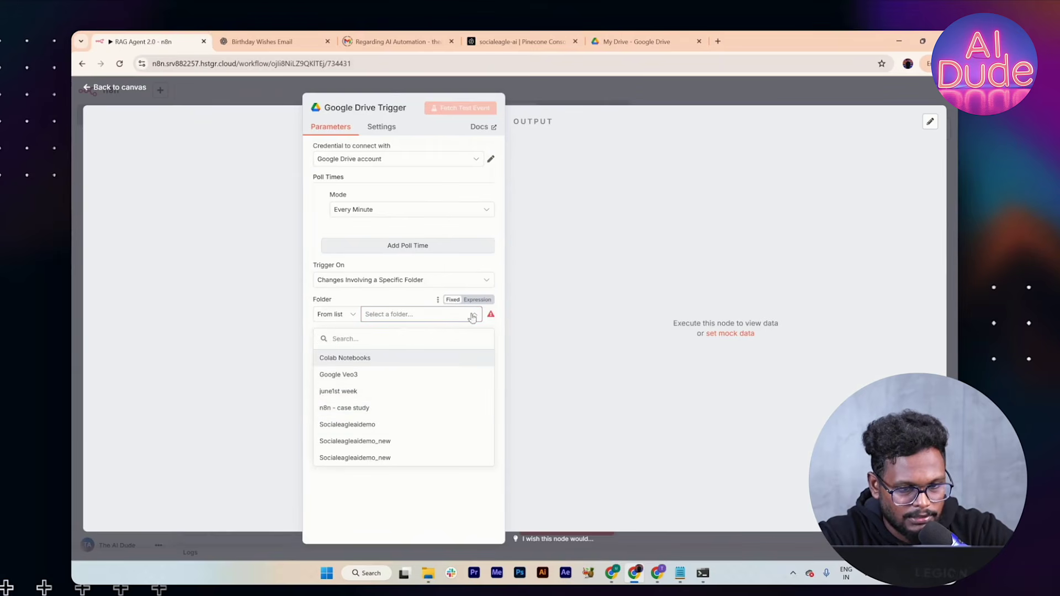
left_click(574, 101)
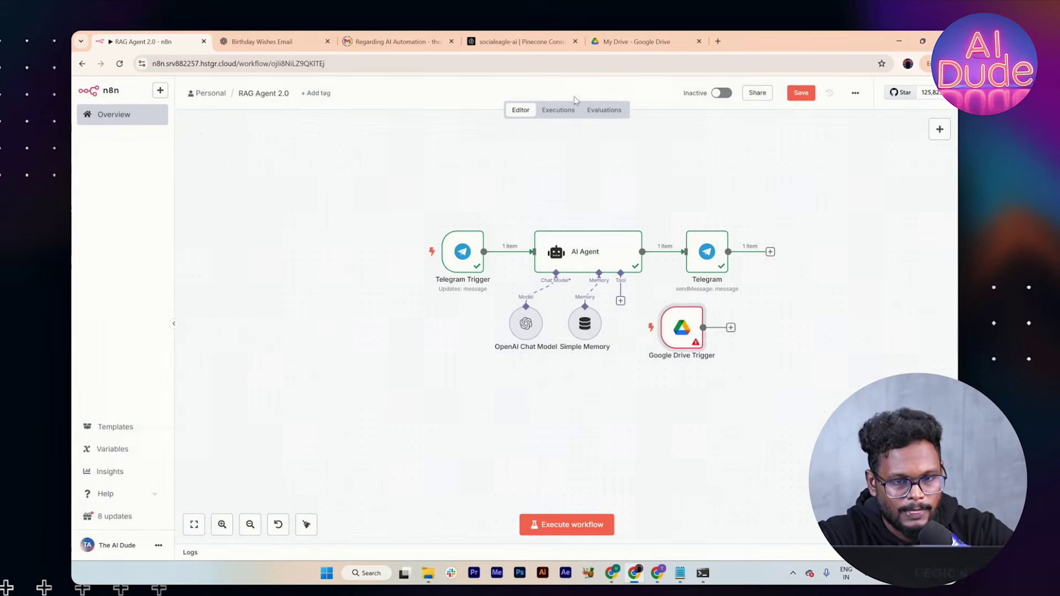
left_click_drag(676, 327, 436, 403)
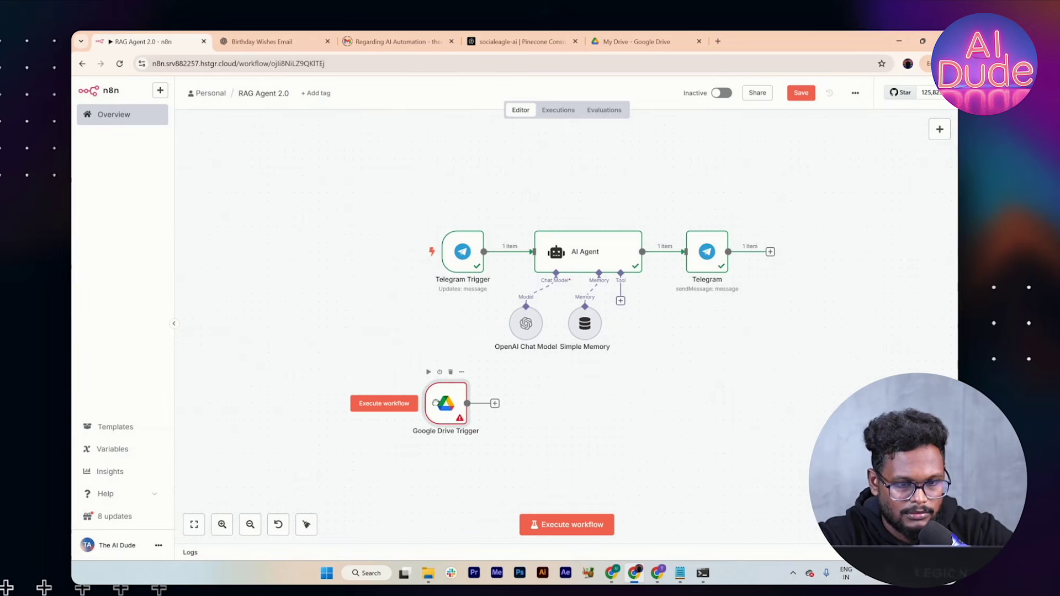
double_click(436, 405)
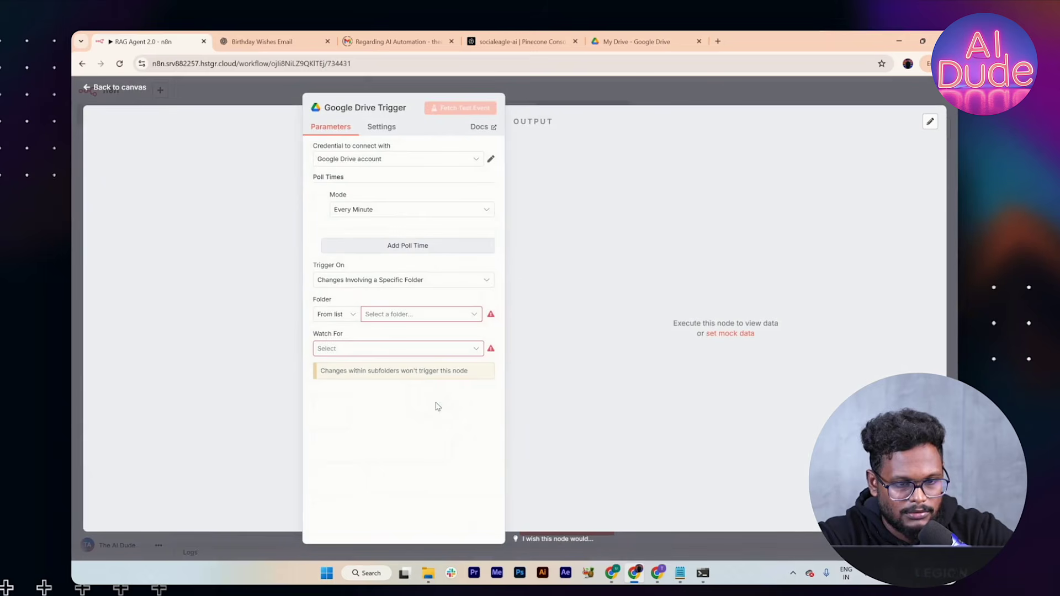
Step: Set the trigger to watch the RAG-n8n-demo folder for File Created events
left_click(472, 318)
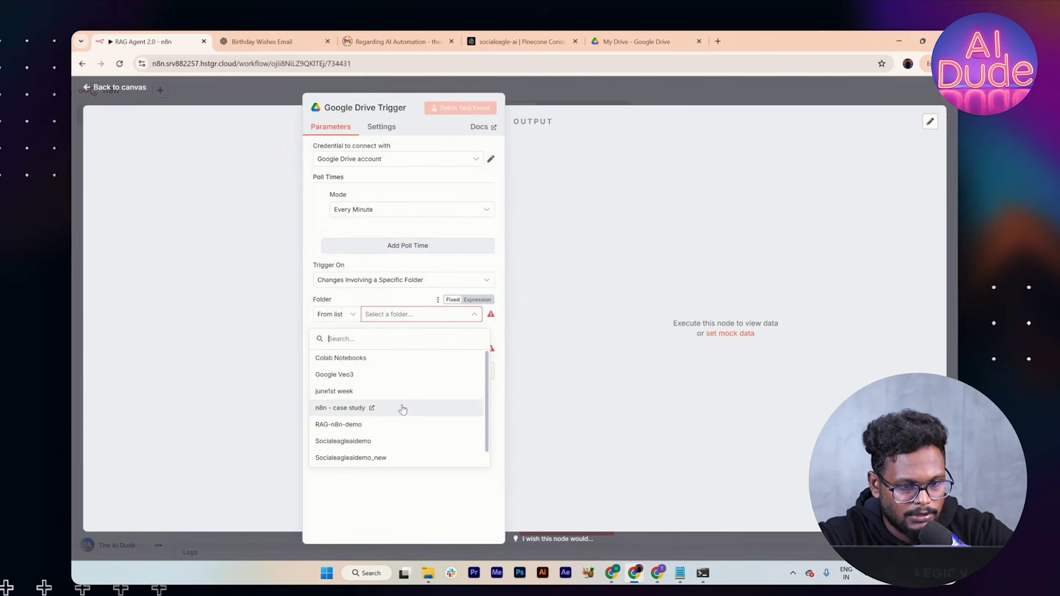
left_click(349, 426)
left_click(402, 356)
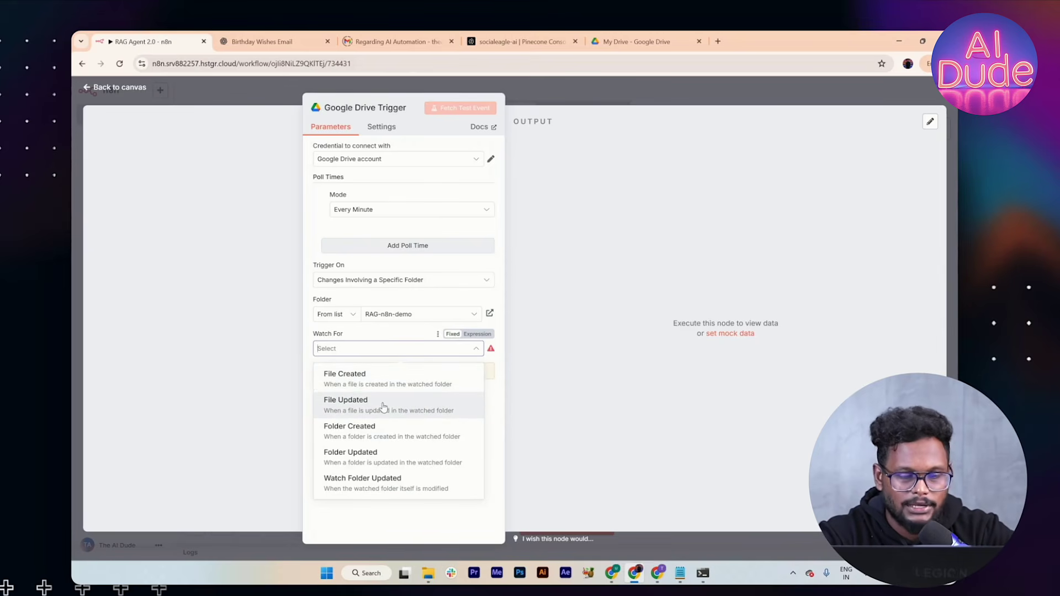
left_click(387, 381)
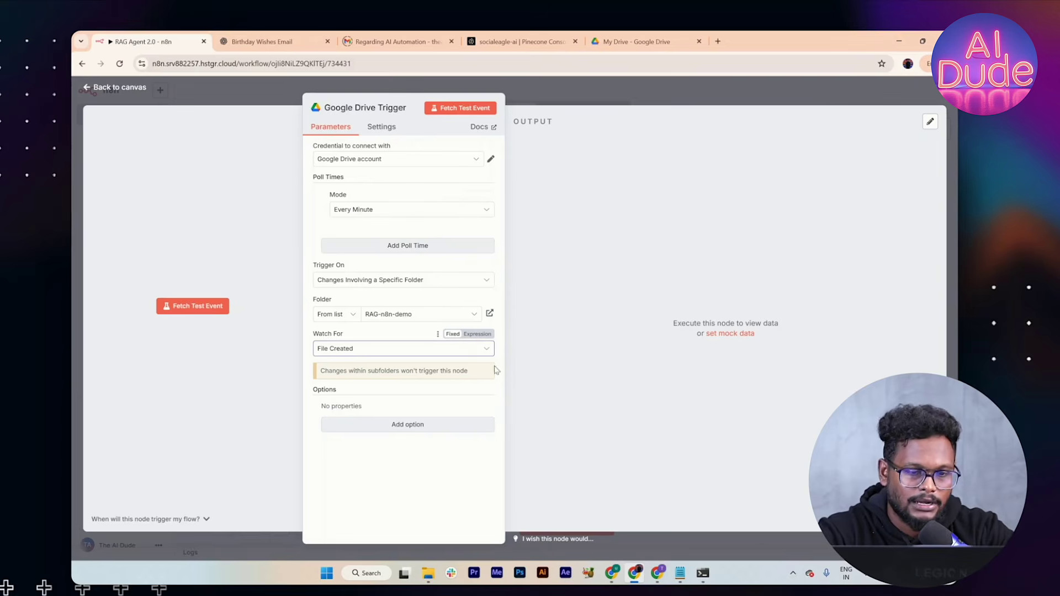
left_click(559, 92)
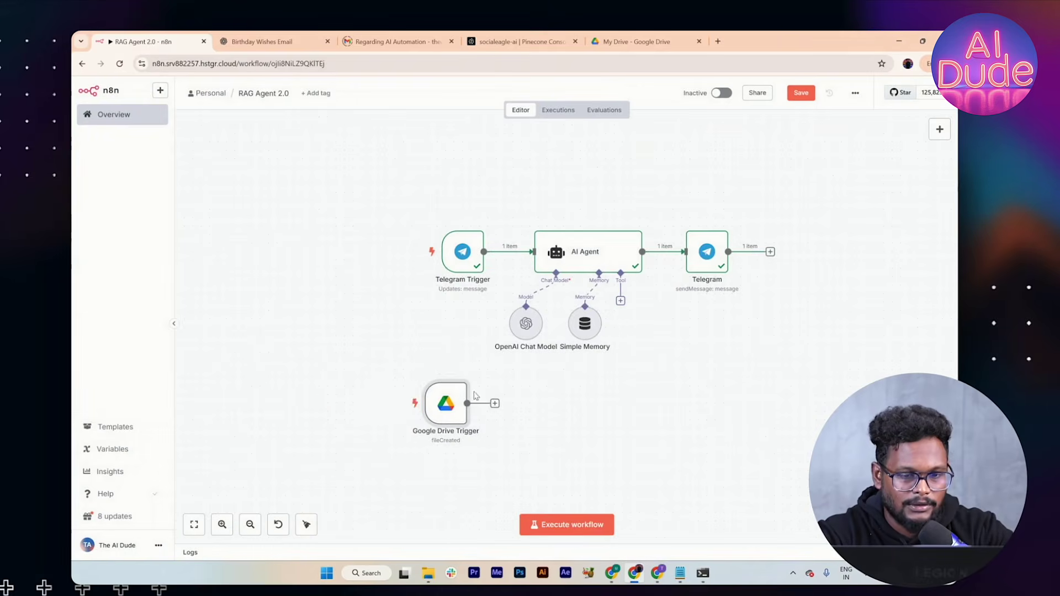
Step: Open the RAG-n8n-demo folder in Google Drive, then launch File Explorer
left_click(635, 42)
double_click(283, 304)
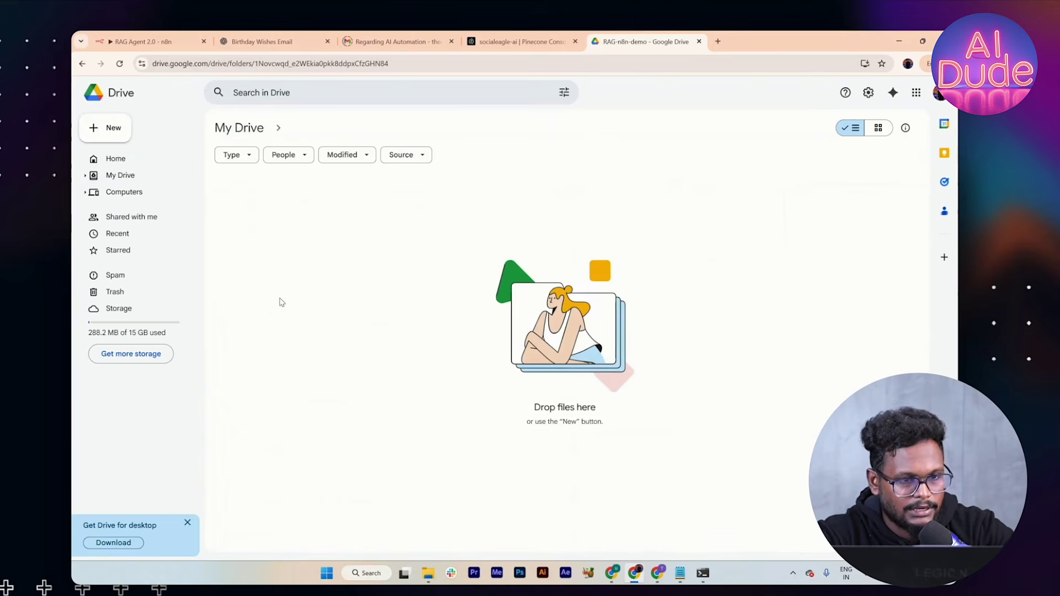
left_click(427, 573)
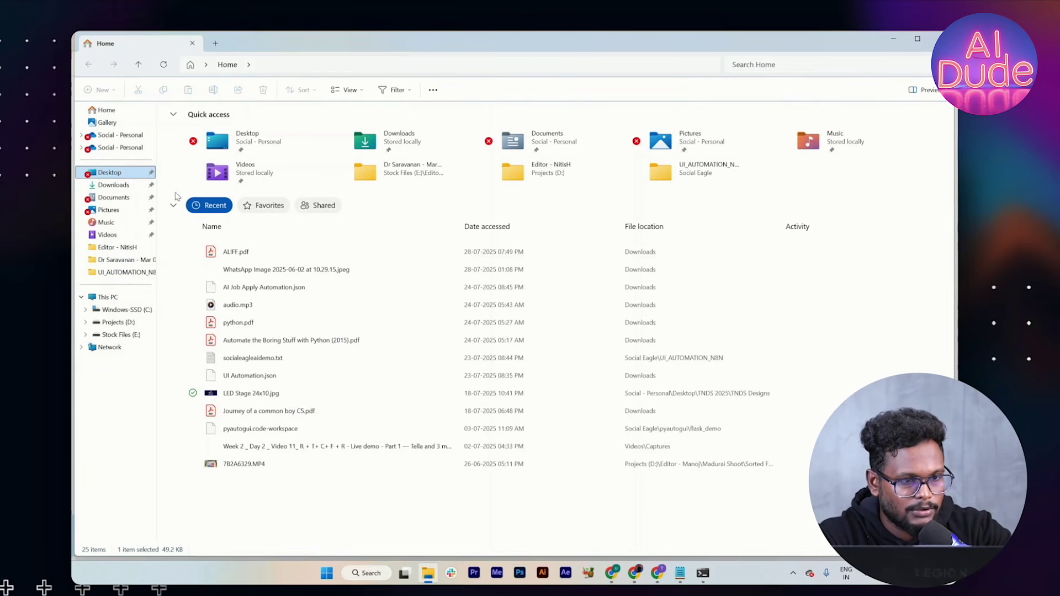
Step: Upload faq.txt from the Desktop into the RAG-n8n-demo Drive folder, then return to n8n
left_click(129, 175)
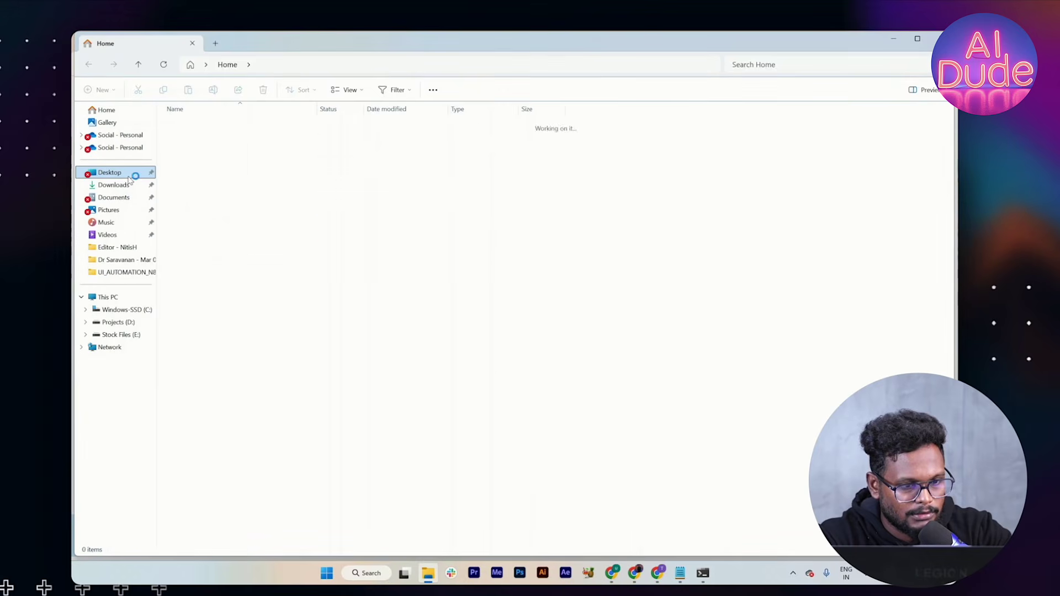
left_click_drag(213, 150, 409, 363)
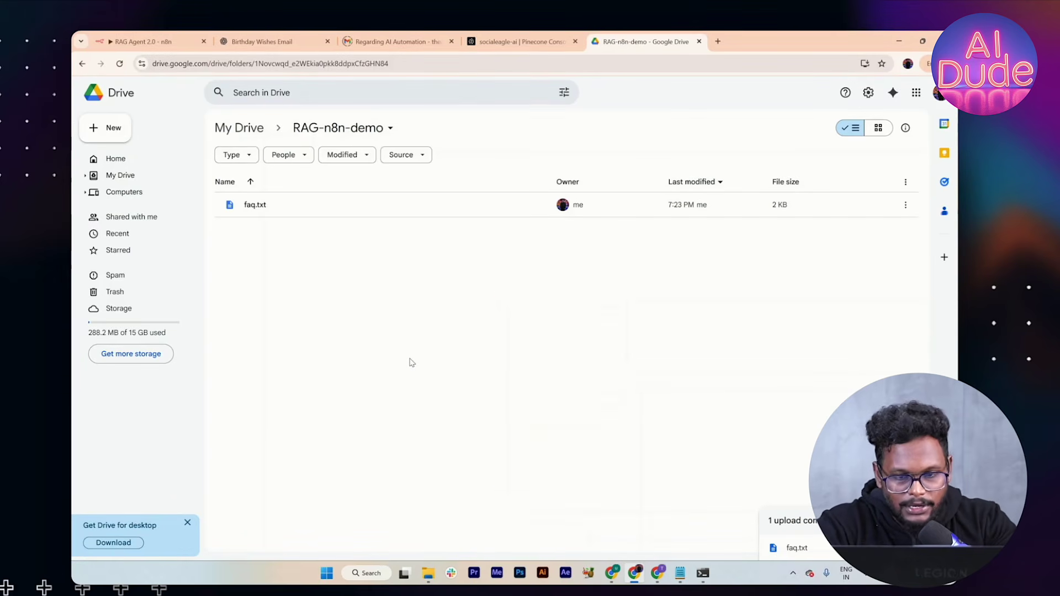
left_click(133, 41)
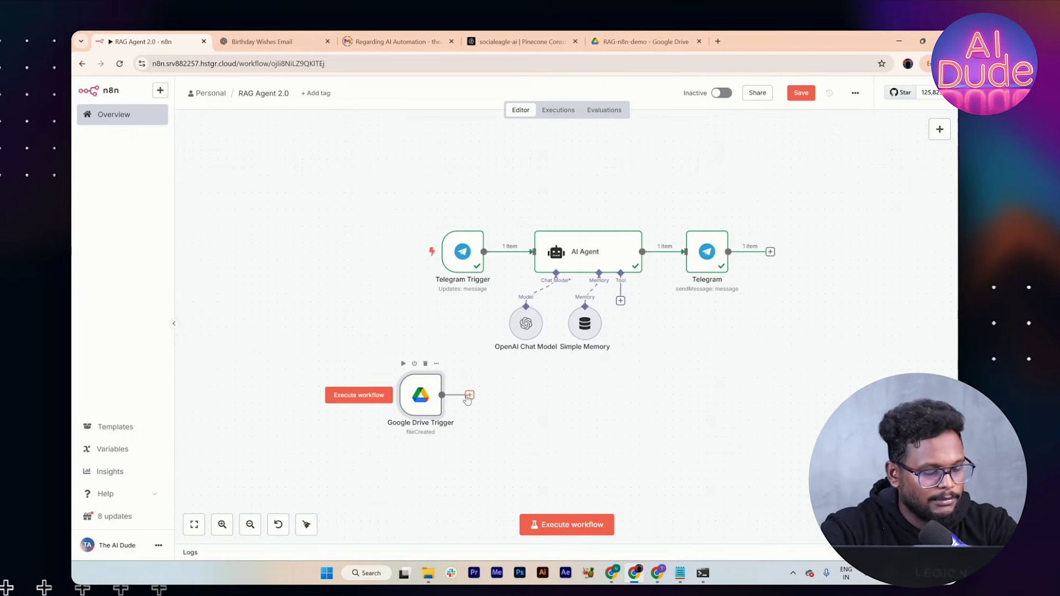
Step: Fetch a test event from the Google Drive Trigger and confirm its output file name is faq.txt
left_click(404, 364)
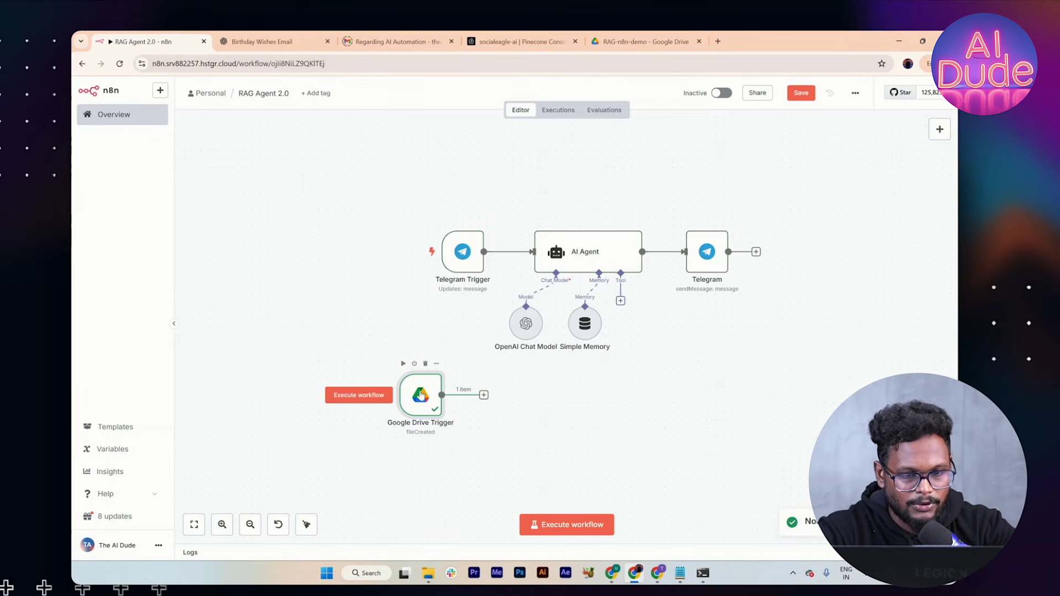
double_click(420, 395)
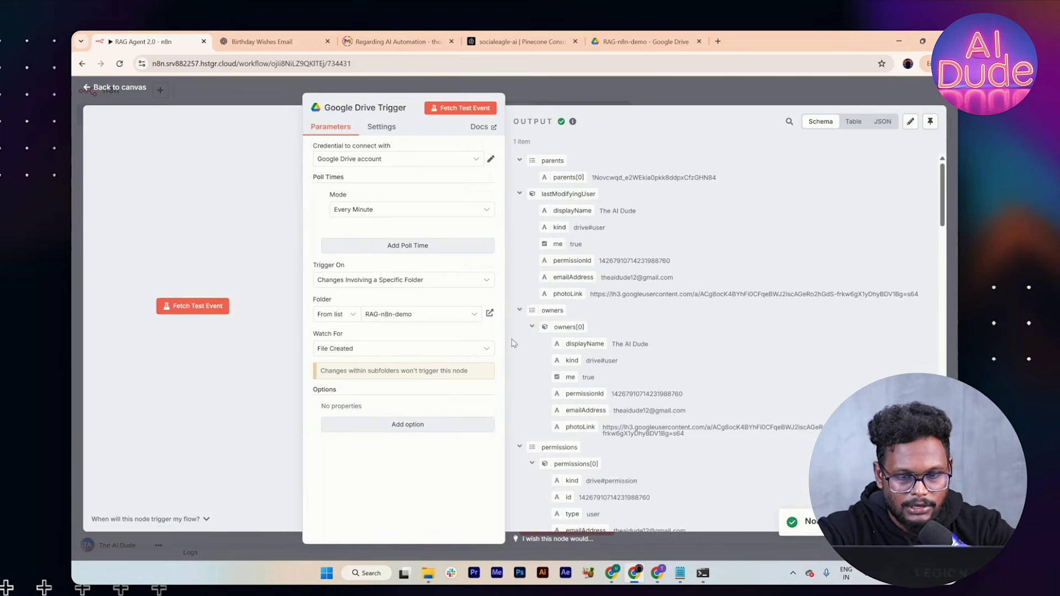
scroll(514, 341, "down", 3)
scroll(644, 362, "down", 5)
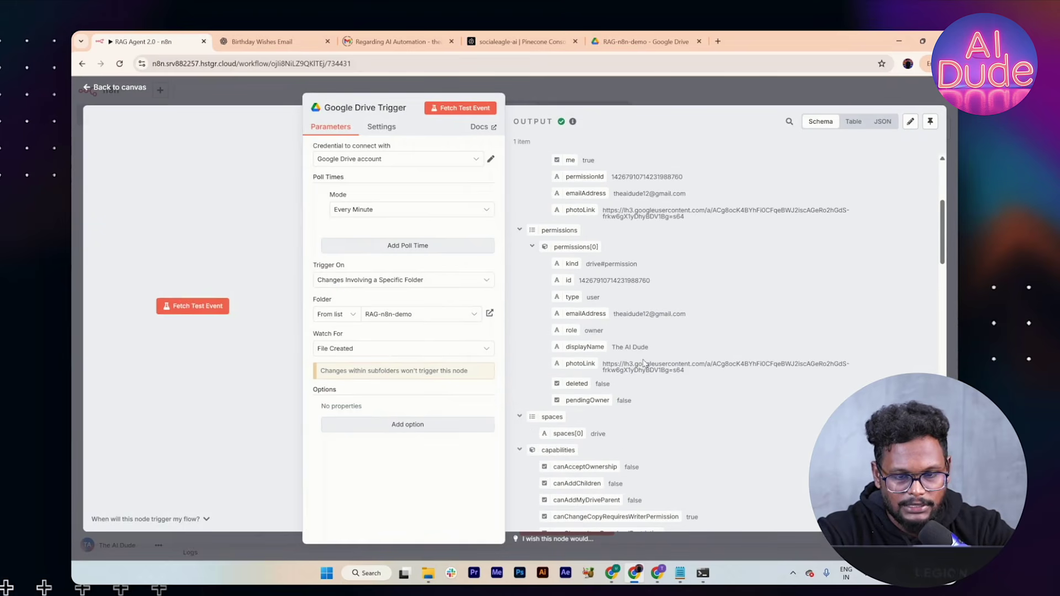
scroll(629, 393, "down", 8)
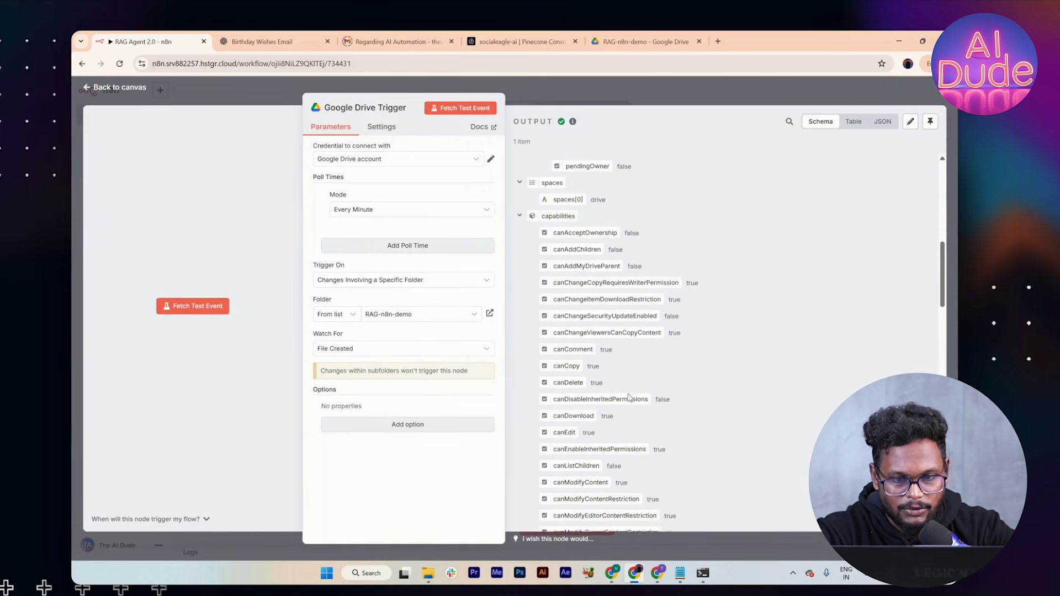
scroll(628, 396, "down", 6)
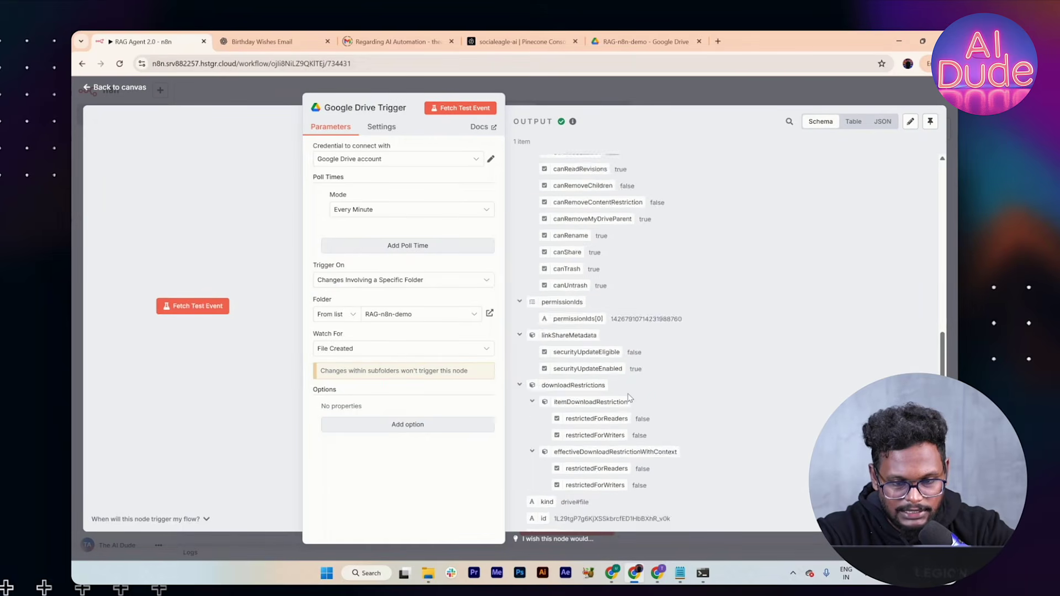
scroll(628, 403, "down", 3)
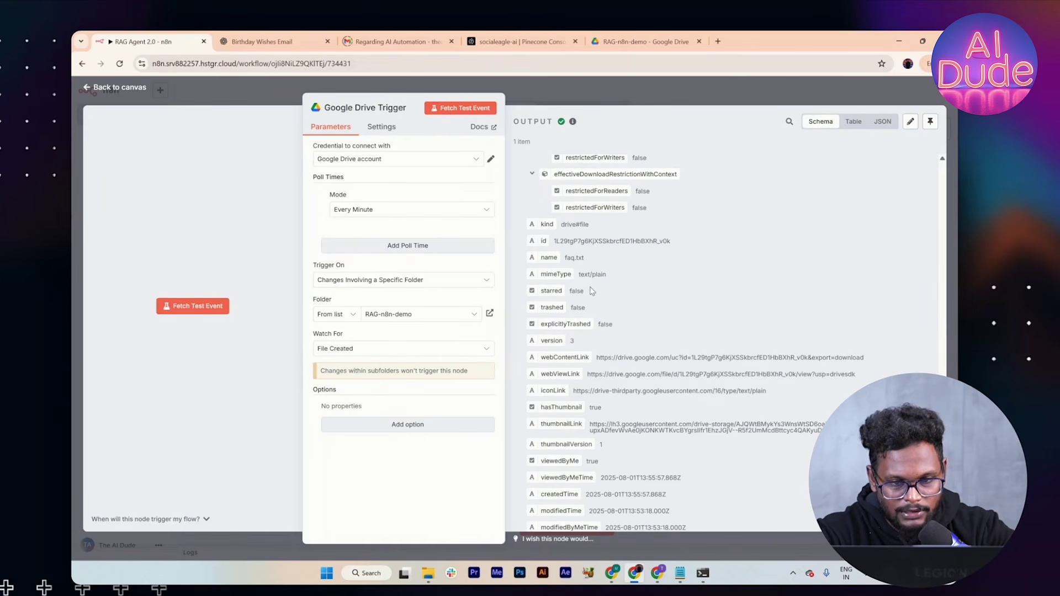
left_click_drag(590, 258, 562, 261)
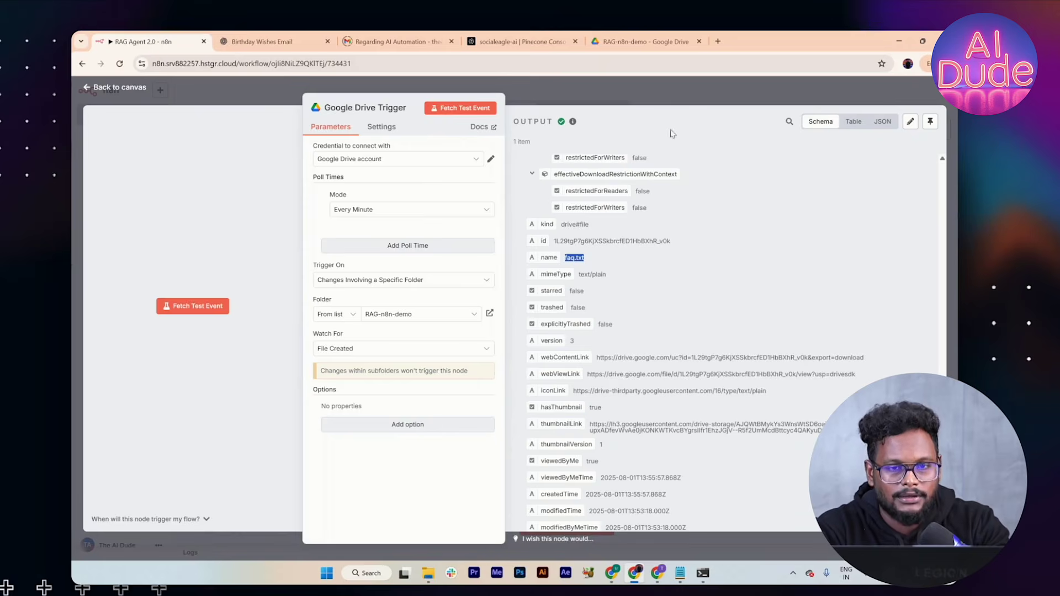
left_click(681, 90)
Step: Add a Google Drive 'Download file' node after the trigger
left_click(483, 395)
type("drive")
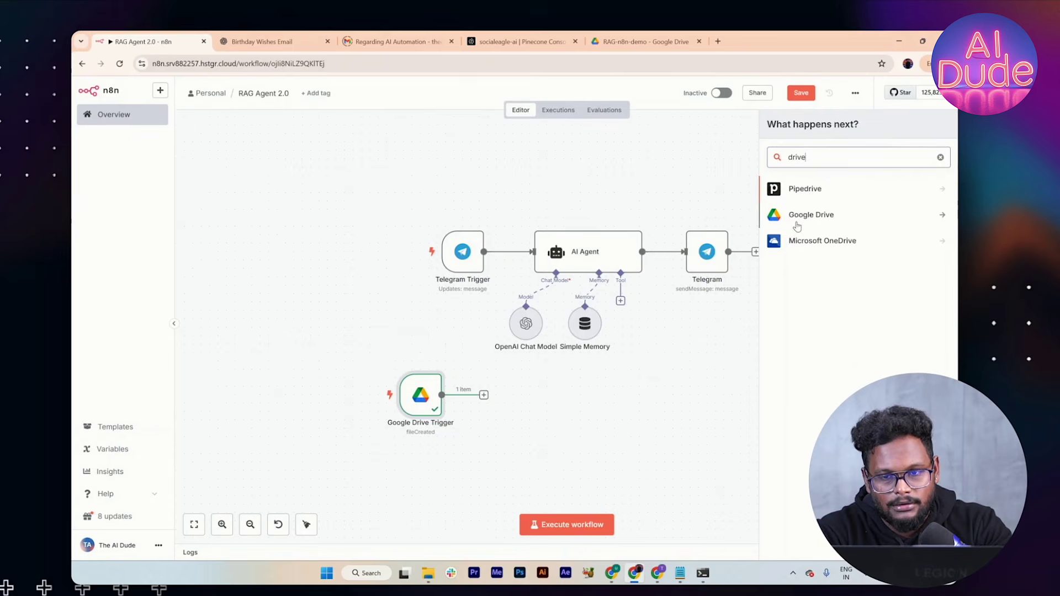
left_click(796, 221)
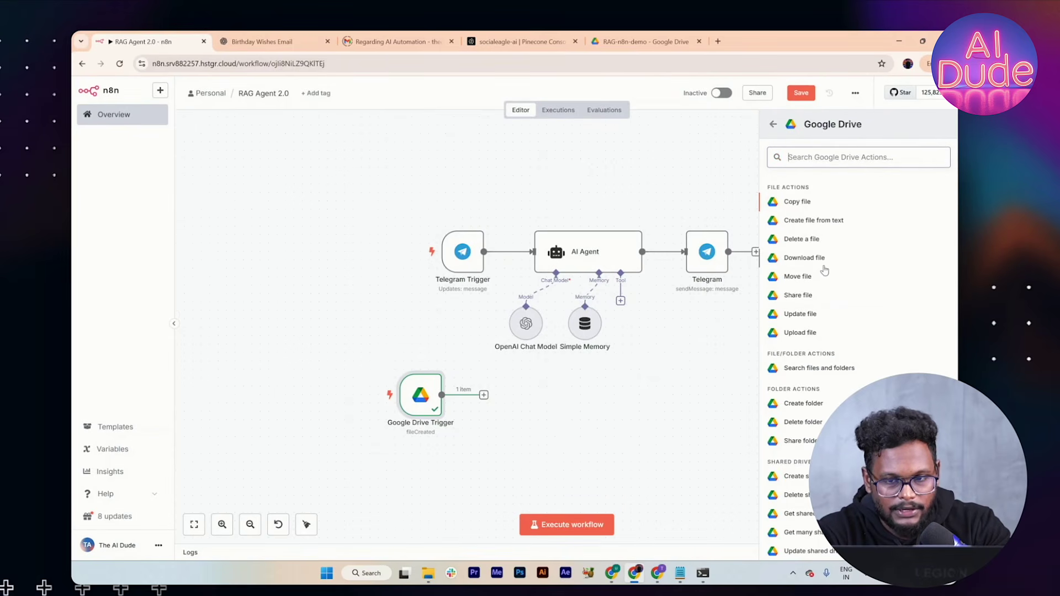
left_click(823, 260)
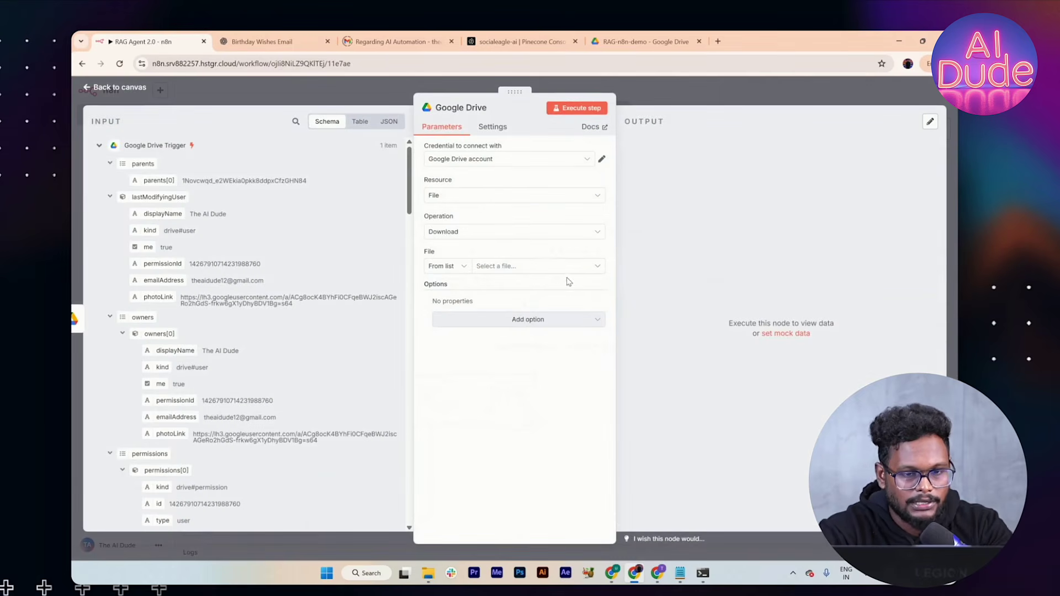
Step: Set the file to the trigger's id and test it, downloading faq.txt (1.82 kB)
left_click(546, 266)
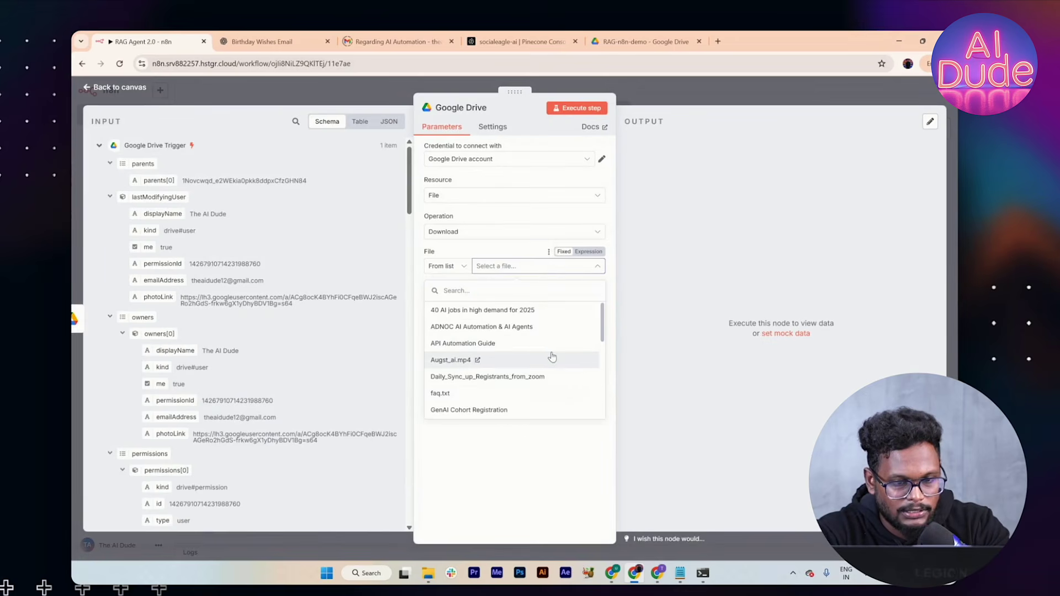
scroll(123, 424, "down", 1)
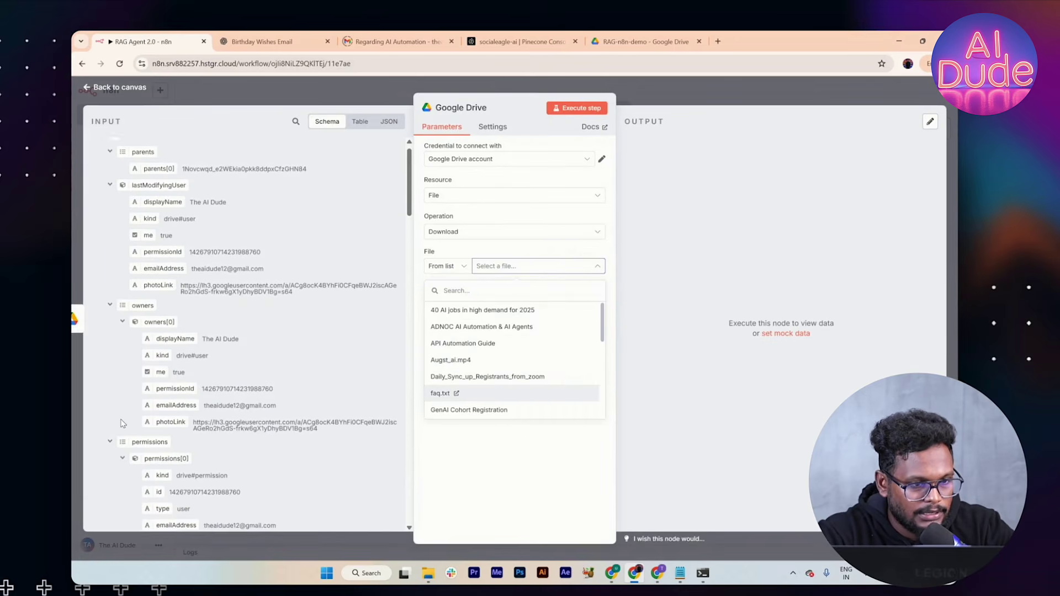
scroll(122, 423, "down", 3)
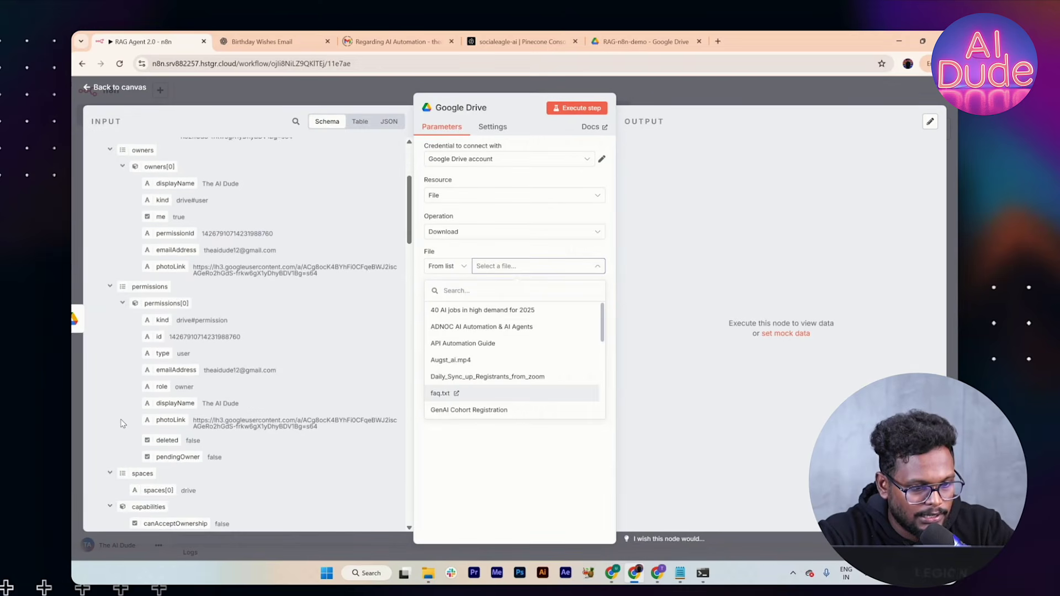
scroll(122, 424, "down", 2)
scroll(122, 423, "down", 15)
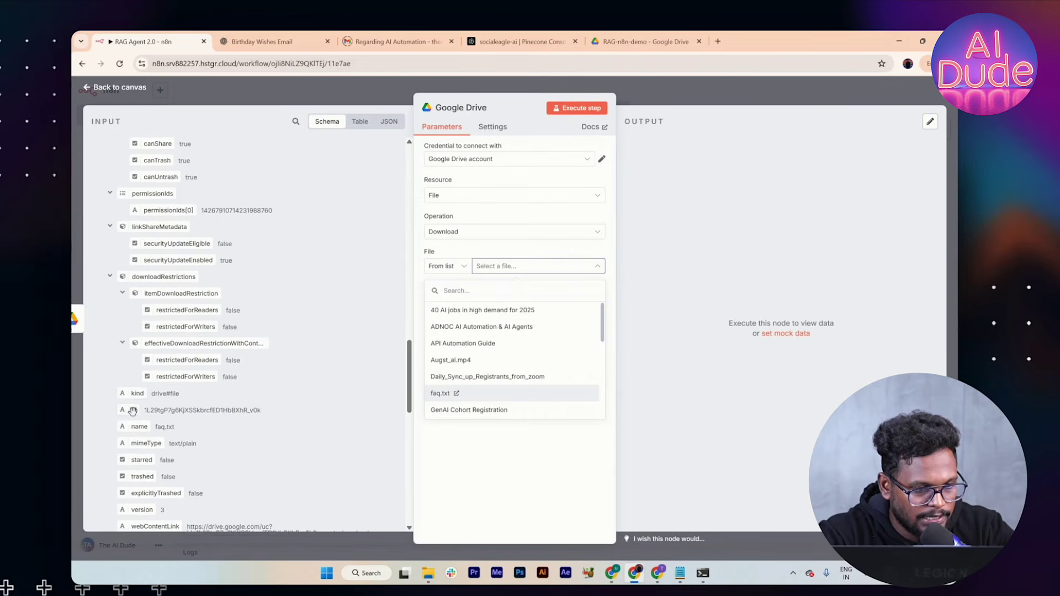
left_click_drag(133, 410, 492, 262)
left_click(483, 388)
left_click(590, 110)
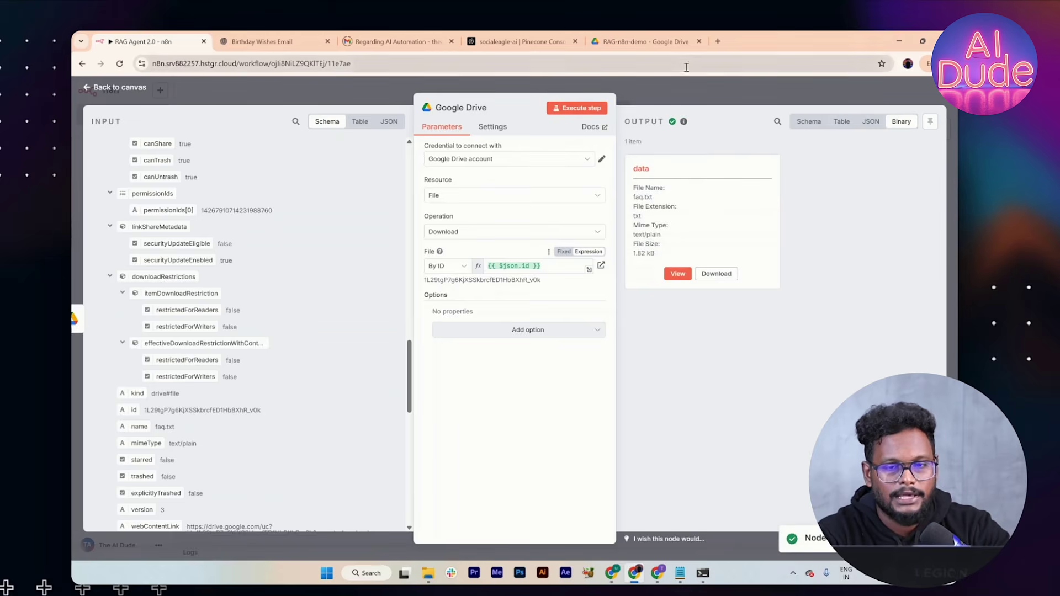
key("Escape")
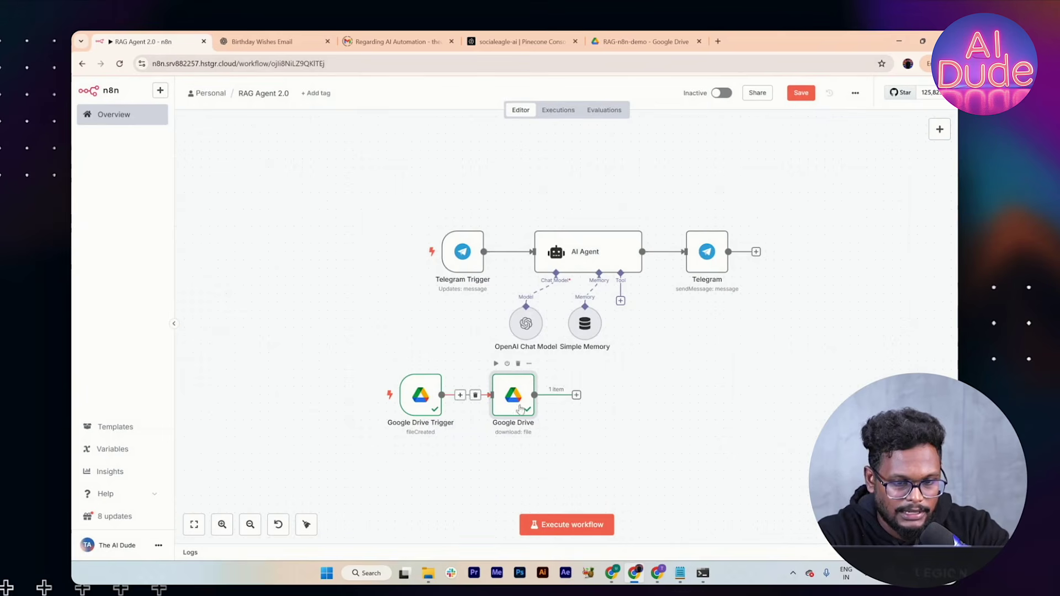
Step: Add a Pinecone Vector Store node in Insert Documents mode after the download
left_click(576, 397)
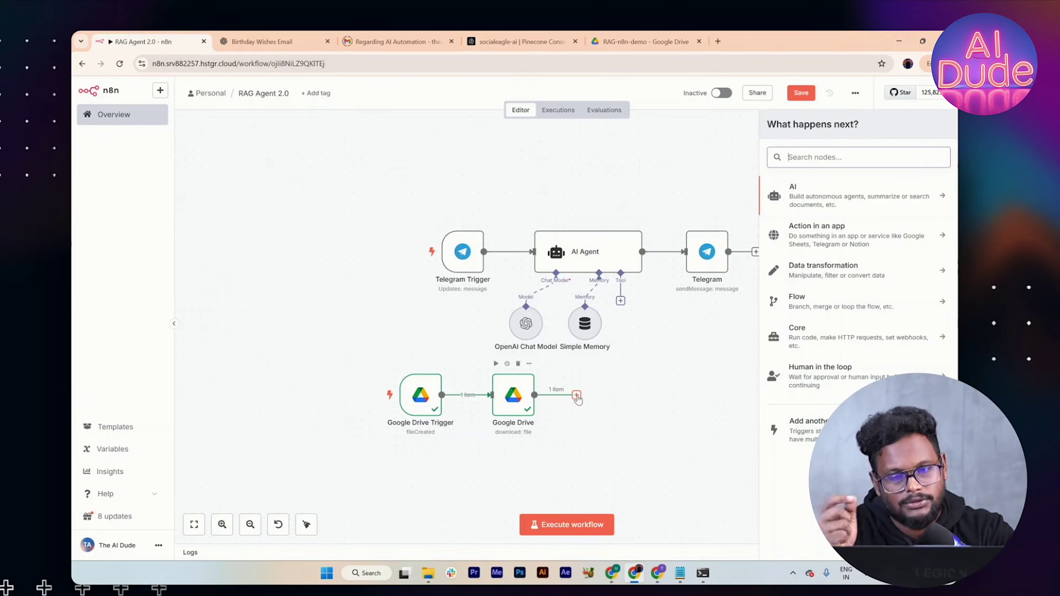
type("pin")
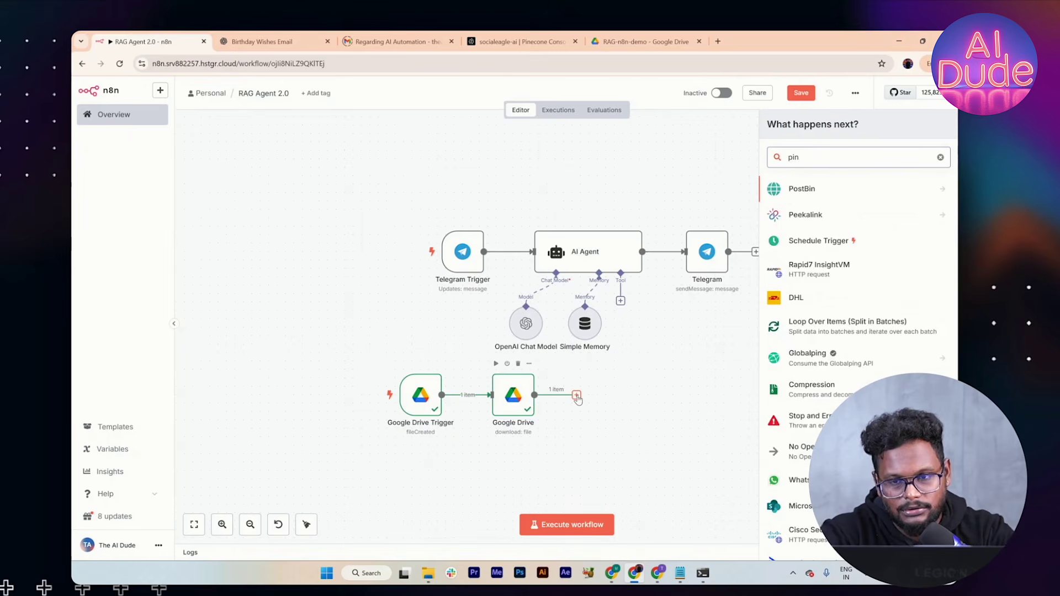
type("e")
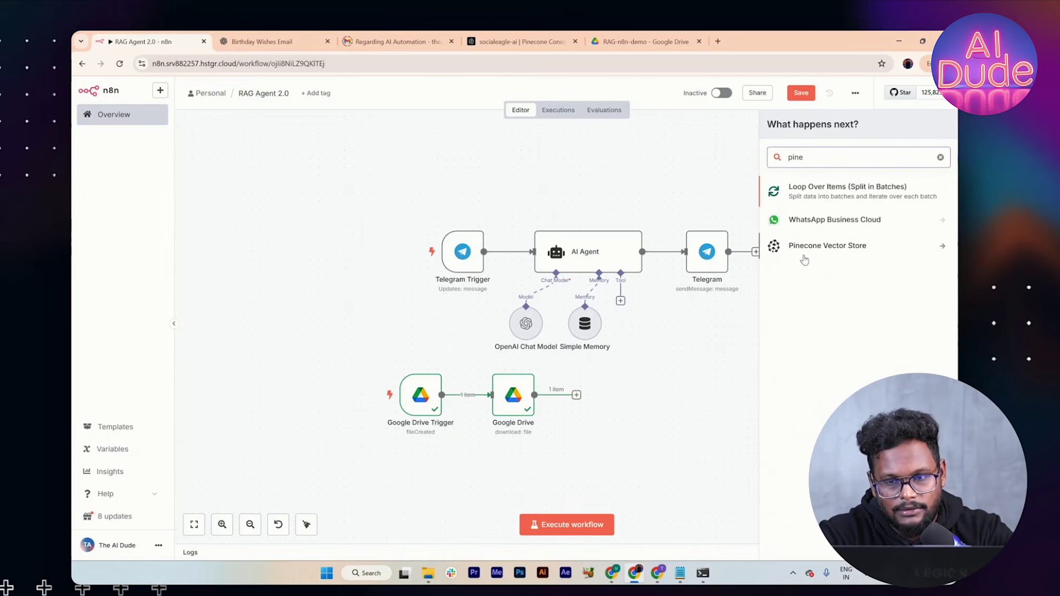
left_click(809, 246)
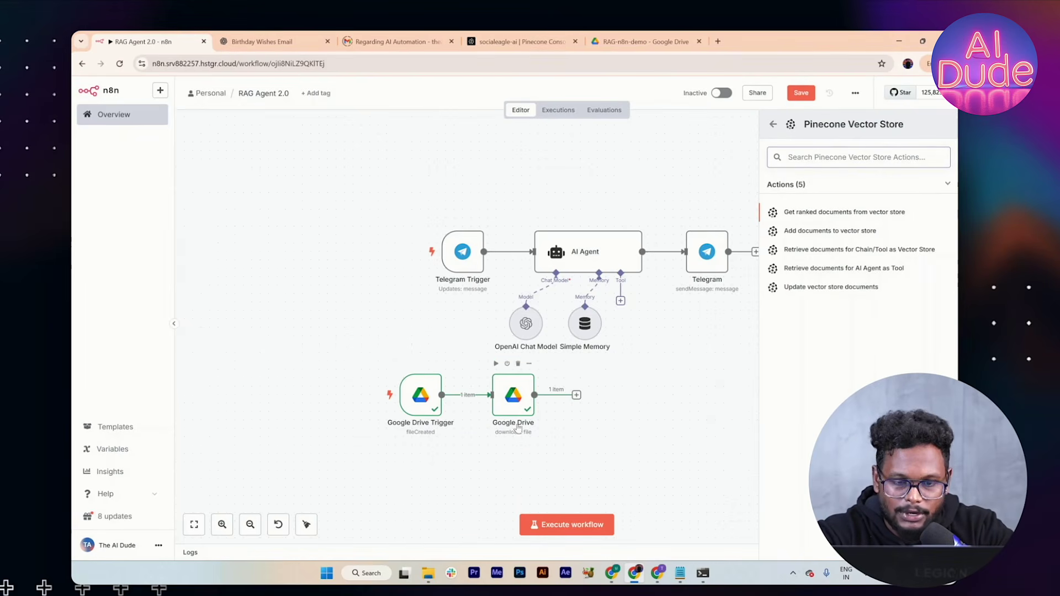
left_click(830, 232)
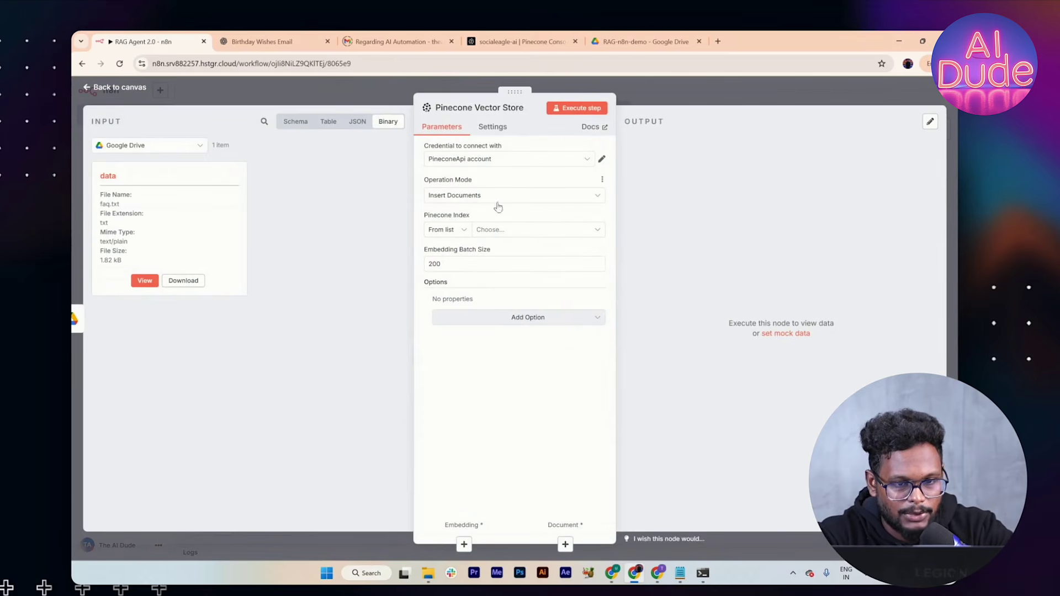
Step: Review the existing Pinecone credential, then start a new PineconeApi account 2 credential
left_click(601, 159)
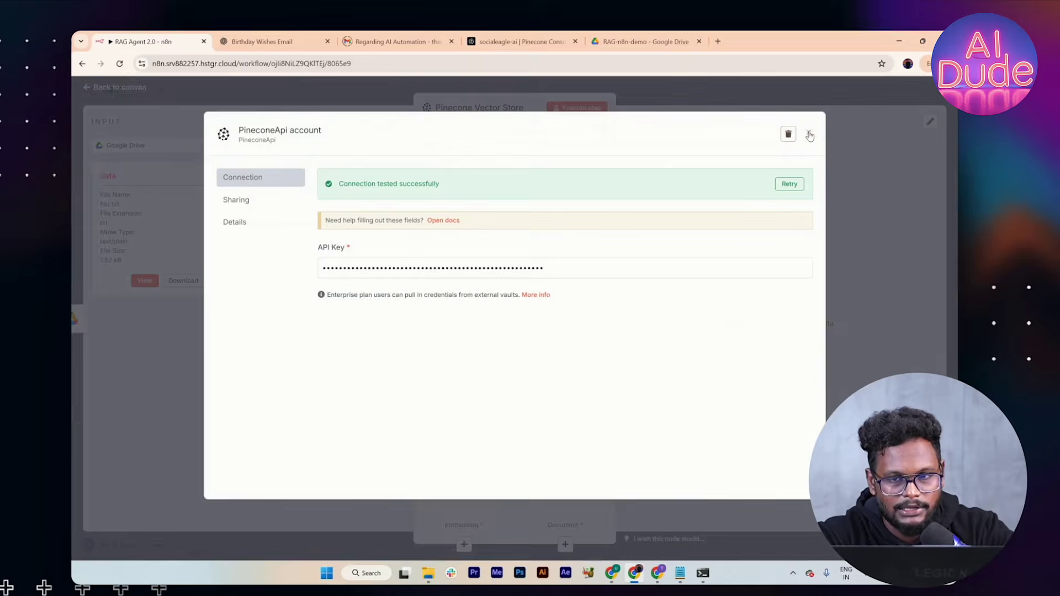
left_click(808, 133)
left_click(577, 163)
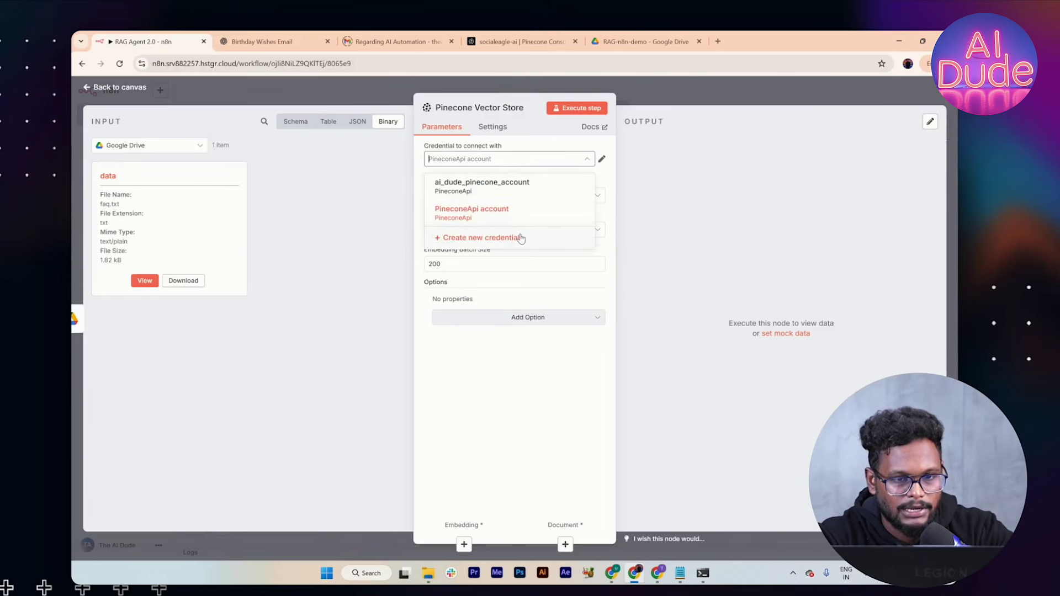
left_click(522, 237)
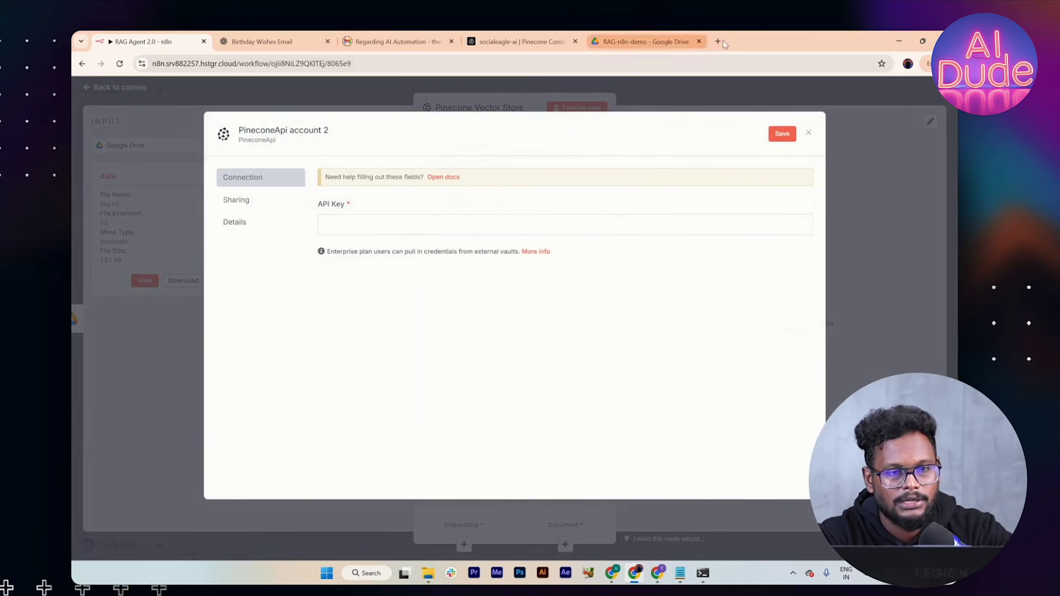
Step: Create a Pinecone API key named social-eagle-ai and copy it
left_click(519, 49)
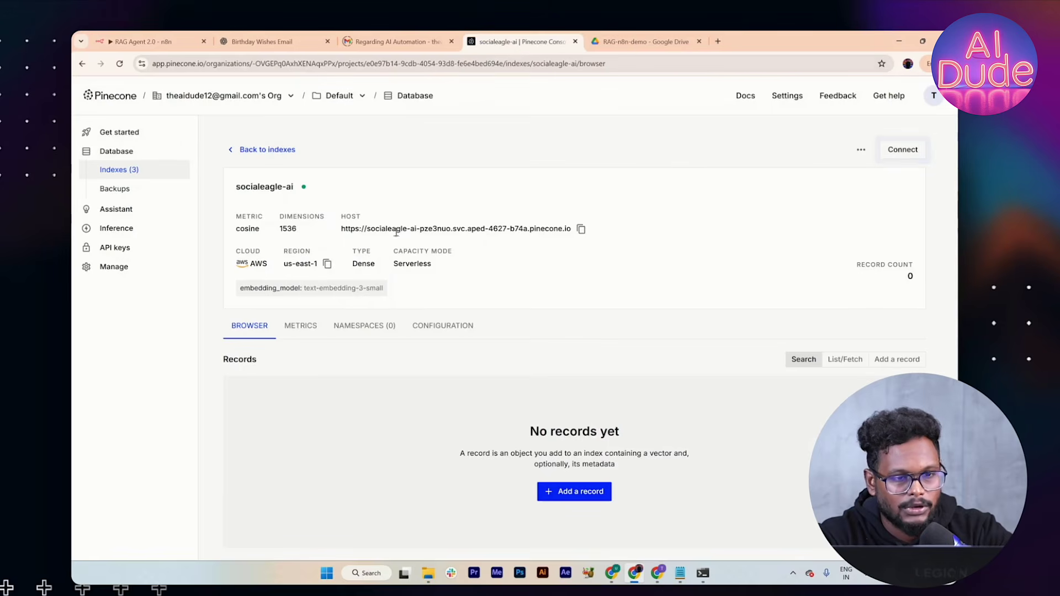
left_click(138, 252)
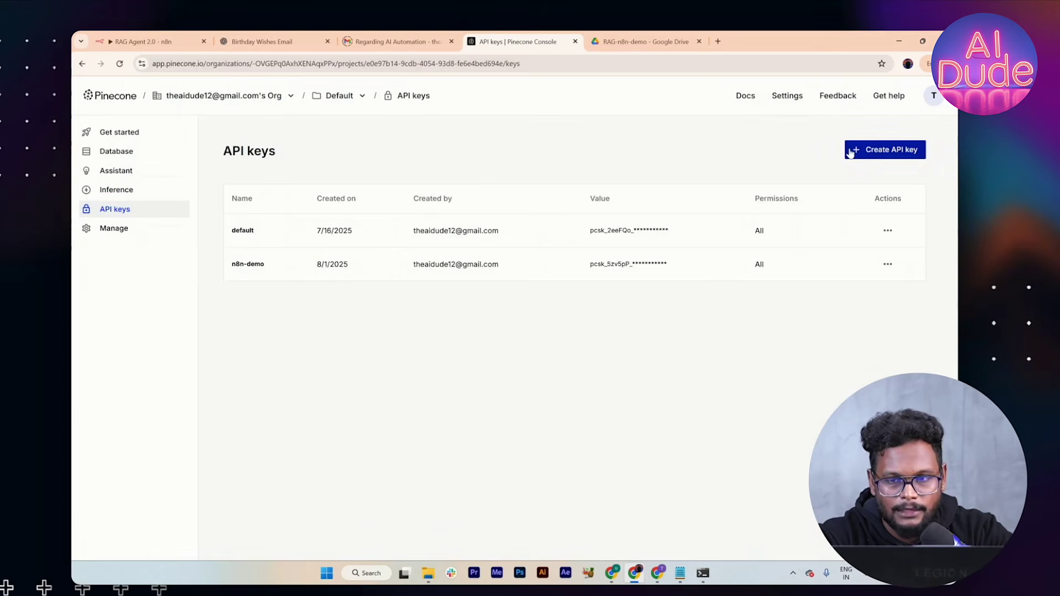
left_click(852, 151)
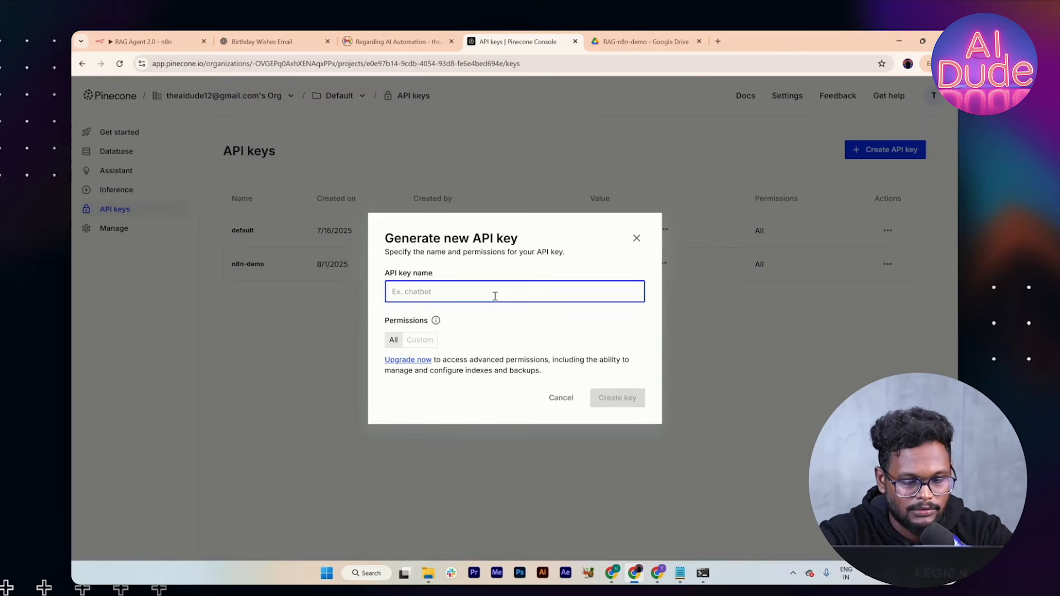
type("social-eagle-ai")
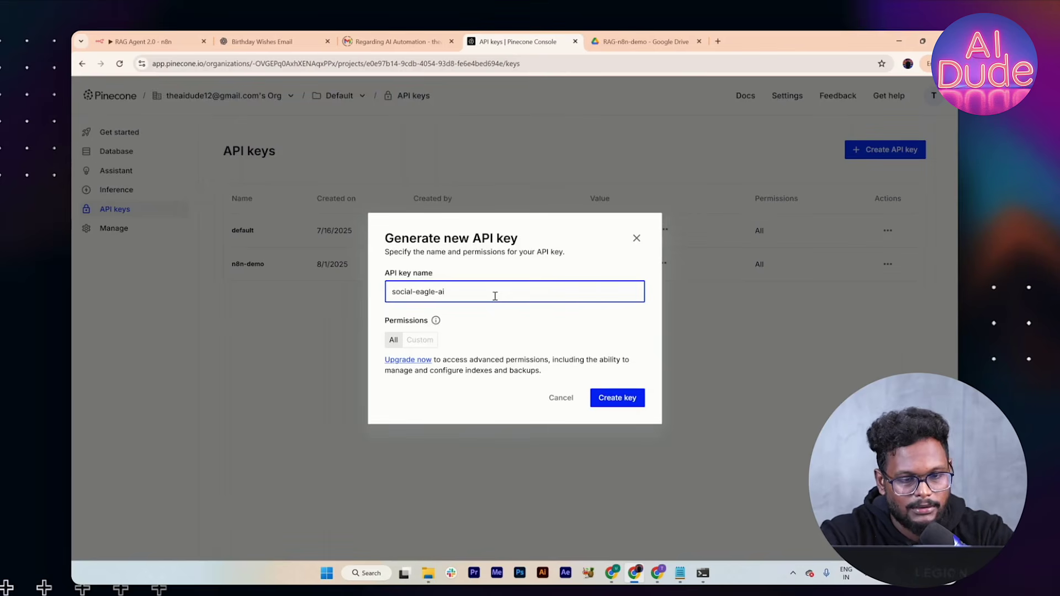
left_click(616, 397)
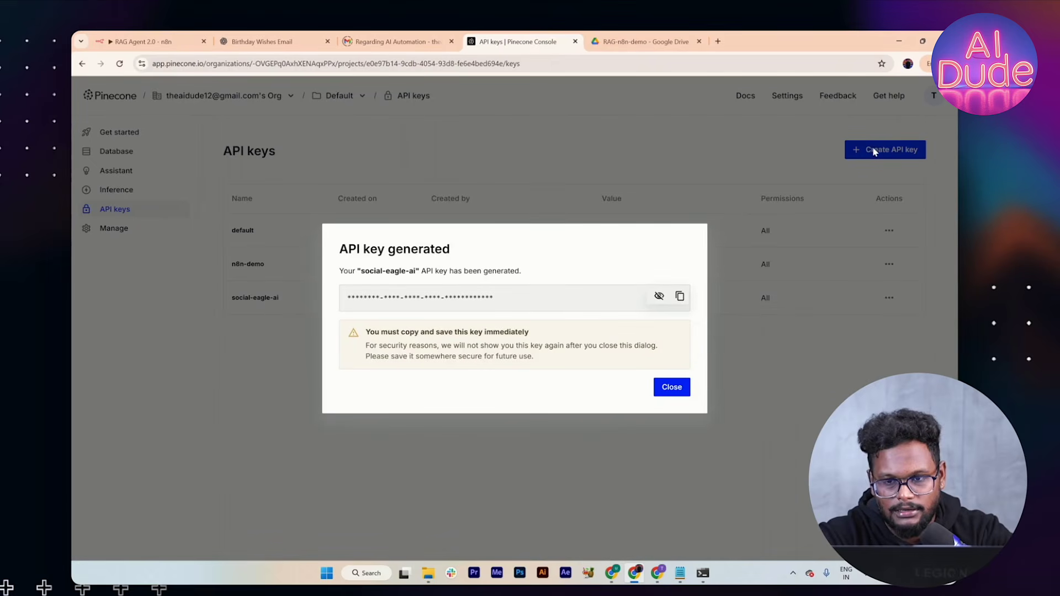
left_click(679, 295)
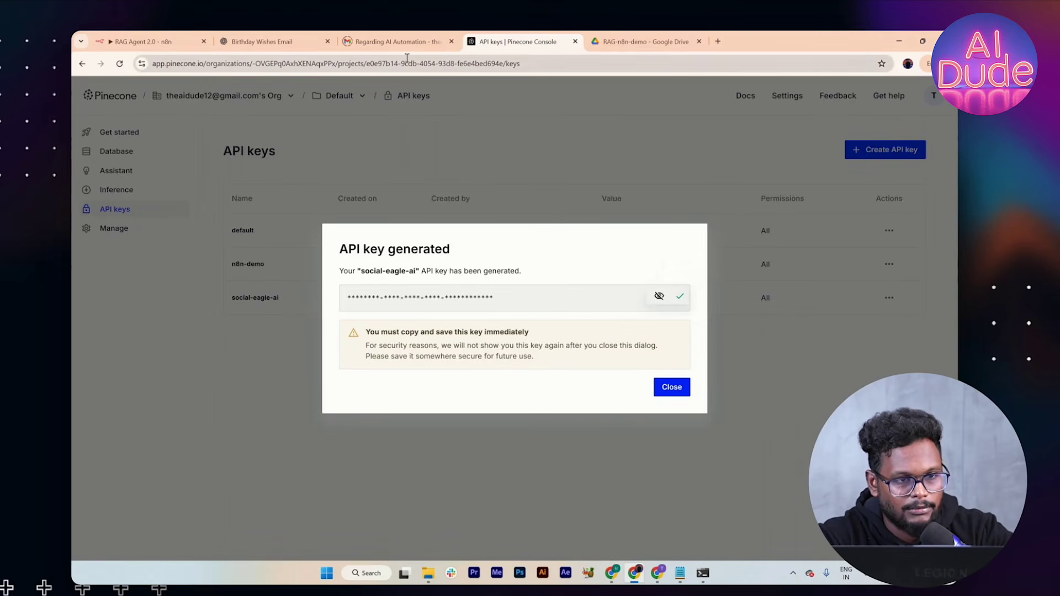
Step: Paste the new key into the n8n PineconeApi account 2 credential and save it
left_click(143, 41)
left_click(362, 228)
key("ctrl+v")
left_click(782, 133)
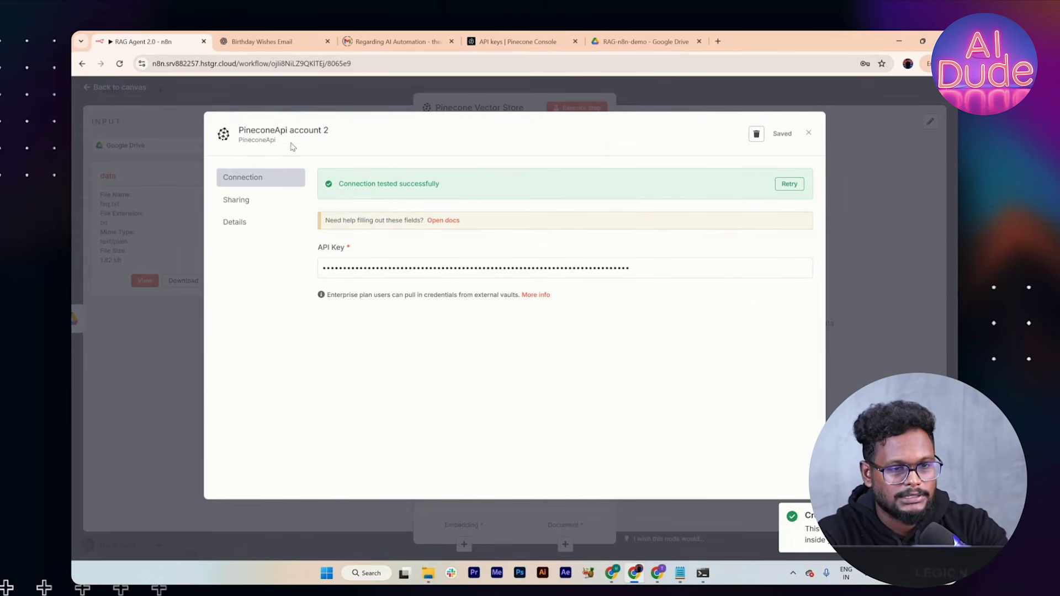
Step: Rename the Pinecone credential to ai_dude_social_eagle_ai, save it, and close the dialog
left_click(296, 134)
key("BackSpace")
key("BackSpace")
key("BackSpace")
key("BackSpace")
key("BackSpace")
key("BackSpace")
key("BackSpace")
key("BackSpace")
key("BackSpace")
key("BackSpace")
key("BackSpace")
key("BackSpace")
key("BackSpace")
key("BackSpace")
key("BackSpace")
key("BackSpace")
key("BackSpace")
key("BackSpace")
key("BackSpace")
key("BackSpace")
type("ai_dude_social_eagle_ai")
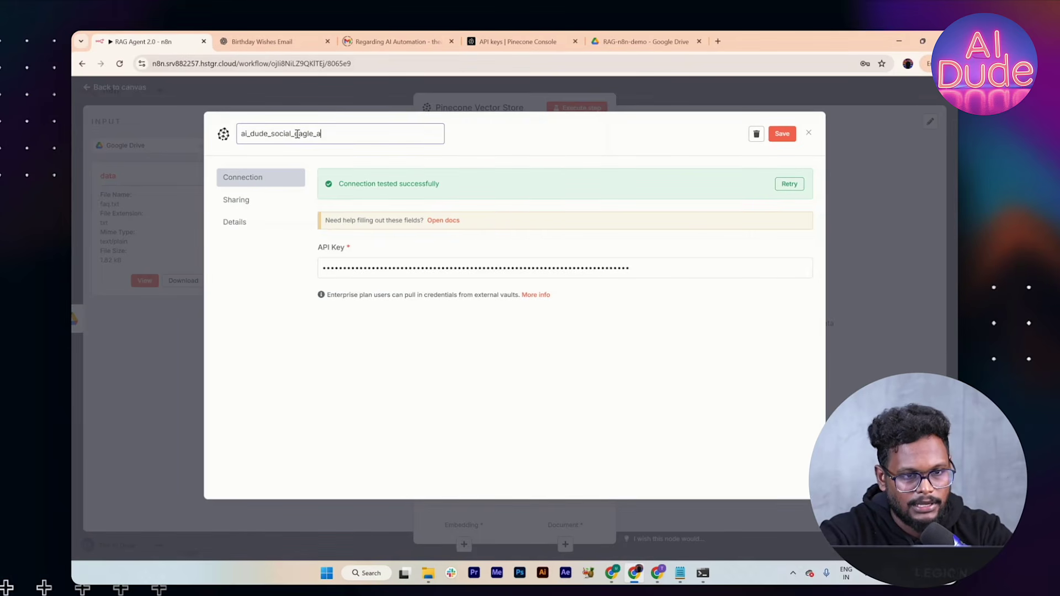
left_click(784, 134)
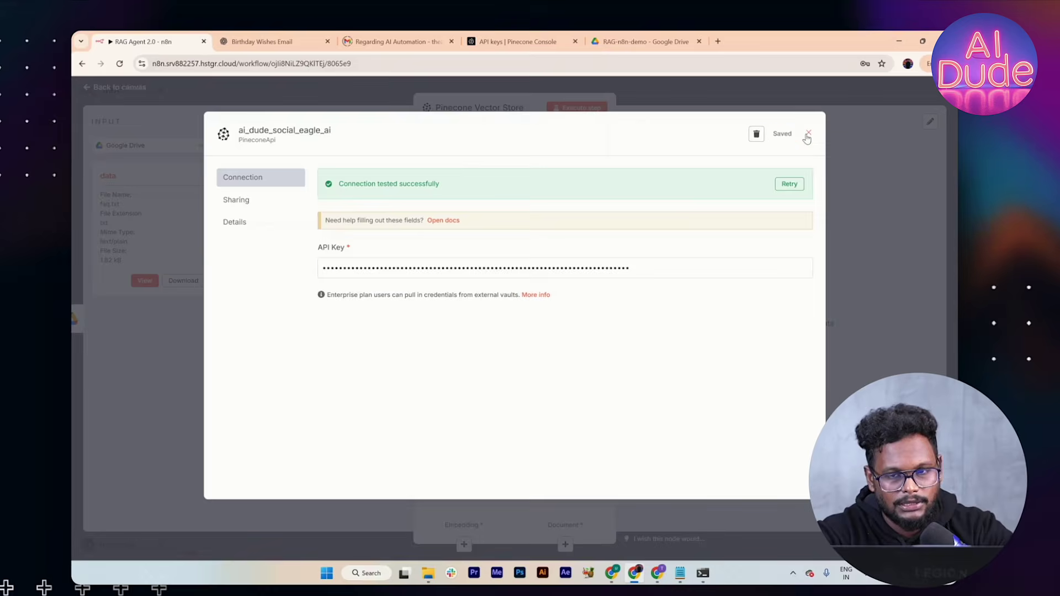
left_click(807, 135)
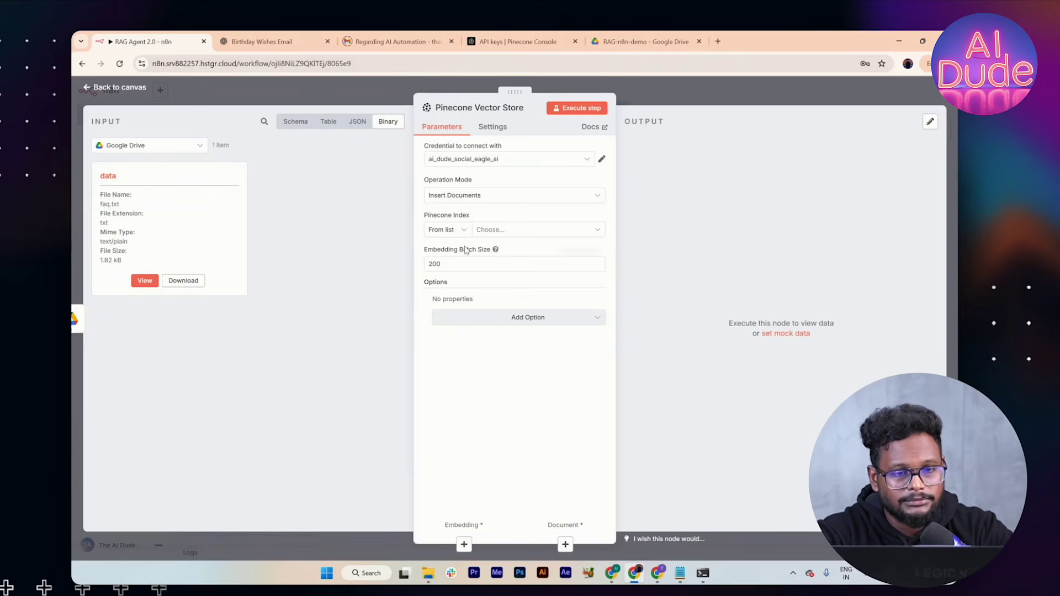
Step: Point the Pinecone Vector Store at the socialeagle-ai index and add an empty Pinecone Namespace option
left_click(501, 231)
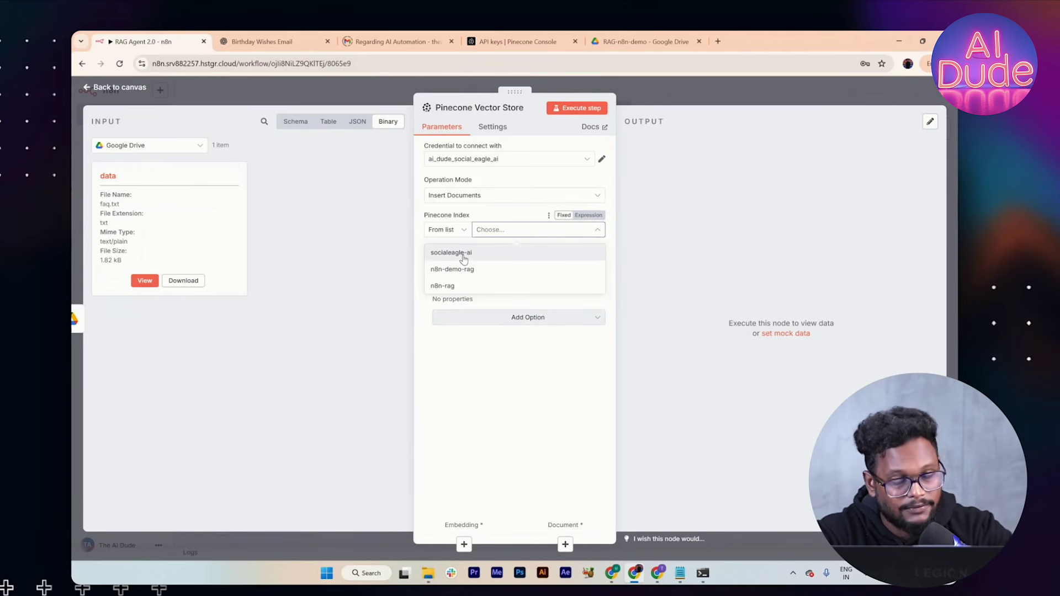
left_click(464, 257)
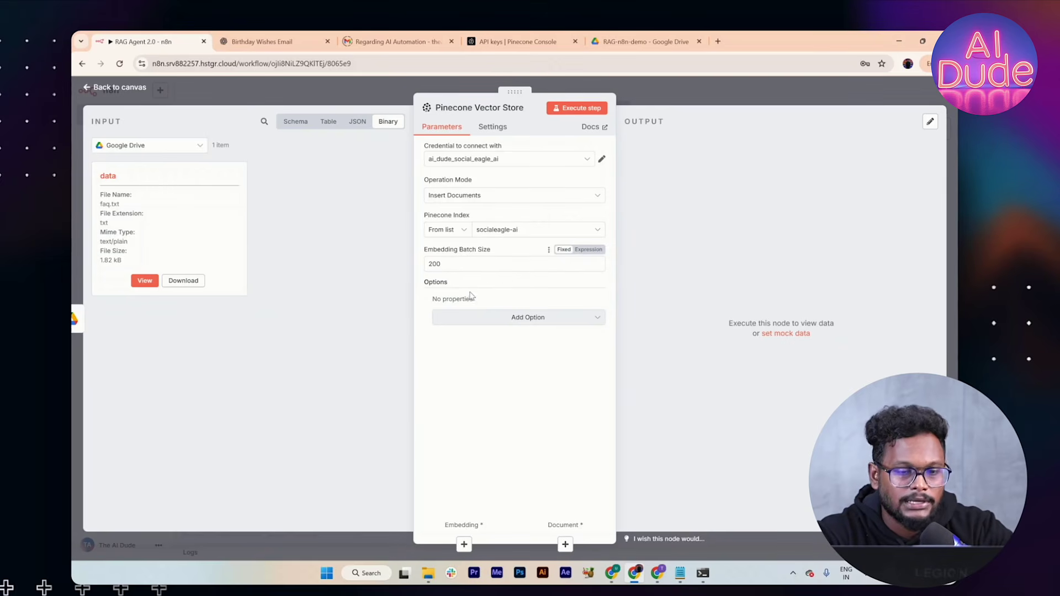
left_click(468, 316)
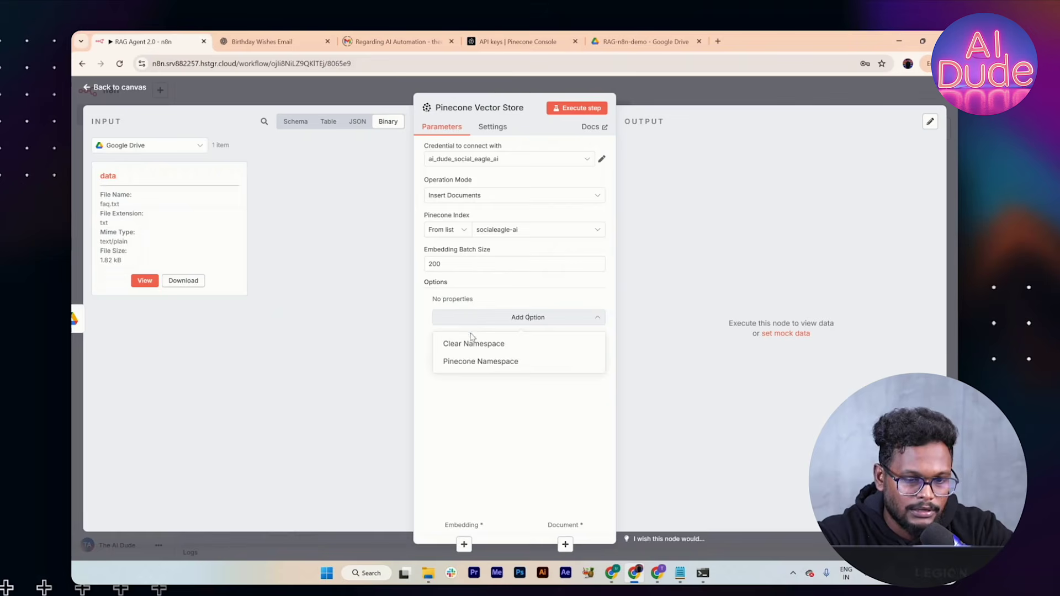
left_click(467, 361)
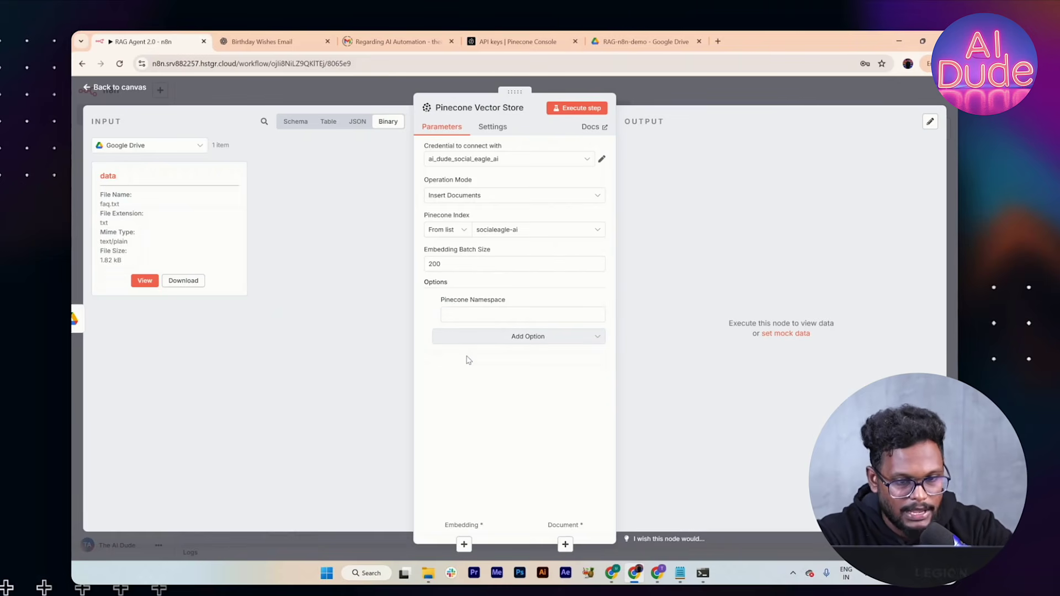
Step: Set the namespace to the expression company_document_{{ $now.toFormat('yyyyLLdd-HHmm') }} and return to the canvas
left_click(453, 319)
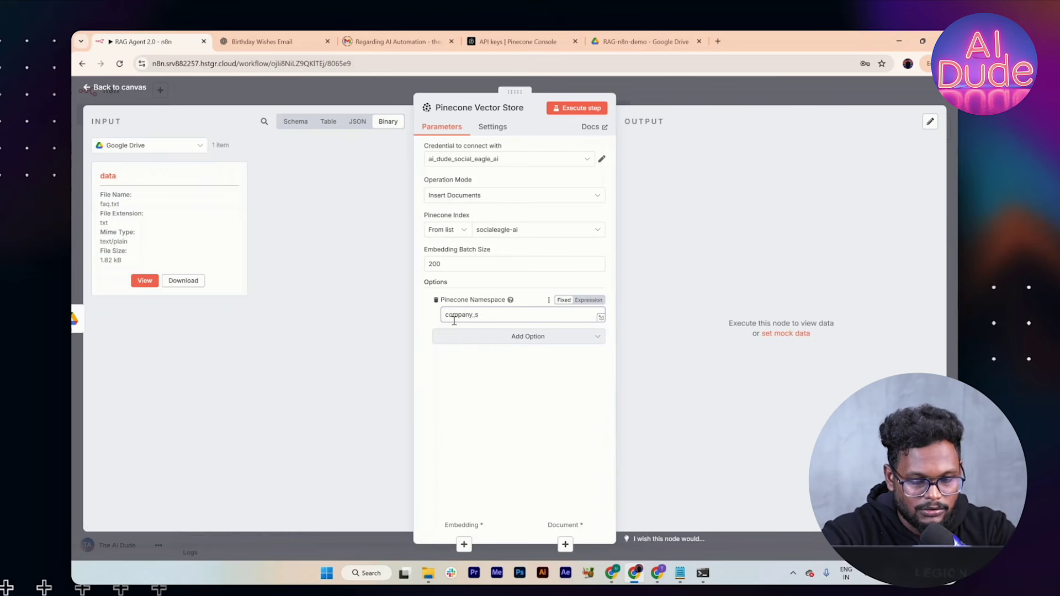
key("BackSpace")
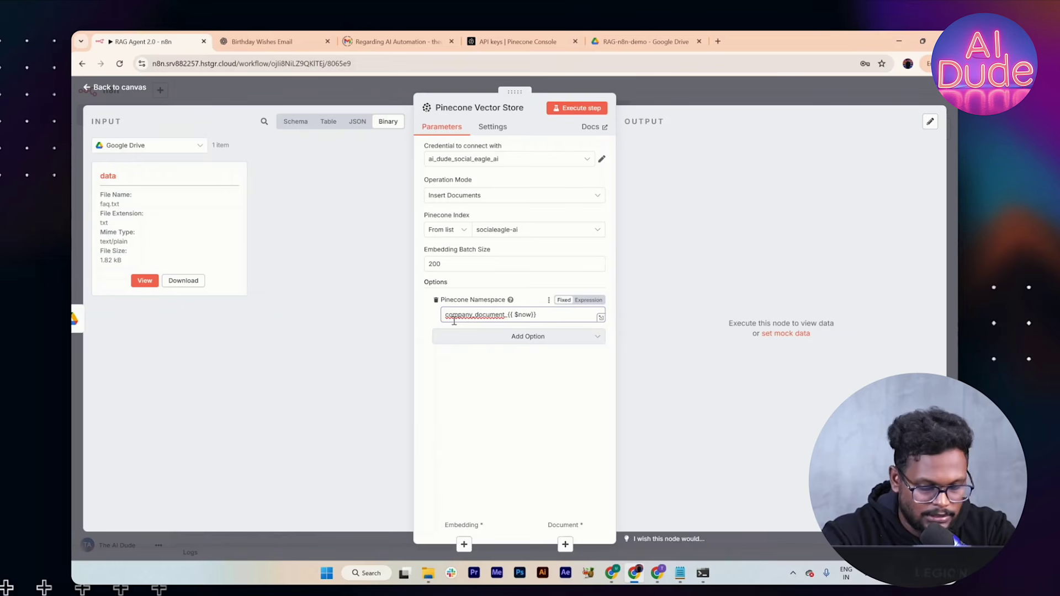
type("ormat('yyyy")
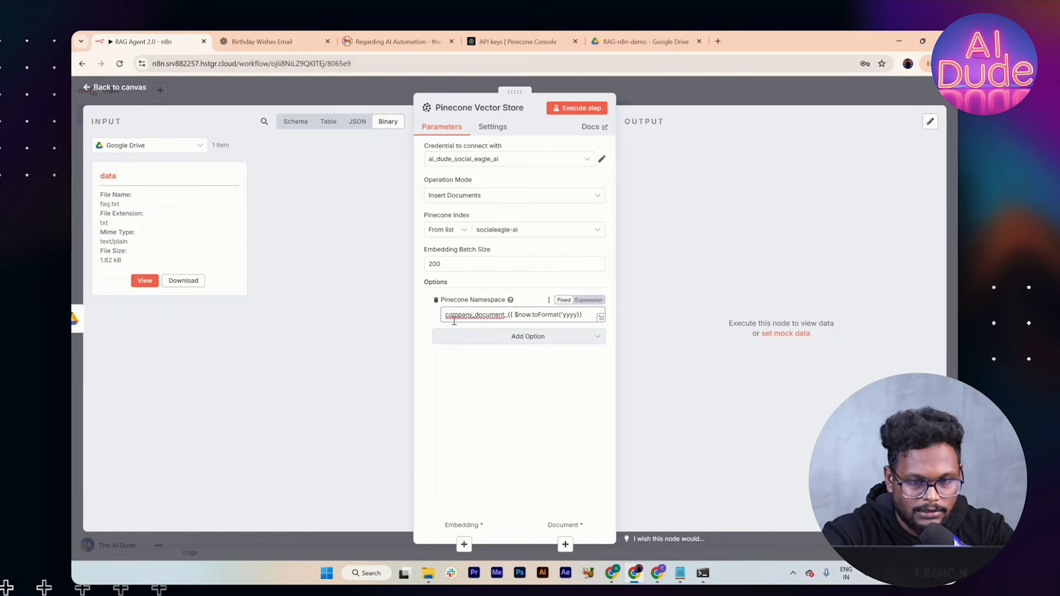
type("LLdd-")
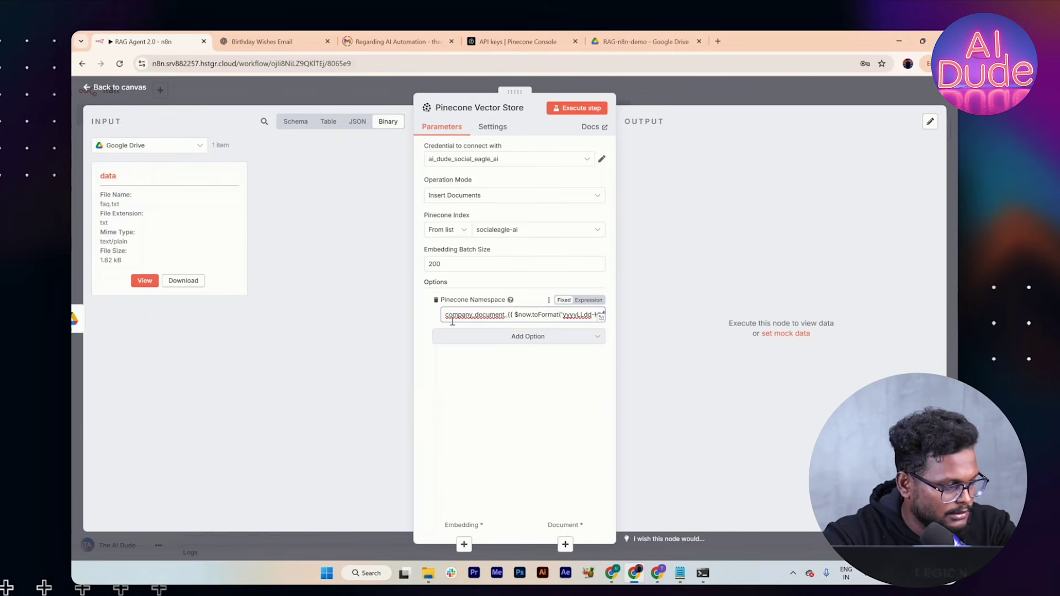
type("Hmm")
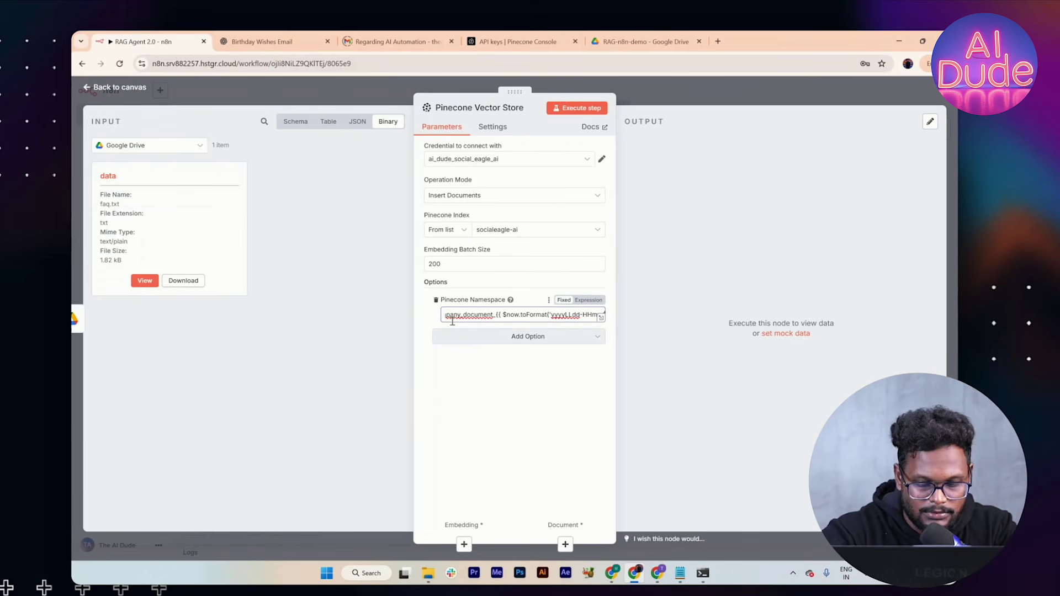
left_click(588, 300)
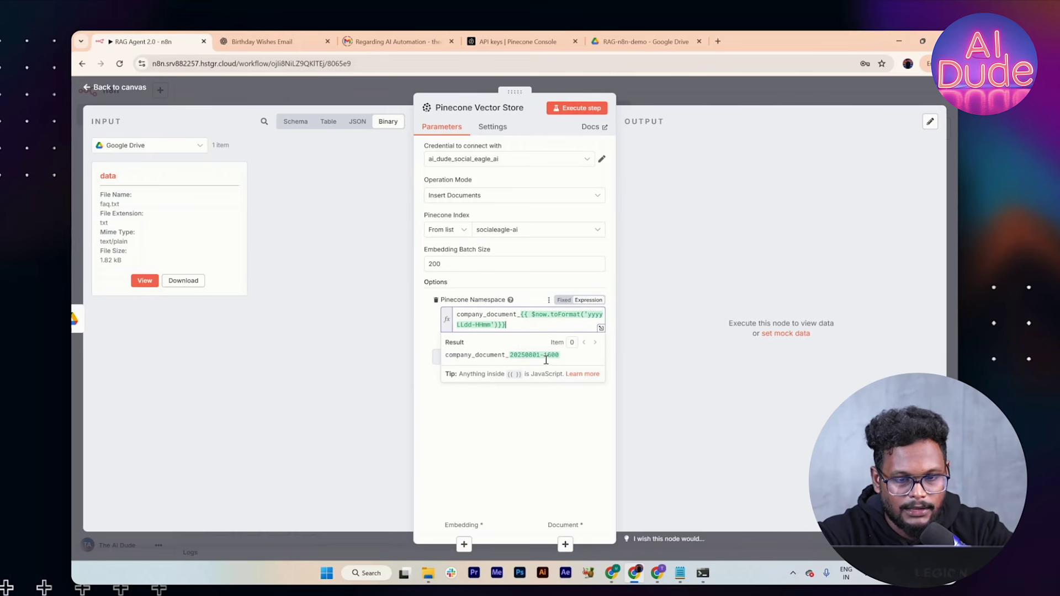
right_click(521, 406)
left_click(493, 411)
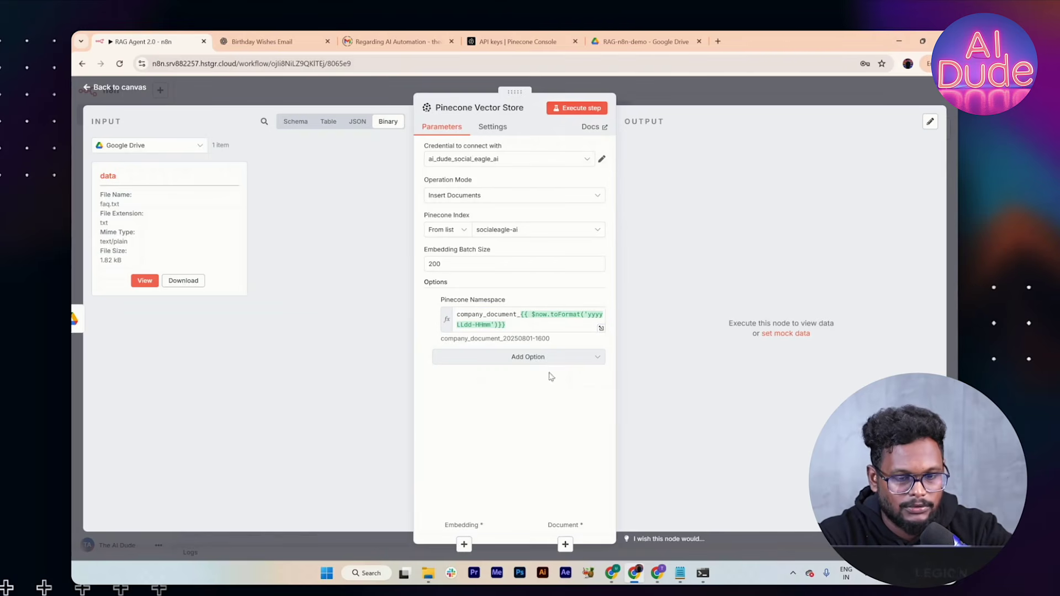
left_click(661, 86)
scroll(656, 351, "down", 1)
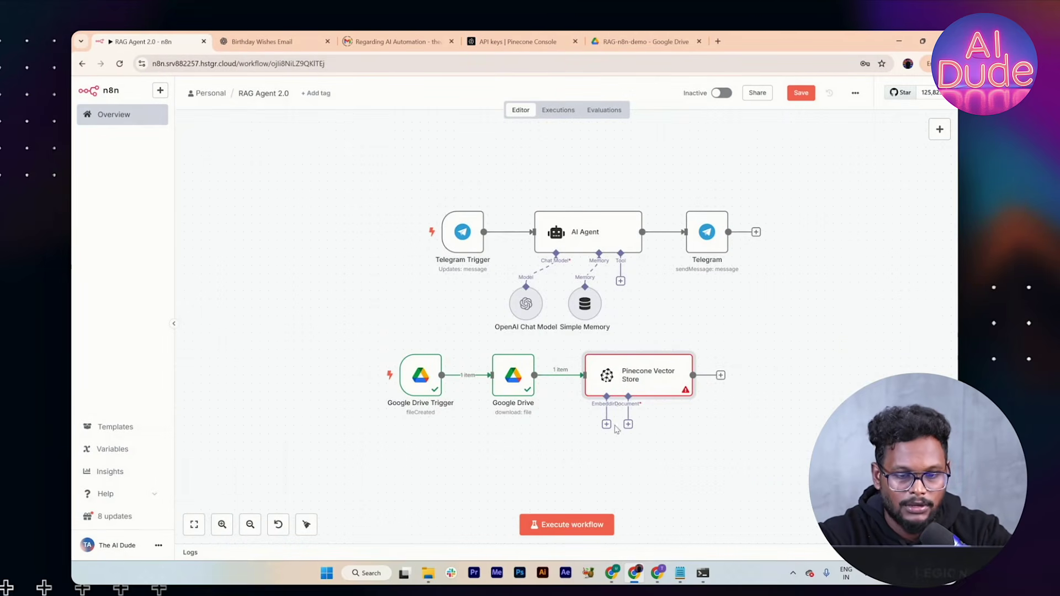
Step: Add an Embeddings OpenAI node to the vector store, keeping model text-embedding-3-small
left_click(607, 425)
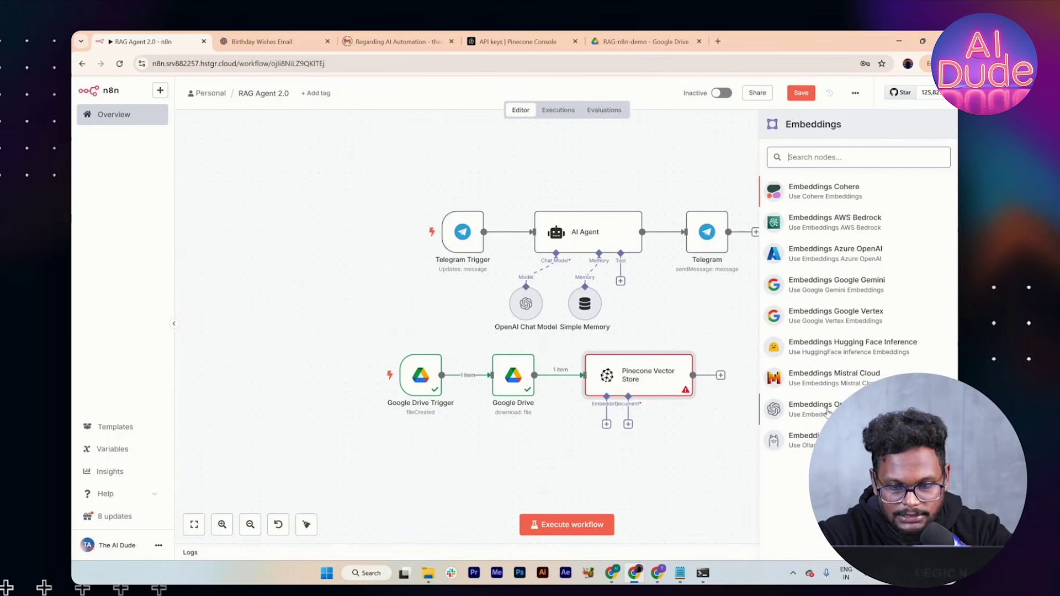
right_click(844, 411)
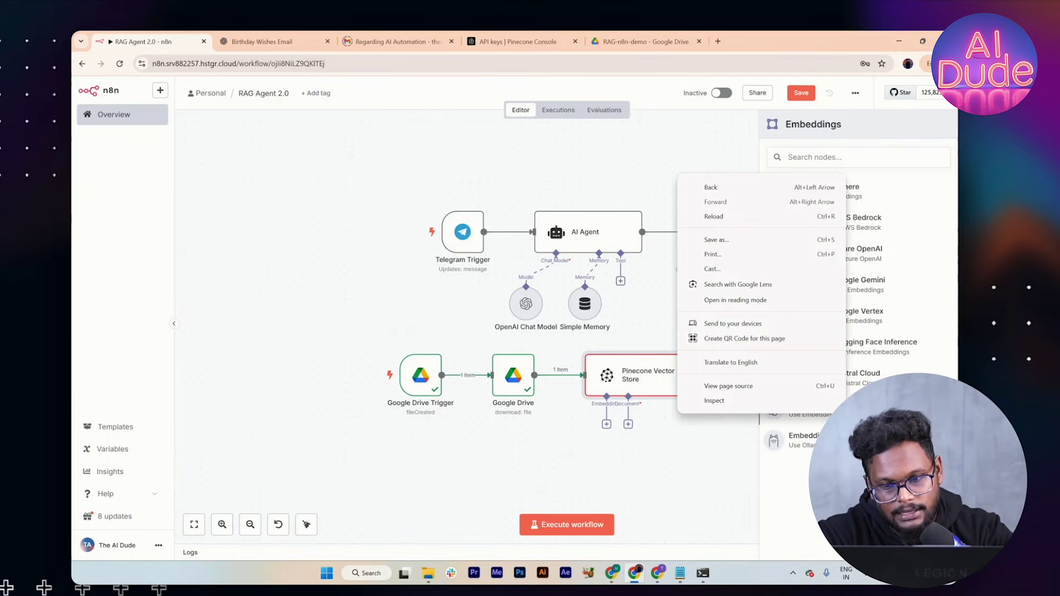
left_click(843, 411)
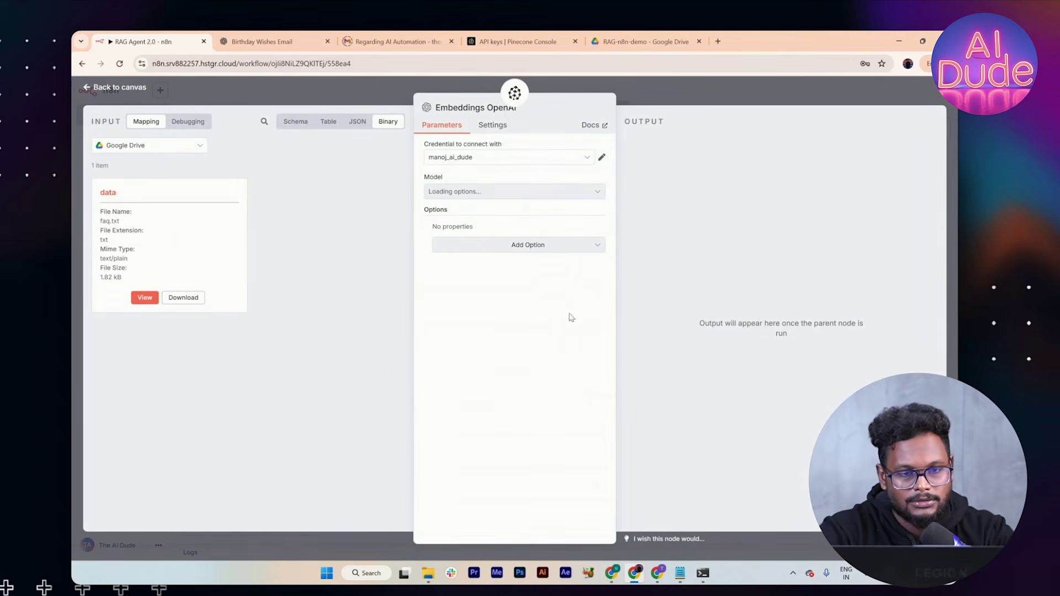
left_click(510, 191)
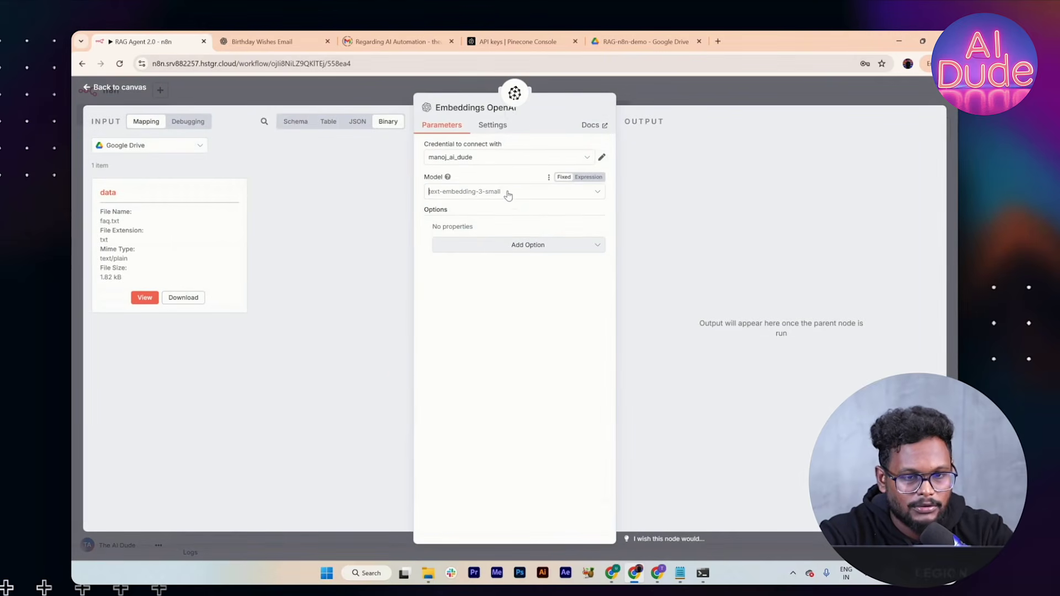
left_click(502, 235)
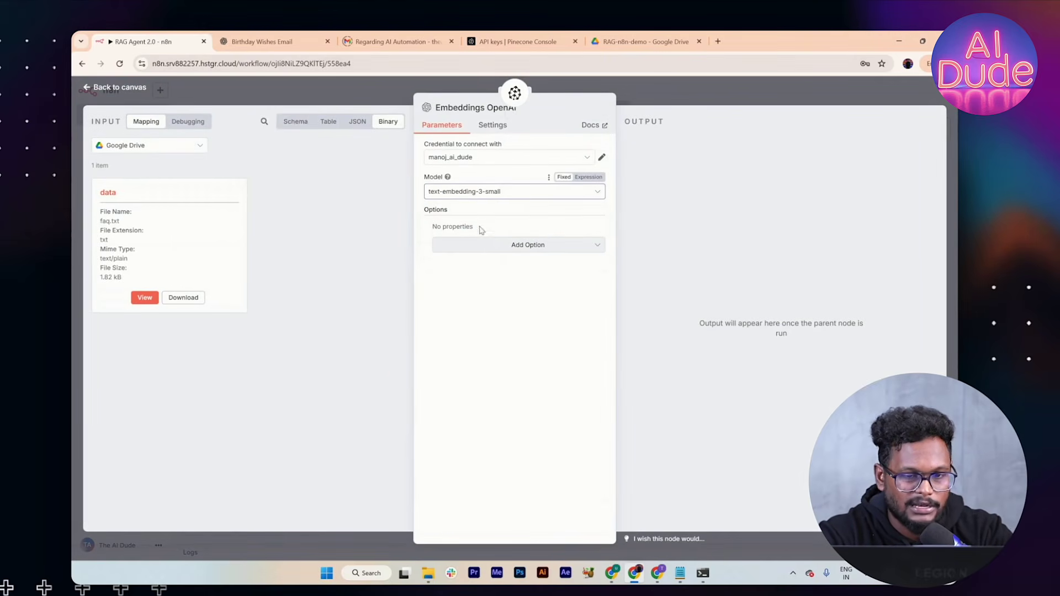
Step: Try a Dimensions option, remove it again, and place the embeddings node under the vector store
left_click(496, 251)
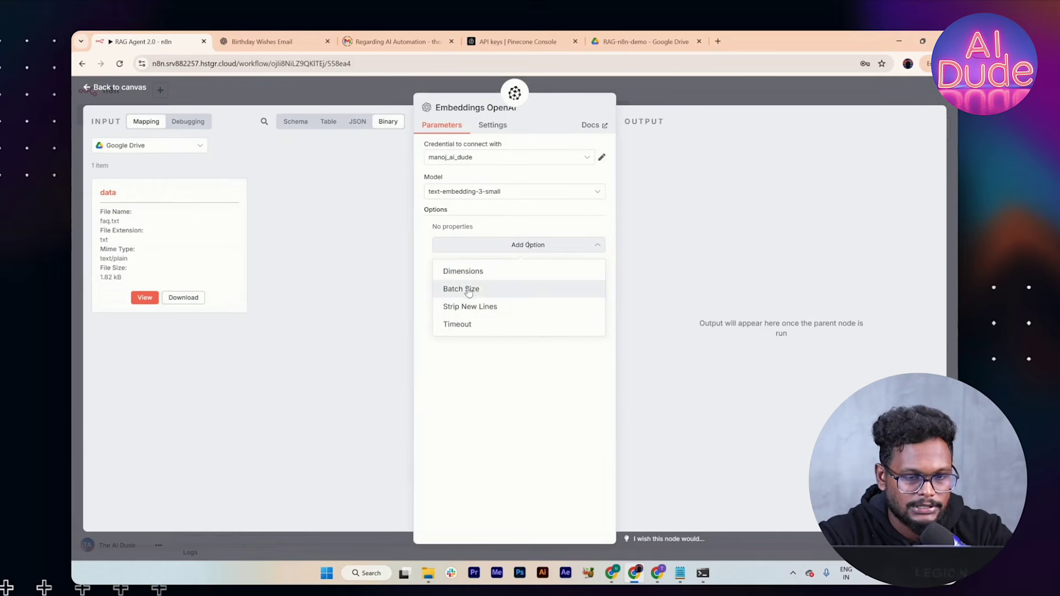
left_click(475, 272)
left_click(525, 245)
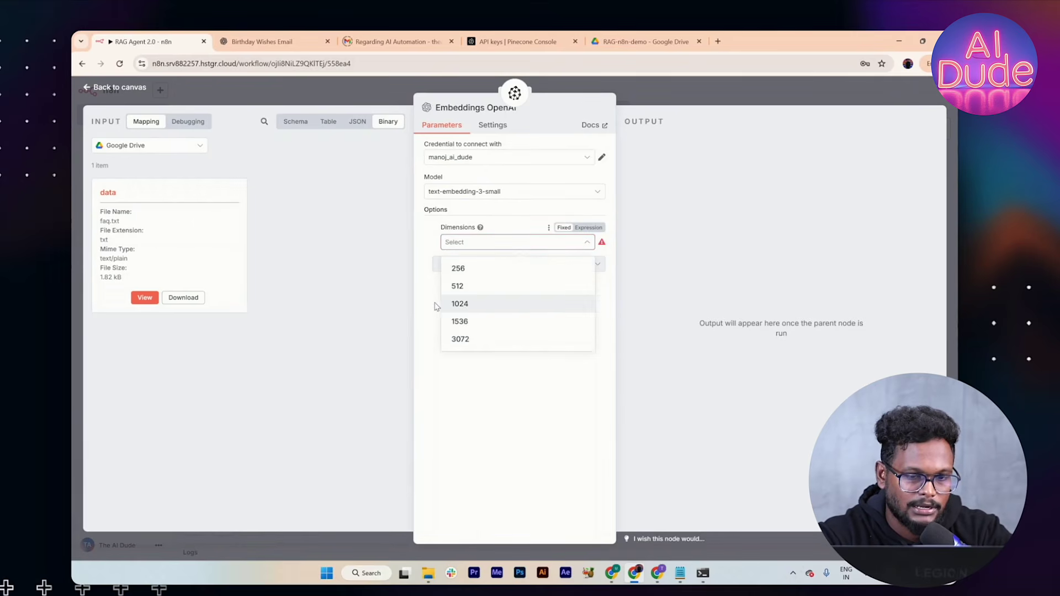
left_click(438, 306)
left_click(436, 227)
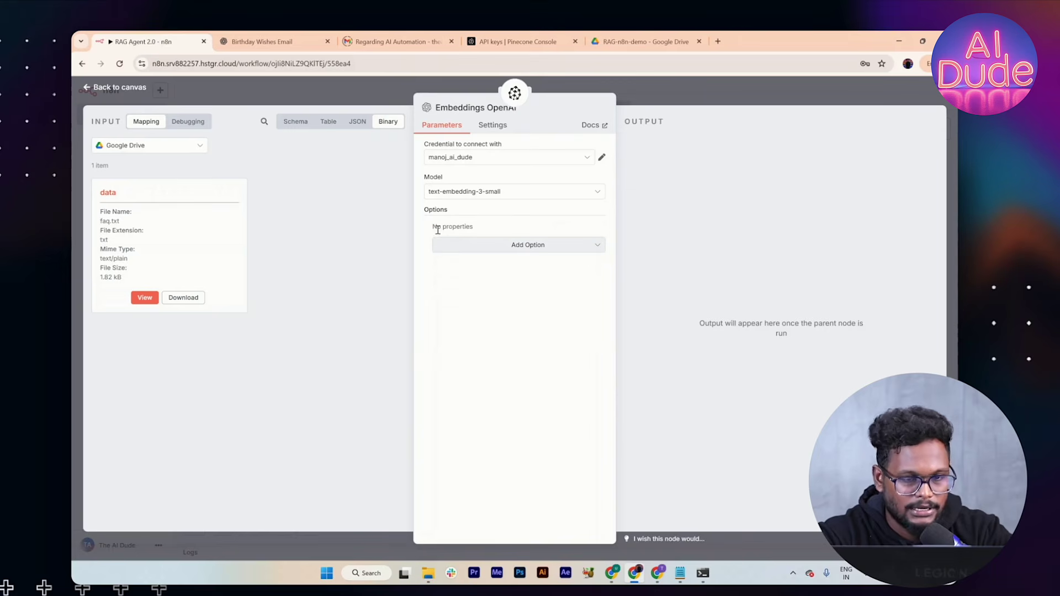
left_click(646, 88)
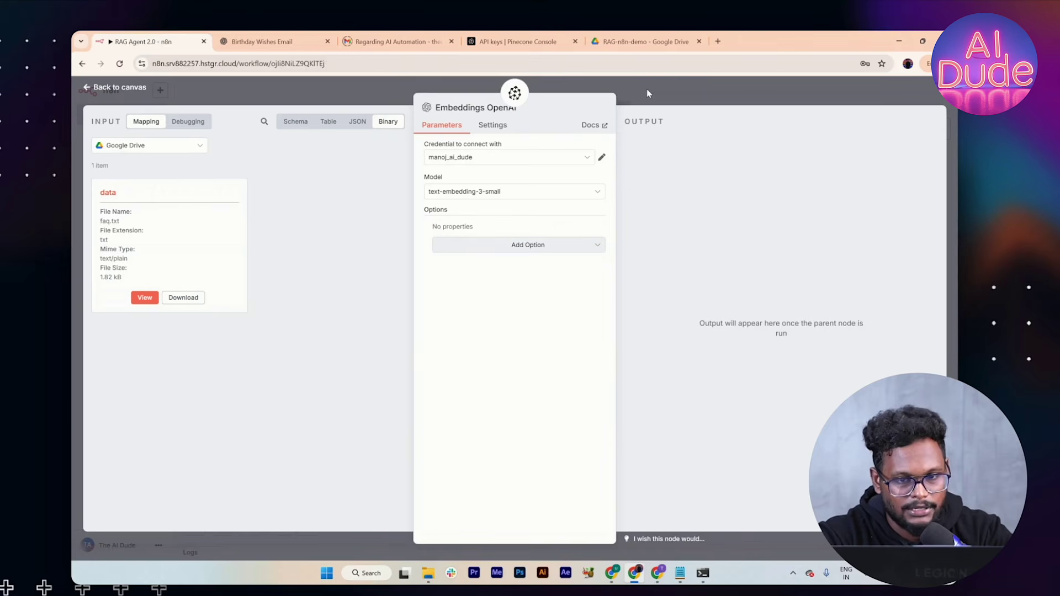
left_click_drag(628, 471, 578, 462)
Step: Attach a Default Data Loader with a Recursive Character Text Splitter to the vector store
left_click(628, 424)
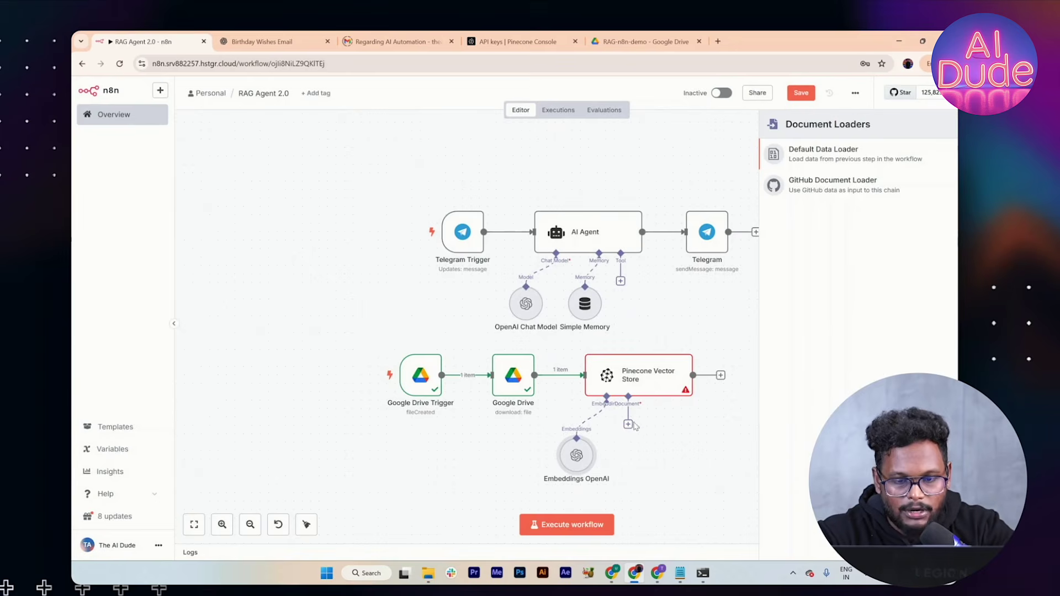
left_click(832, 148)
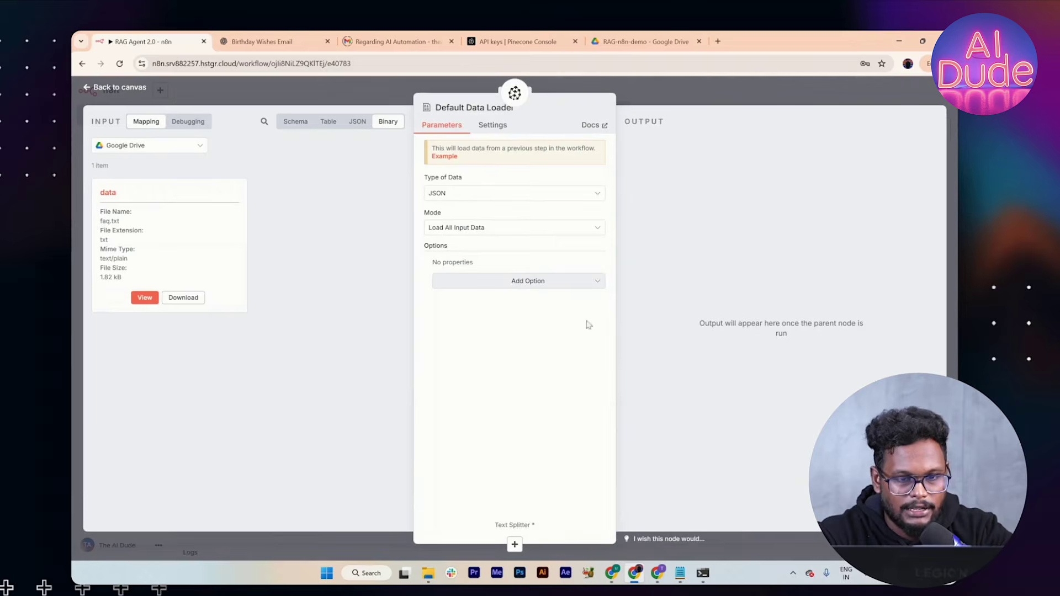
left_click(702, 101)
scroll(662, 458, "down", 2)
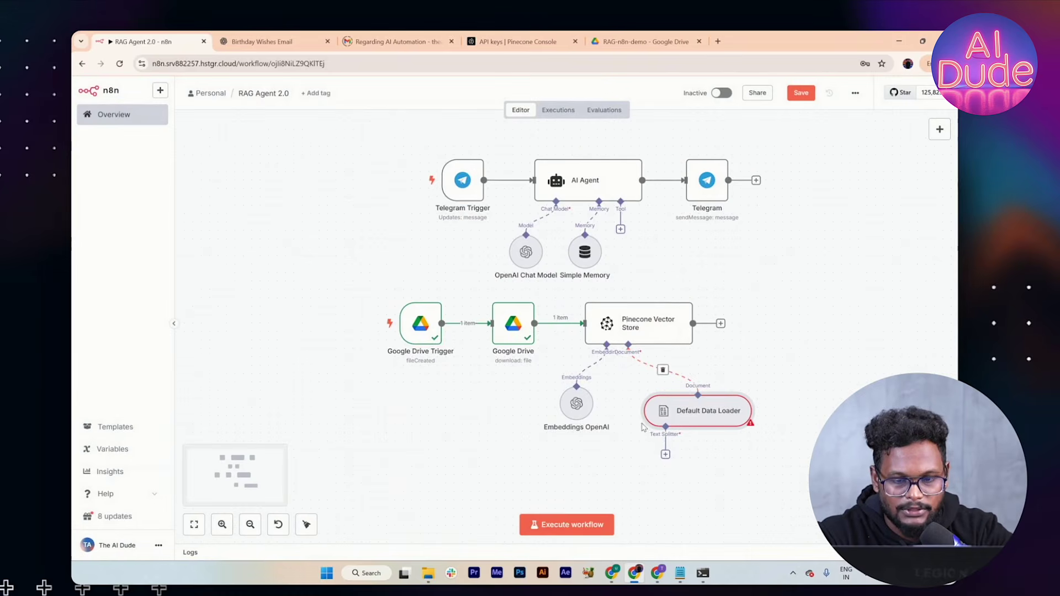
left_click(664, 454)
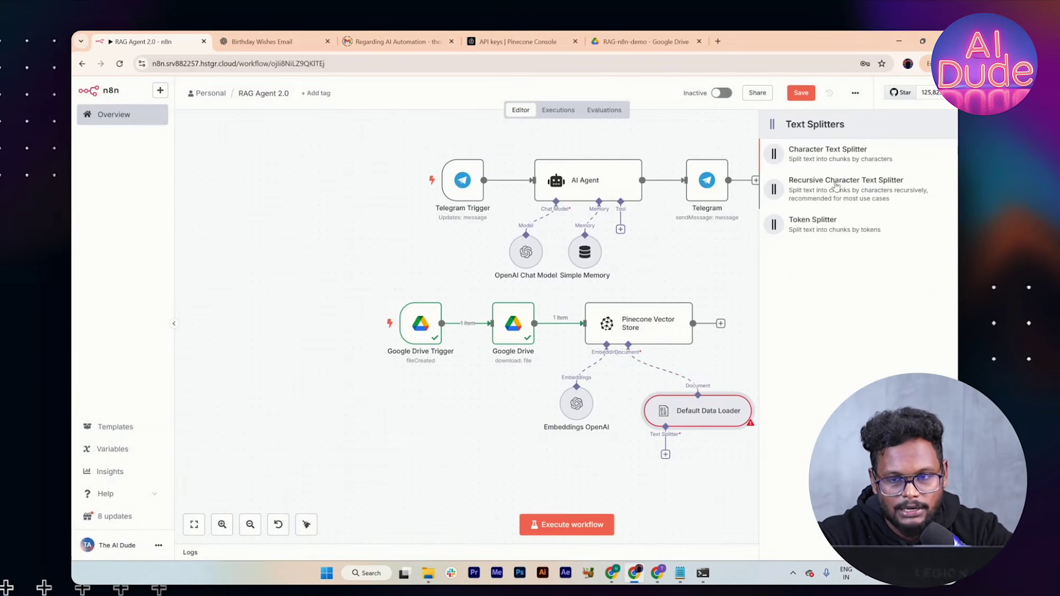
left_click(823, 187)
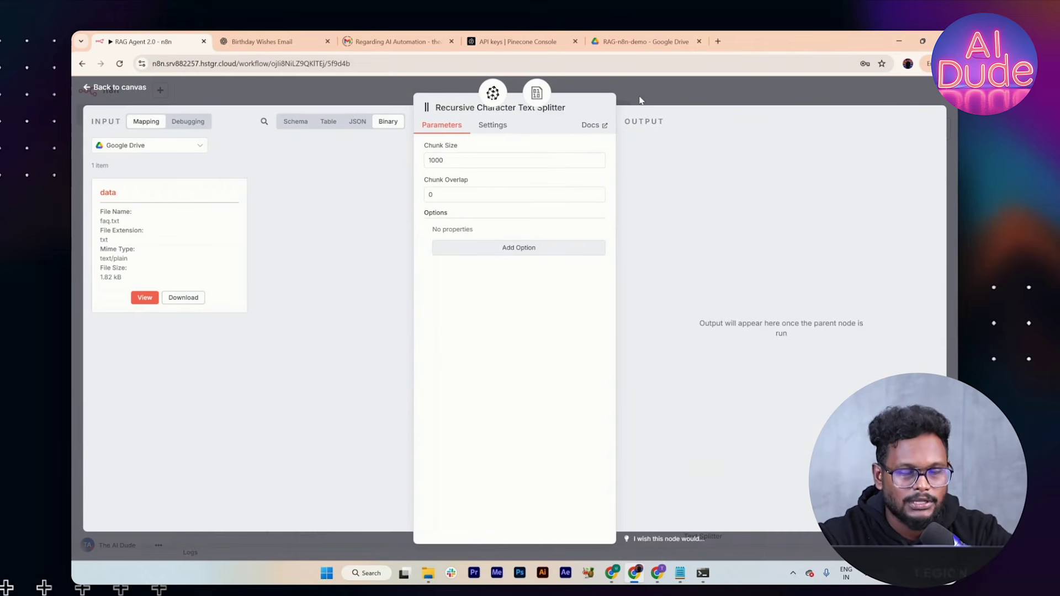
Step: Check the splitter's chunk overlap and run the vector store step, inserting 75 items into Pinecone
left_click(466, 199)
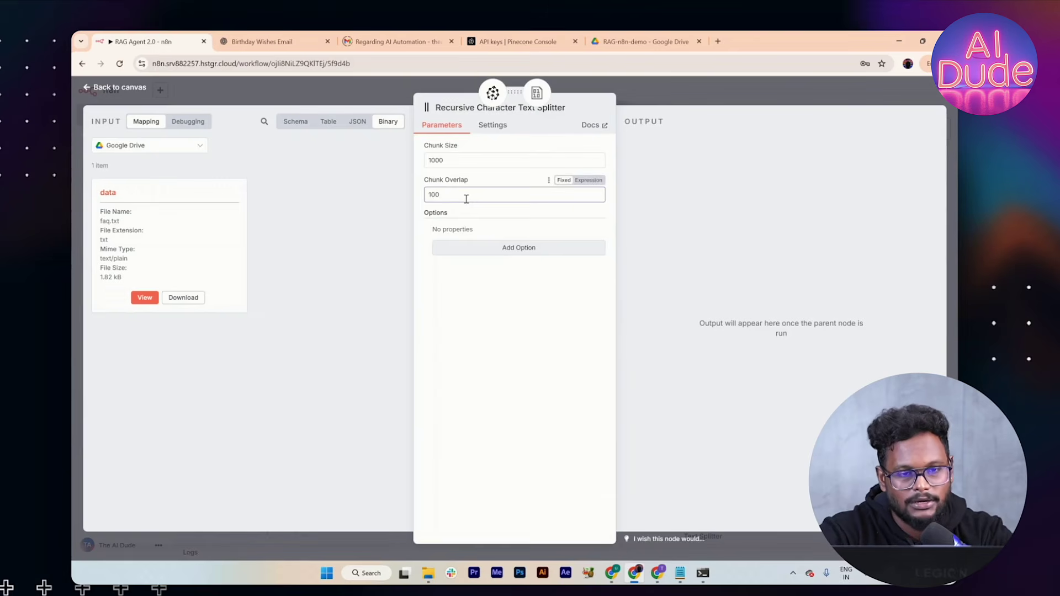
left_click(660, 87)
scroll(564, 361, "down", 2)
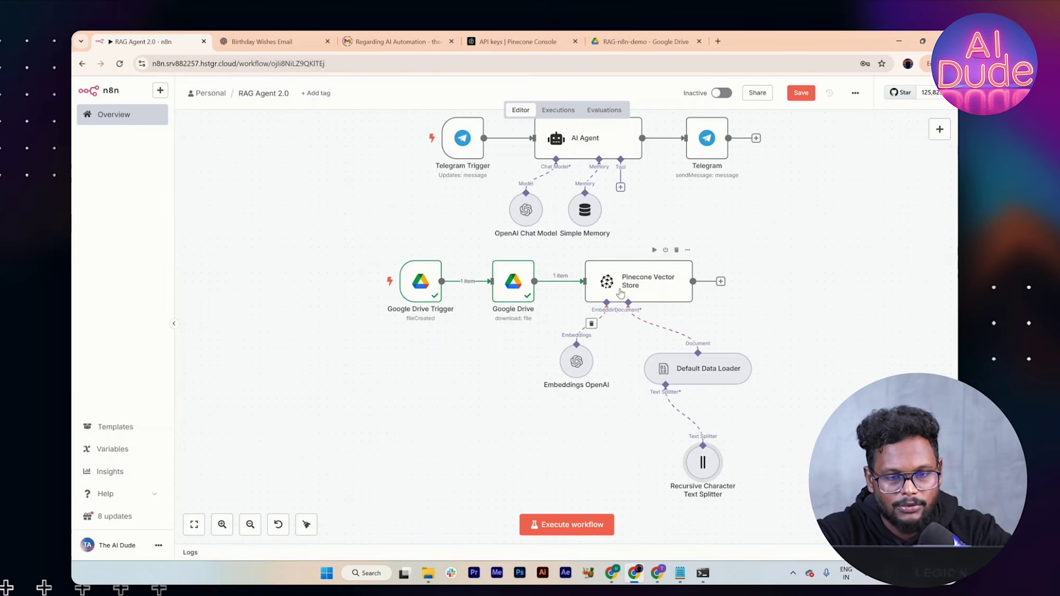
left_click(654, 252)
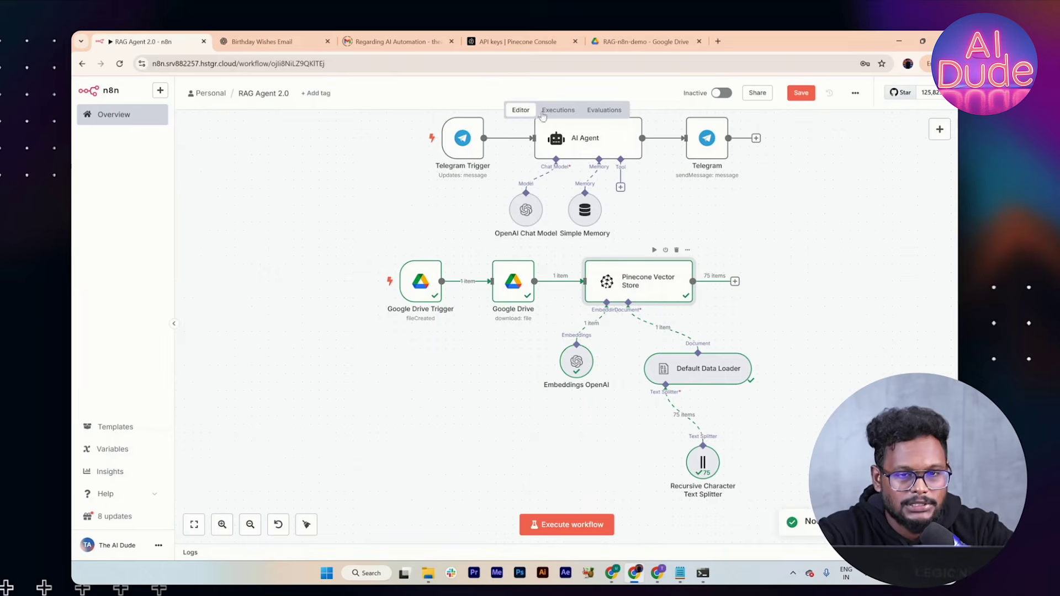
left_click(502, 43)
left_click(422, 127)
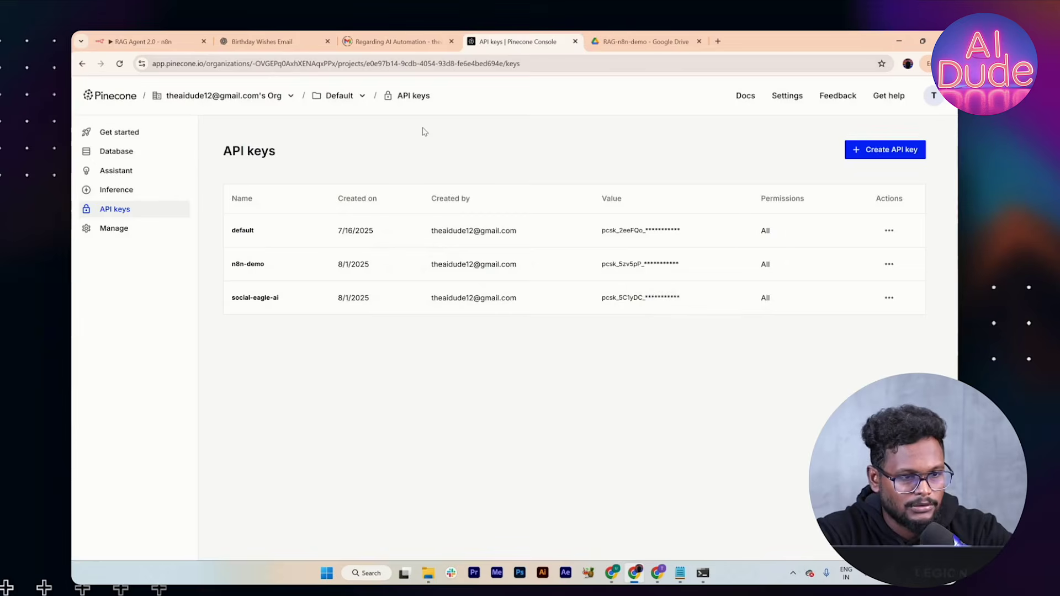
left_click(127, 151)
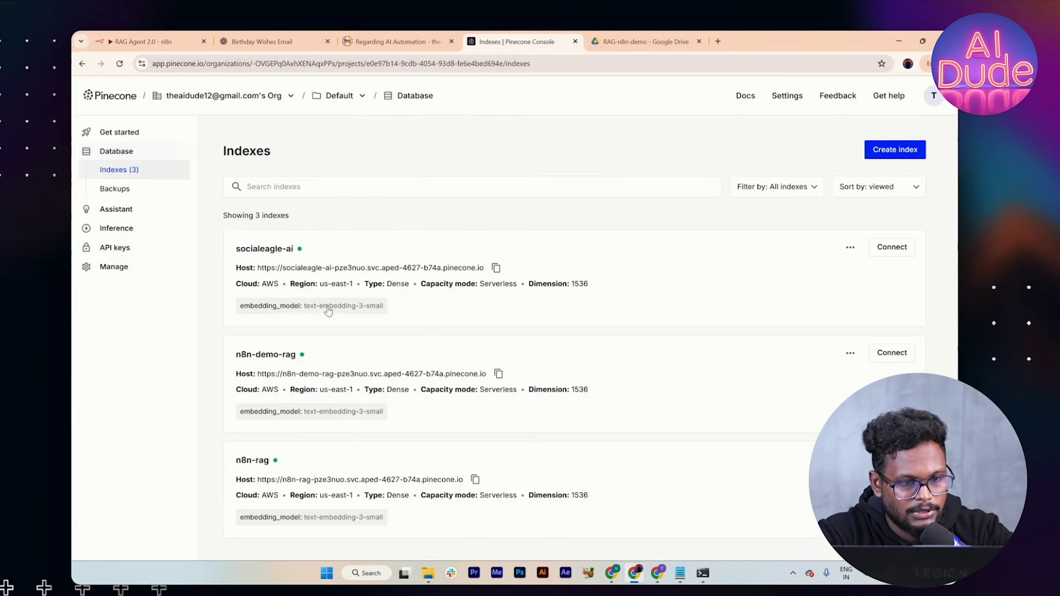
left_click(375, 249)
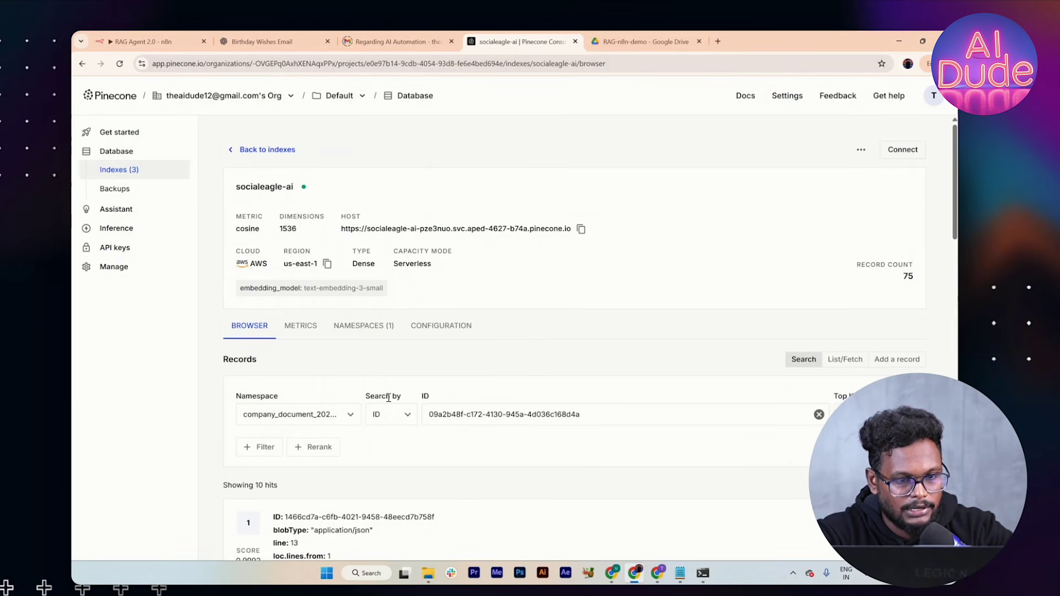
scroll(389, 400, "down", 8)
scroll(390, 398, "up", 10)
left_click(348, 330)
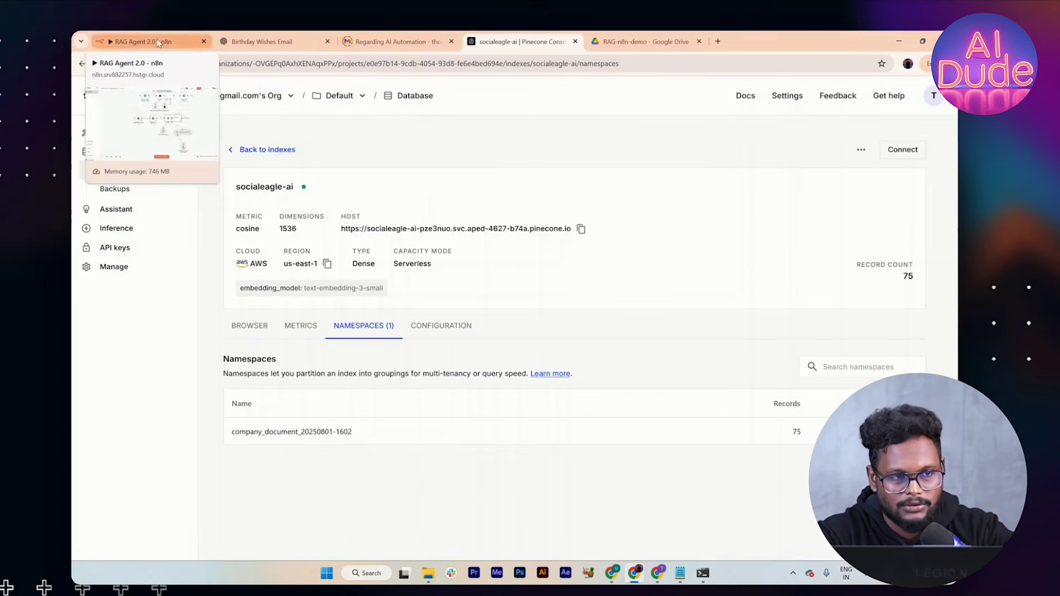
left_click(141, 42)
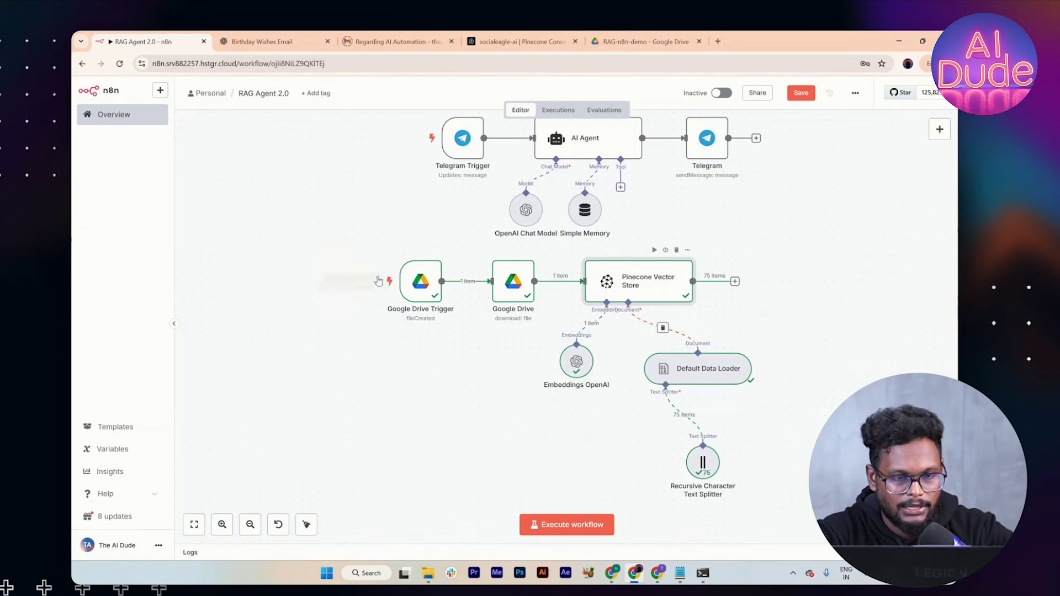
Step: Move the six-node ingestion flow left of the agent flow and open the AI Agent's tool list
mouse_move(379, 258)
left_click_drag(380, 256, 887, 504)
left_click_drag(720, 326, 370, 165)
scroll(572, 239, "up", 2)
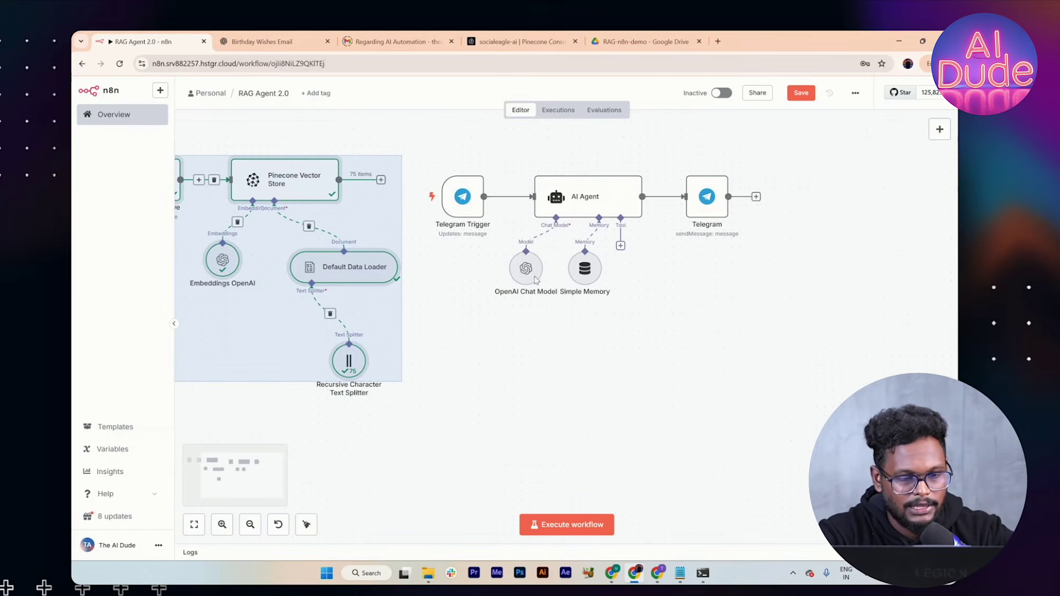
left_click(250, 524)
left_click(250, 525)
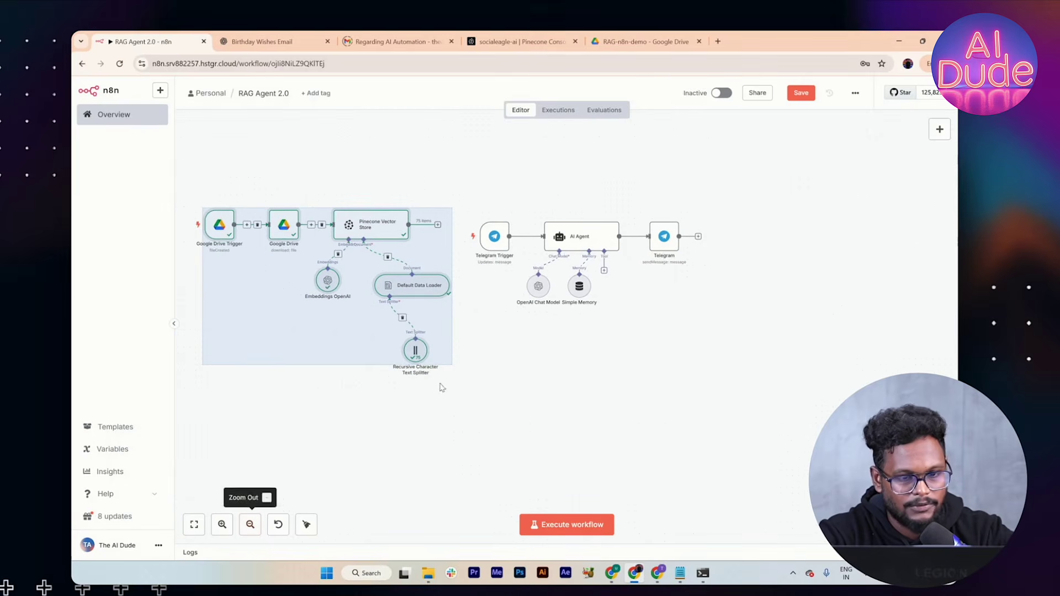
left_click(579, 346)
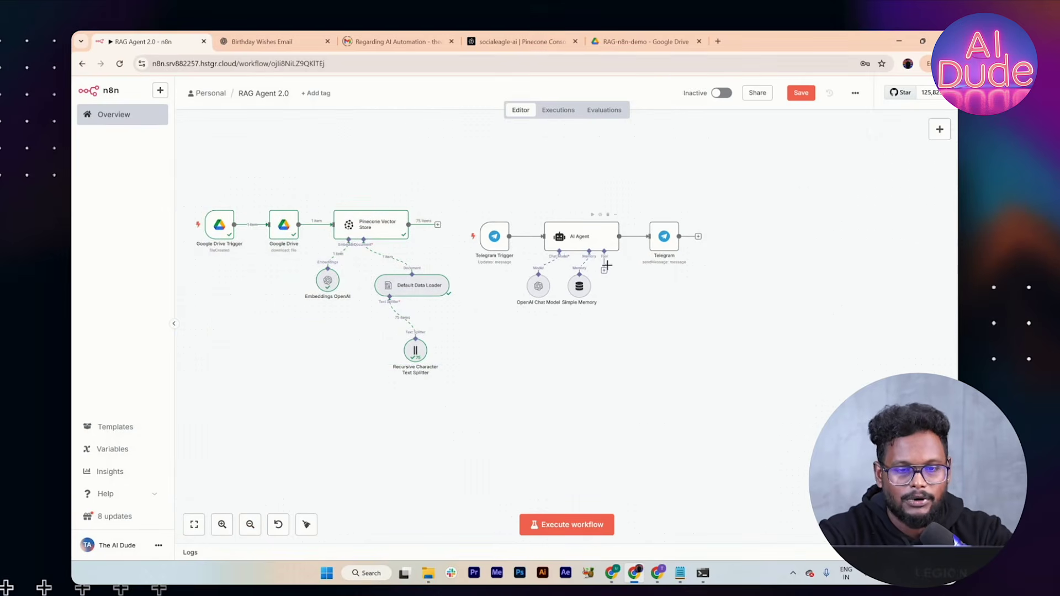
left_click(605, 270)
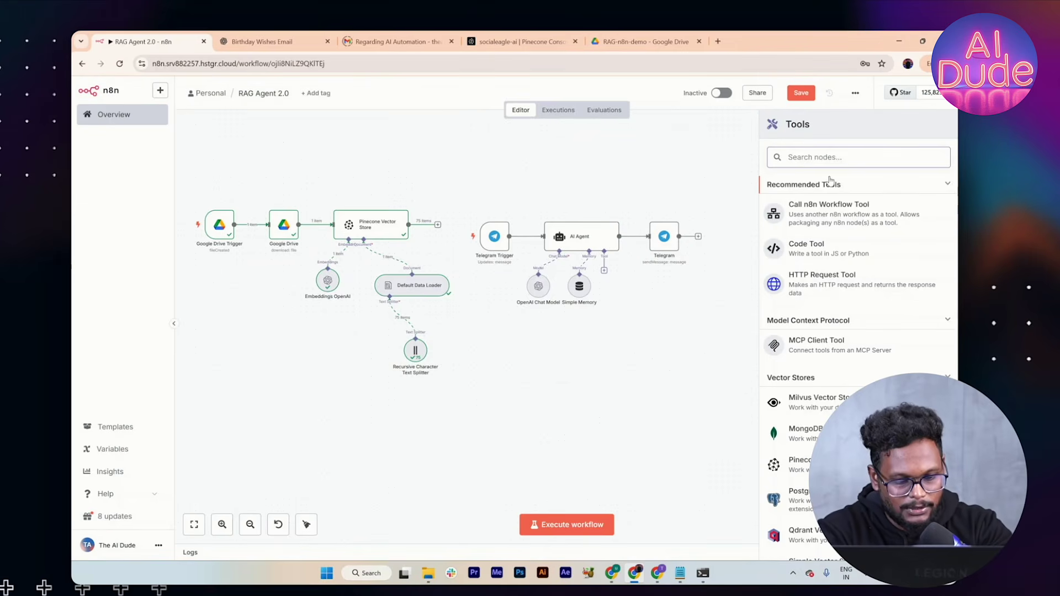
Step: Add the 'Answer questions with a vector store' tool described as 'Retrieve the context based on user query'
type("vector")
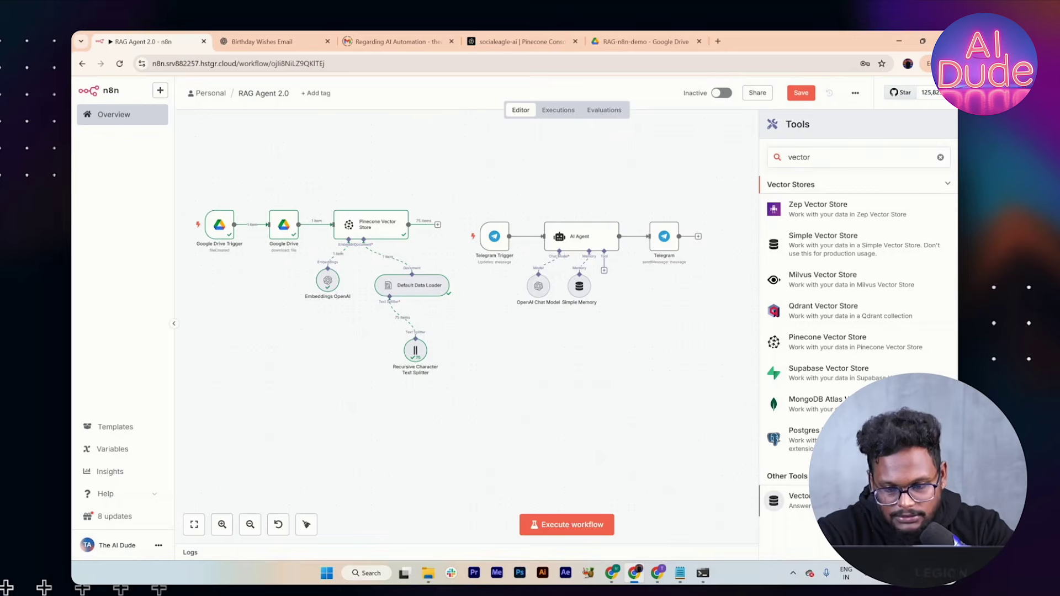
left_click(789, 499)
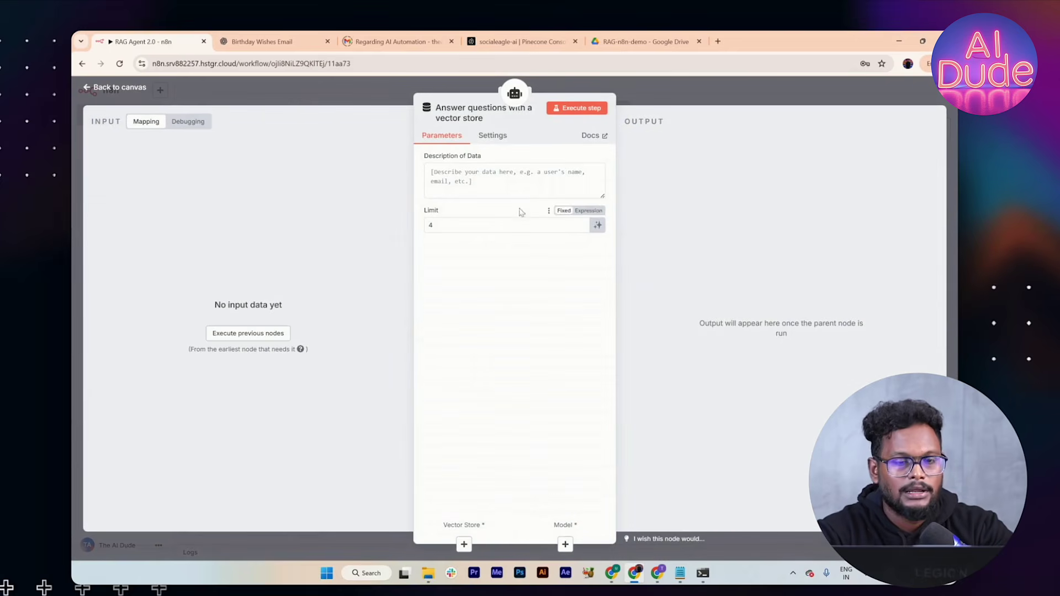
left_click(490, 180)
type("Ret")
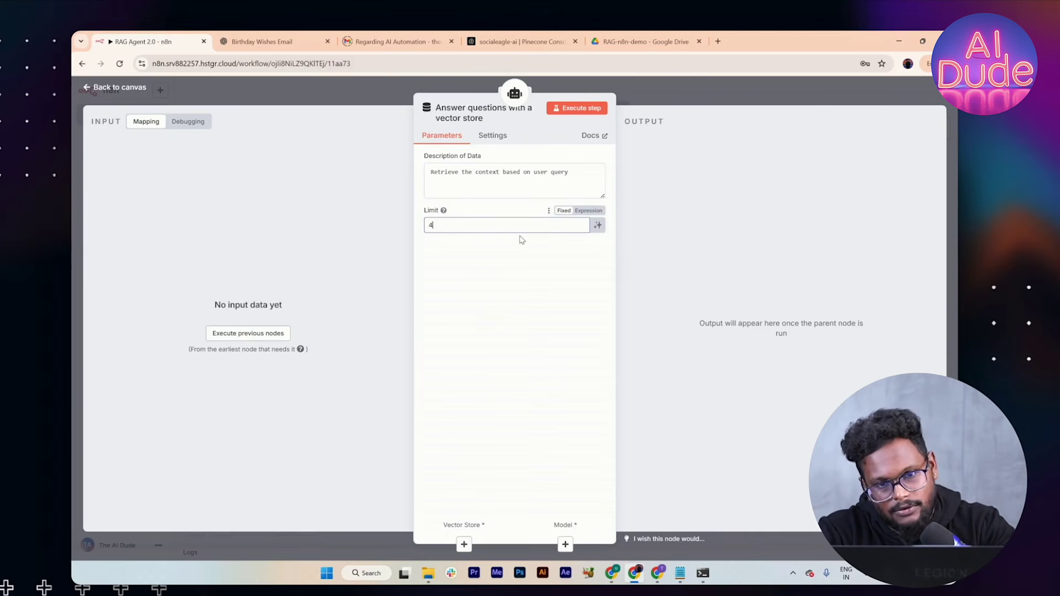
Step: Position the vector store tool just below the AI Agent on the canvas
left_click(628, 103)
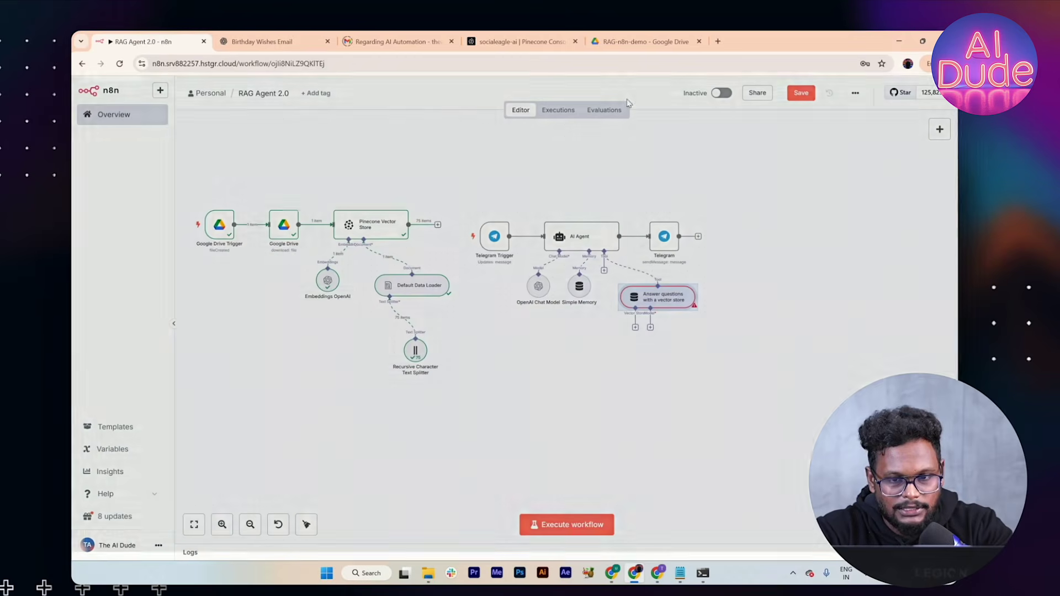
left_click_drag(675, 298, 673, 353)
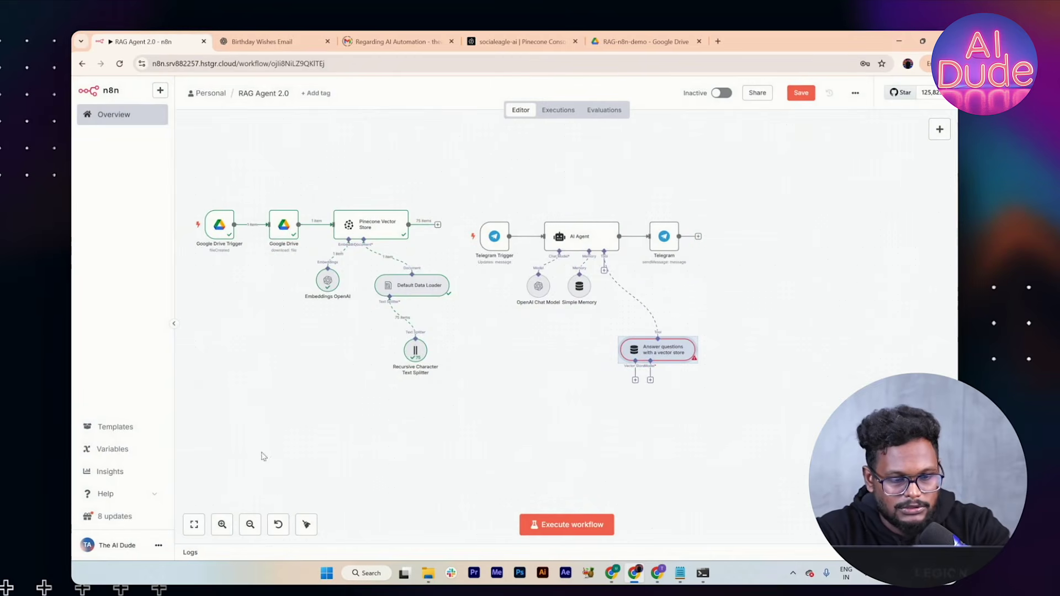
left_click(222, 524)
scroll(508, 436, "right", 2)
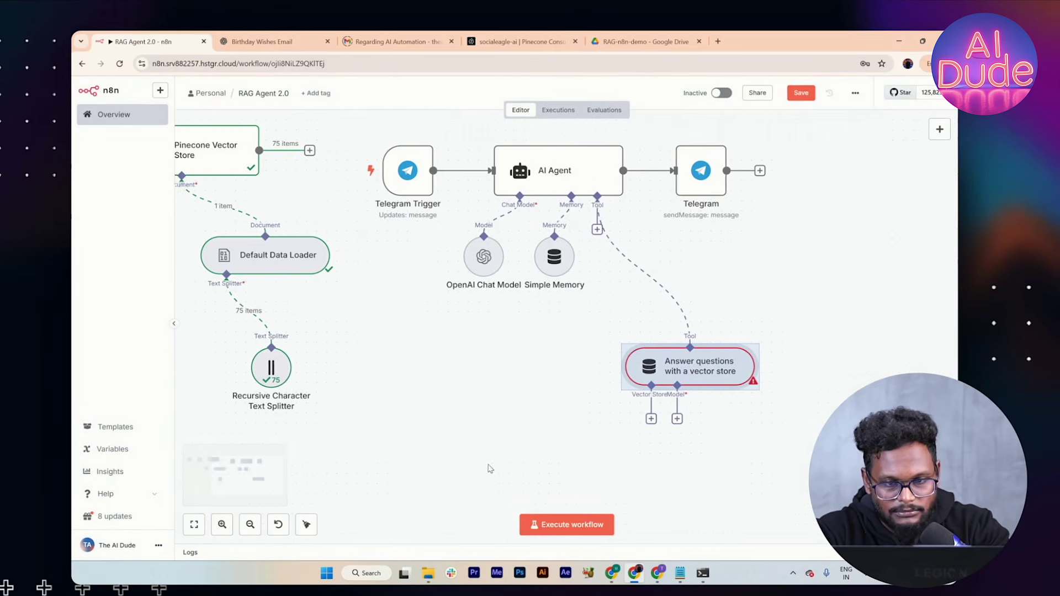
left_click_drag(679, 380, 668, 339)
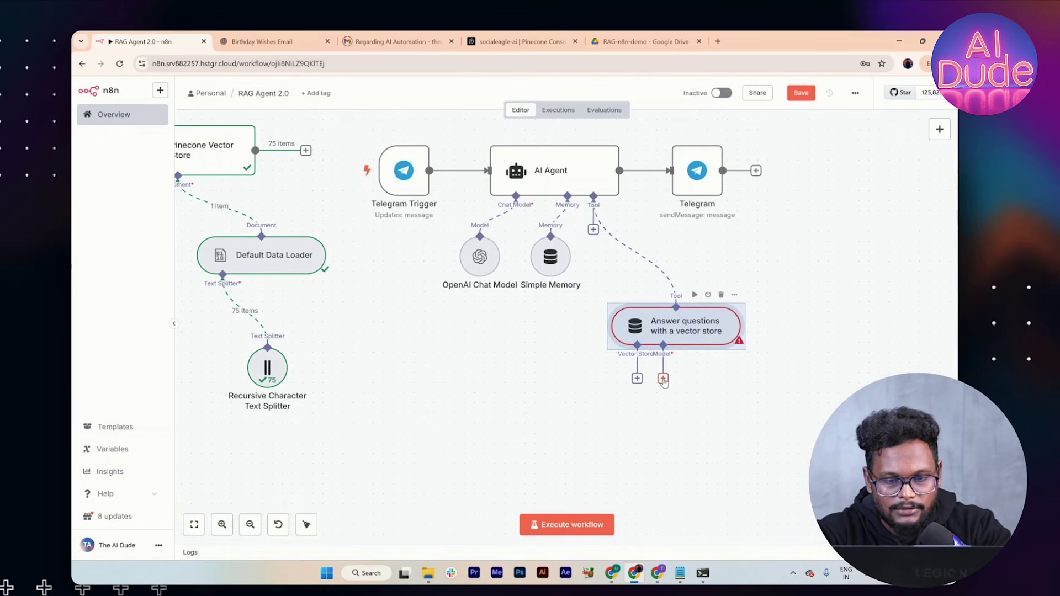
Step: Connect an OpenAI Chat Model using gpt-4o-mini as the vector store tool's model
left_click(663, 378)
scroll(793, 397, "down", 5)
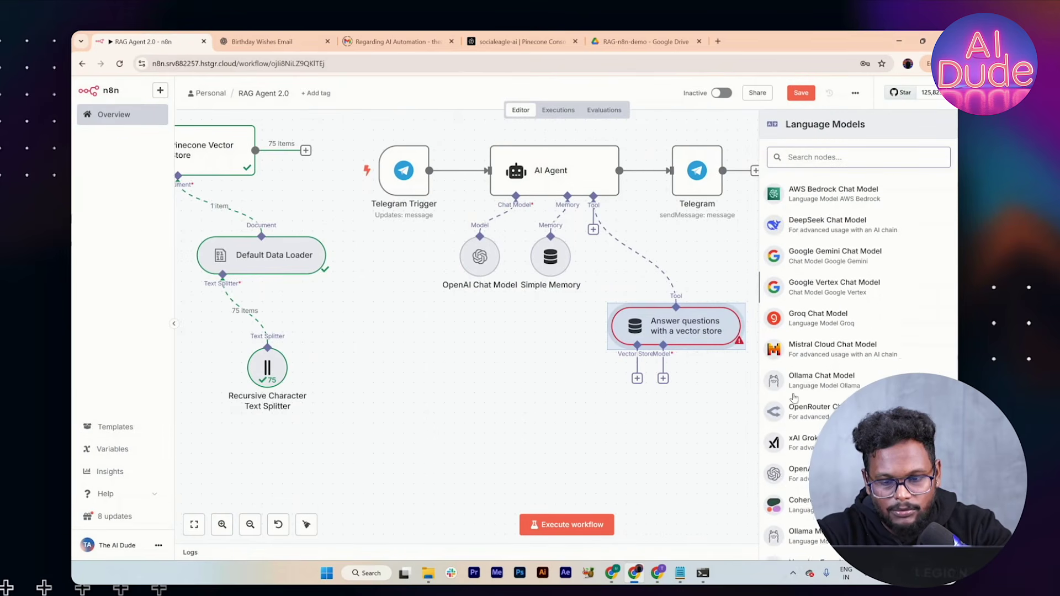
left_click(812, 428)
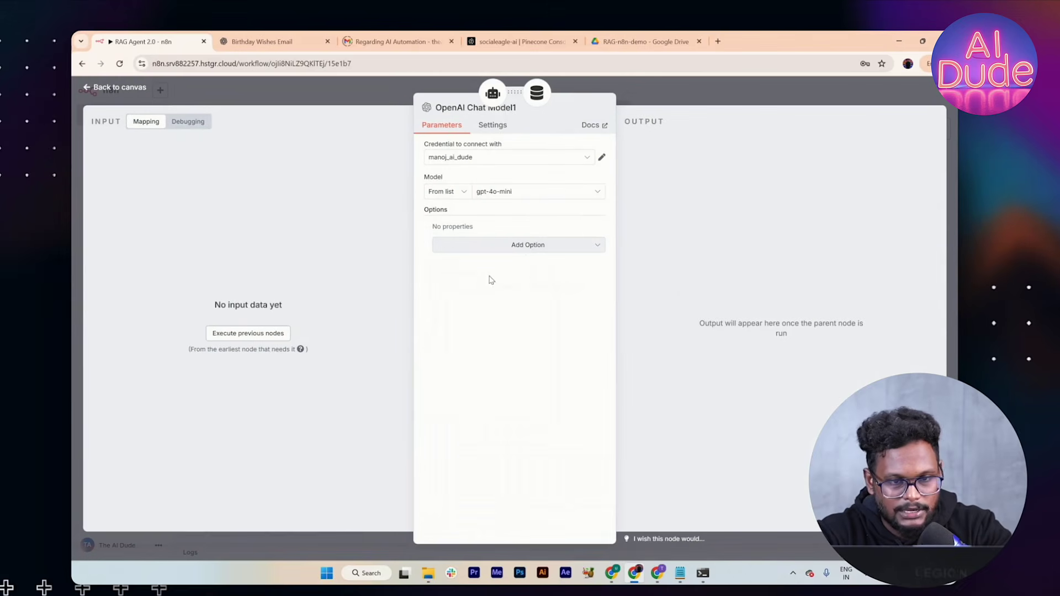
left_click(677, 94)
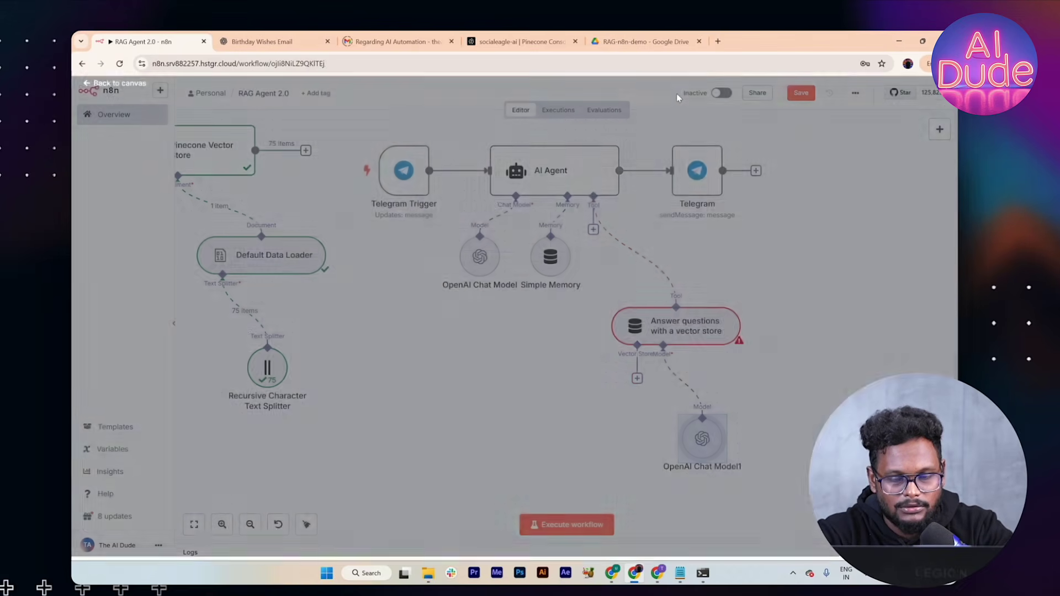
left_click(637, 378)
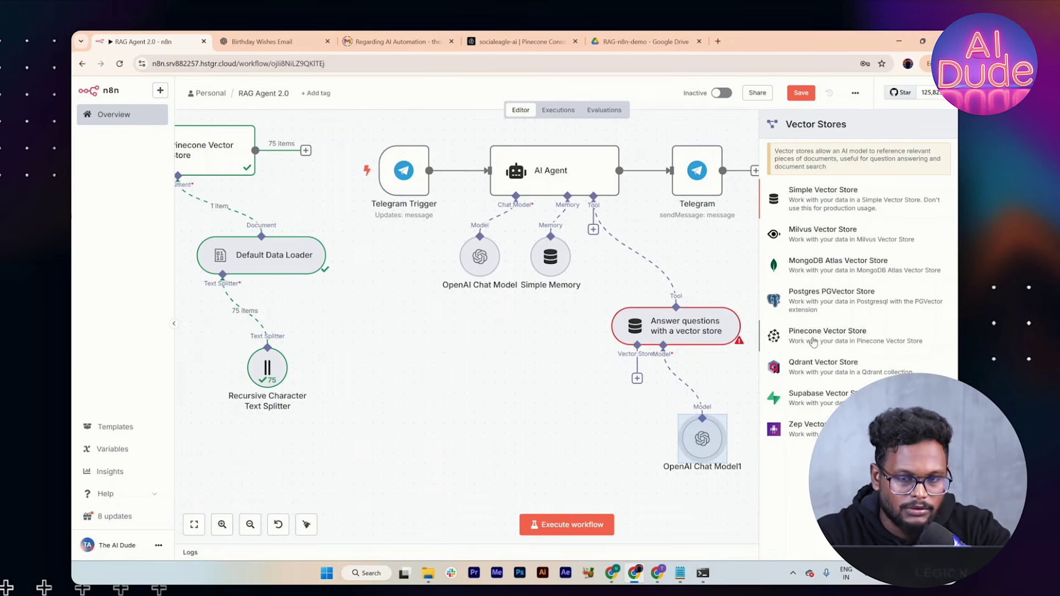
Step: Connect a Pinecone Vector Store in retrieve-as-vector-store mode, using the social-eagle credential and socialeagle-ai index
left_click(812, 342)
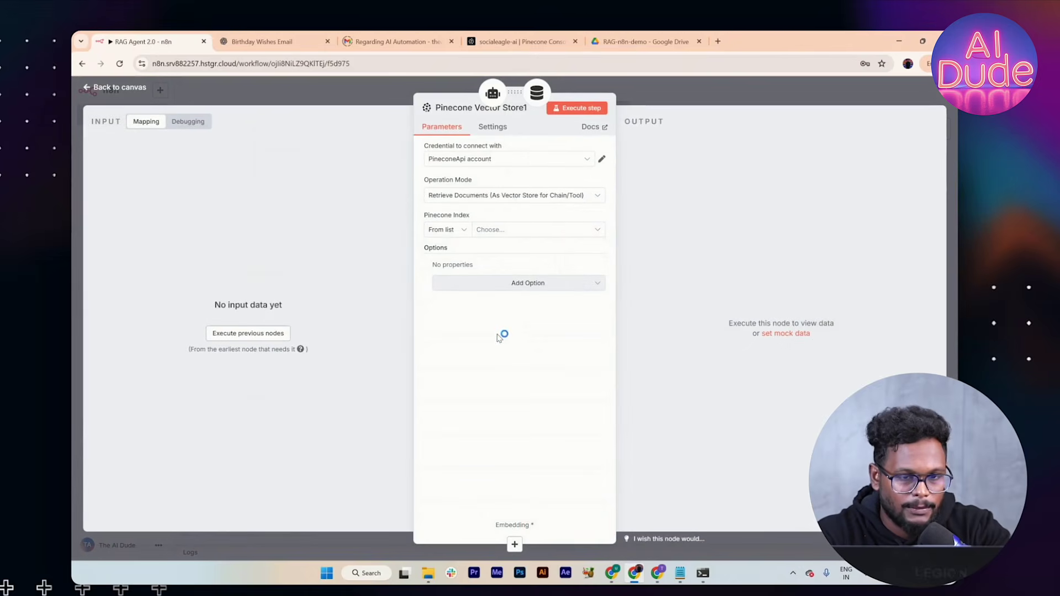
left_click(454, 200)
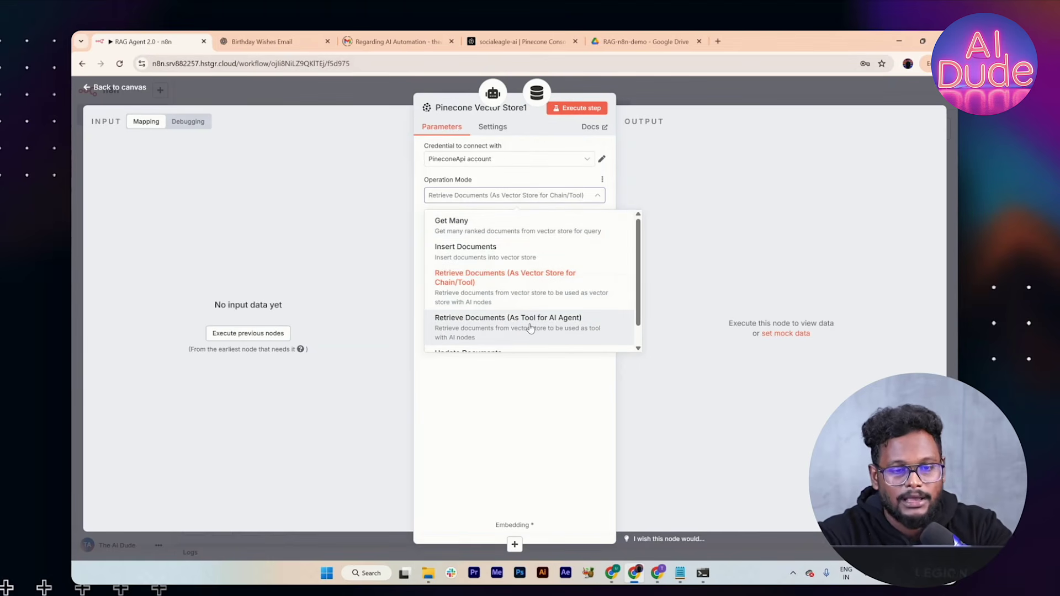
left_click(523, 294)
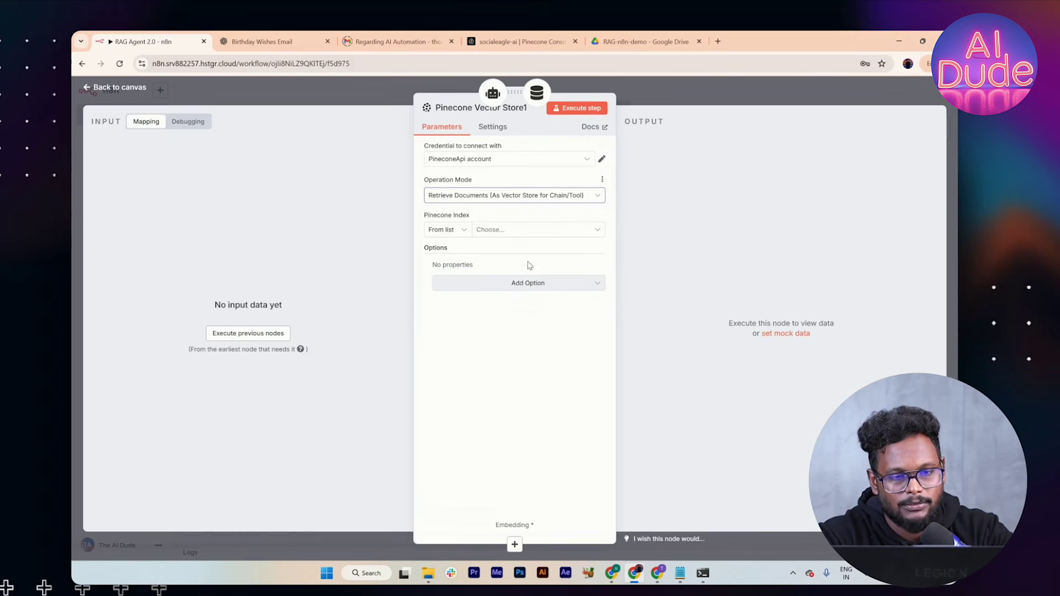
left_click(542, 230)
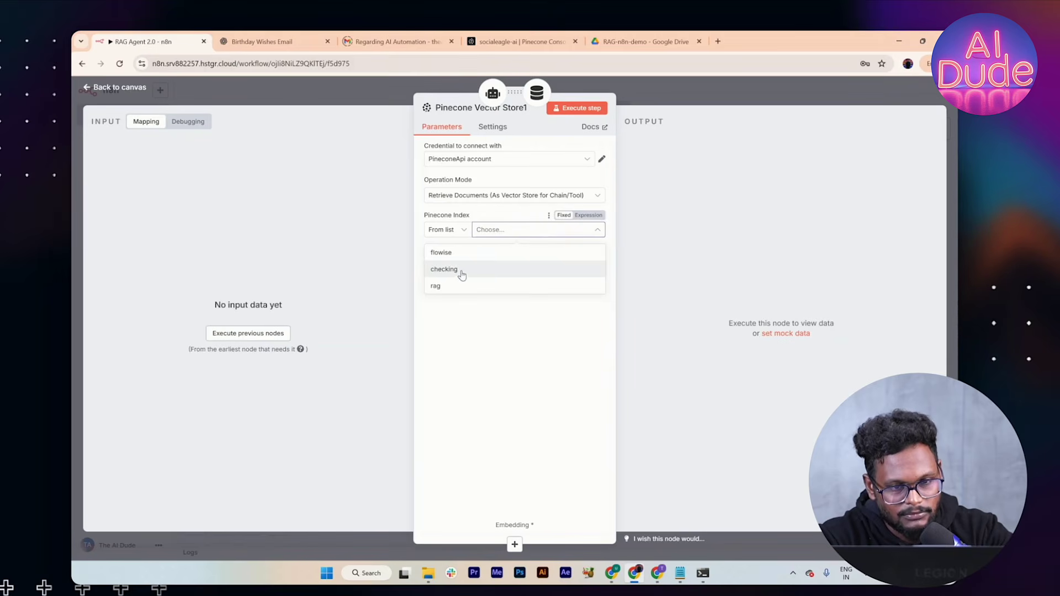
left_click(586, 159)
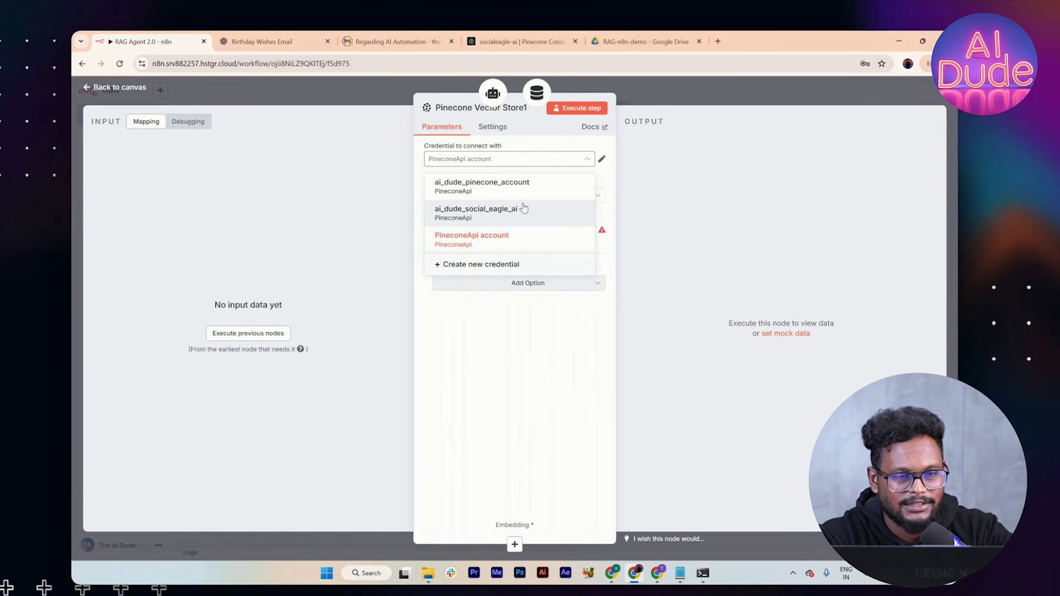
left_click(524, 209)
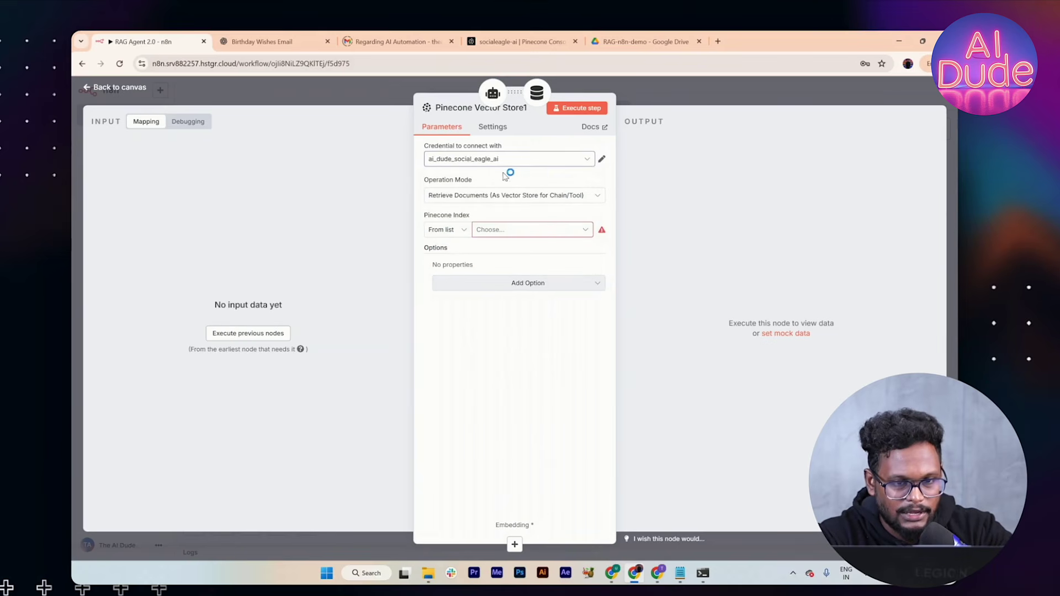
left_click(555, 232)
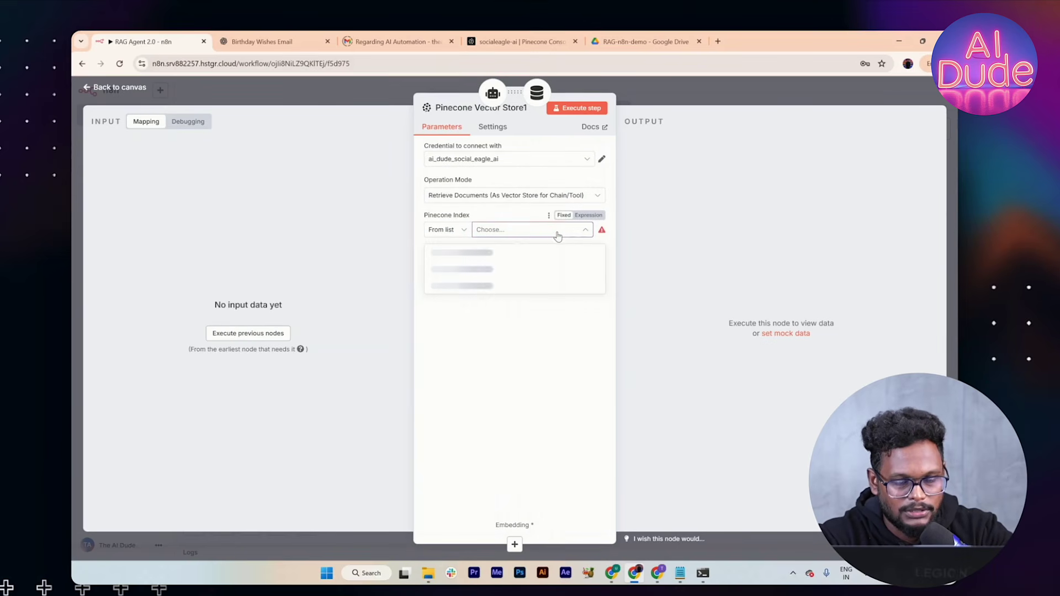
left_click(473, 252)
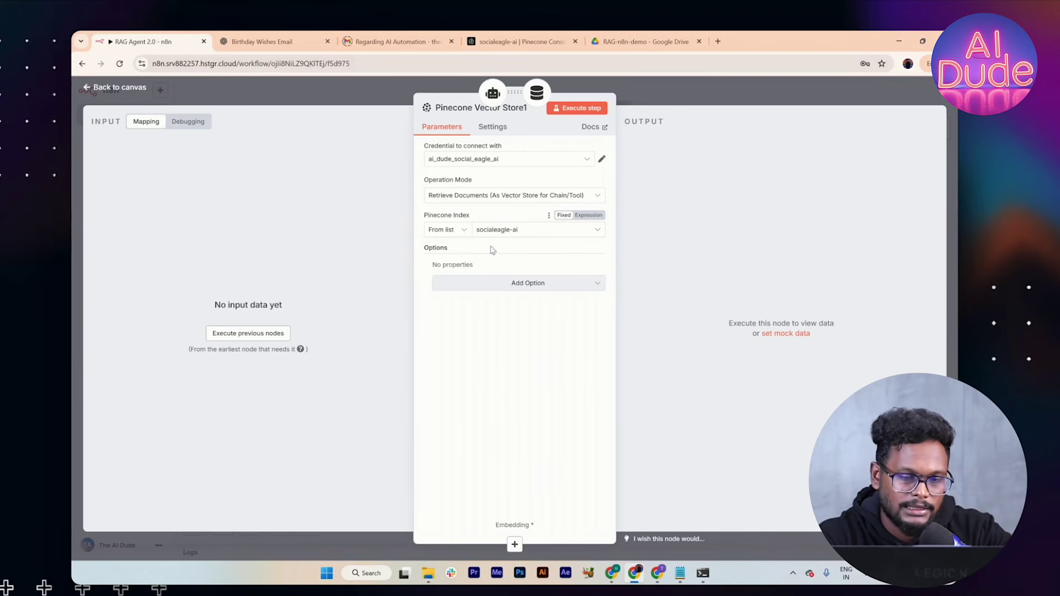
Step: Add and then remove the Pinecone Namespace option, returning to the canvas
left_click(500, 282)
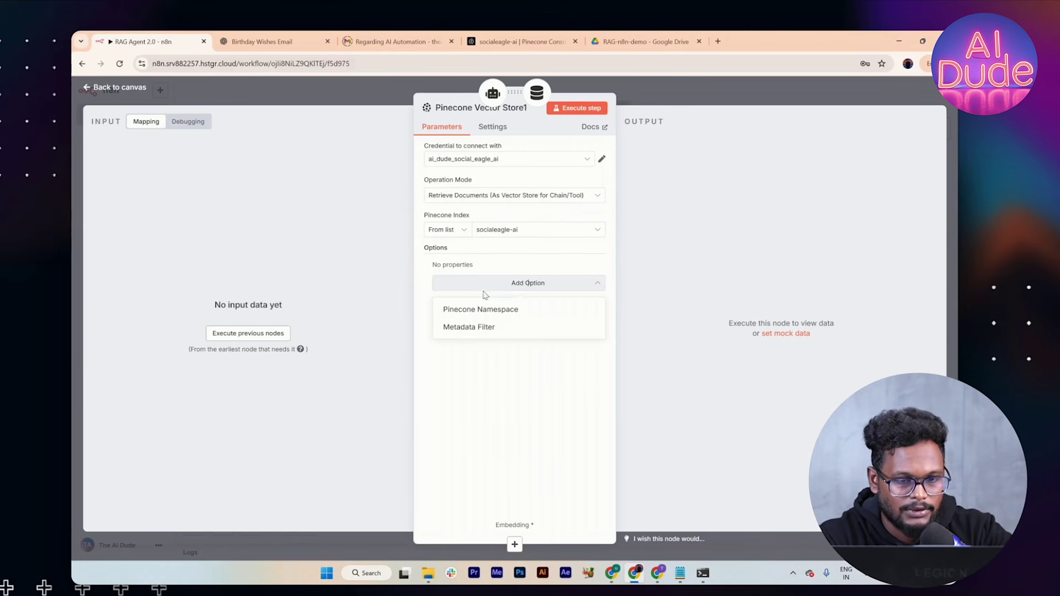
left_click(469, 311)
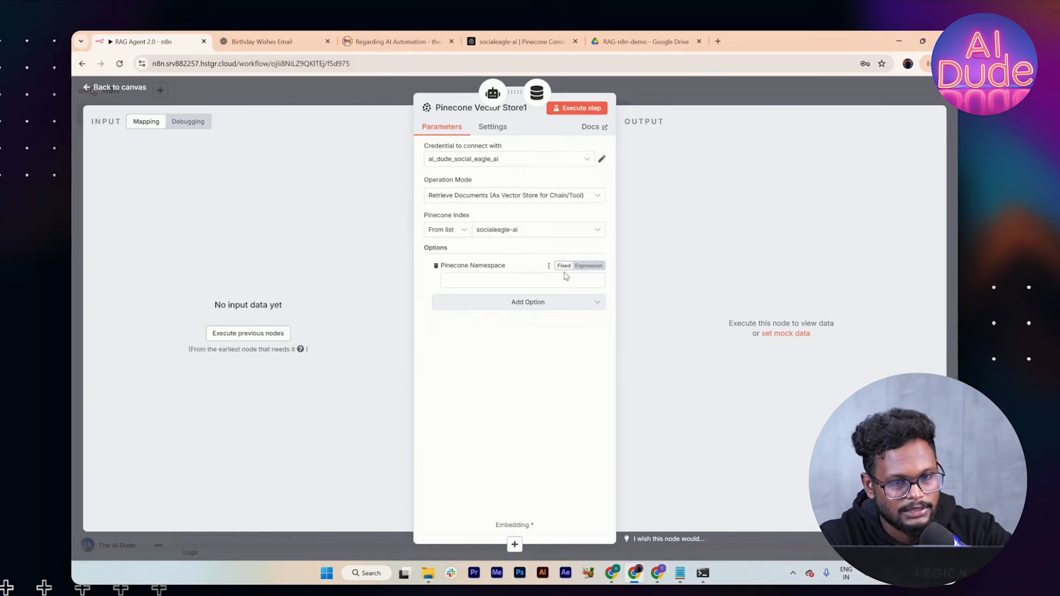
left_click(433, 266)
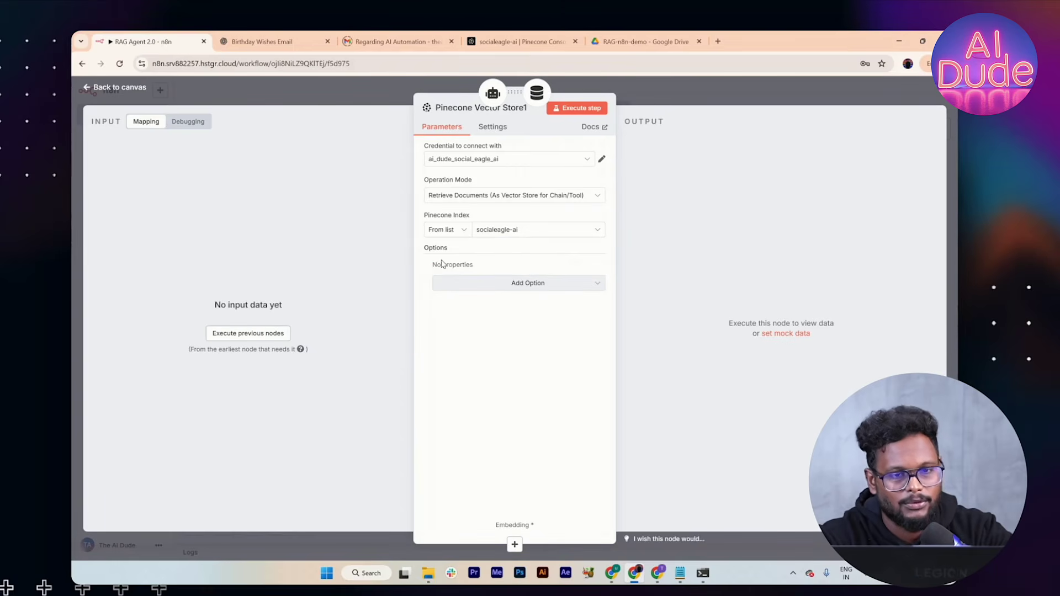
left_click(657, 102)
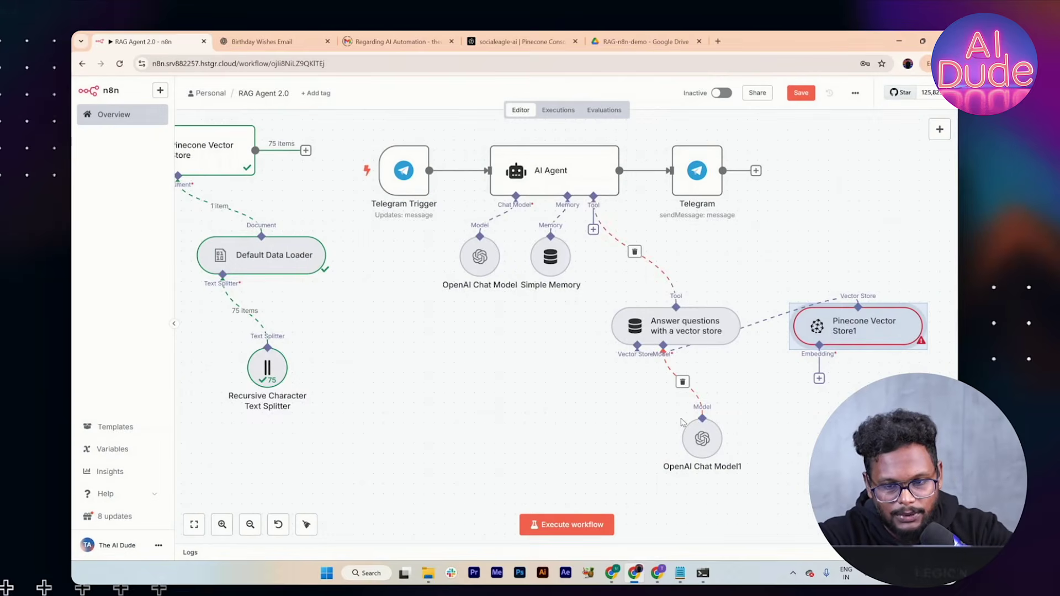
Step: Attach Pinecone Vector Store1 under the tool and give it an Embeddings OpenAI node (text-embedding-3-small)
left_click_drag(832, 333, 558, 427)
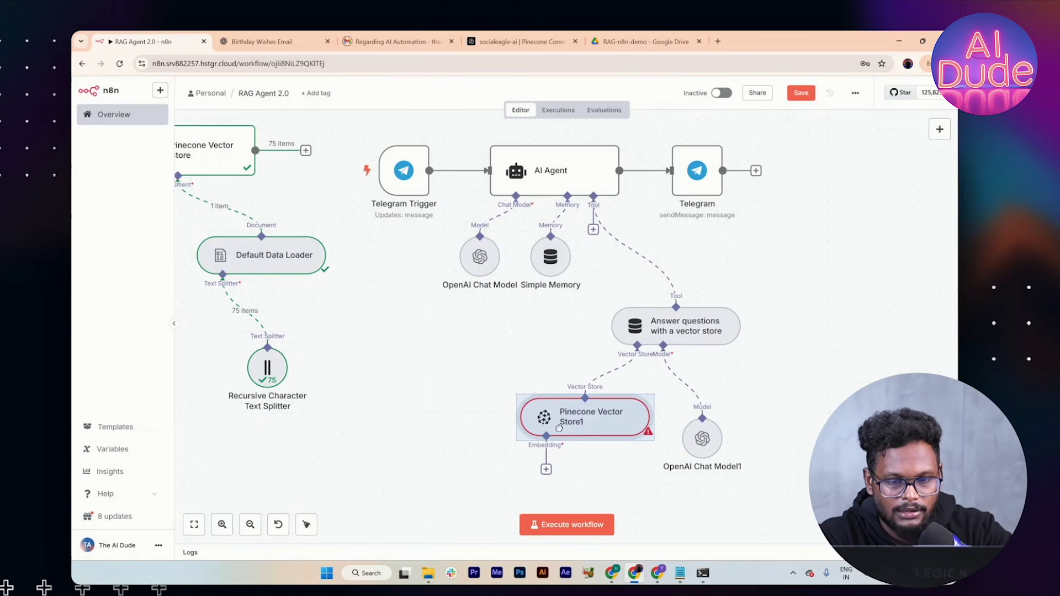
scroll(625, 428, "down", 2)
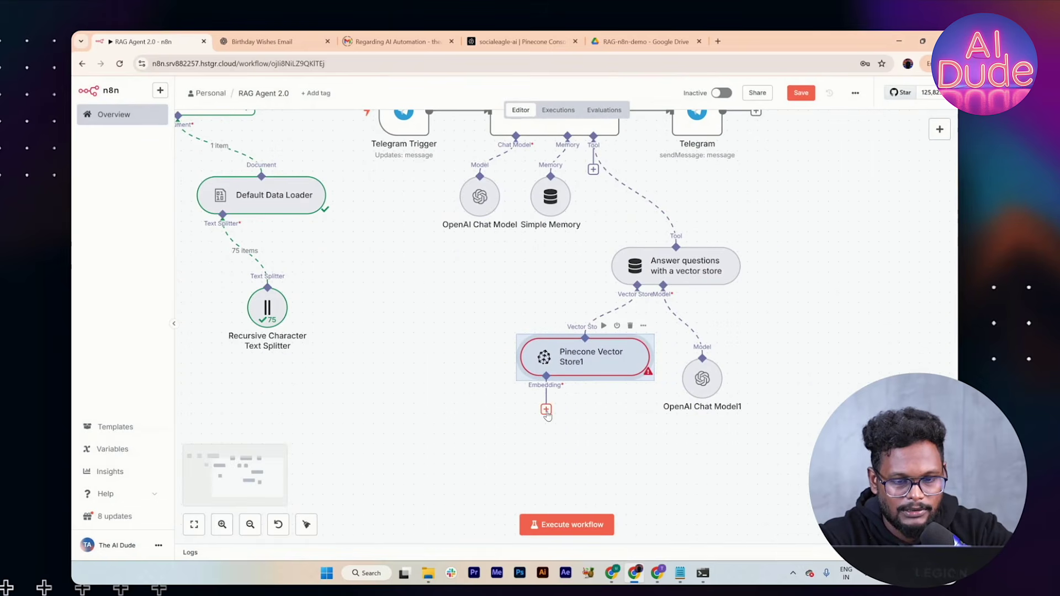
left_click(546, 409)
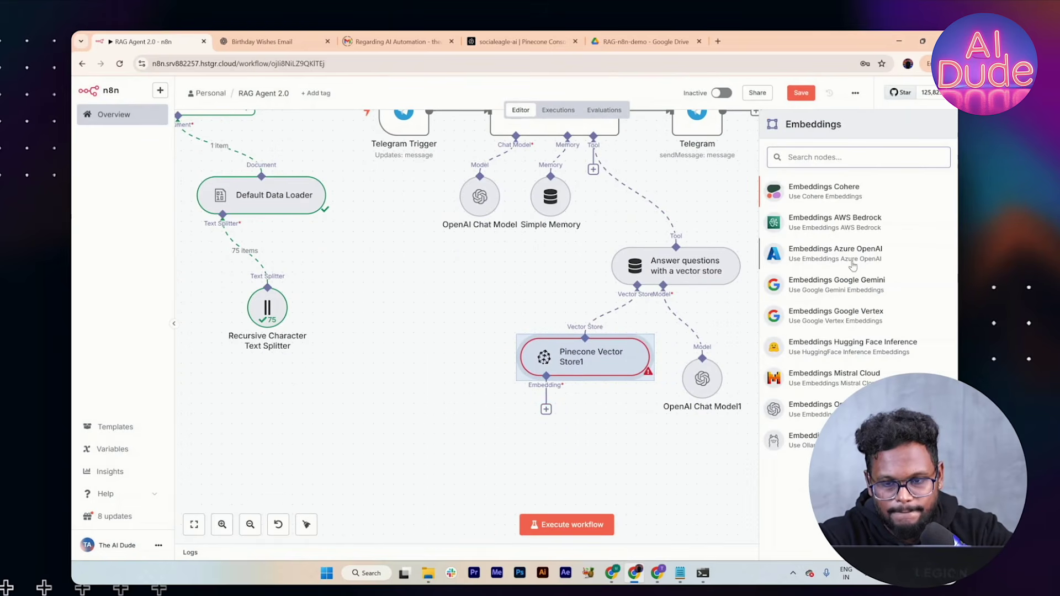
left_click(814, 409)
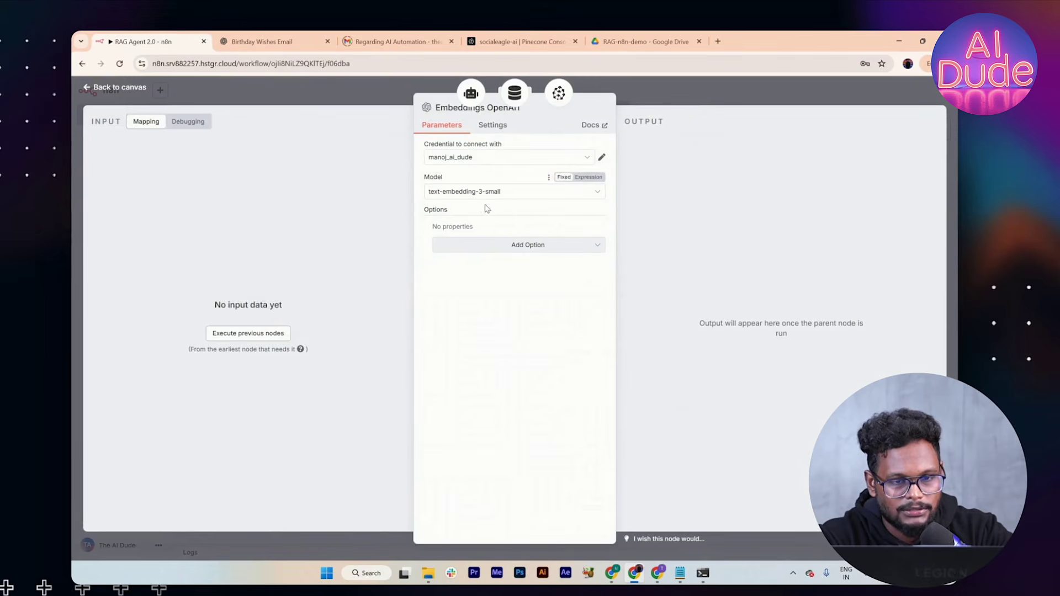
left_click(690, 98)
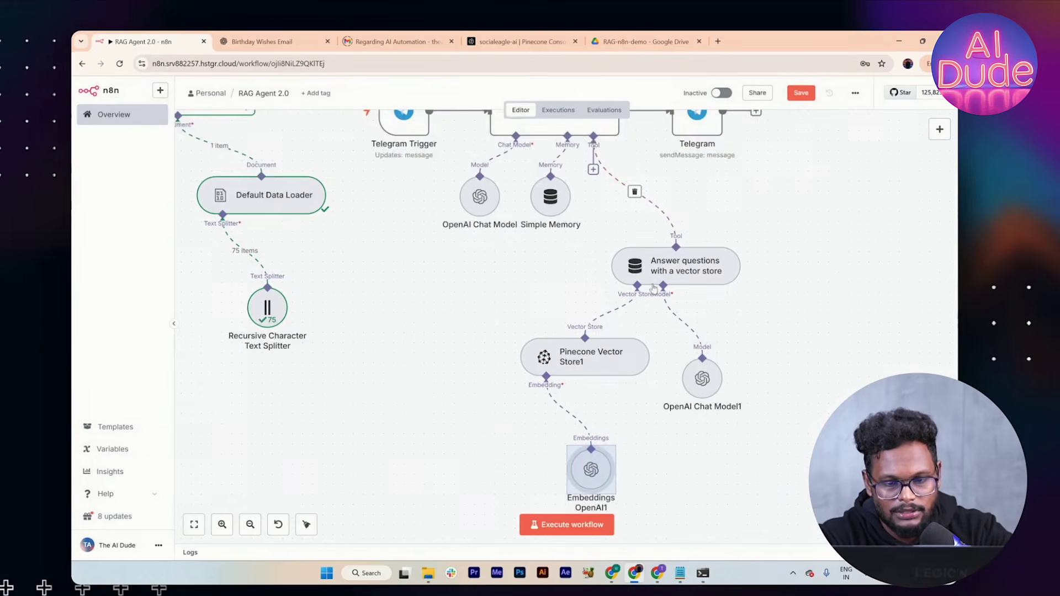
left_click_drag(589, 411, 550, 402)
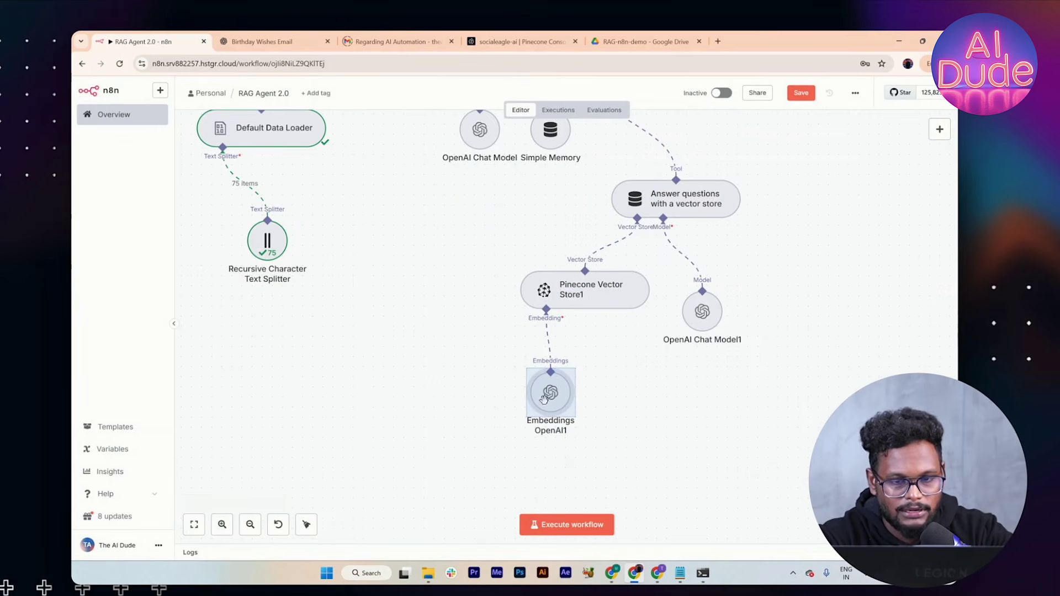
scroll(666, 331, "up", 3)
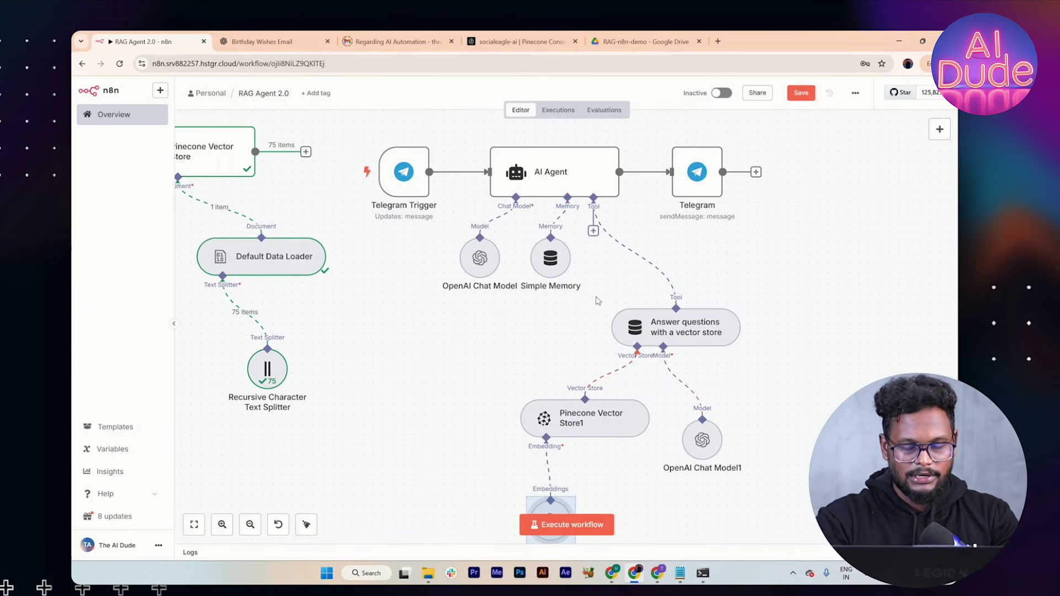
Step: Rename the 'Answer questions with a vector store' node to 'Basic RAG', then open the AI Agent
scroll(597, 301, "down", 1)
scroll(596, 301, "down", 5)
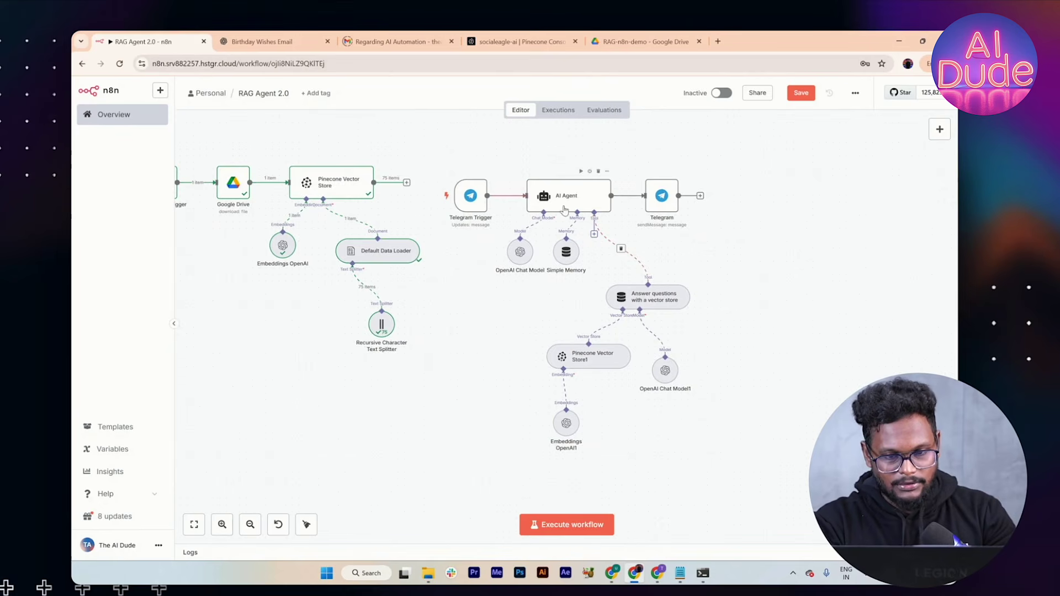
left_click(648, 301)
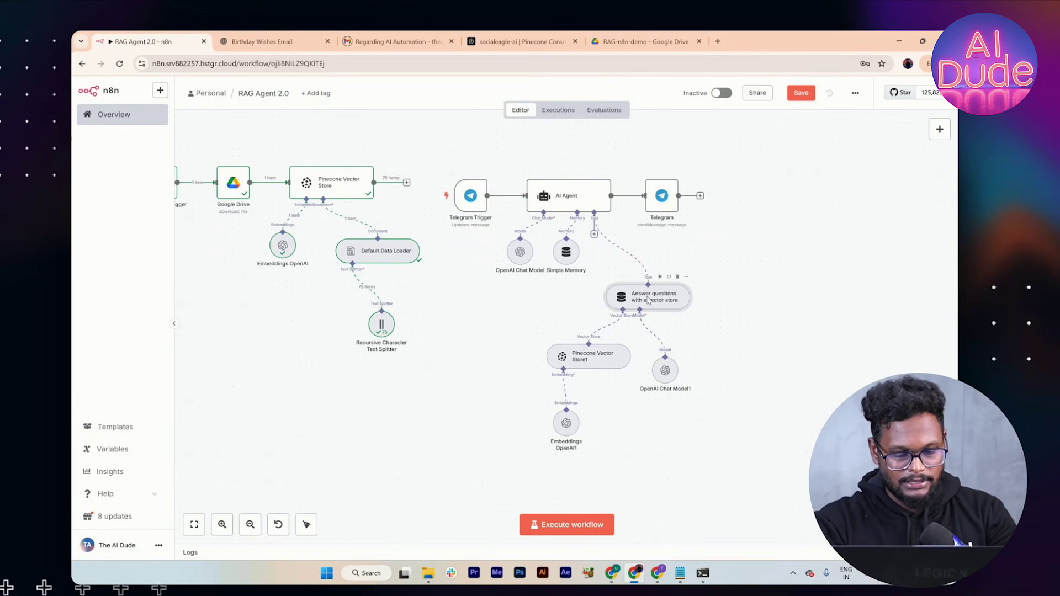
key("F2")
type("Basi")
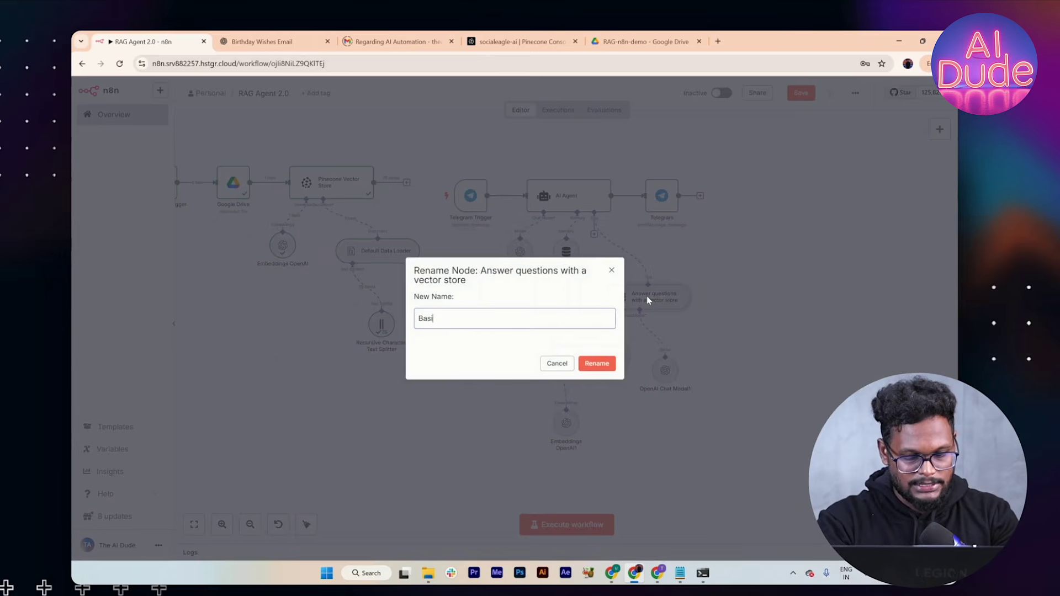
type("c RAG")
key("Return")
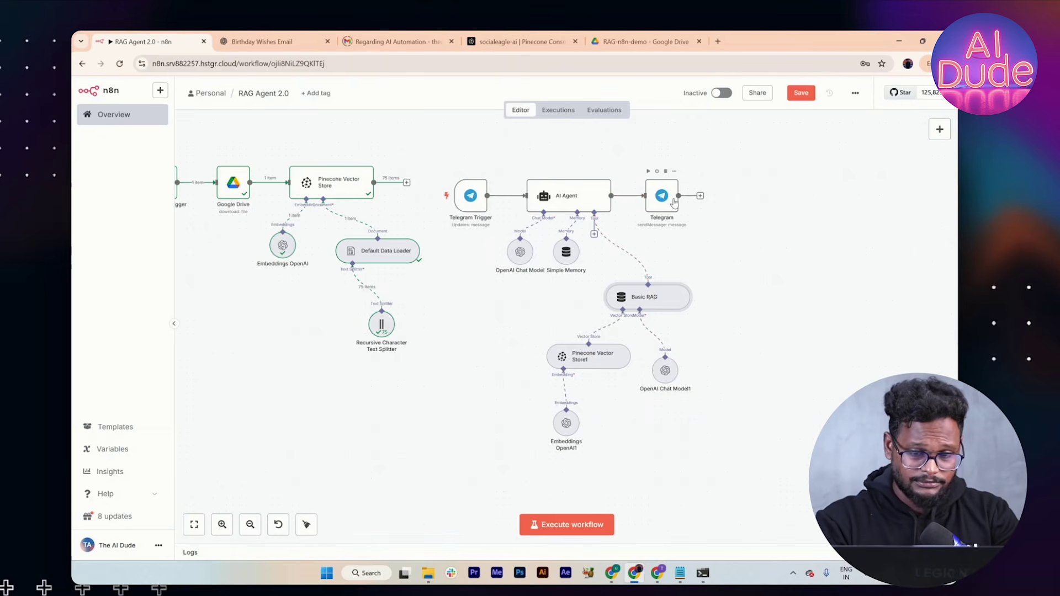
double_click(565, 192)
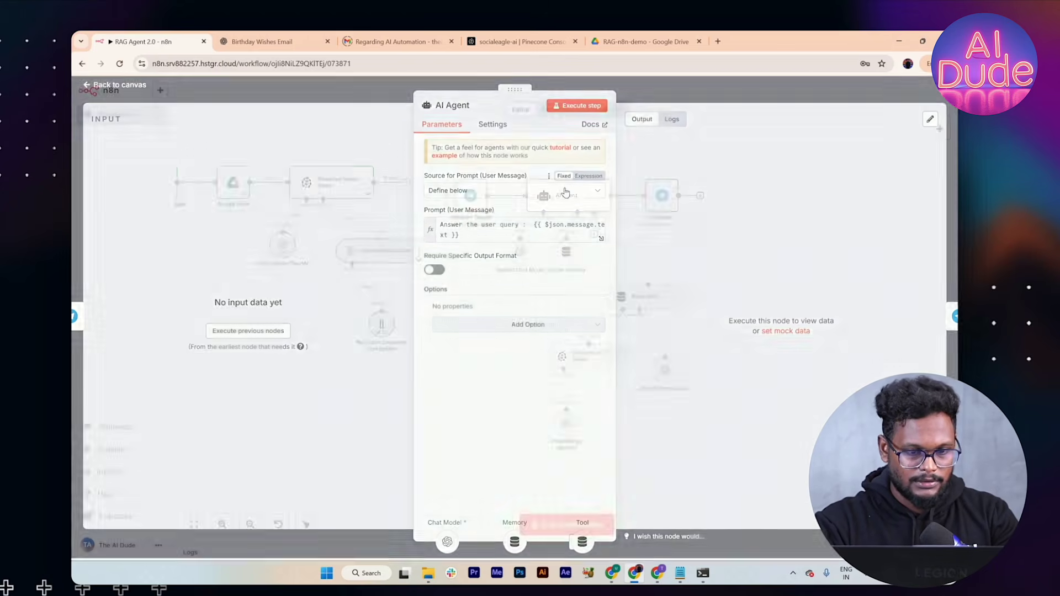
Step: Ask ChatGPT for a simple system prompt that uses the n8n vector store tool, falling back to the normal LLM
left_click(262, 45)
scroll(392, 495, "down", 3)
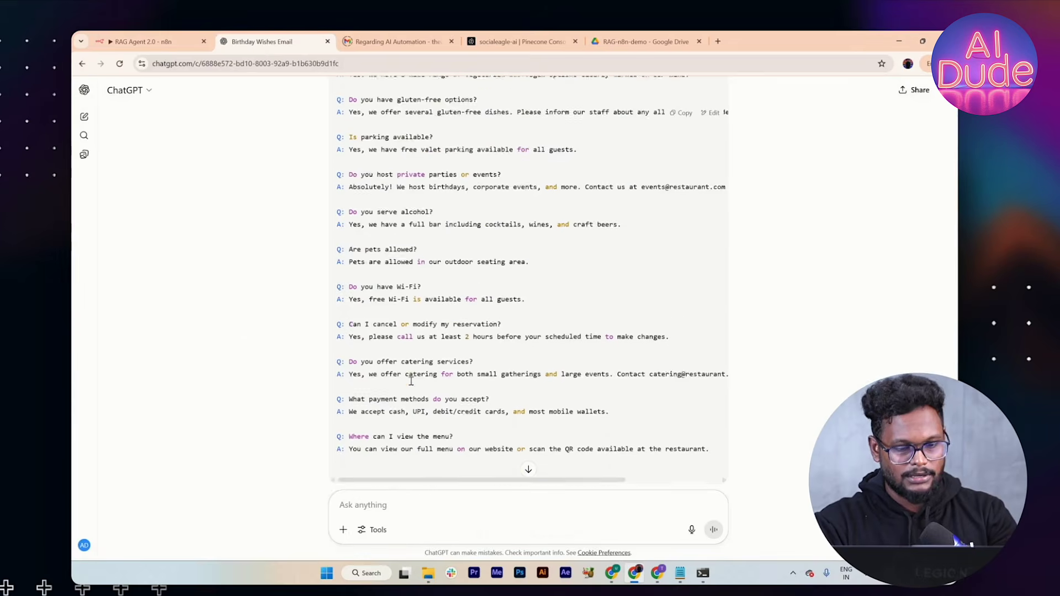
type("For my n8n rag agent -- p")
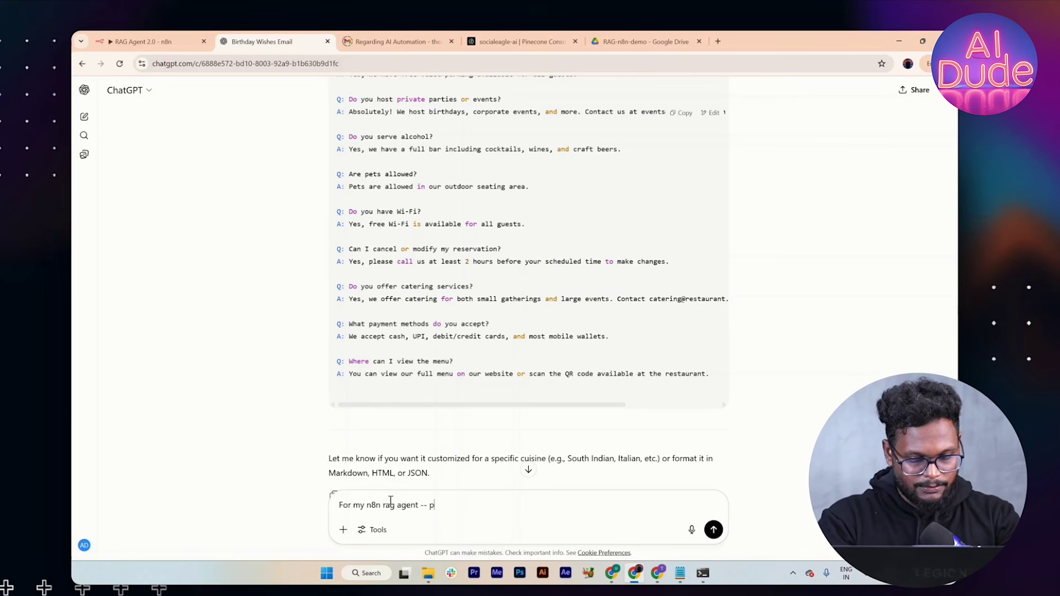
type("ne v")
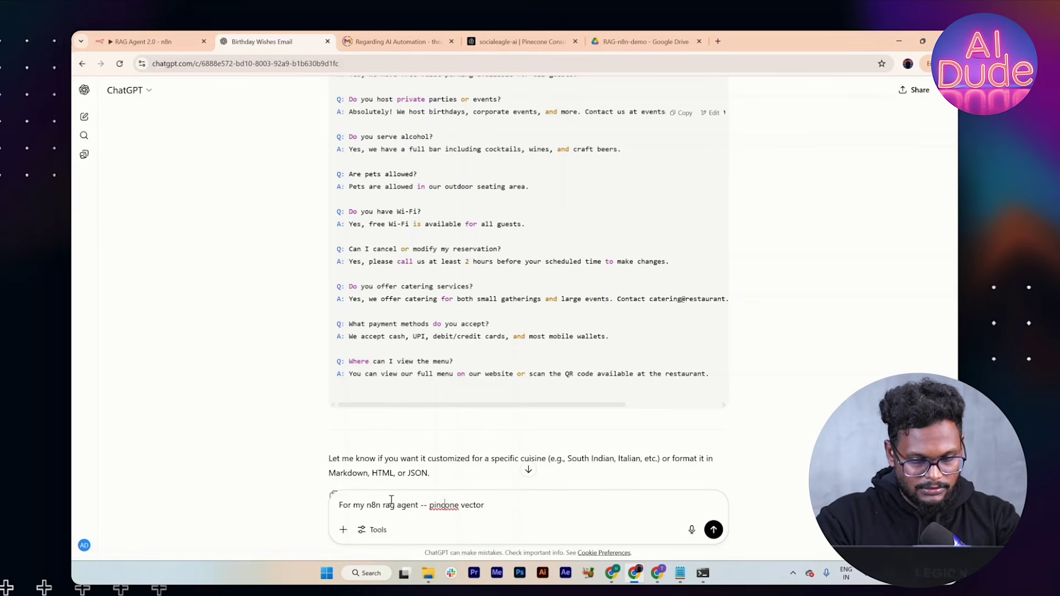
type("e")
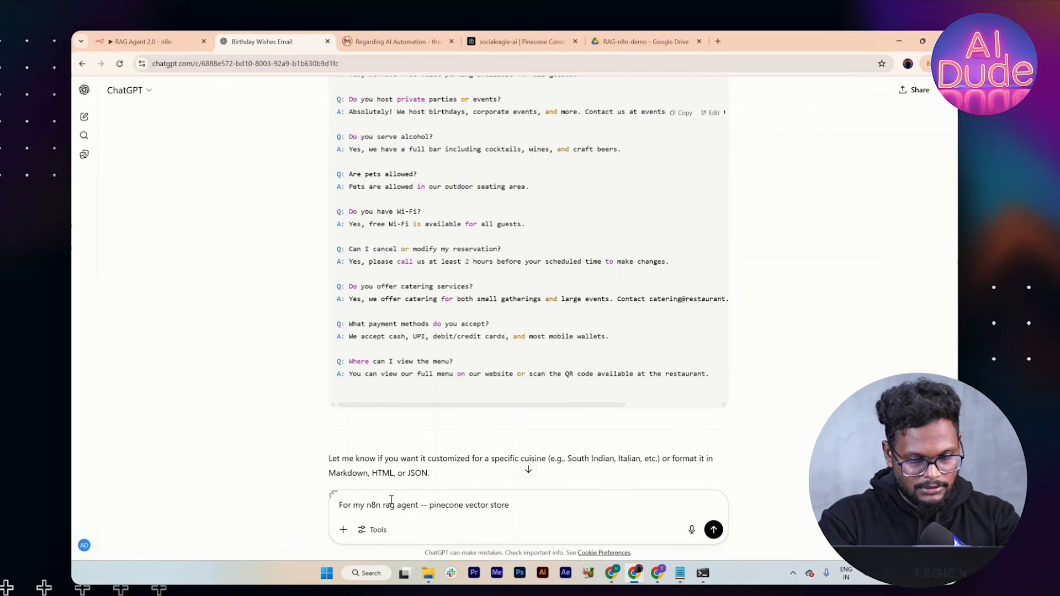
type("ctor store connected as tool")
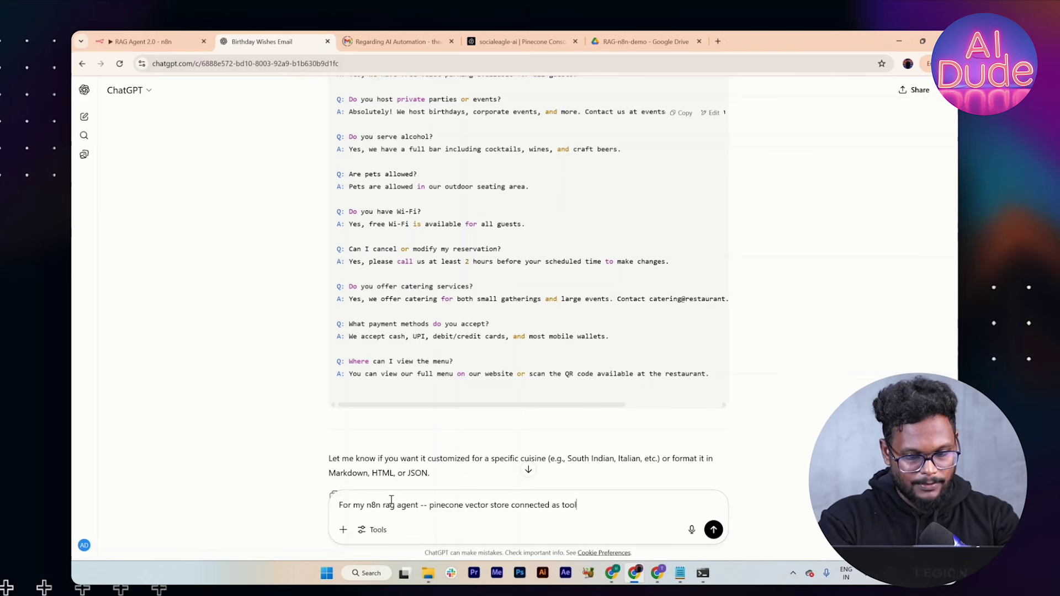
type("!")
key("shift+Return")
type("GFiv")
type("e ")
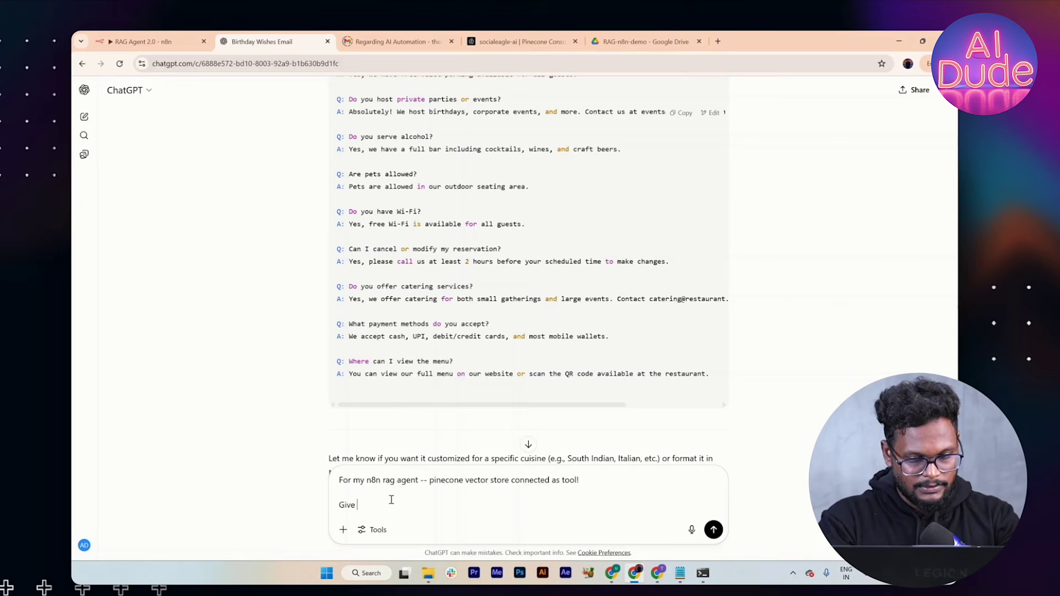
type("me the sim")
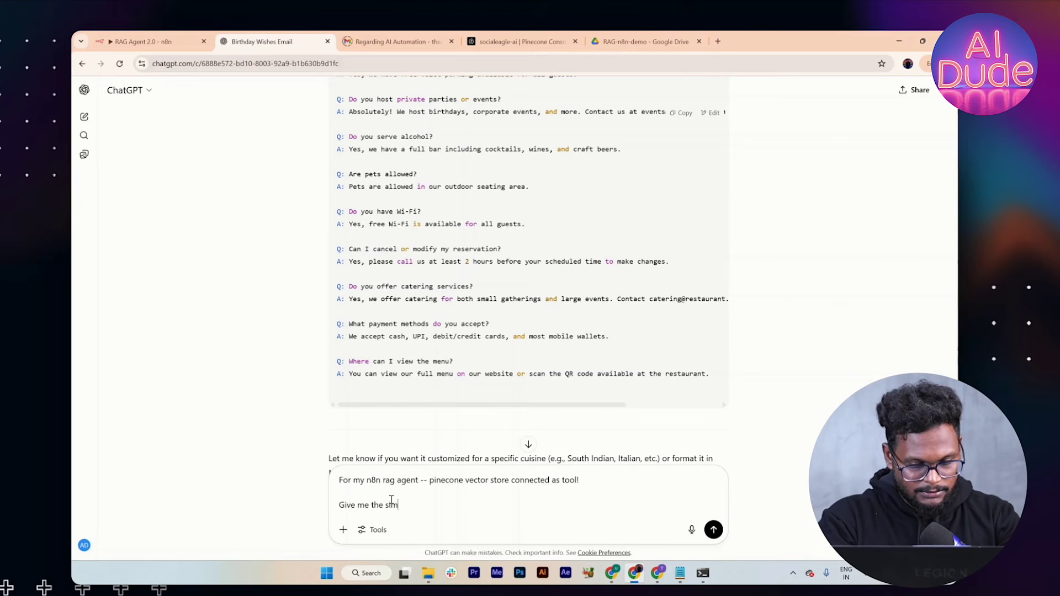
type("ple system prompt to call the RA")
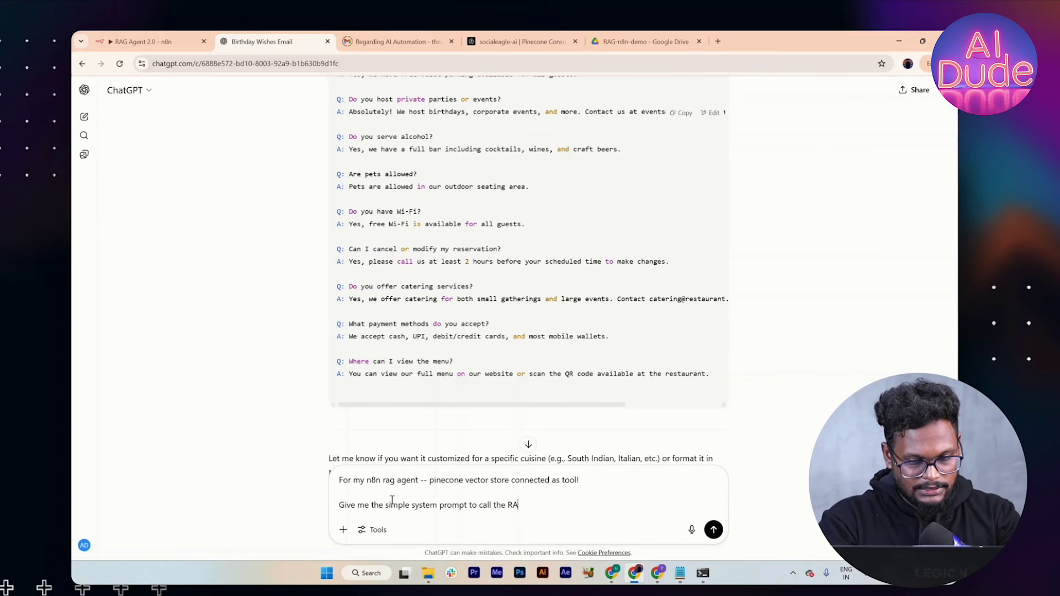
type("G to")
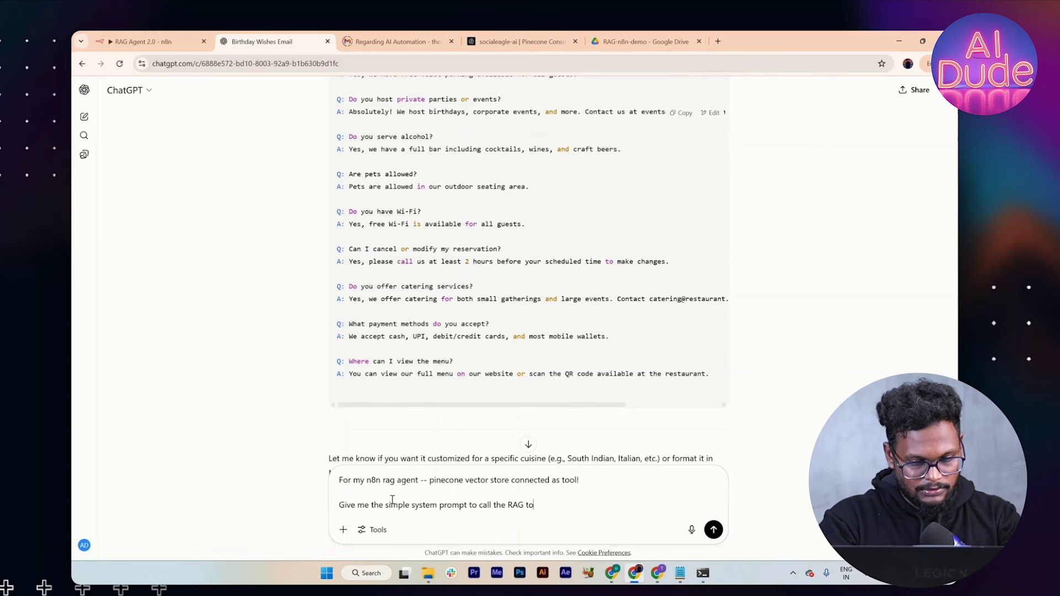
type("ol and answe")
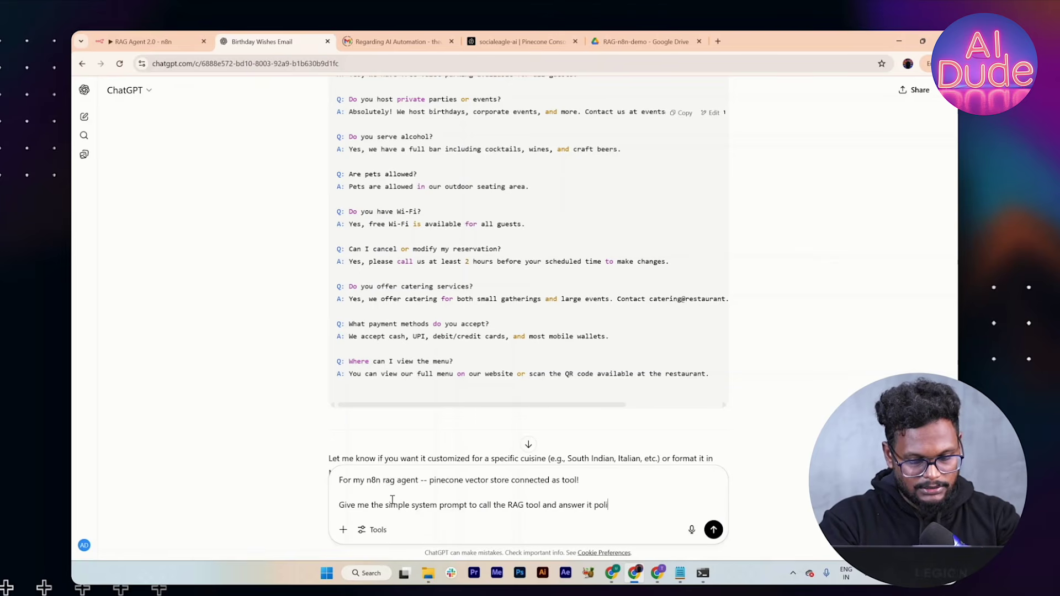
type("r it, if the answer")
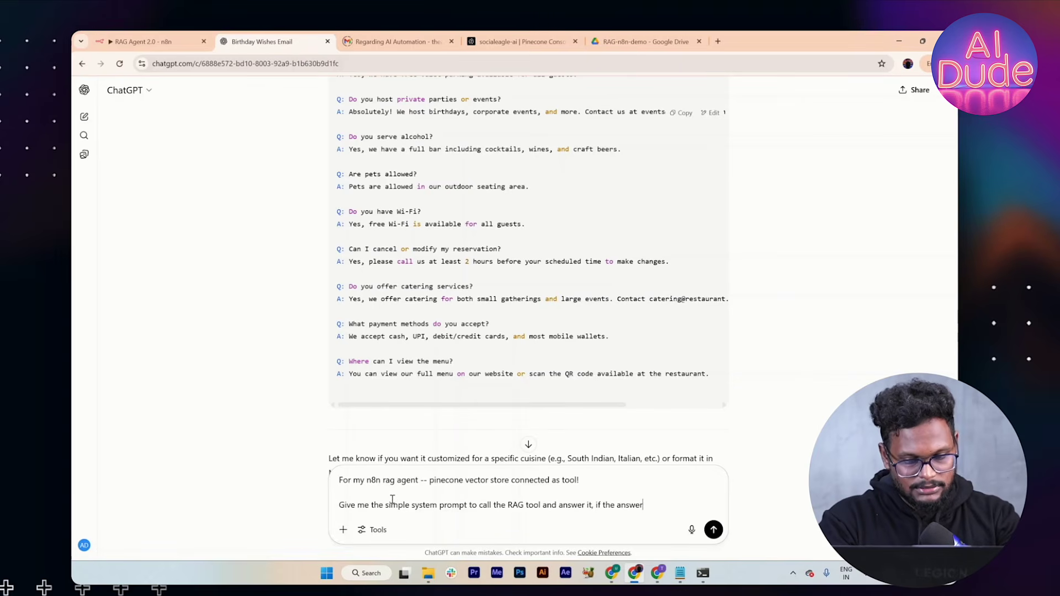
type(" not coming..")
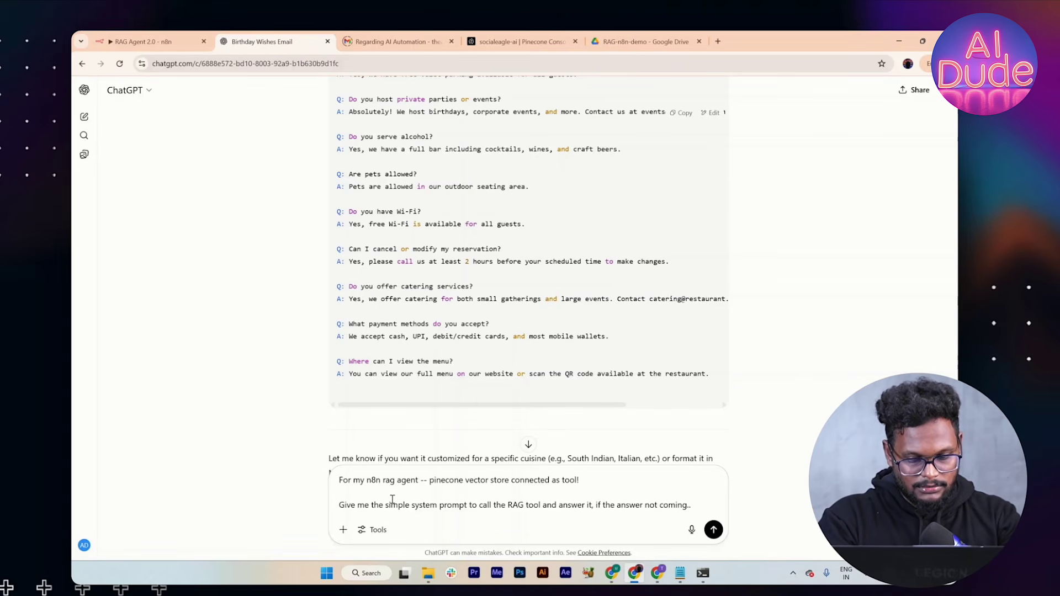
type(" fallback to")
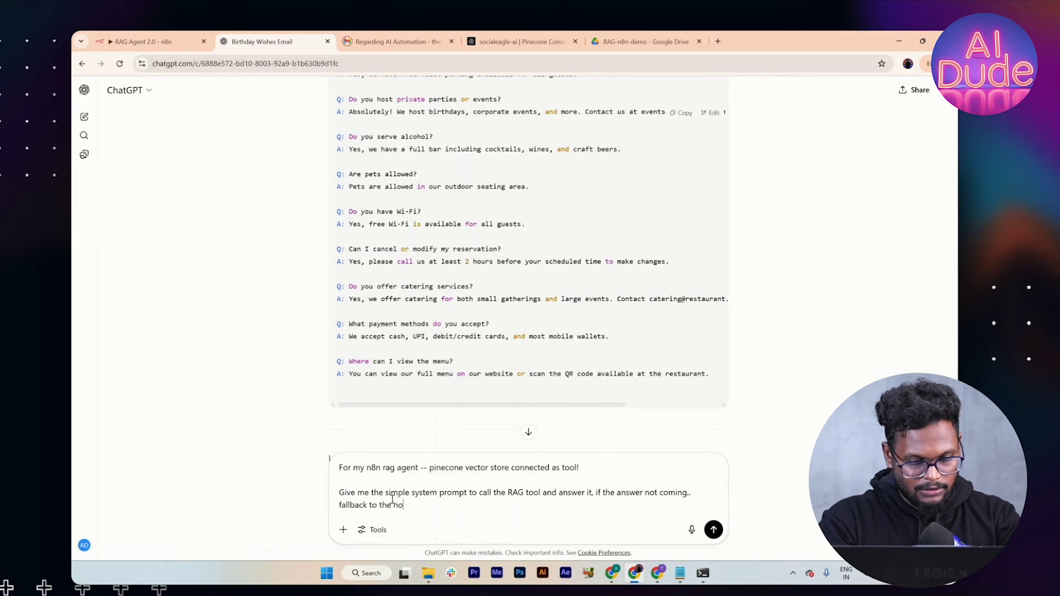
type("the normal LLM in the AI agent and answer the question from general knowledge")
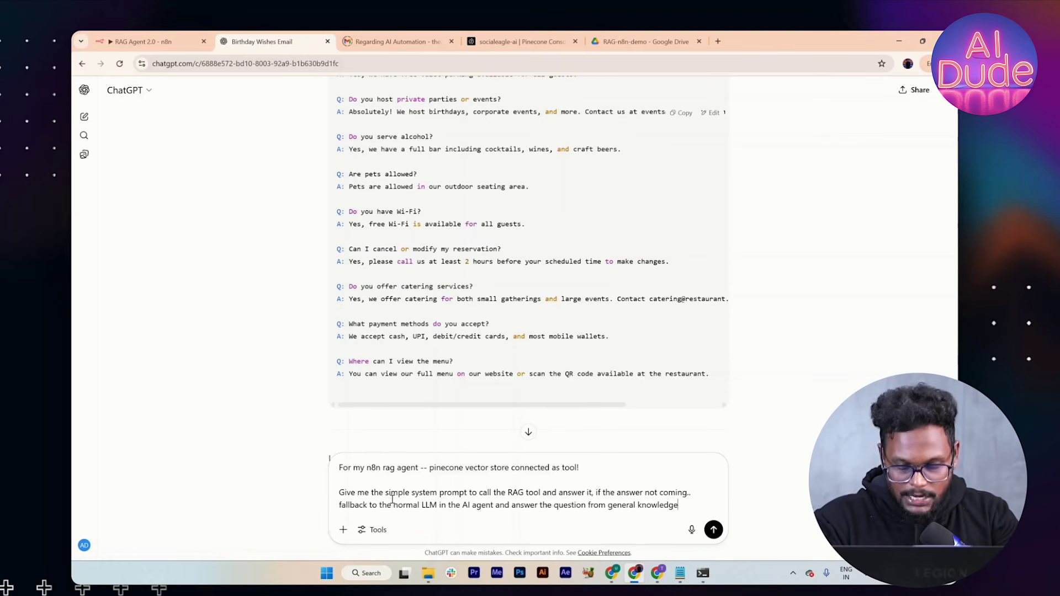
key("Return")
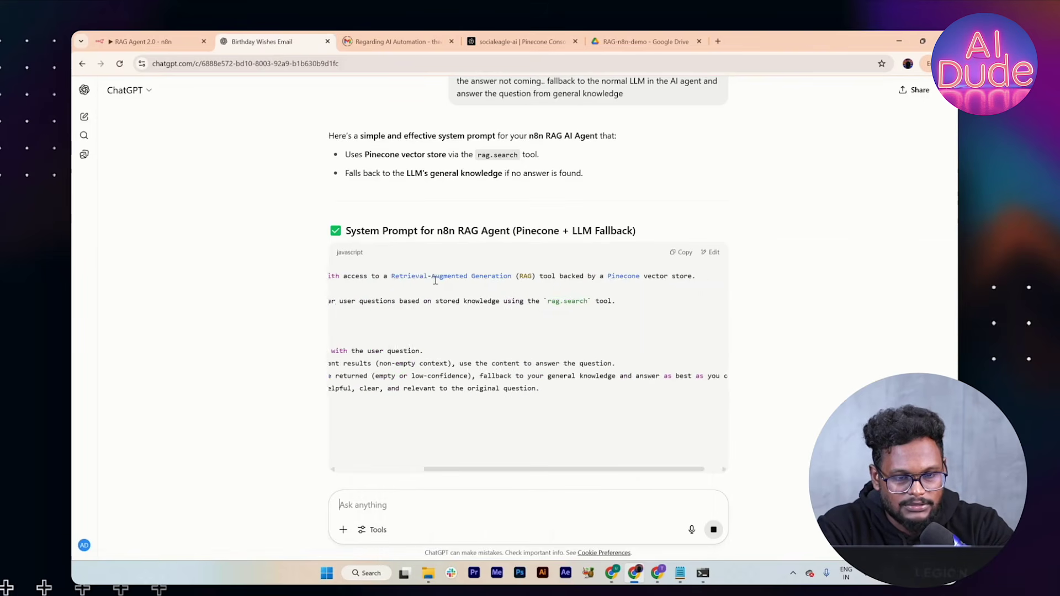
Step: Scroll through ChatGPT's 'System Prompt for n8n RAG Agent (Pinecone + LLM Fallback)' answer
scroll(524, 290, "left", 5)
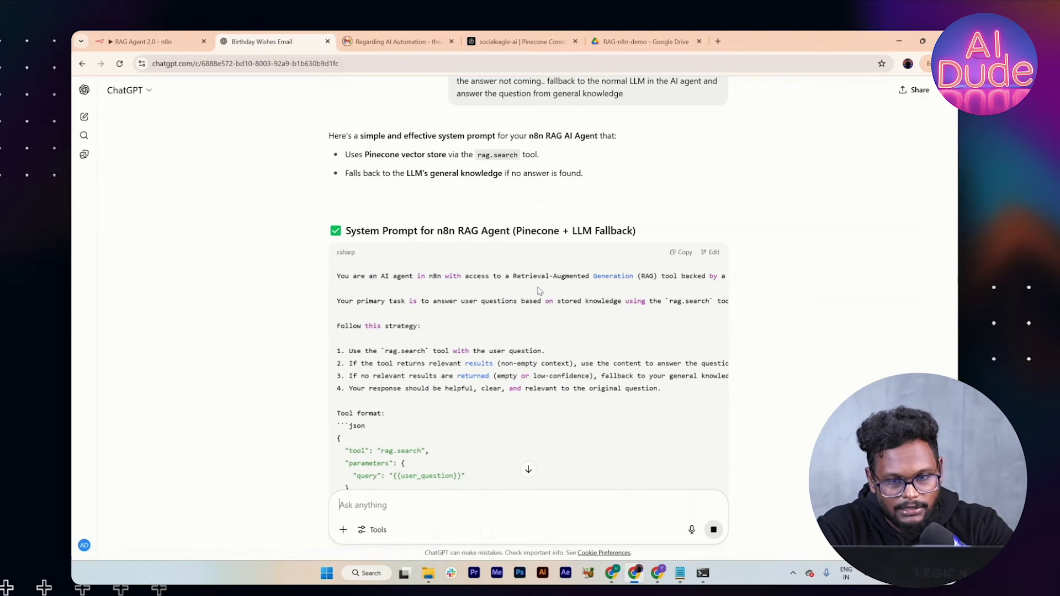
scroll(539, 291, "down", 1)
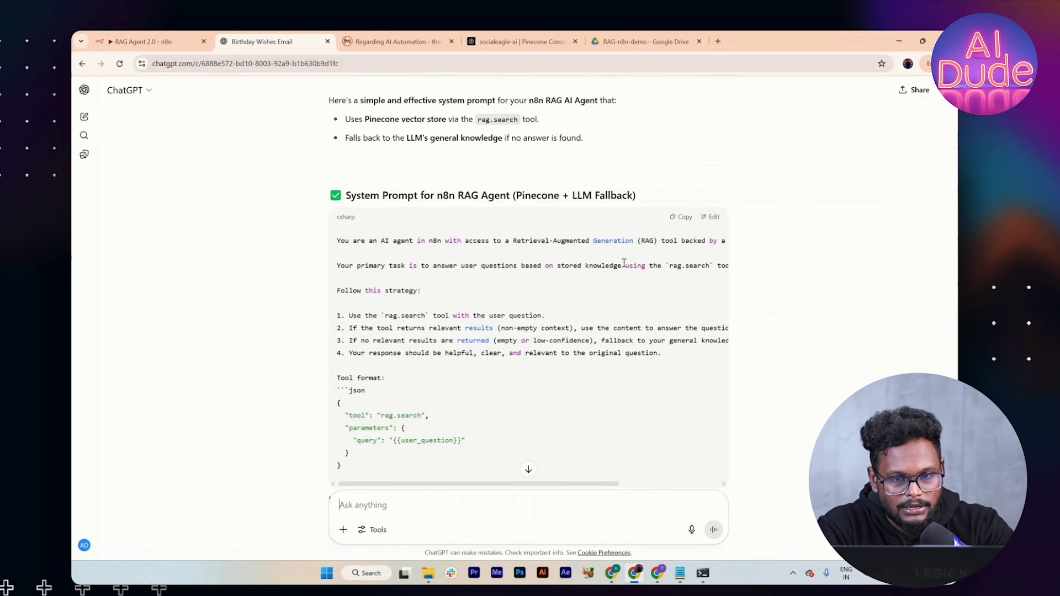
scroll(621, 262, "right", 3)
scroll(624, 262, "left", 3)
scroll(622, 259, "down", 1)
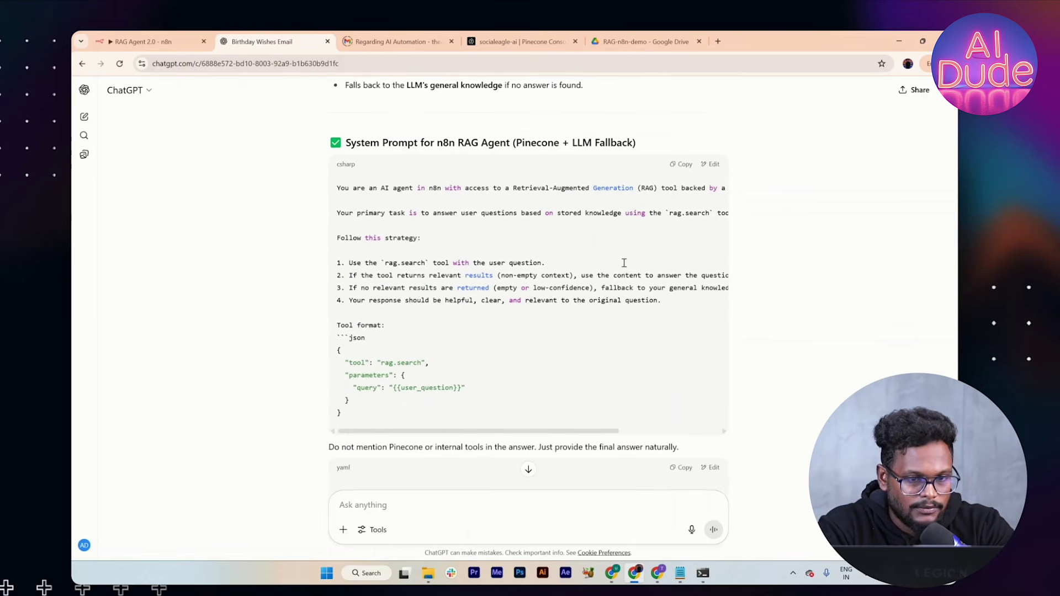
scroll(401, 286, "down", 1)
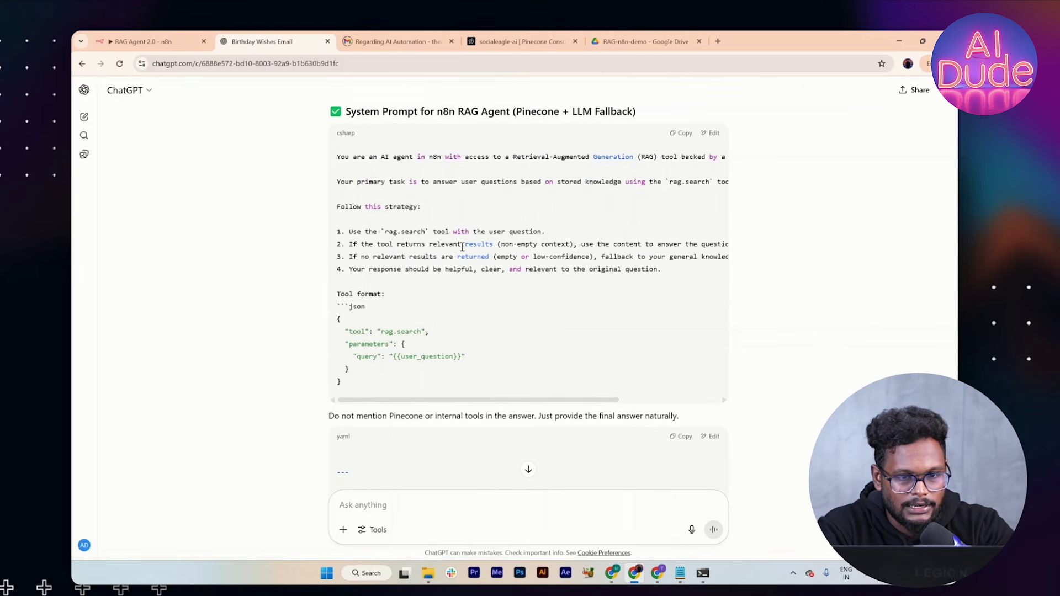
scroll(462, 247, "right", 3)
scroll(462, 247, "left", 3)
scroll(370, 277, "down", 1)
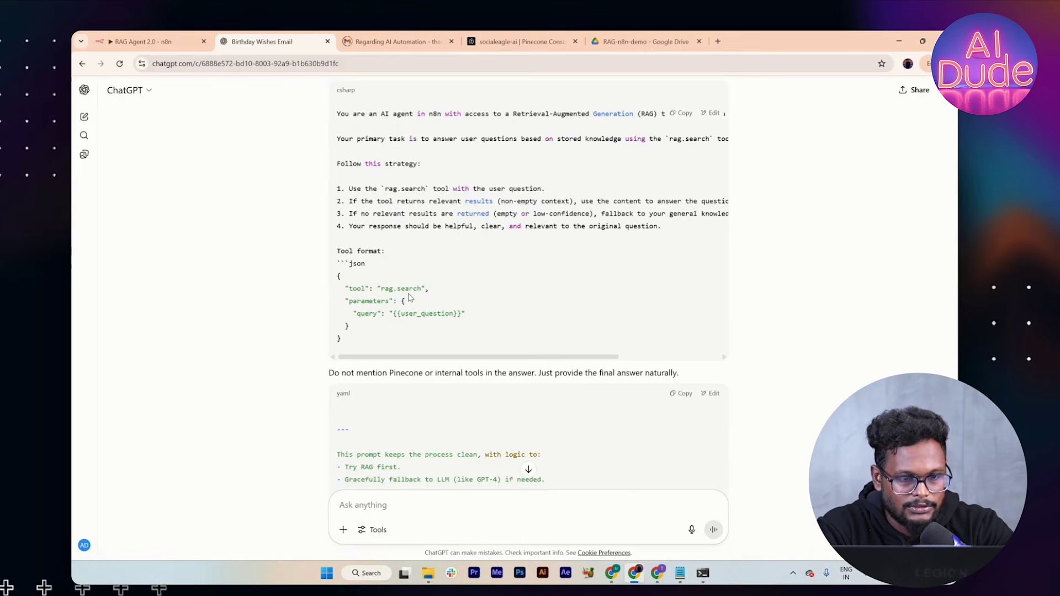
scroll(409, 298, "down", 3)
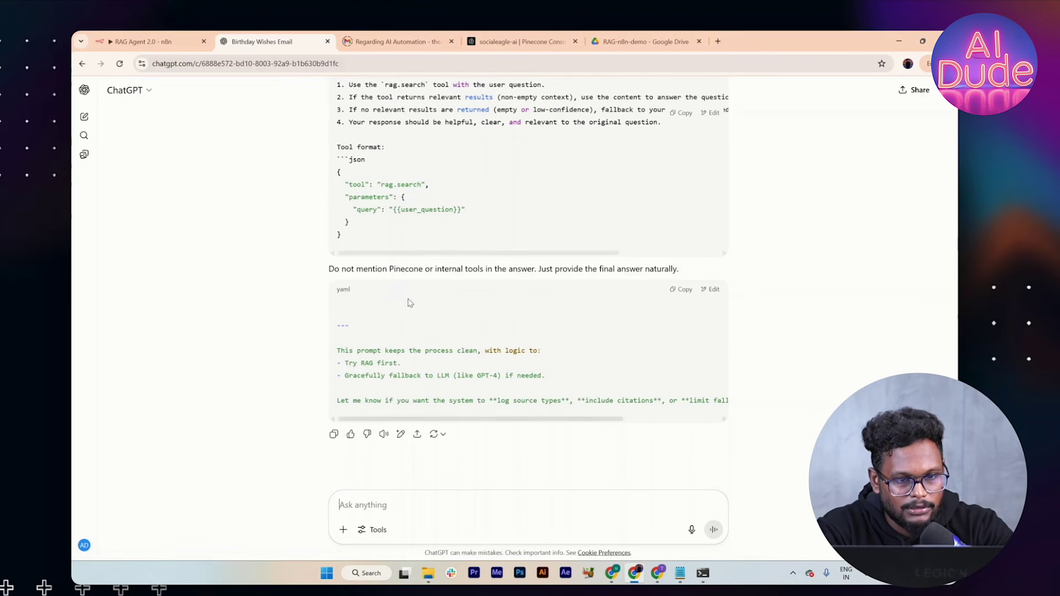
scroll(398, 334, "down", 1)
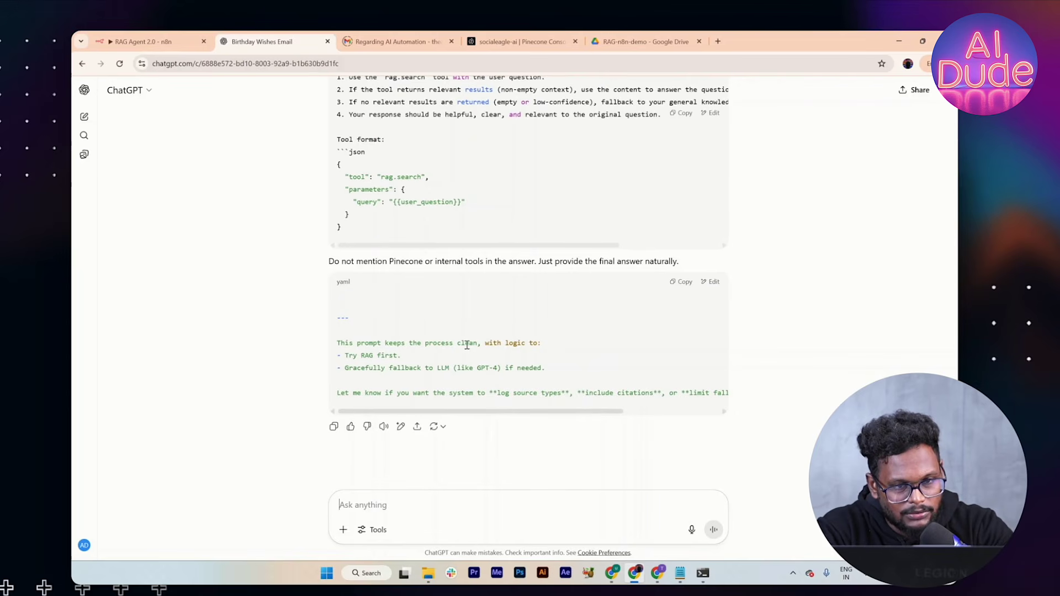
scroll(389, 169, "up", 3)
Step: Copy the system prompt's opening instructions and return to the n8n workflow
left_click_drag(661, 243, 338, 128)
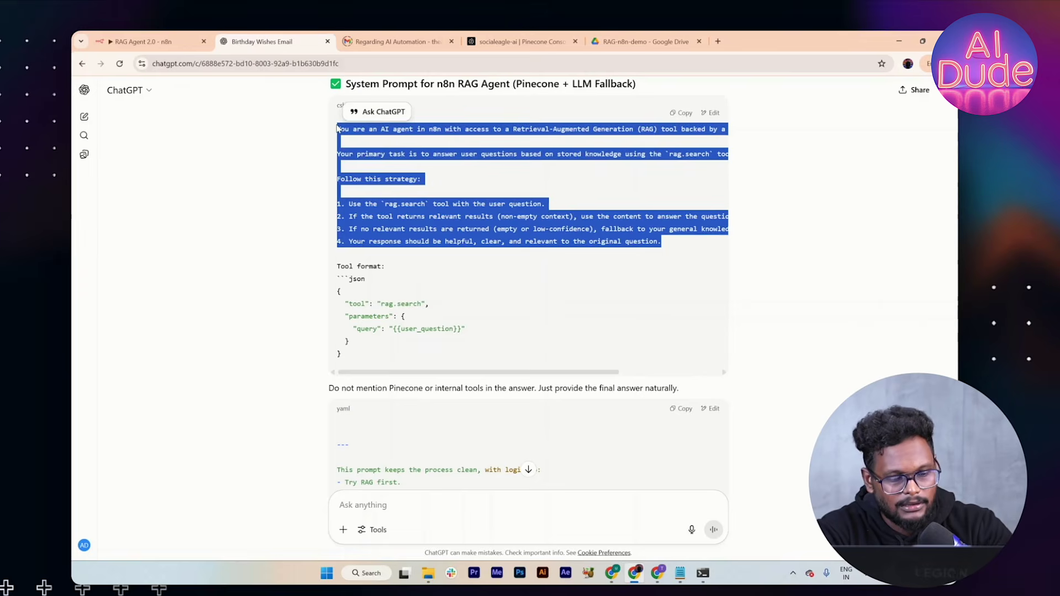
key("alt+Tab")
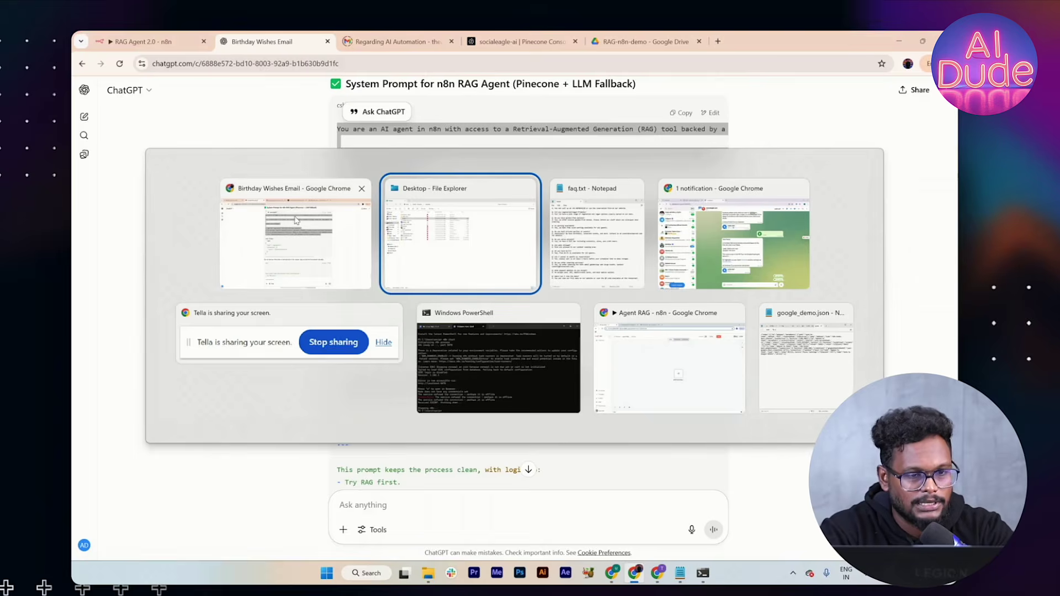
left_click(296, 221)
Step: Add a System Message option to the AI Agent and paste the ChatGPT prompt into it
left_click(145, 43)
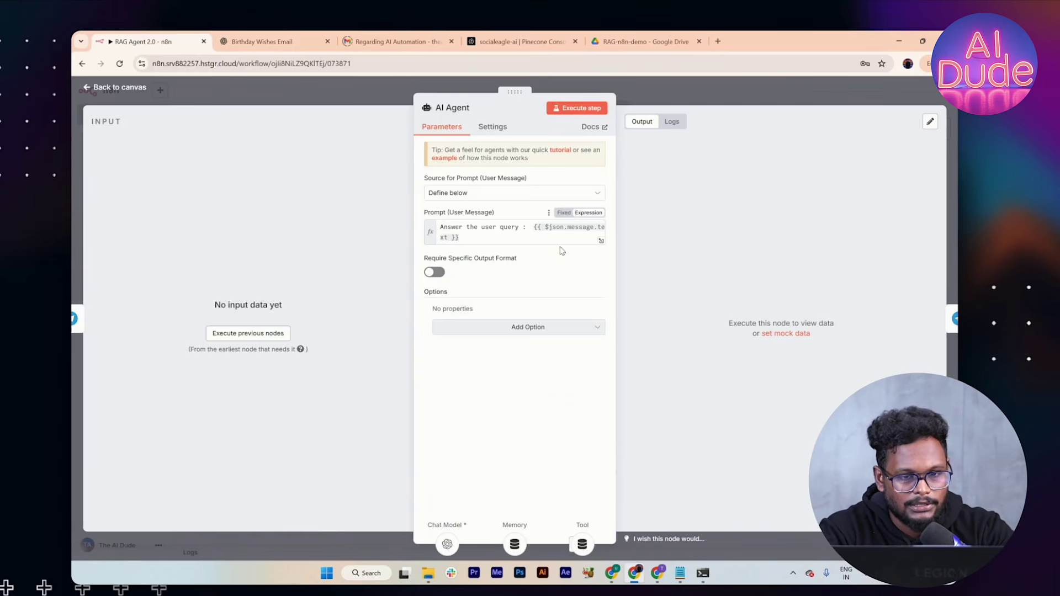
left_click(532, 327)
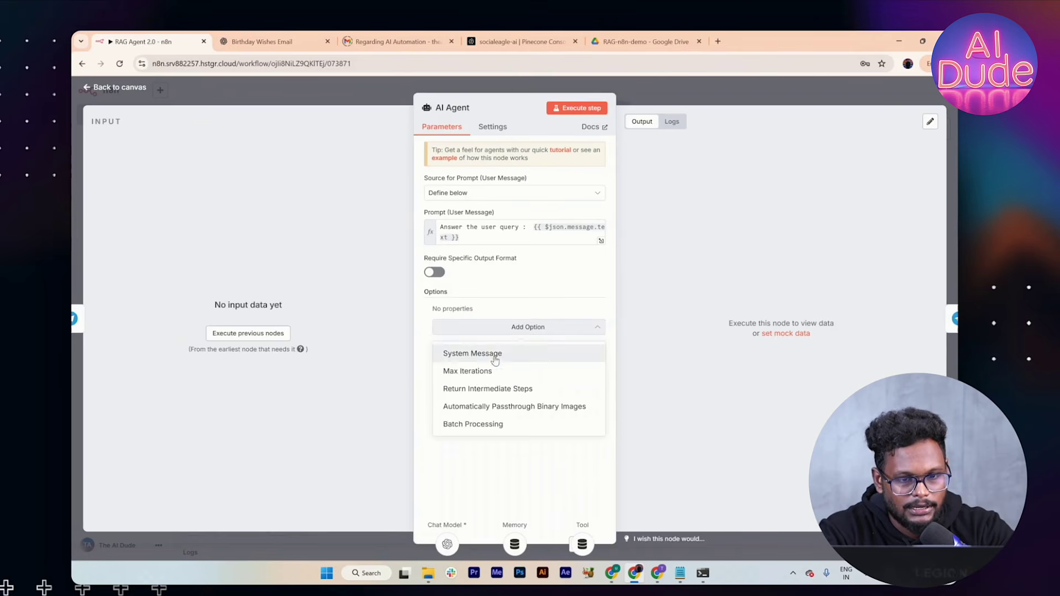
left_click(494, 360)
left_click(481, 342)
key("ctrl+a")
key("ctrl+v")
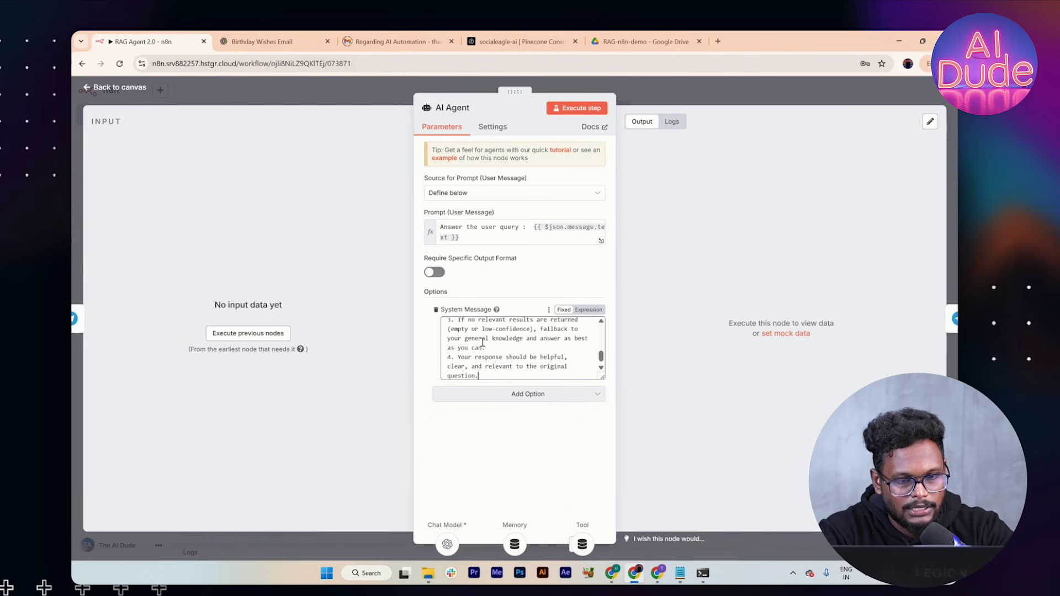
Step: Replace the rag_search tool mentions with 'pinecone' and 'pinecone vector db', then return to the canvas
scroll(482, 343, "up", 5)
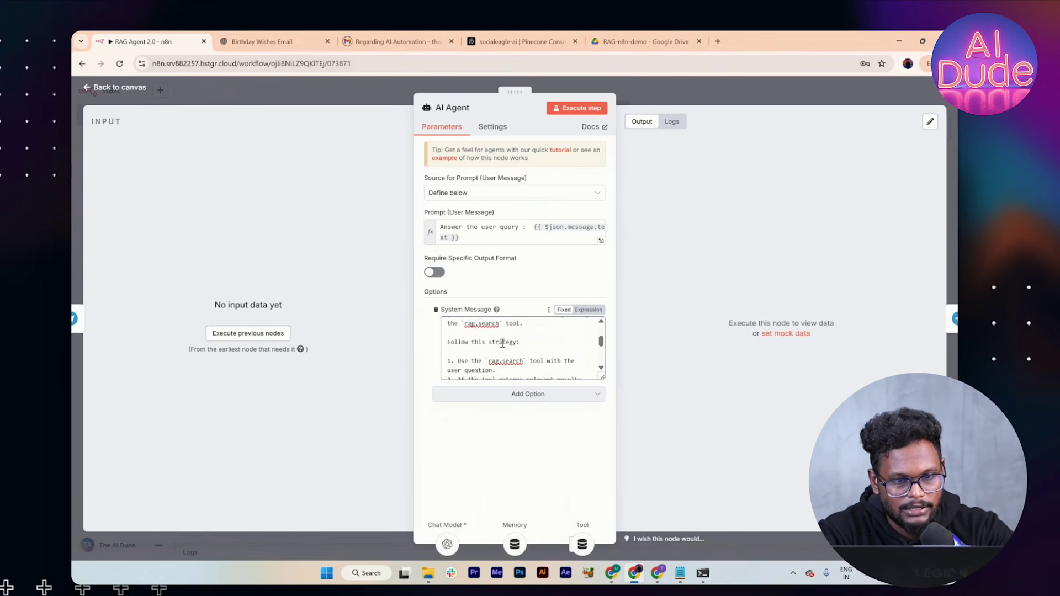
scroll(496, 340, "up", 2)
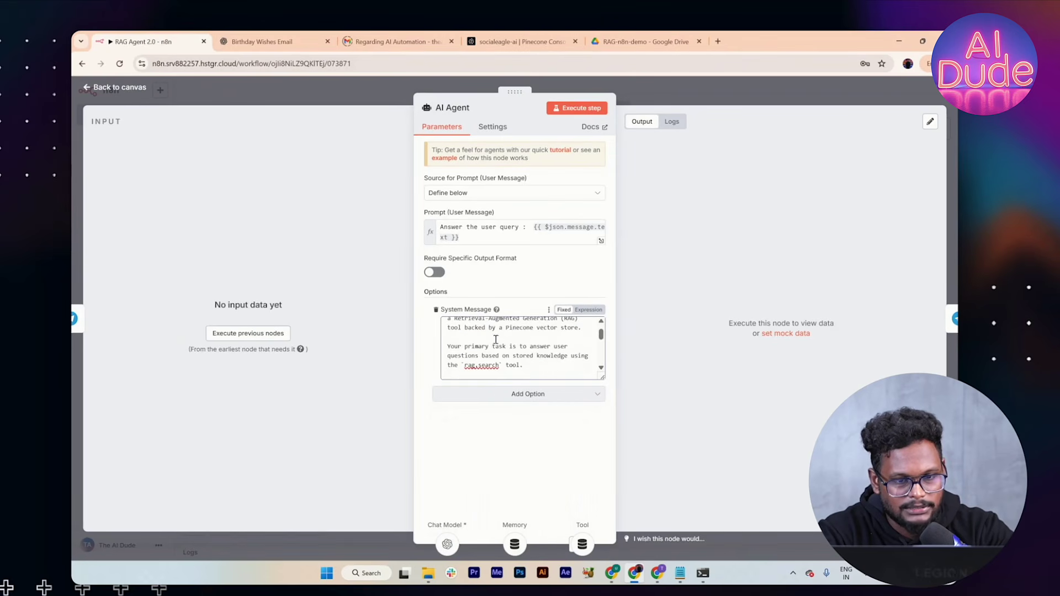
left_click(500, 367)
key("BackSpace")
key("BackSpace")
key("BackSpace")
key("BackSpace")
key("BackSpace")
key("BackSpace")
key("BackSpace")
key("BackSpace")
key("BackSpace")
key("BackSpace")
key("BackSpace")
key("BackSpace")
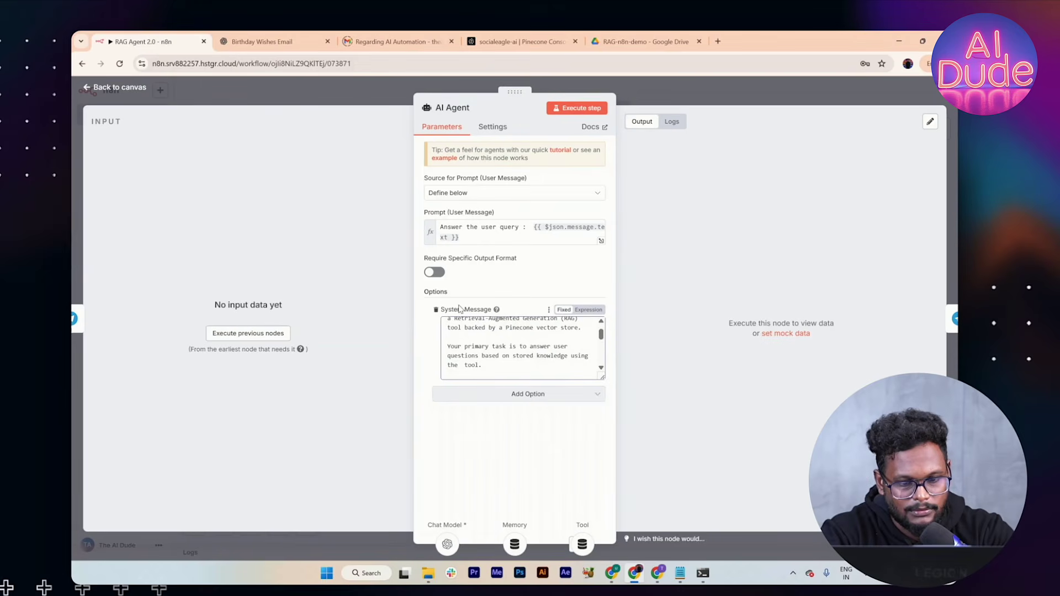
type("pinecone vectordb")
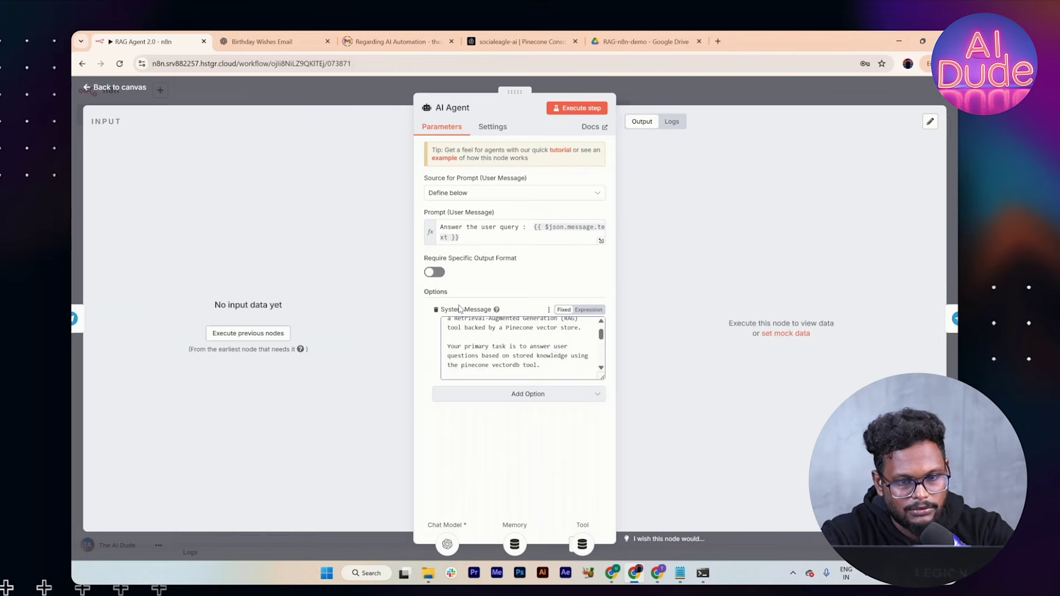
scroll(478, 360, "down", 3)
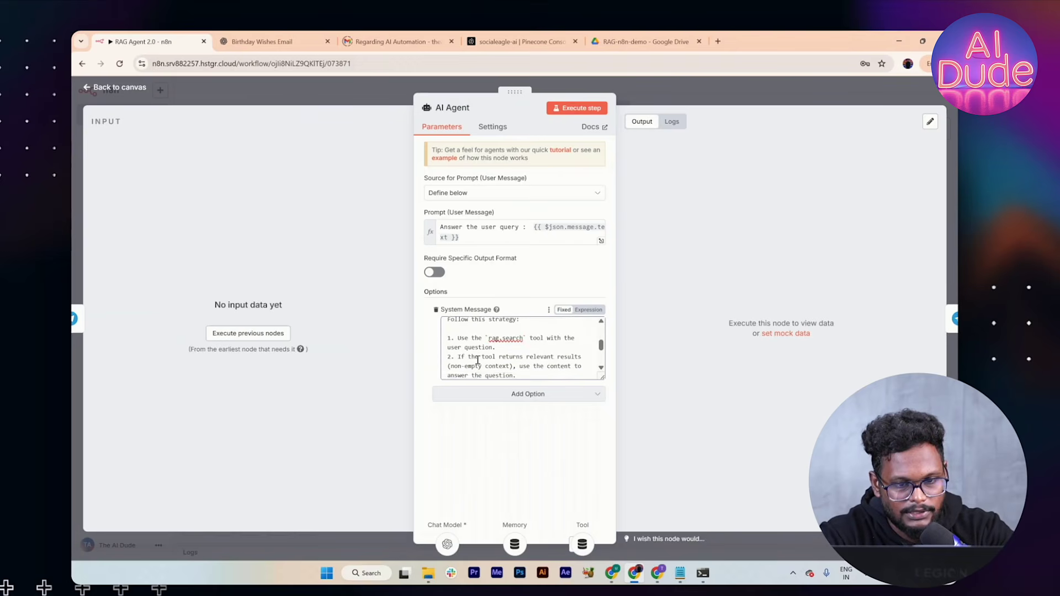
key("BackSpace")
key("BackSpace")
key("BackSpace")
key("BackSpace")
key("BackSpace")
key("BackSpace")
key("BackSpace")
key("BackSpace")
key("BackSpace")
key("BackSpace")
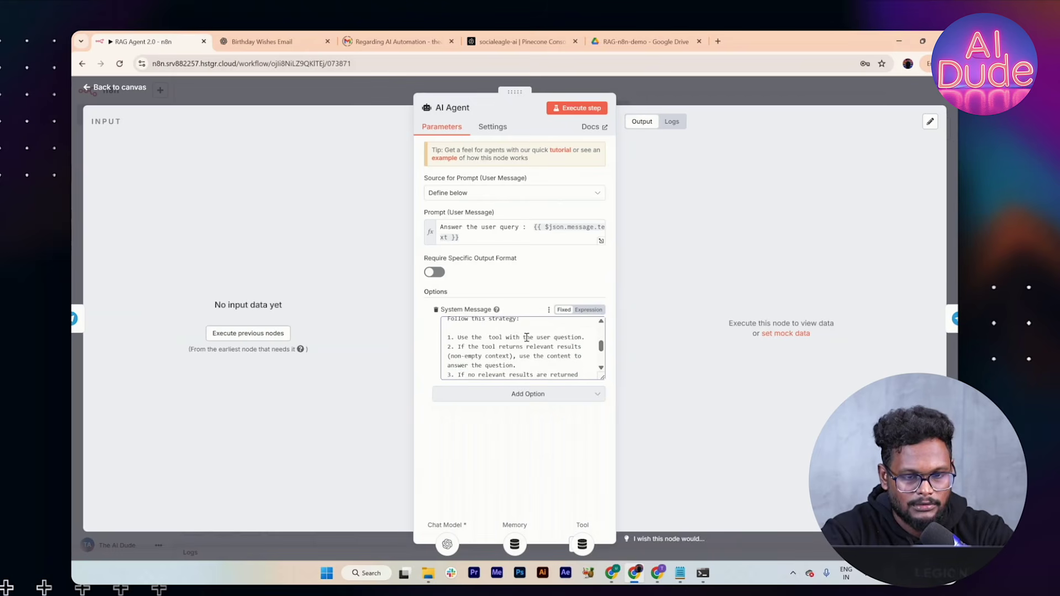
key("BackSpace")
key("BackSpace")
type("pinecone vector ")
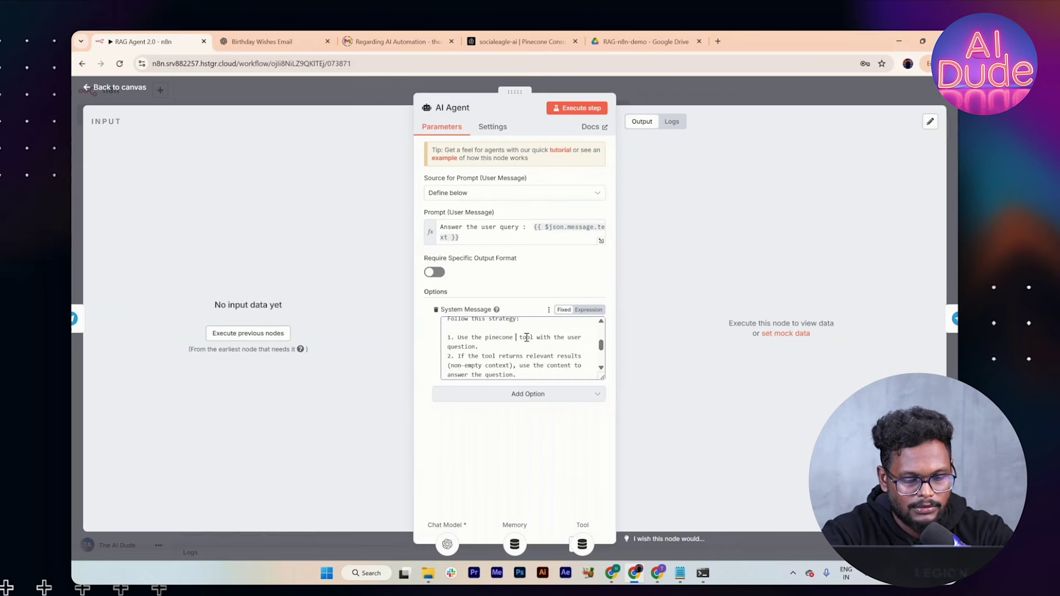
type("db")
scroll(526, 336, "down", 2)
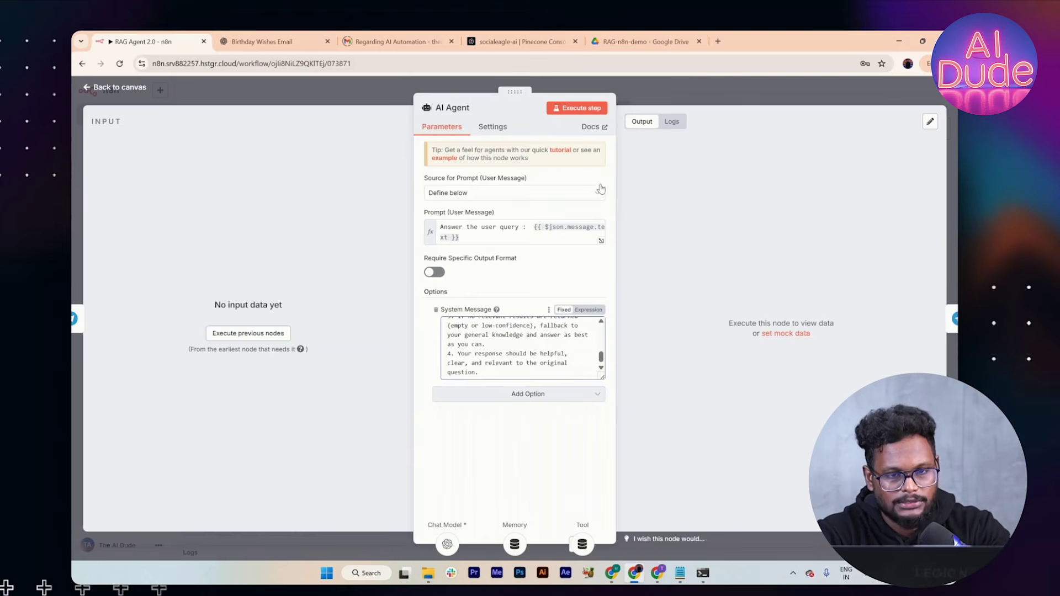
left_click(648, 103)
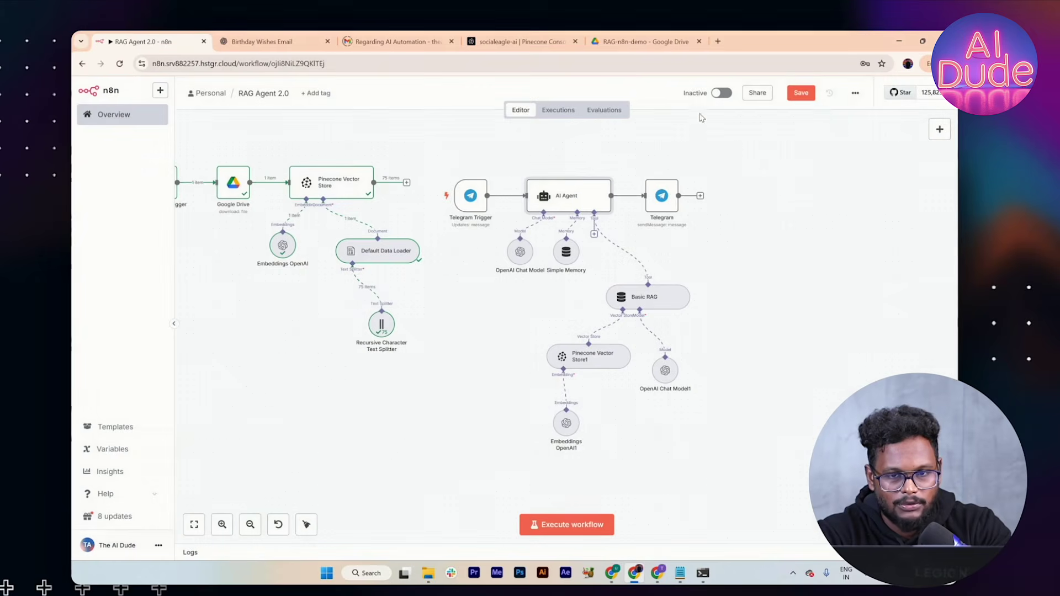
Step: Save the workflow and copy the 'parking available' question from faq.txt in Notepad
left_click(798, 93)
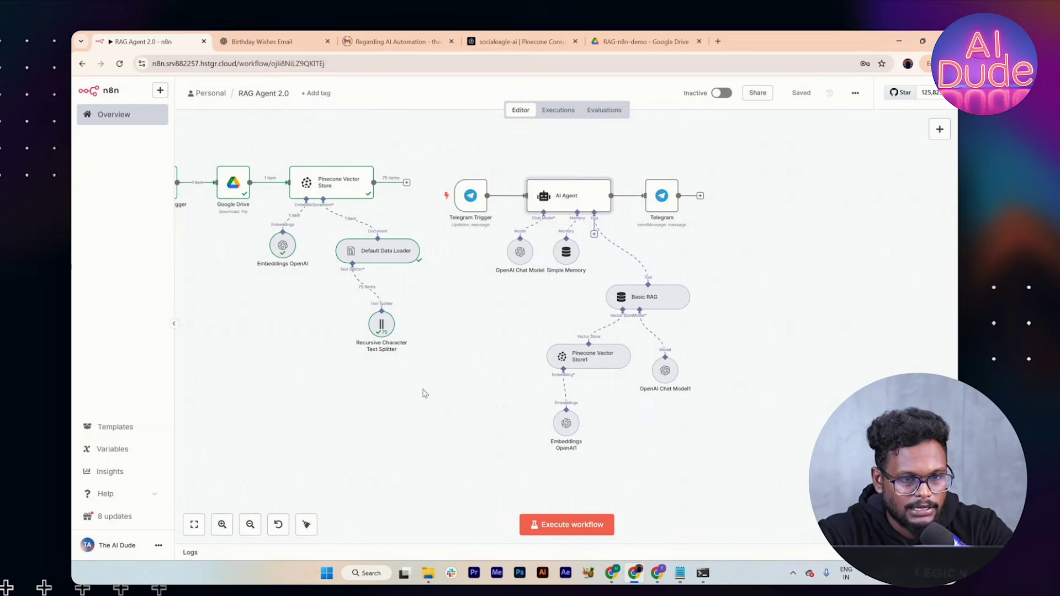
key("alt+Tab")
key("alt+Tab")
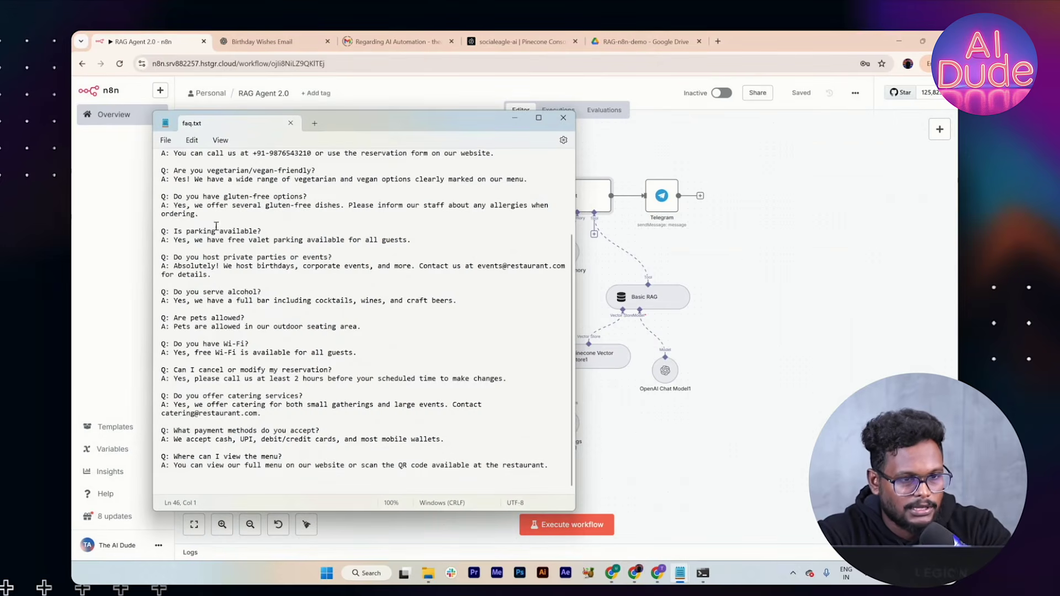
left_click_drag(184, 233, 260, 232)
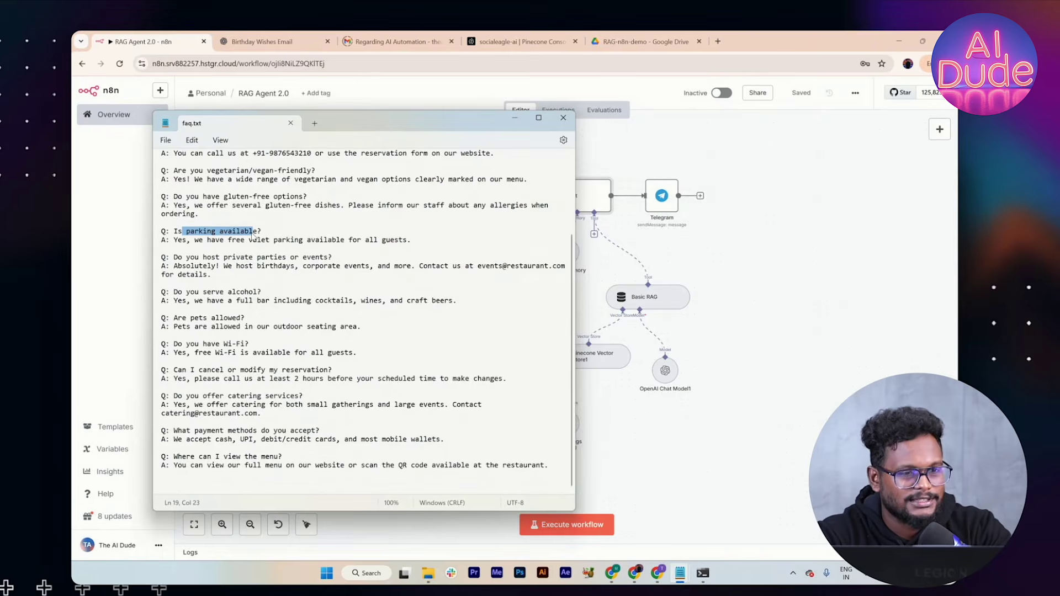
key("alt+Tab")
key("alt+Tab")
key("alt+Tab")
key("alt+Tab")
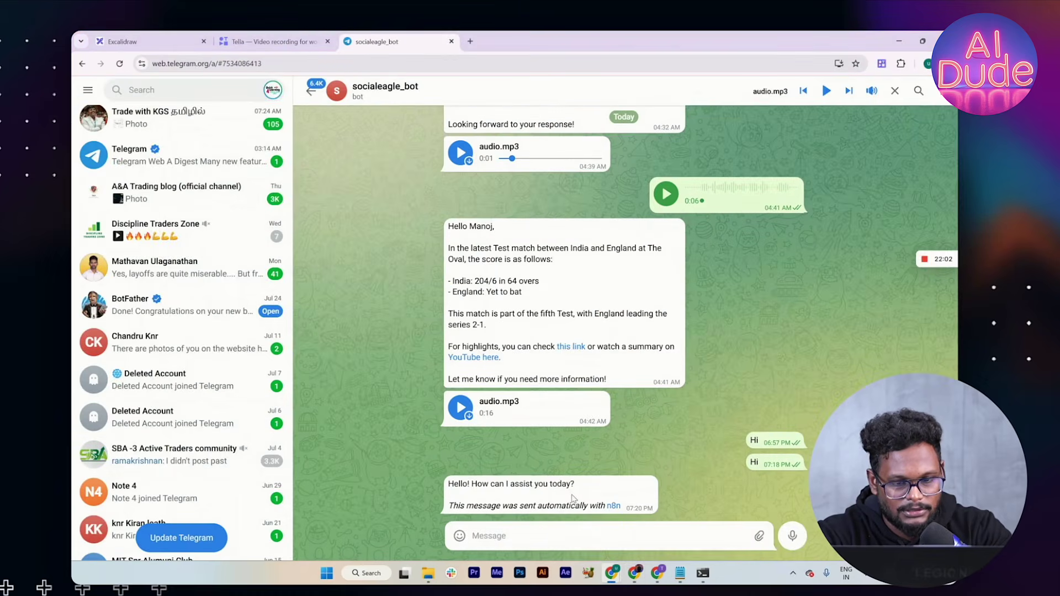
Step: Add Append n8n Attribution to the Telegram reply node, switch it off, and save the workflow
key("alt+Tab")
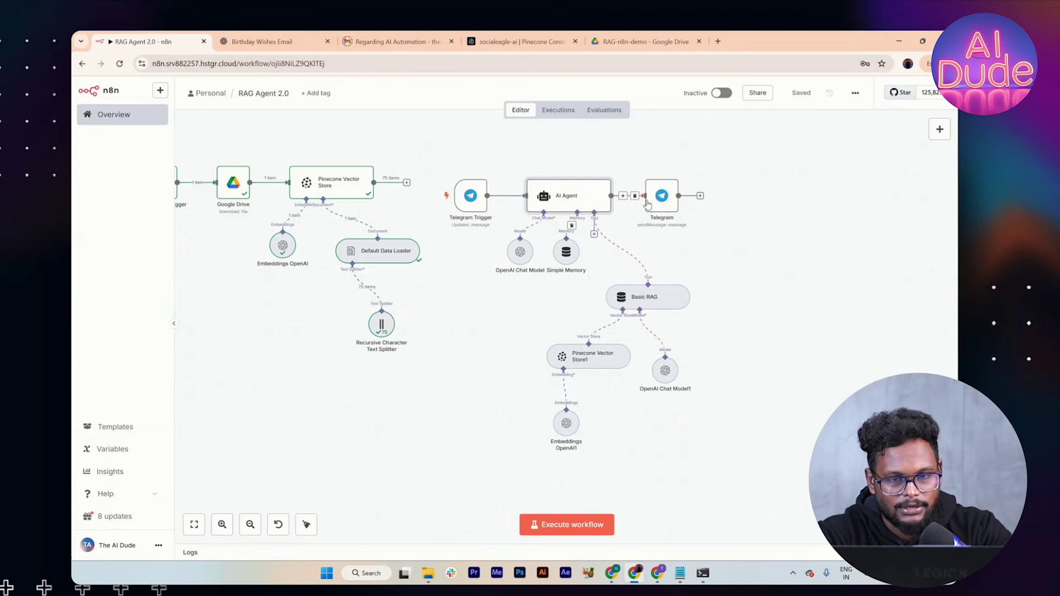
key("Return")
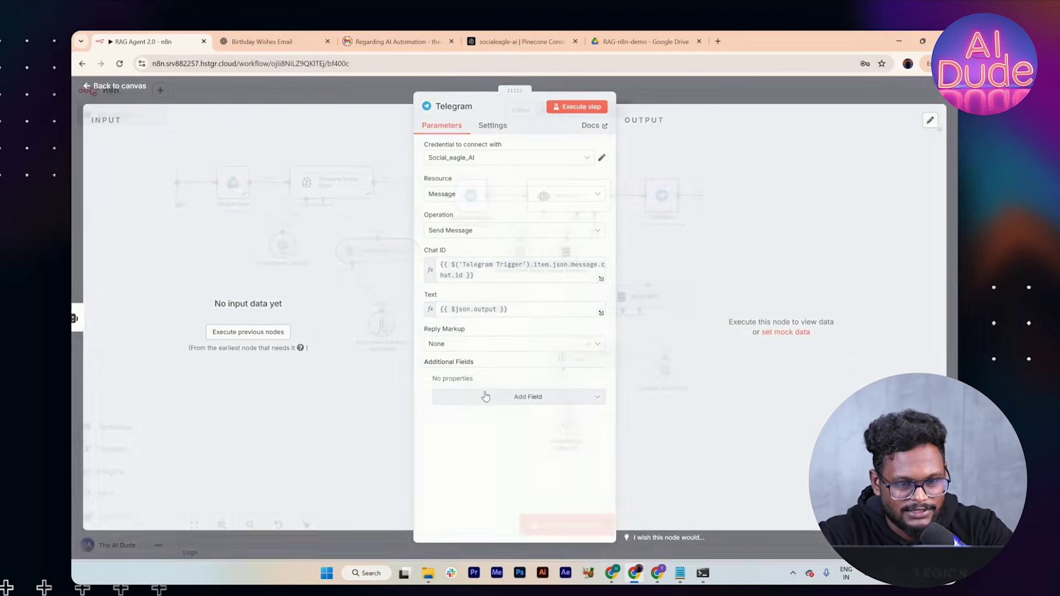
left_click(499, 396)
left_click(494, 426)
left_click(494, 425)
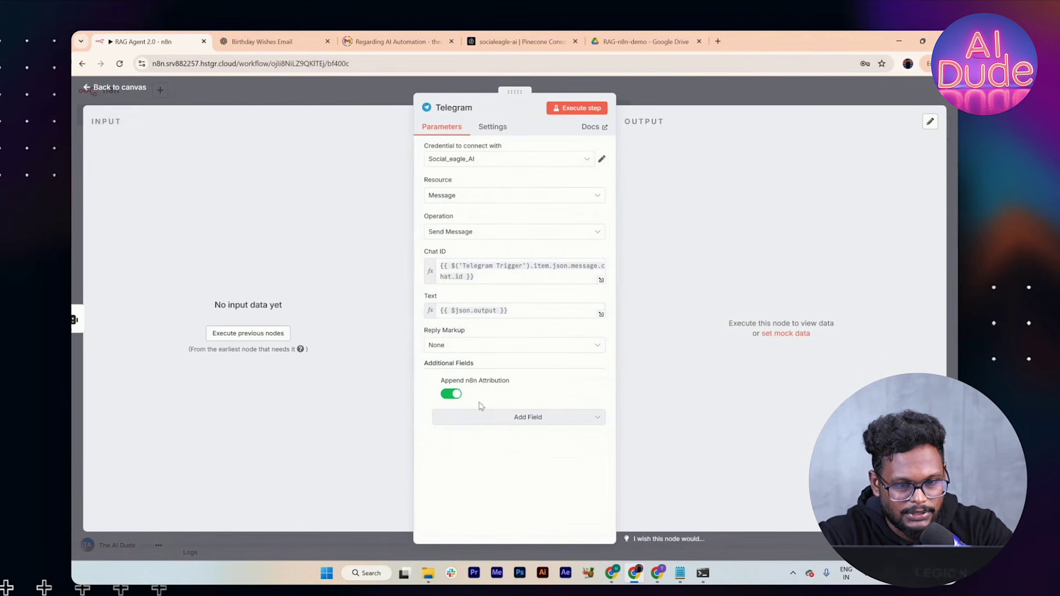
left_click(456, 394)
left_click(673, 103)
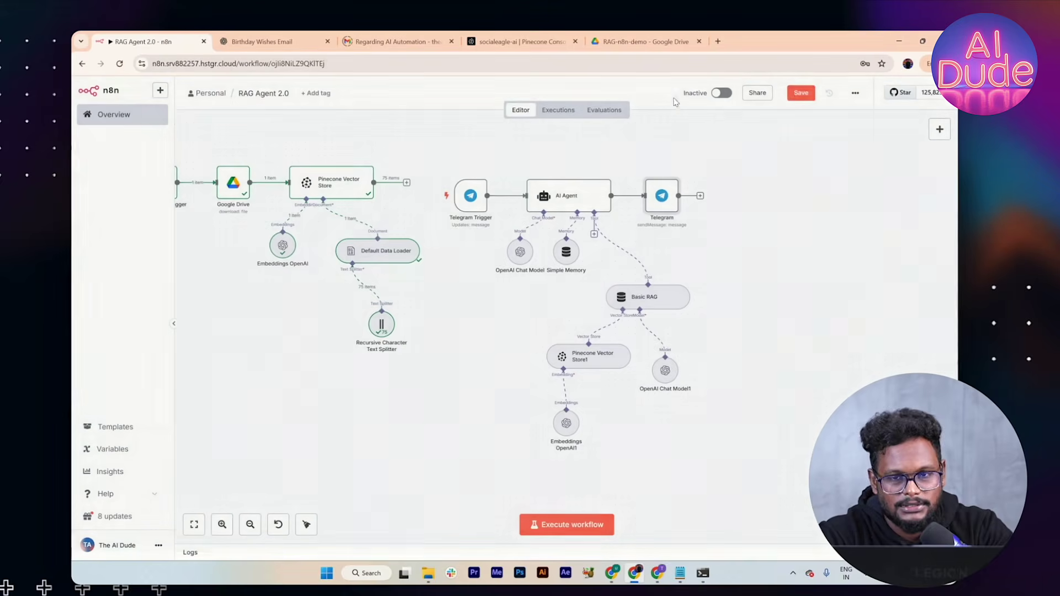
left_click(797, 92)
Step: Send 'Hello' to the bot, execute the workflow, and check the reply 'Hi there! How can I help you today?'
key("alt+Tab")
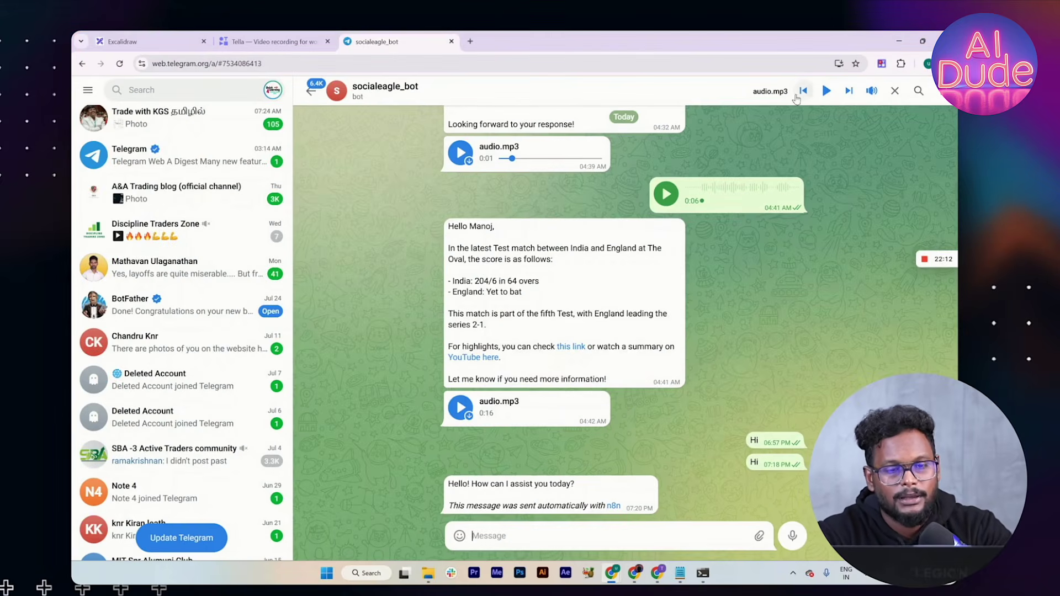
type("Hello")
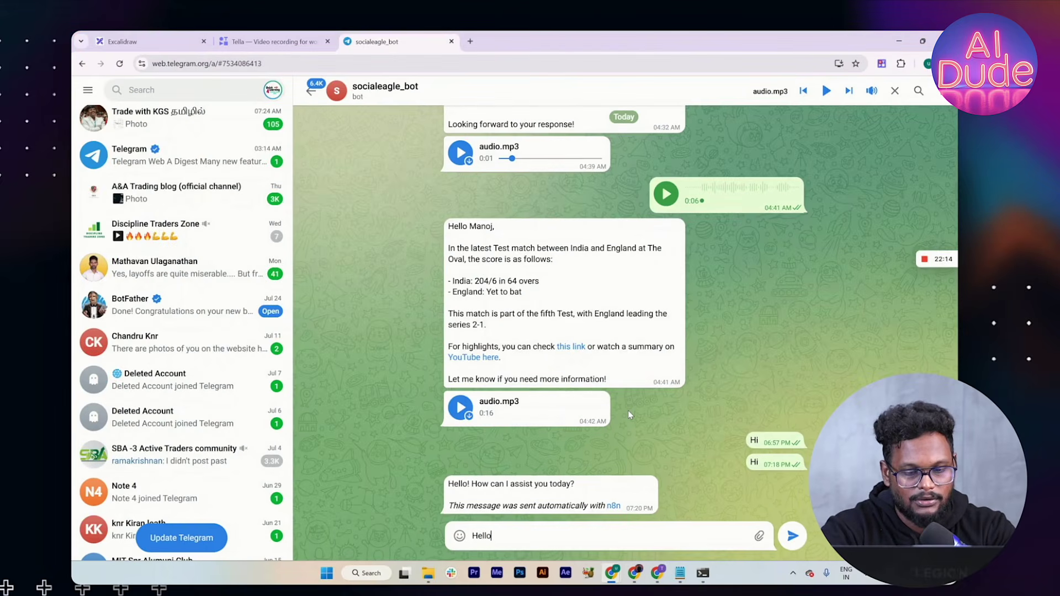
key("Return")
key("alt+Tab")
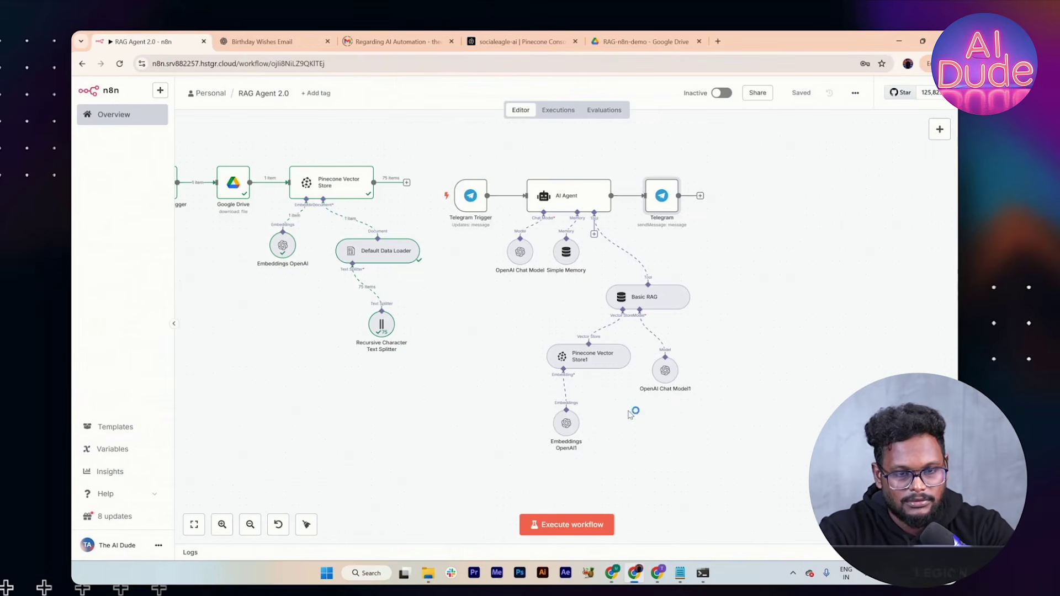
left_click(574, 524)
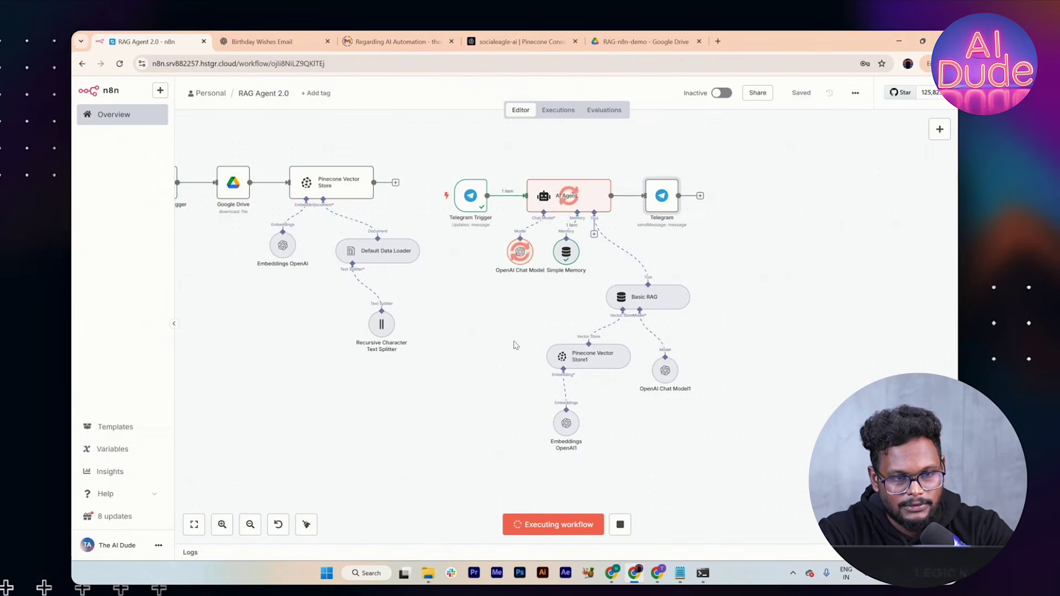
key("alt+Tab")
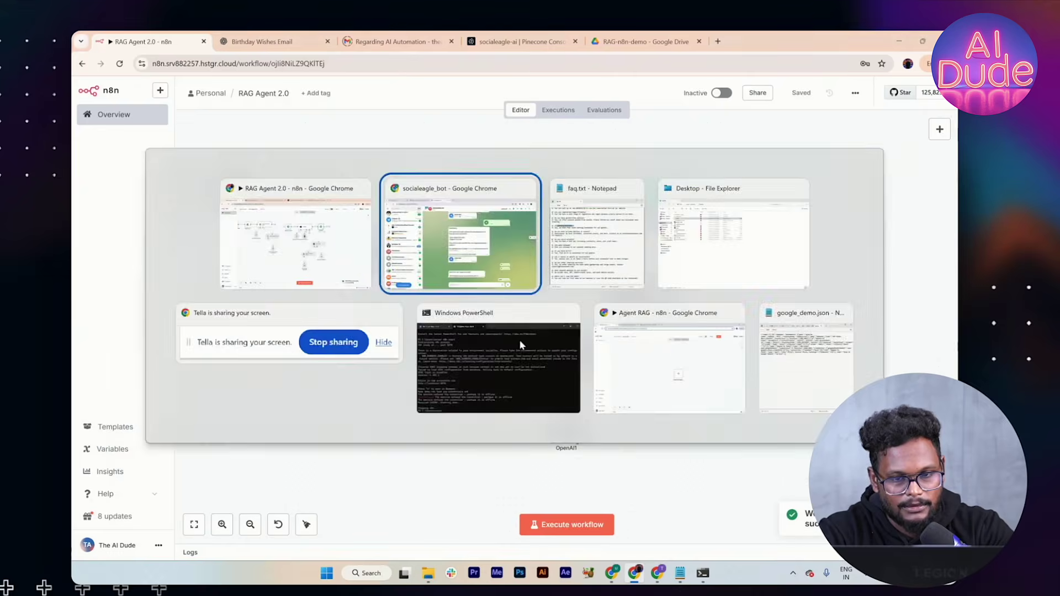
key("alt+Tab")
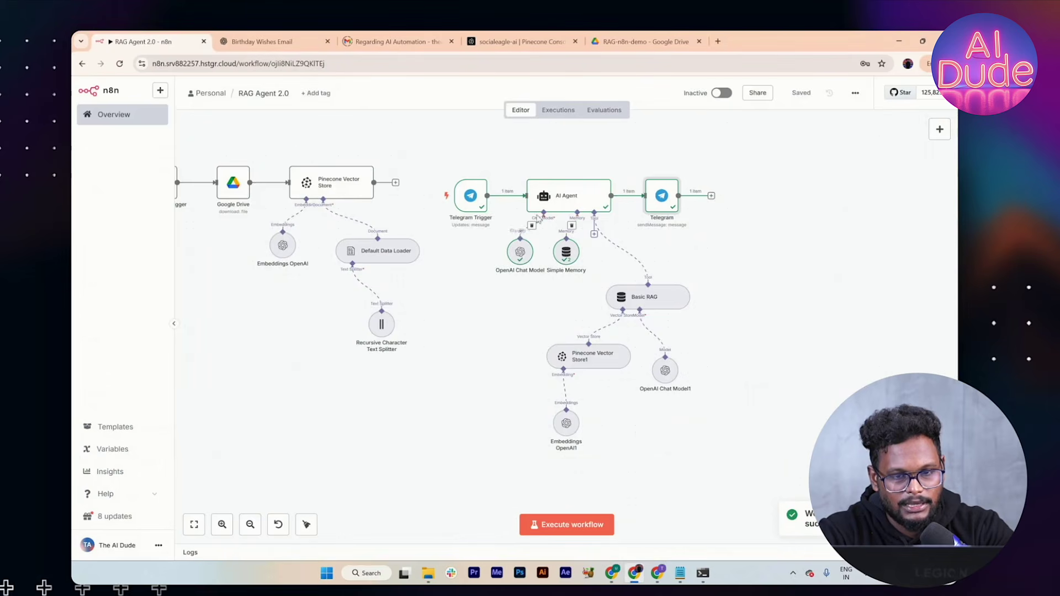
key("alt+Tab")
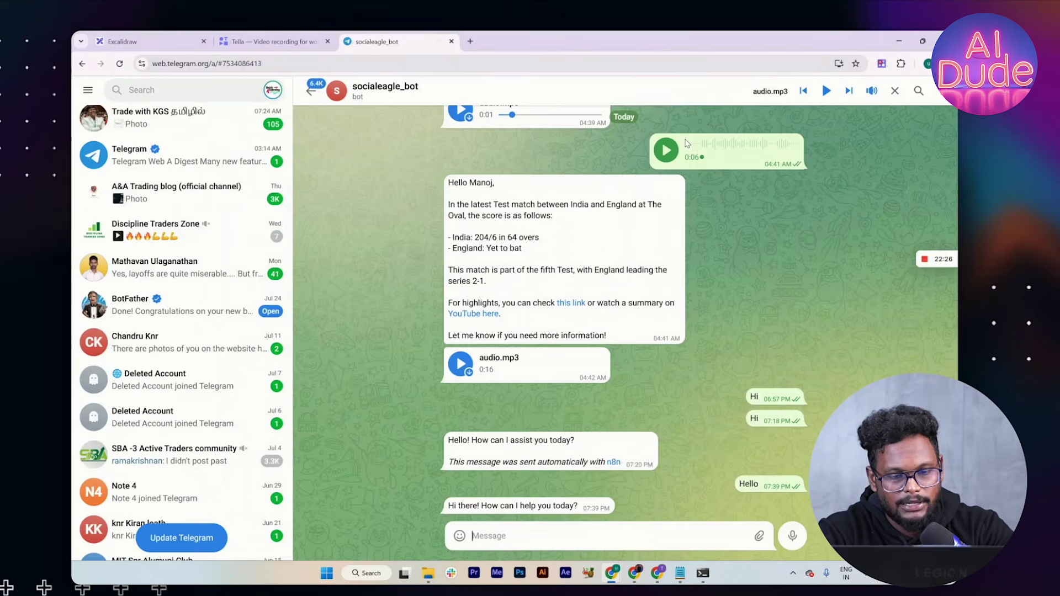
Step: Ask the bot 'Is the parking available?', execute the workflow, and read its uncertain reply
type("Is the parking avaialbe")
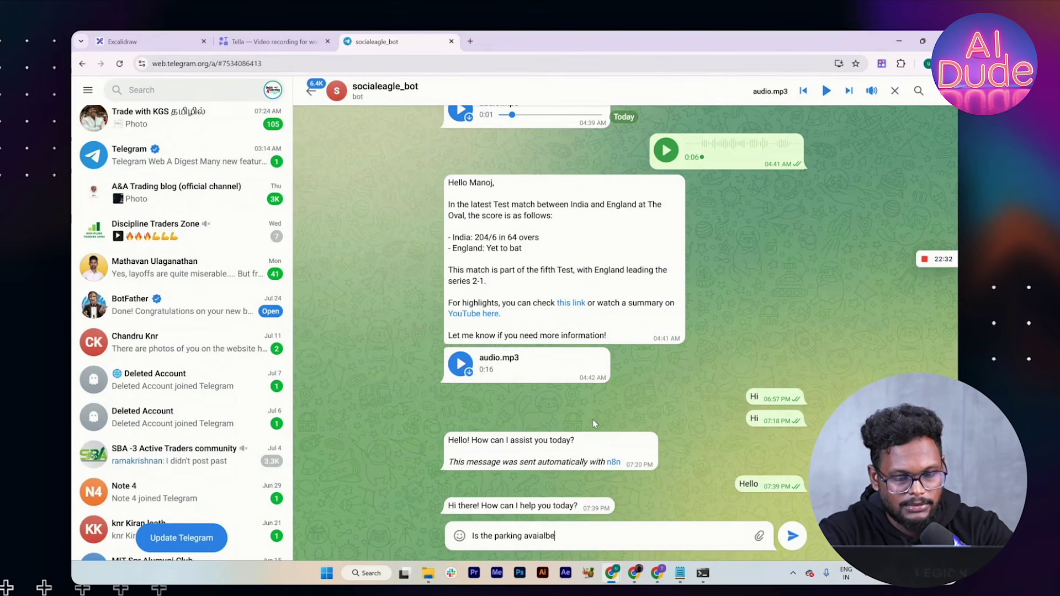
key("BackSpace")
key("BackSpace")
key("BackSpace")
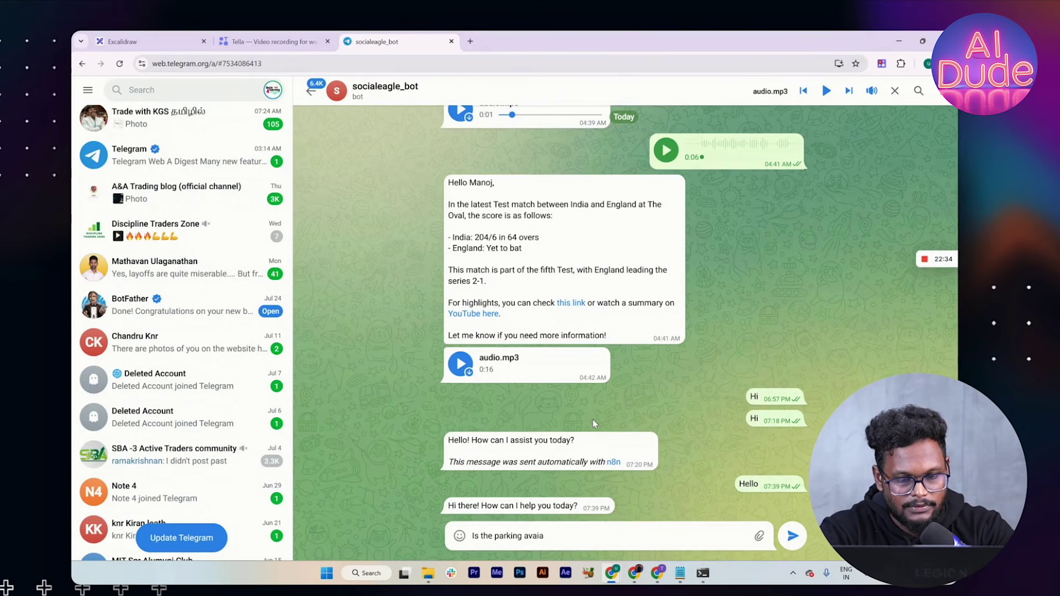
key("BackSpace")
type("lable")
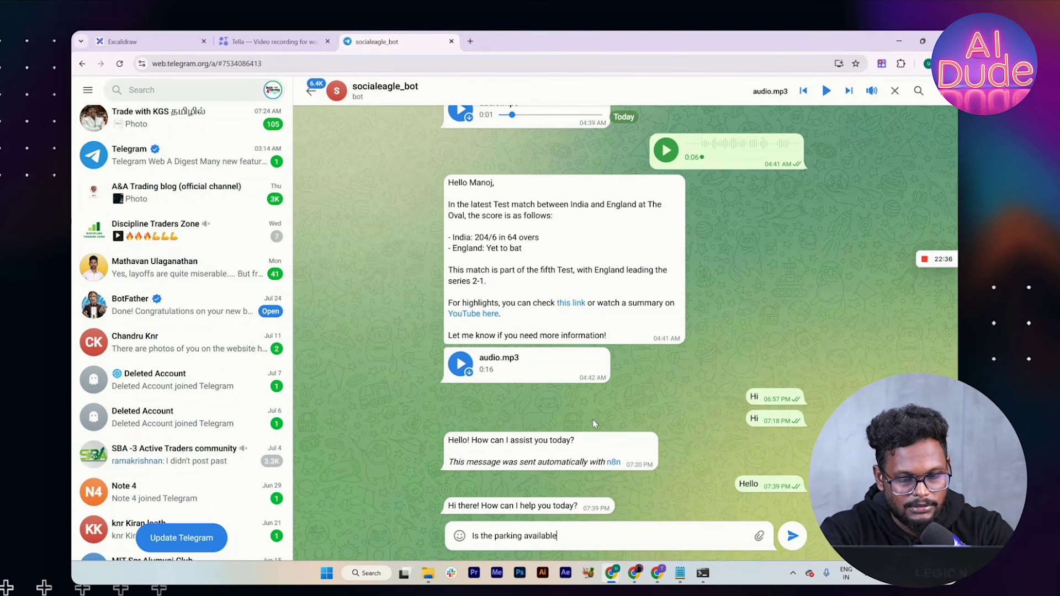
type("?")
key("Return")
key("alt+Tab")
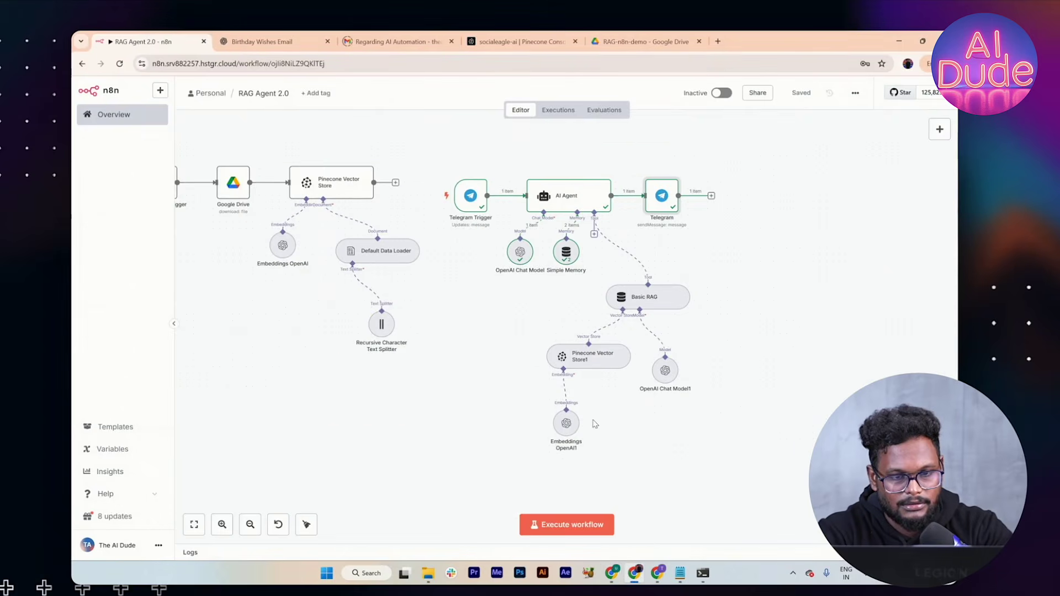
left_click(568, 523)
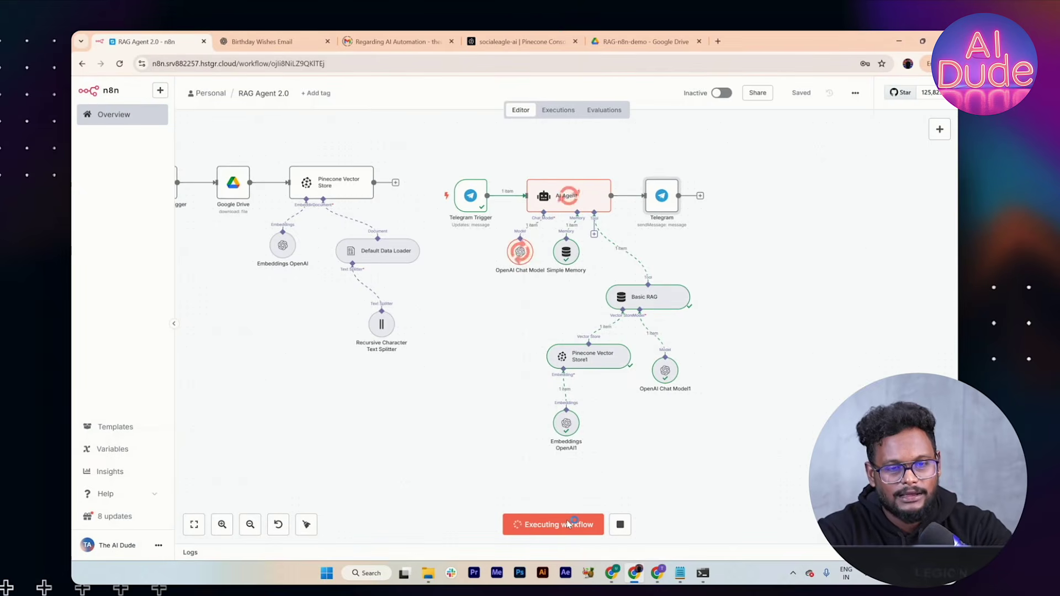
key("alt+Tab")
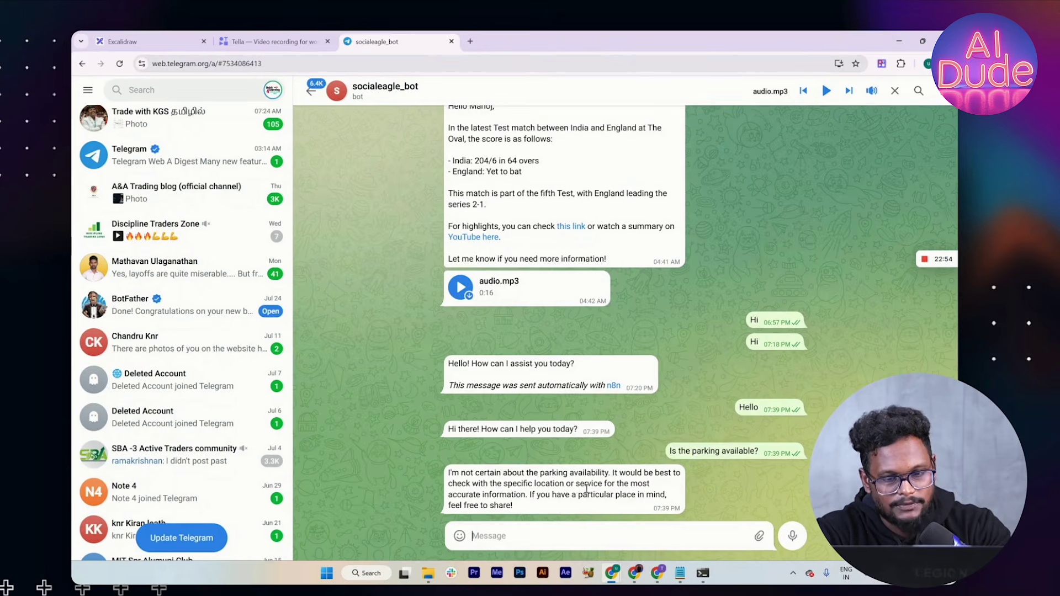
key("alt+Tab")
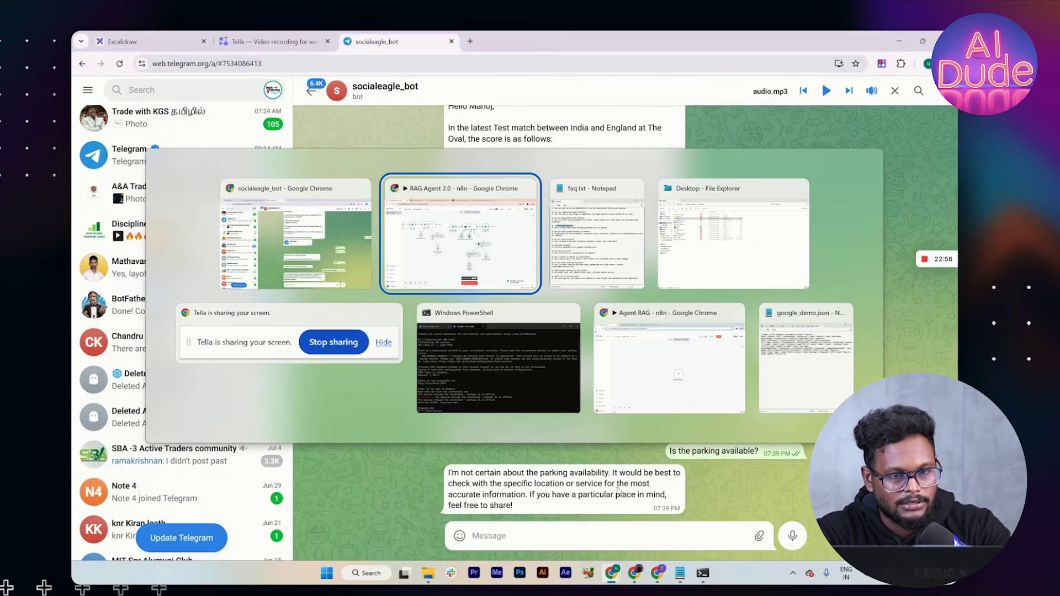
key("alt+Tab")
key("alt+Tab")
key("alt+Tab")
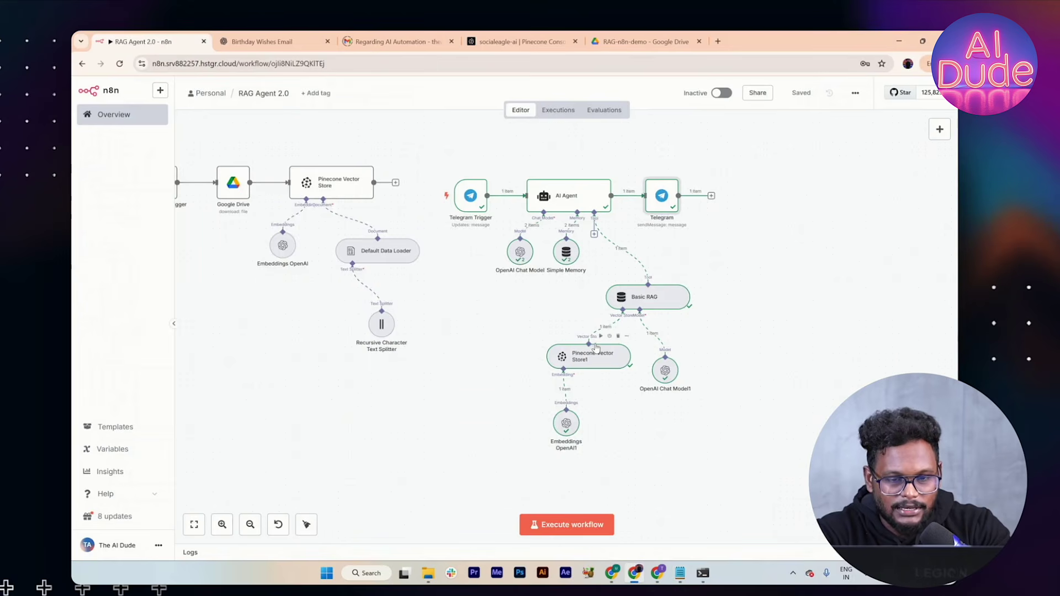
Step: Review the OpenAI Chat Model1 and Pinecone Vector Store1 nodes, then bring up the AI Agent's prompt settings
double_click(666, 371)
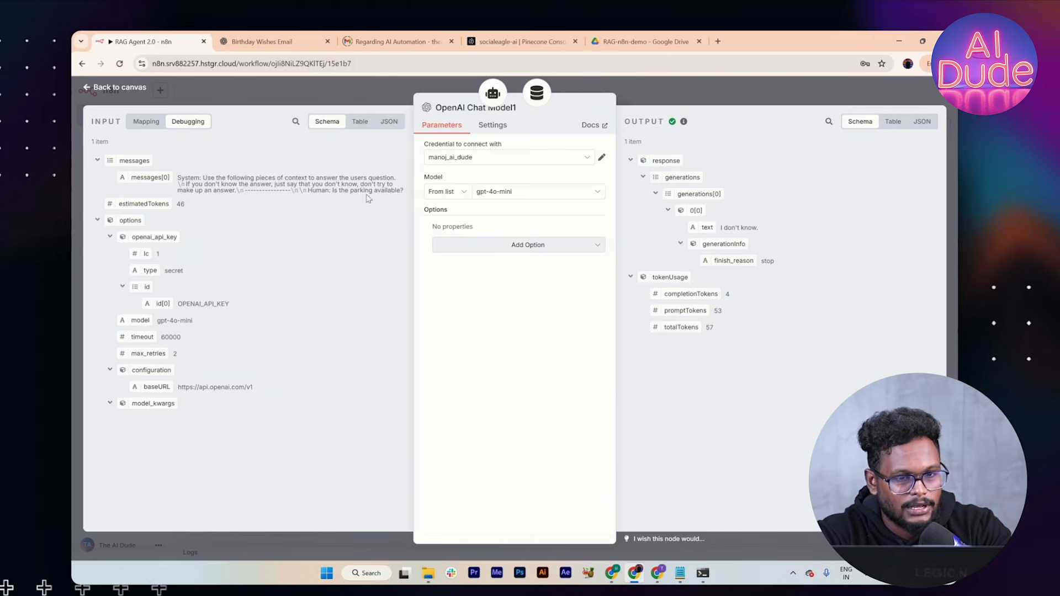
left_click(641, 97)
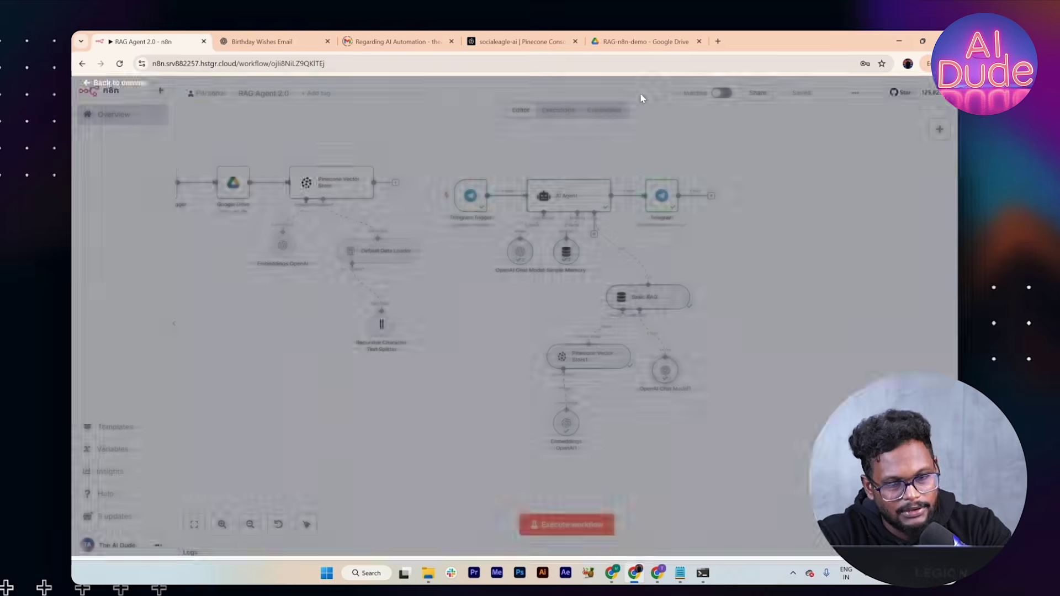
double_click(572, 366)
left_click(538, 285)
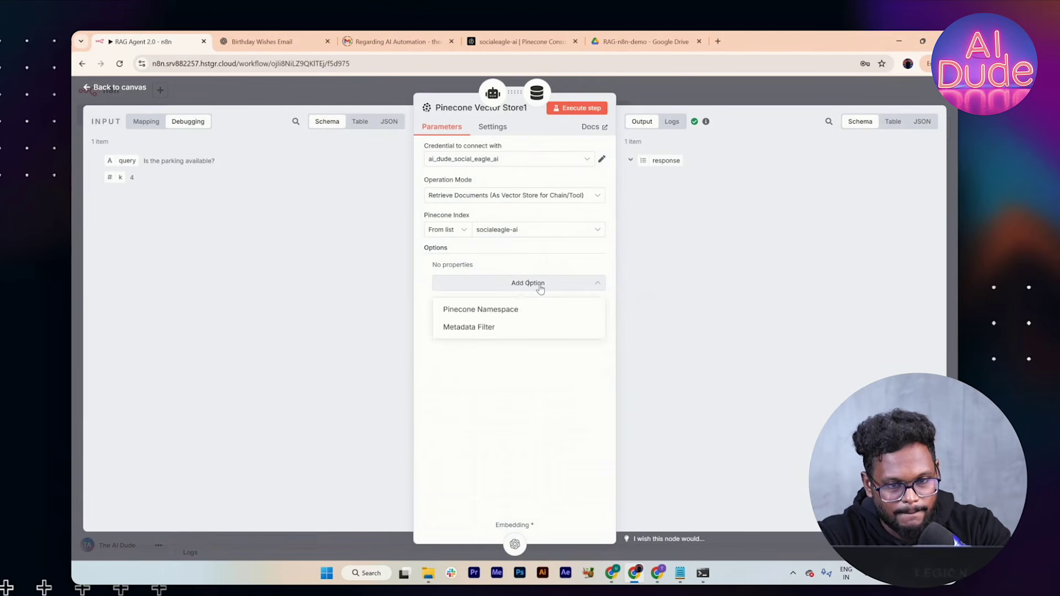
left_click(512, 265)
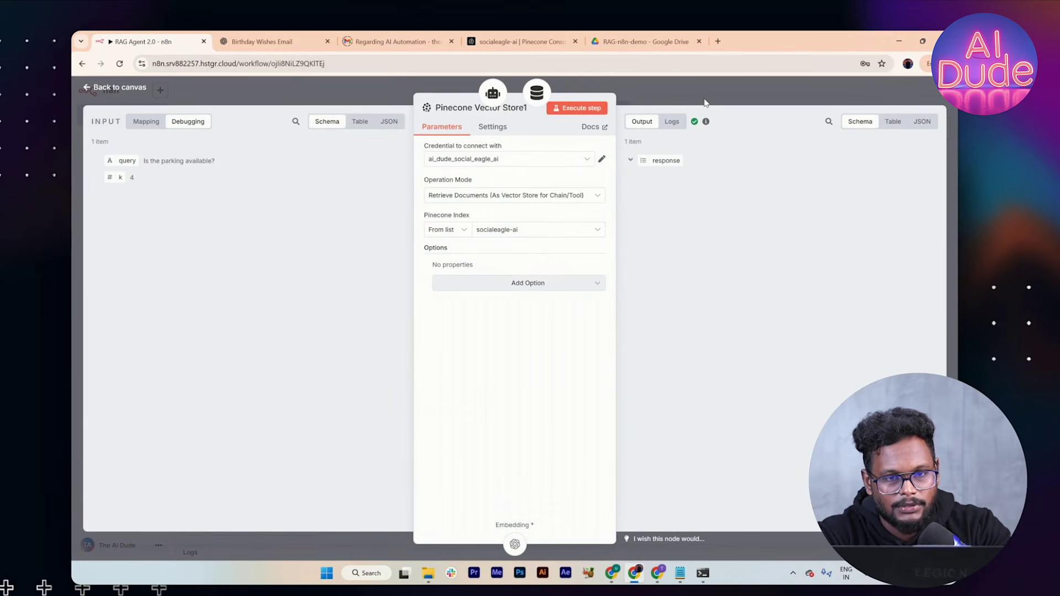
left_click(706, 102)
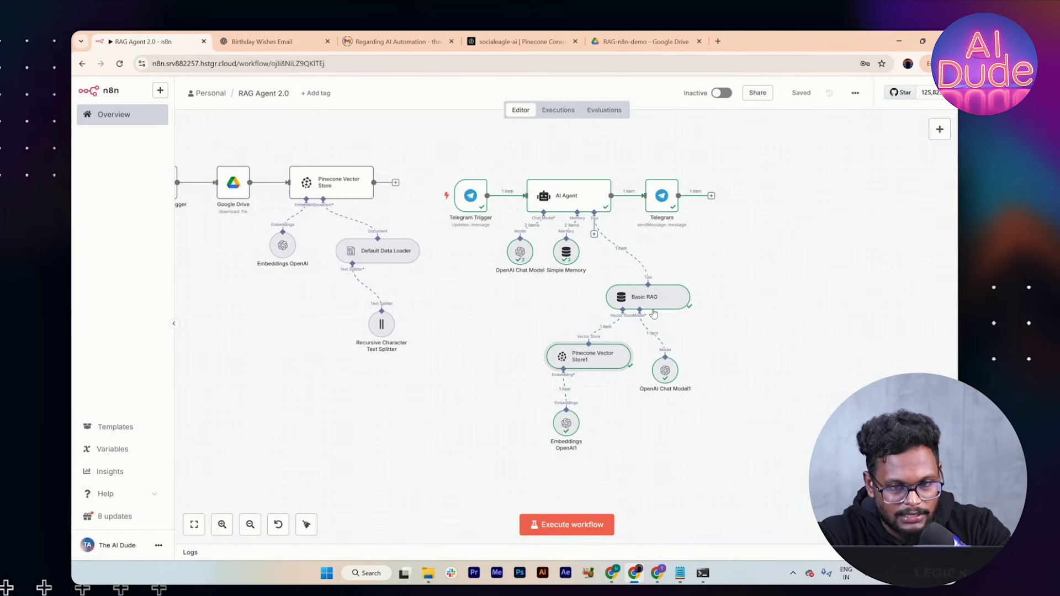
double_click(571, 203)
scroll(497, 360, "down", 5)
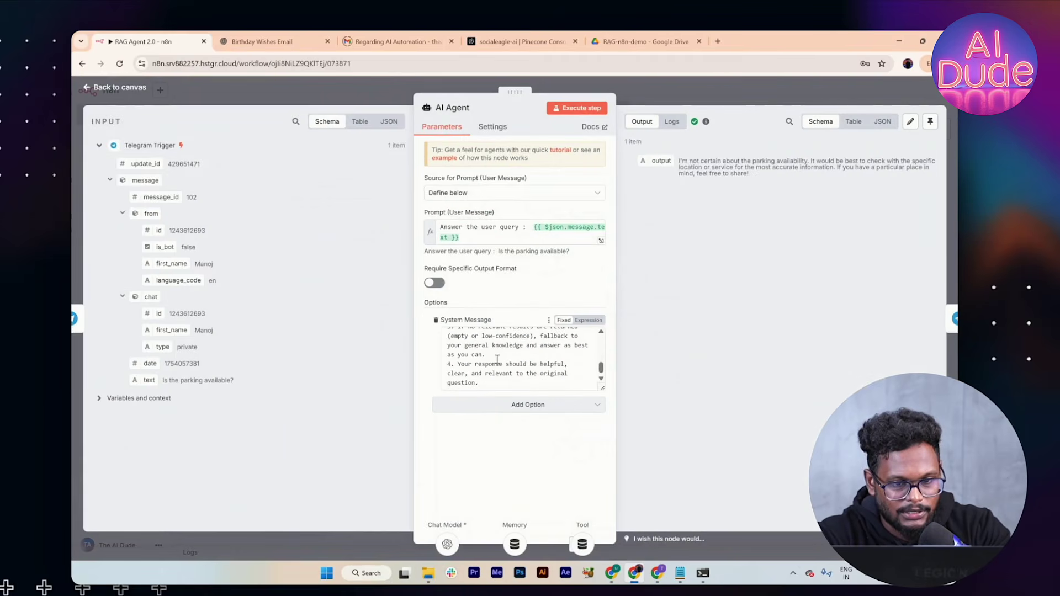
Step: Clear the system message and write 'You are a RAG AI Agent, call the retrieval tool and fetch…'
left_click(491, 380)
key("ctrl+a")
key("BackSpace")
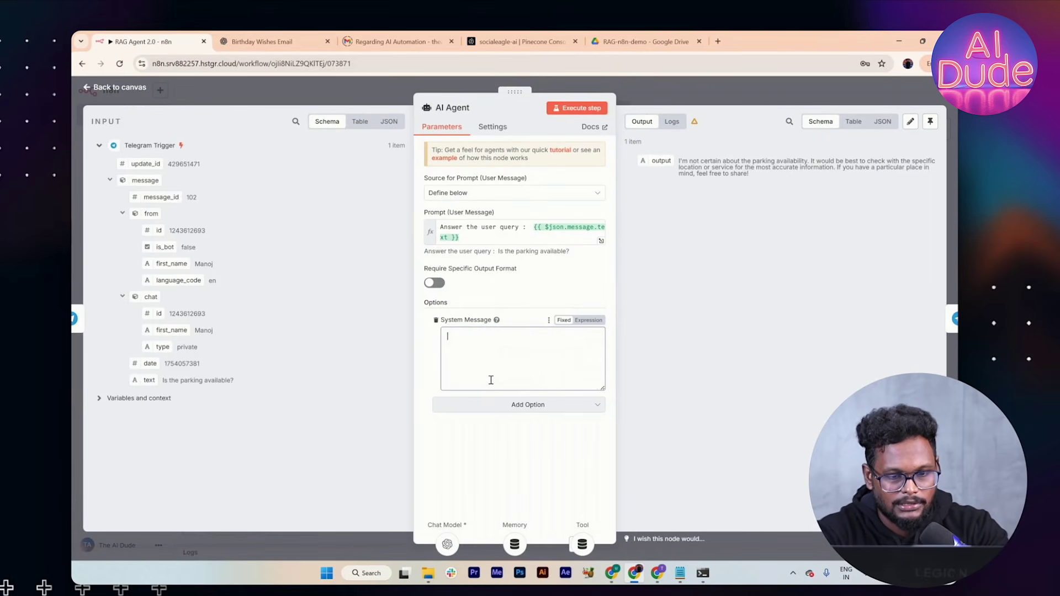
type("You are a RAG AI Agent")
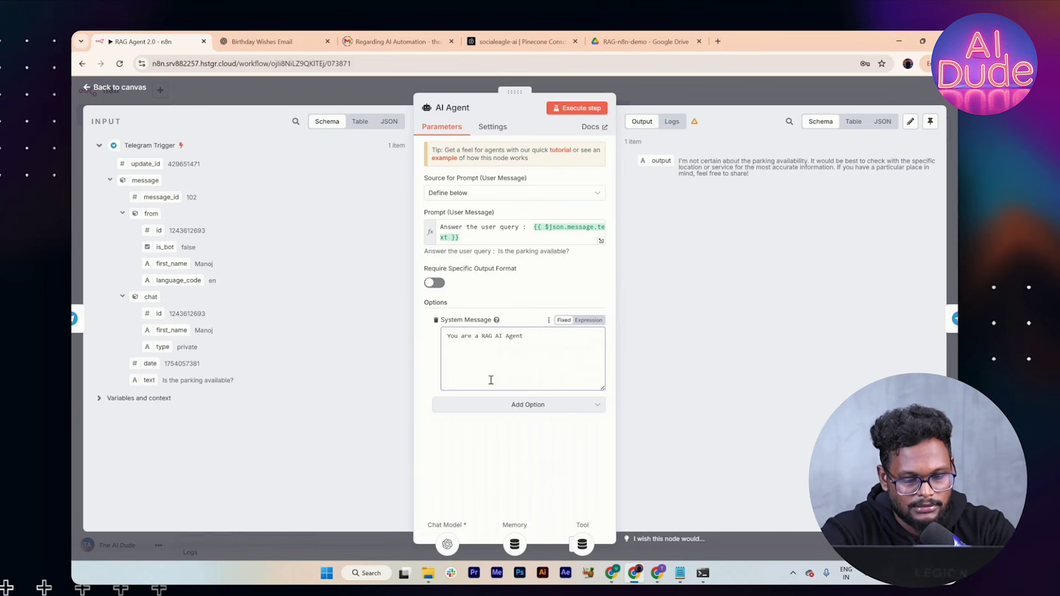
type("all the retrieval tool and fetch the correct detail")
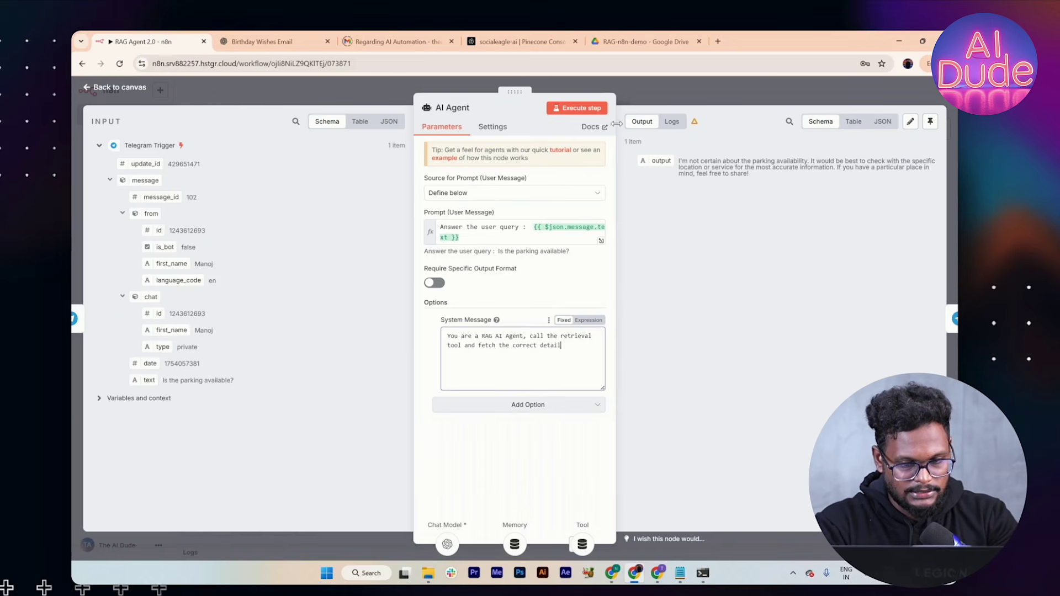
type("rom the vector DB,")
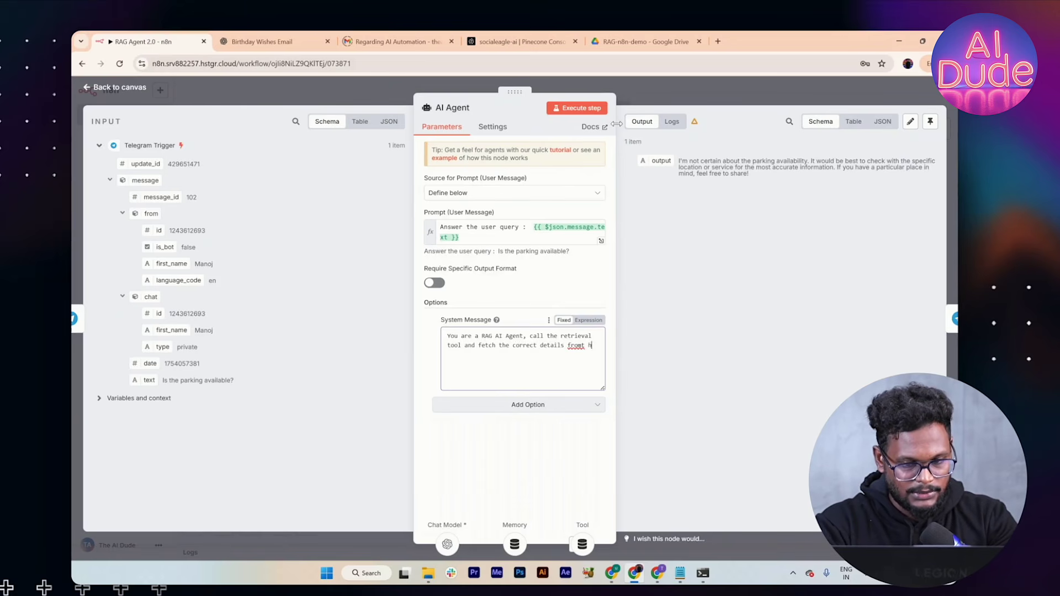
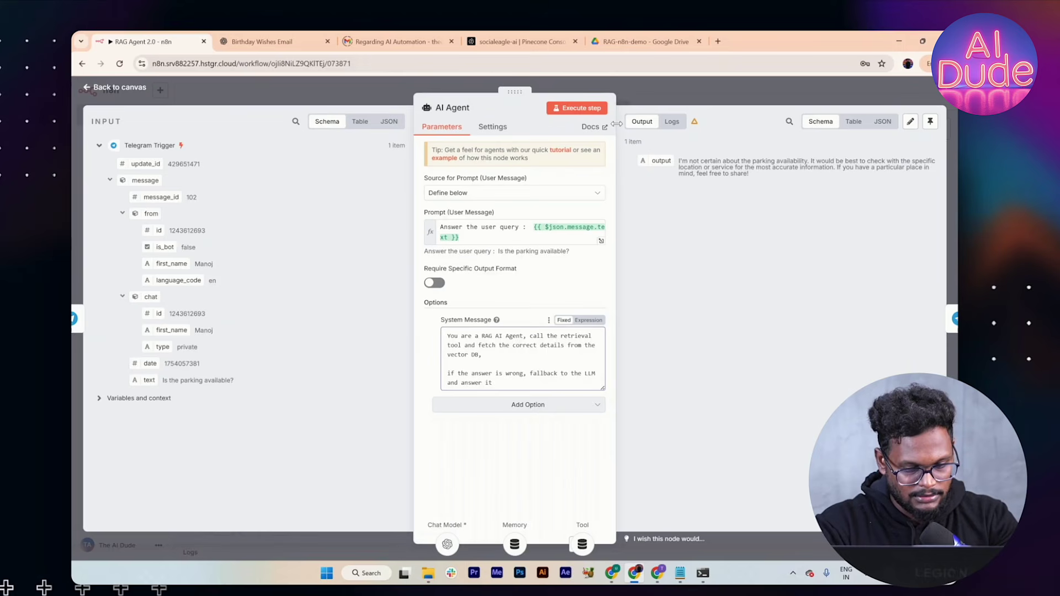
Step: End the system message with the fallback 'answer it from general knowledge' and return to the canvas
type("rom general kn")
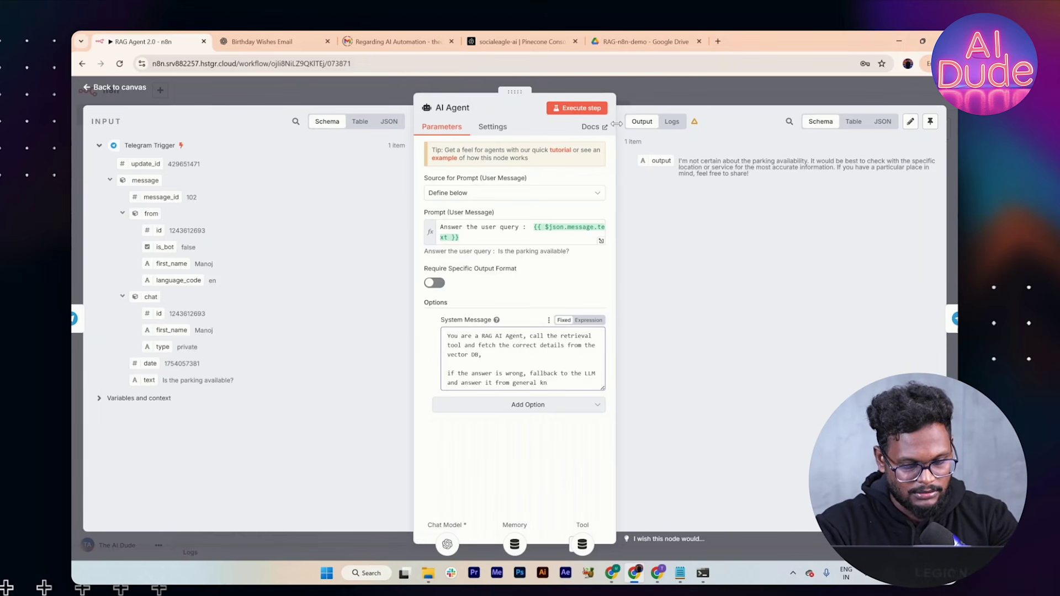
type("owledge")
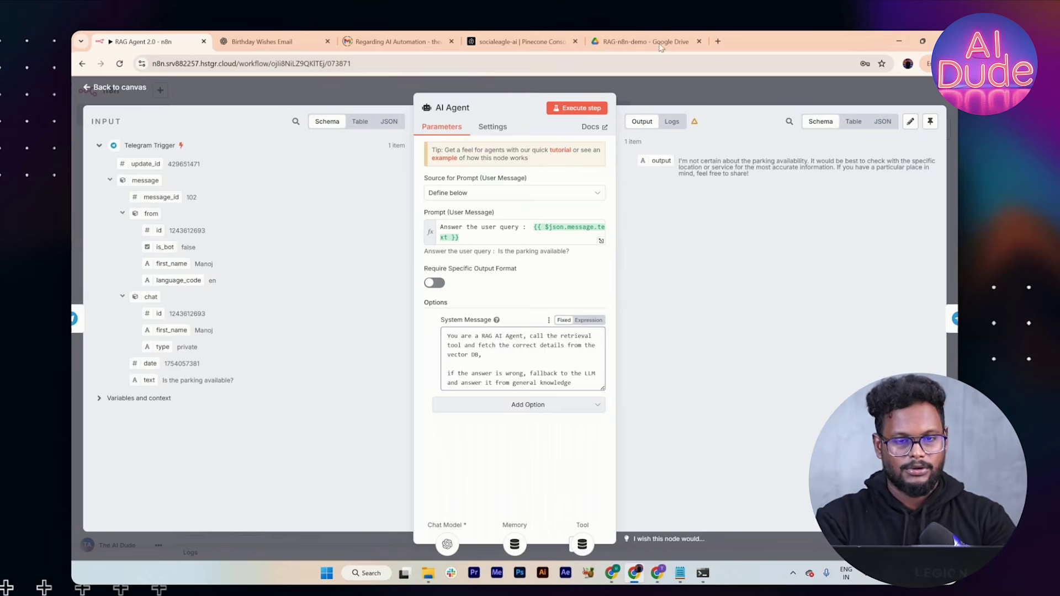
key("Escape")
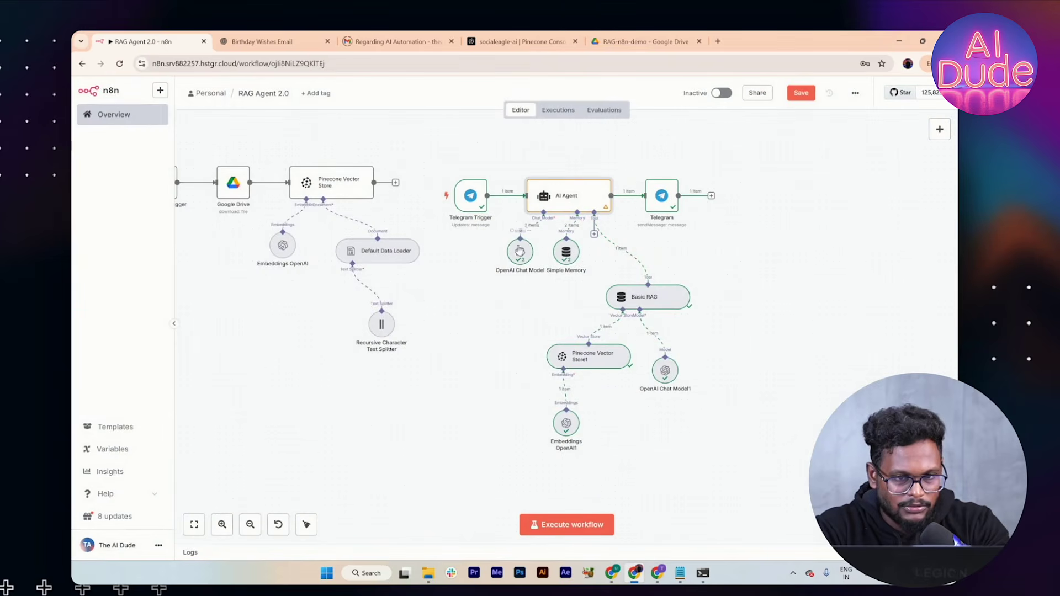
Step: Inspect the Basic RAG, AI Agent and Pinecone Vector Store1 nodes, leaving Pinecone Vector Store1 open
double_click(631, 293)
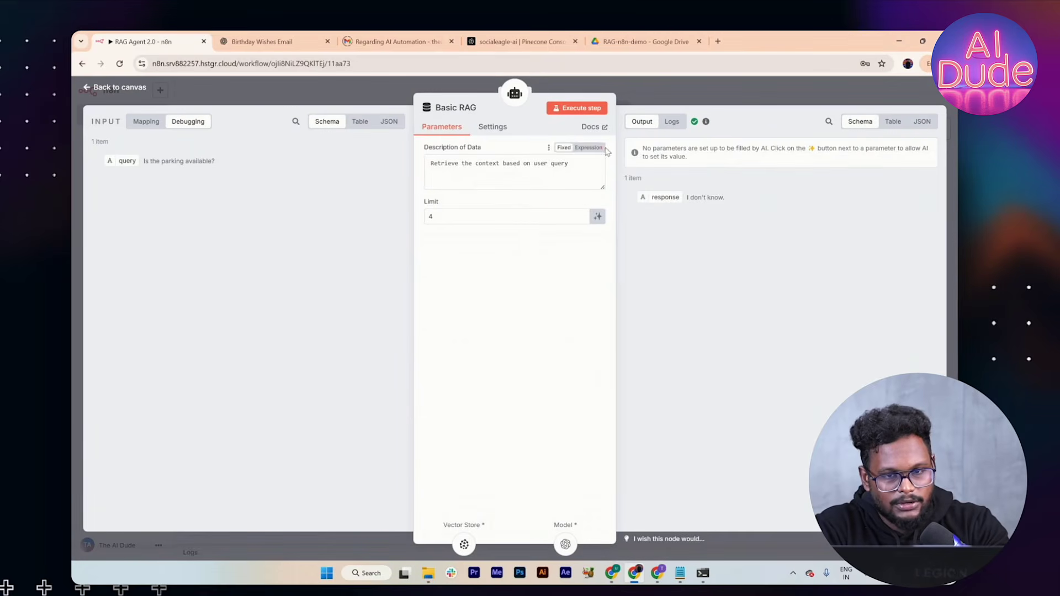
left_click(745, 81)
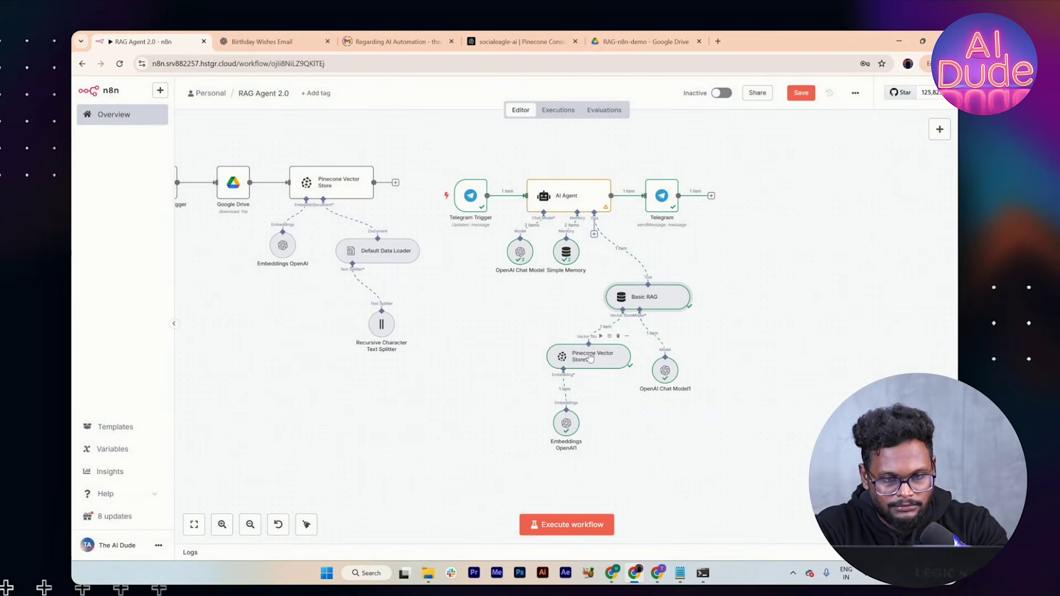
double_click(574, 207)
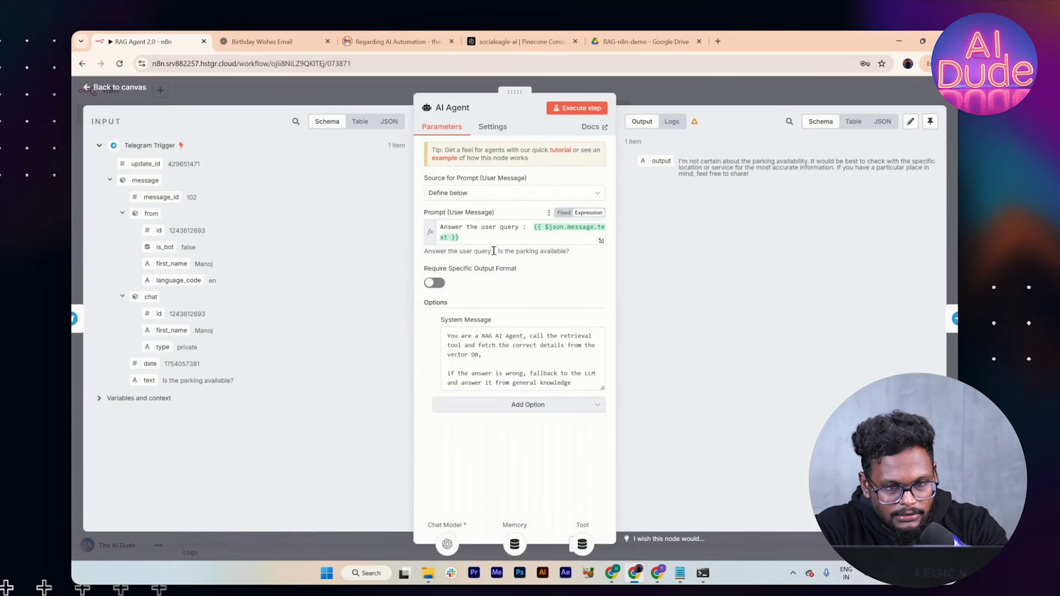
left_click(686, 102)
double_click(577, 362)
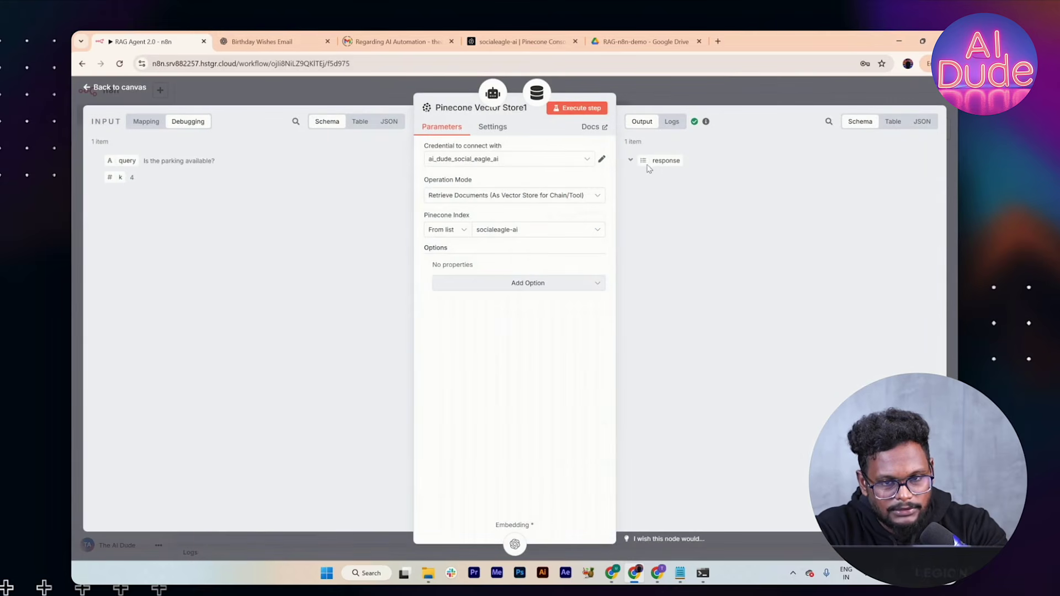
left_click(722, 96)
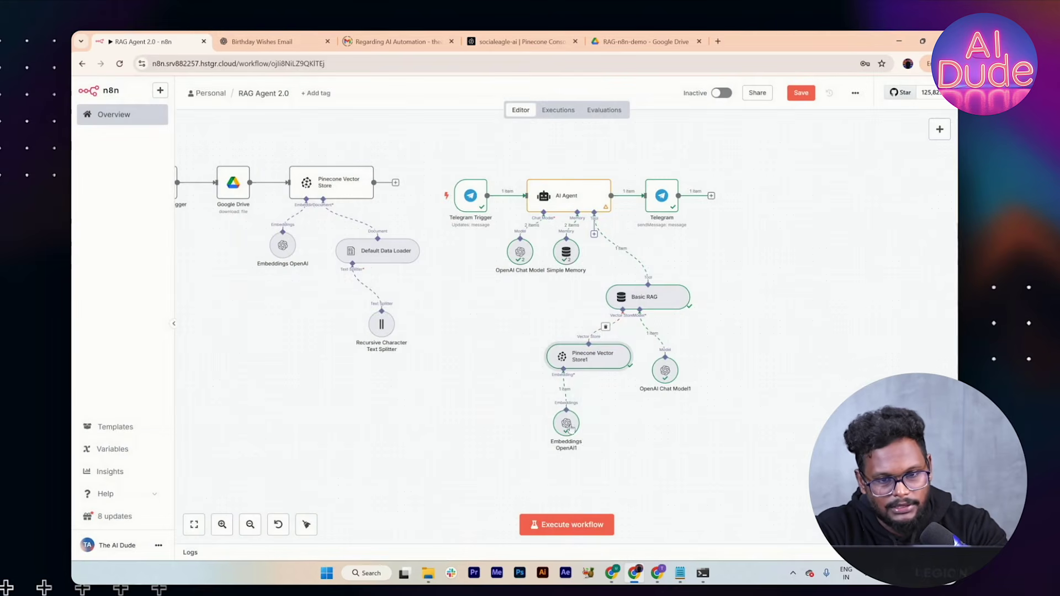
double_click(591, 359)
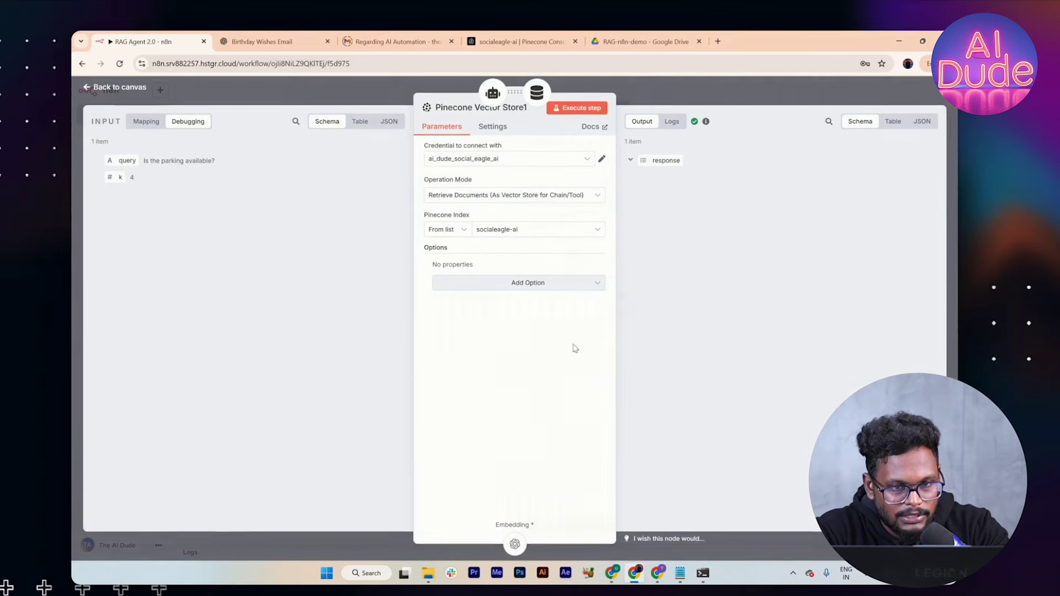
left_click(527, 283)
left_click(505, 313)
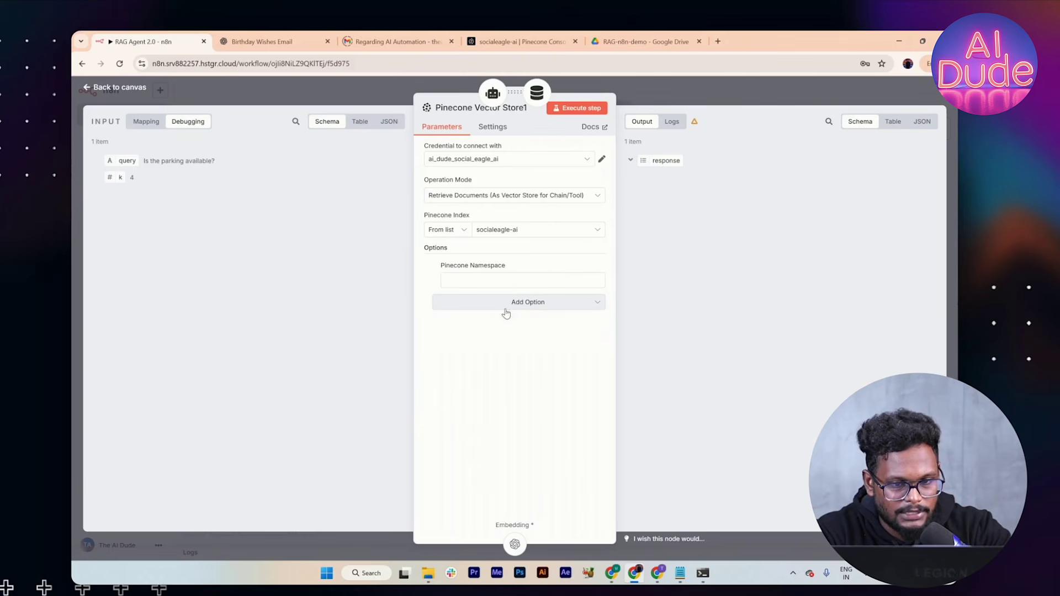
left_click(522, 283)
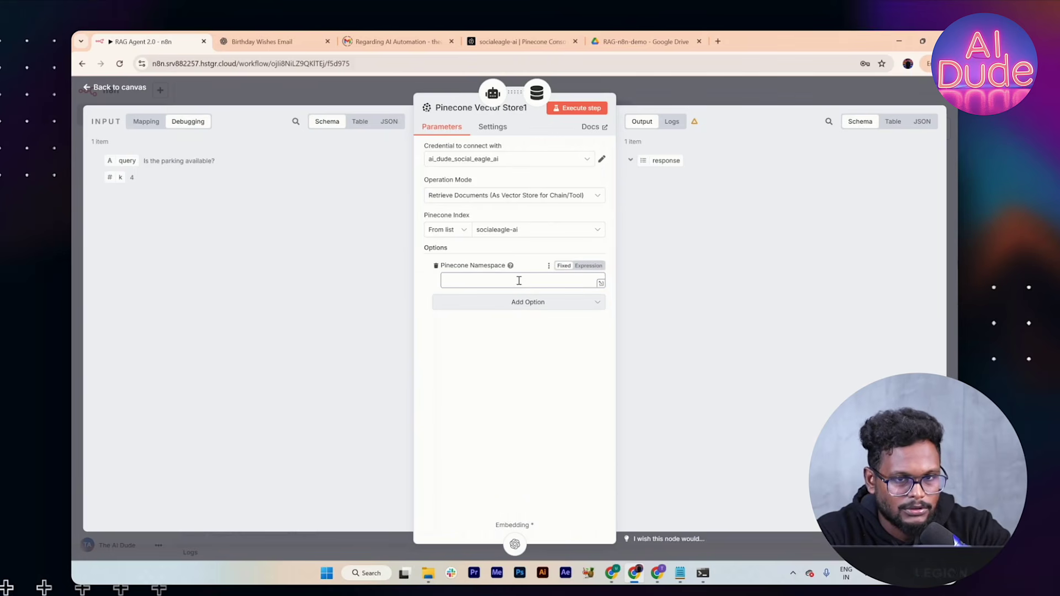
left_click(609, 44)
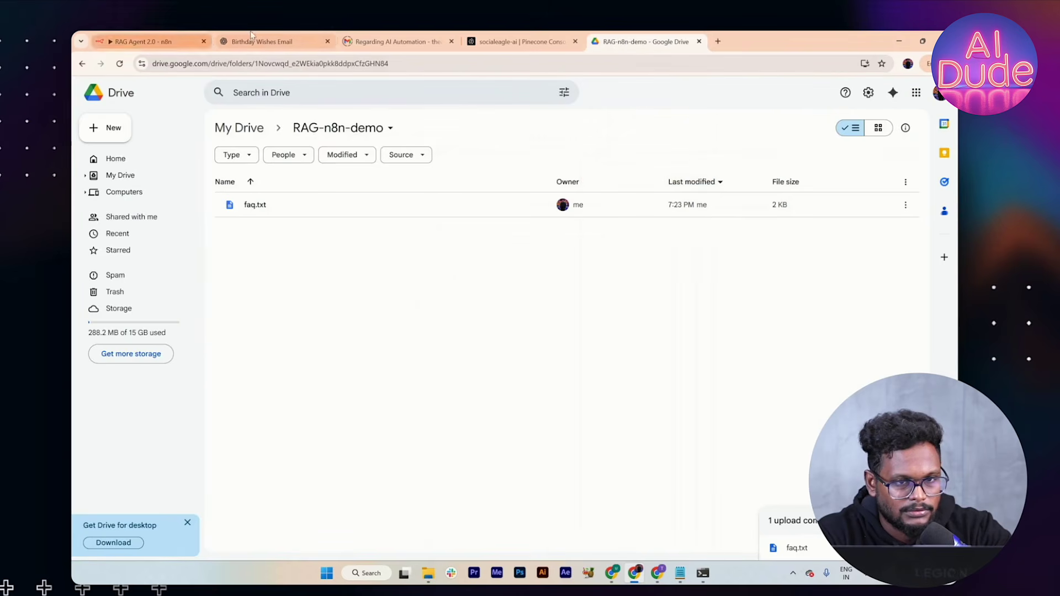
left_click(519, 42)
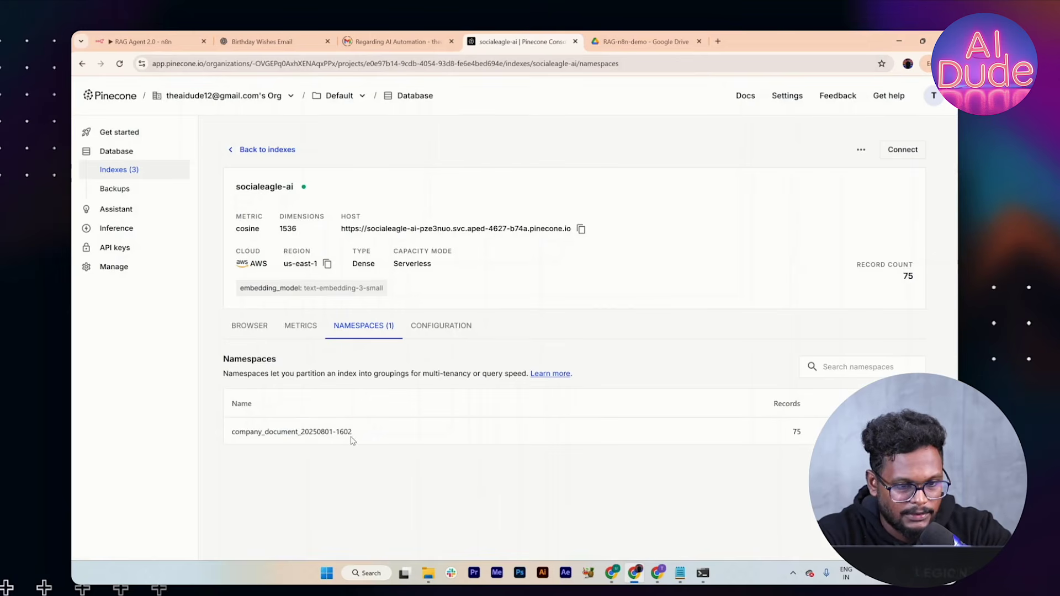
left_click_drag(354, 434, 221, 437)
key("ctrl+c")
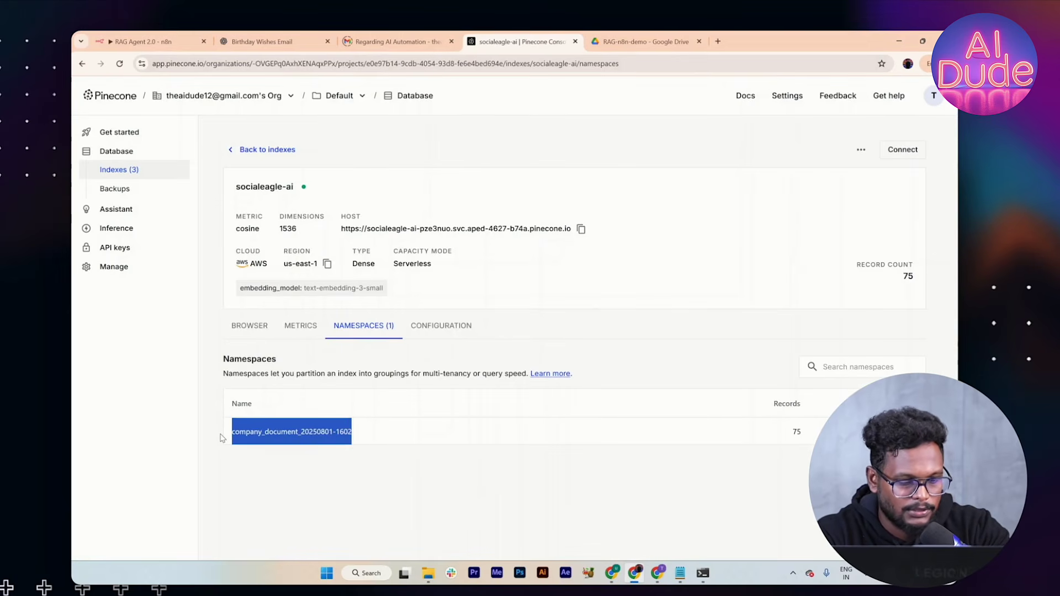
left_click(148, 40)
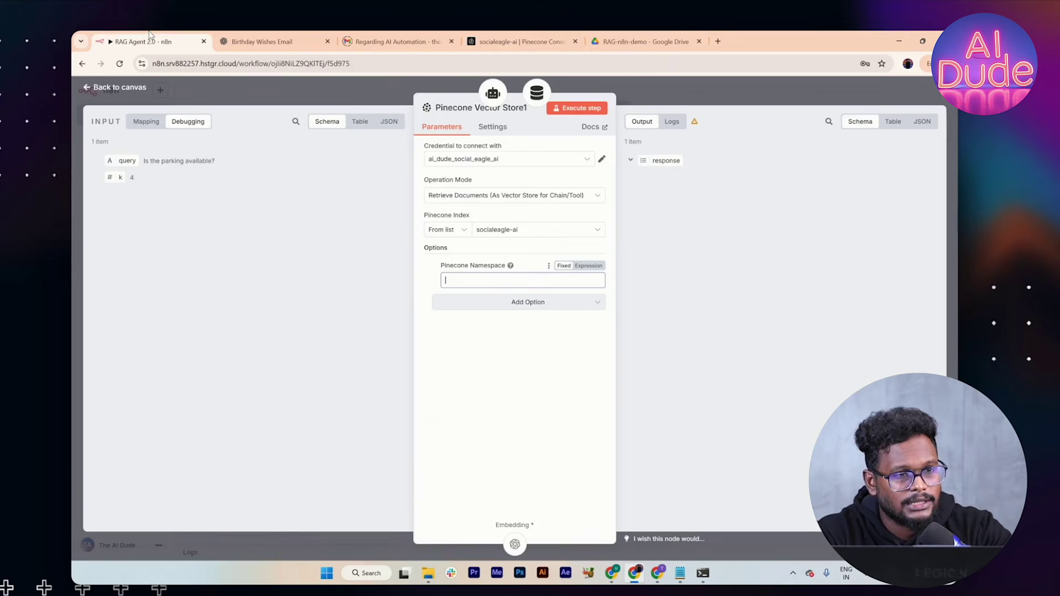
key("ctrl+v")
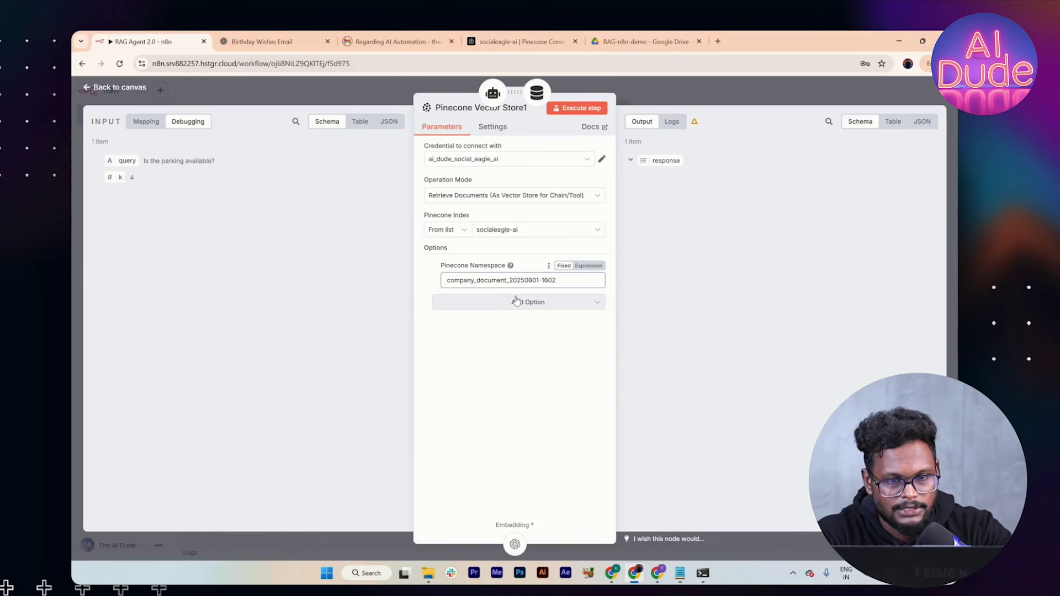
Step: Close the vector store settings and save the workflow
left_click(653, 86)
left_click(799, 93)
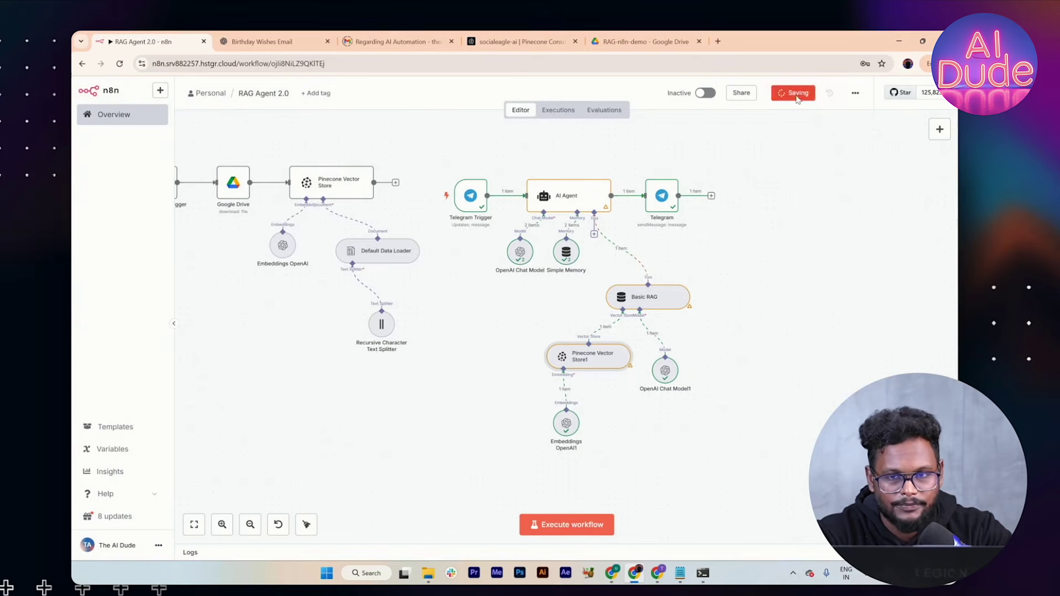
key("alt+Tab")
key("alt+Tab")
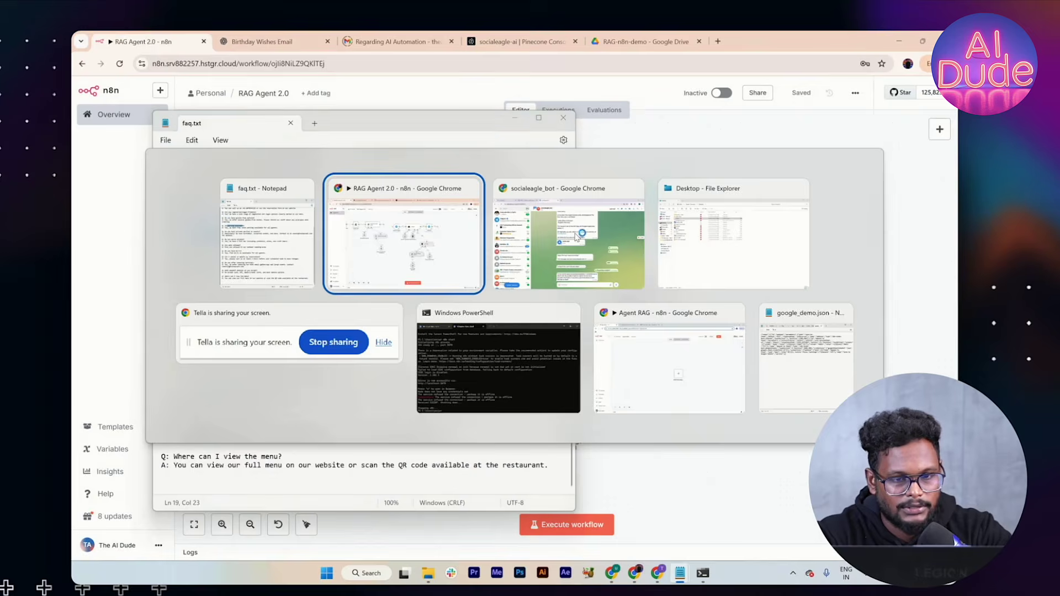
Step: Send 'Is the parking available?' to the Telegram bot again
left_click(576, 236)
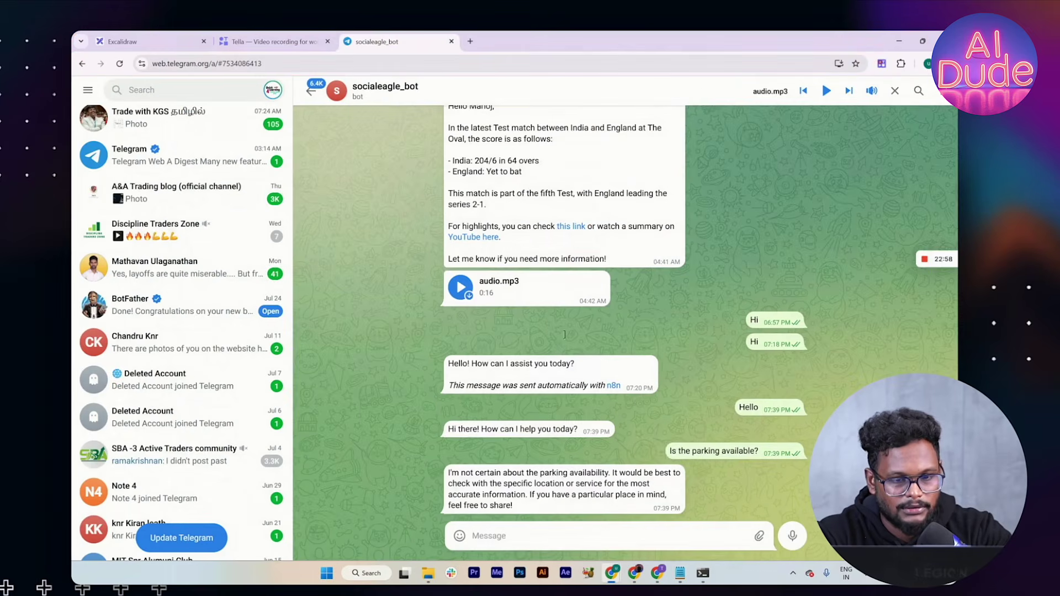
left_click_drag(762, 452, 674, 450)
left_click(673, 451)
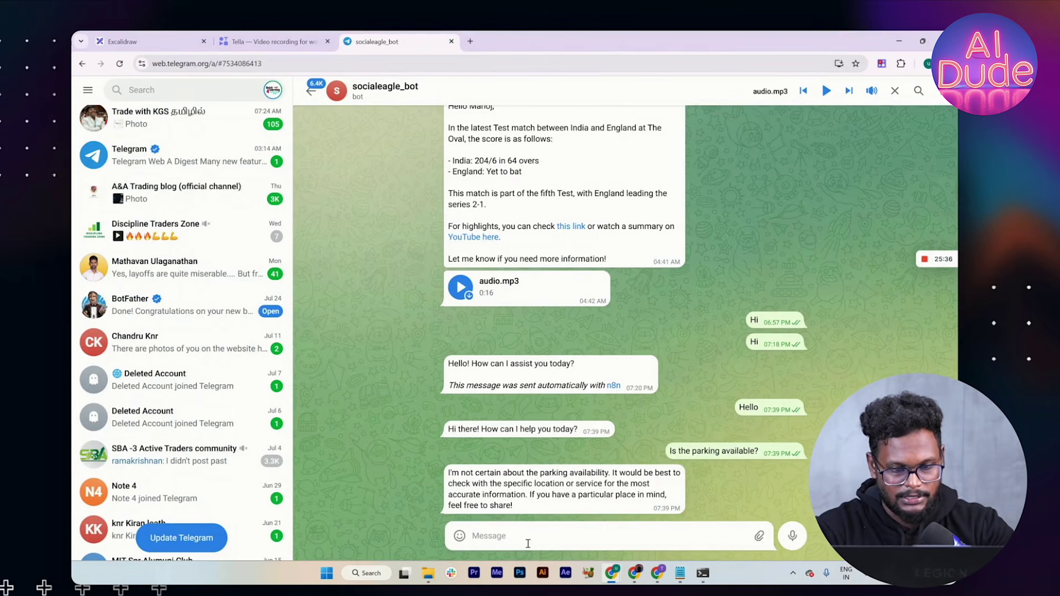
type("I st")
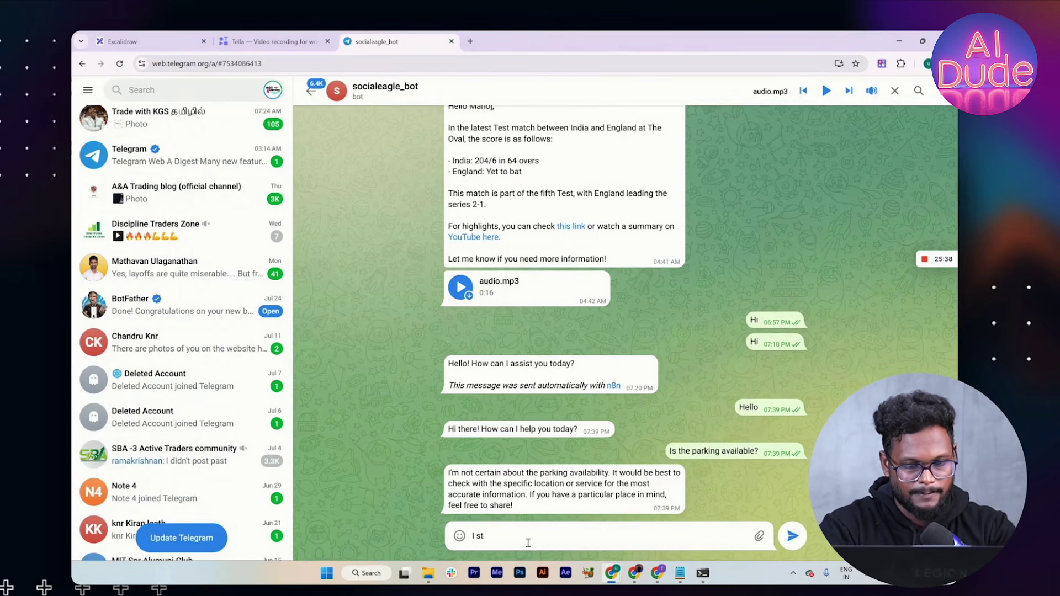
type("he parking available?")
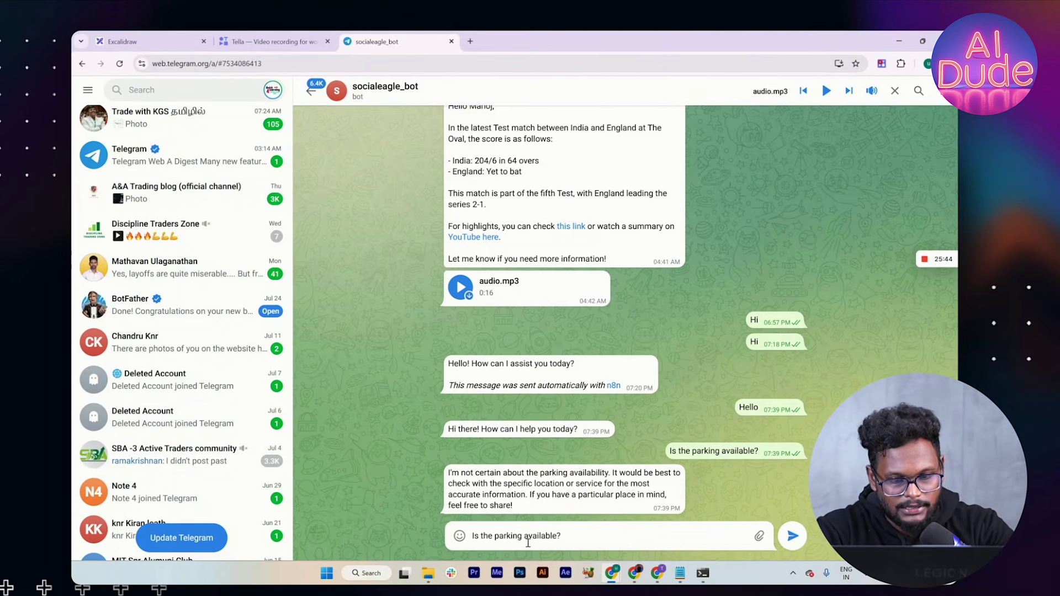
key("Return")
Step: Execute the n8n workflow and check the bot's reply about parking
key("alt+Tab")
key("alt+Tab")
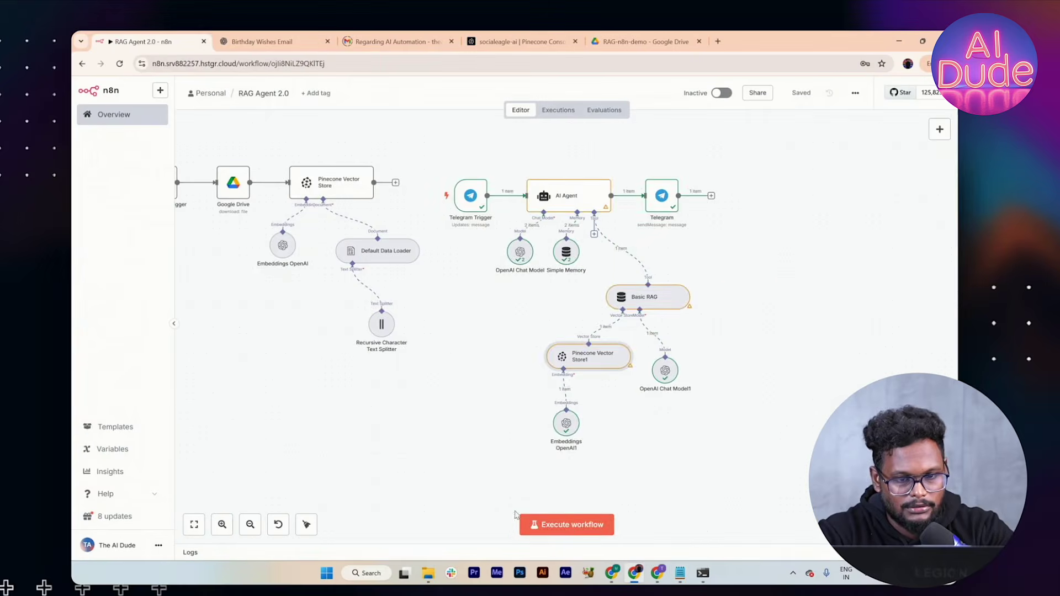
left_click(555, 523)
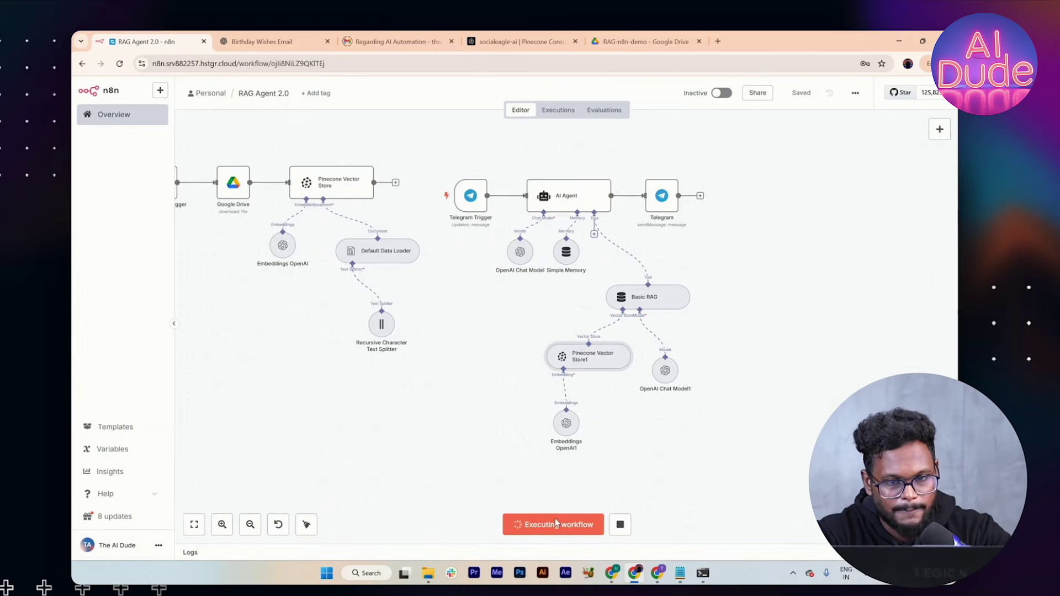
key("alt+Tab")
key("alt+Tab")
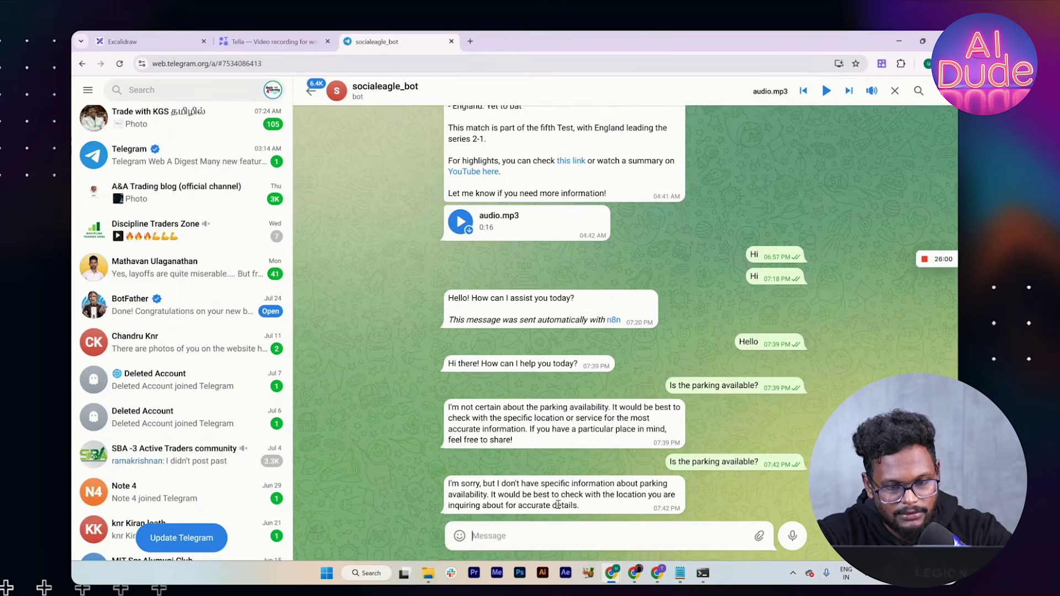
key("alt+Tab")
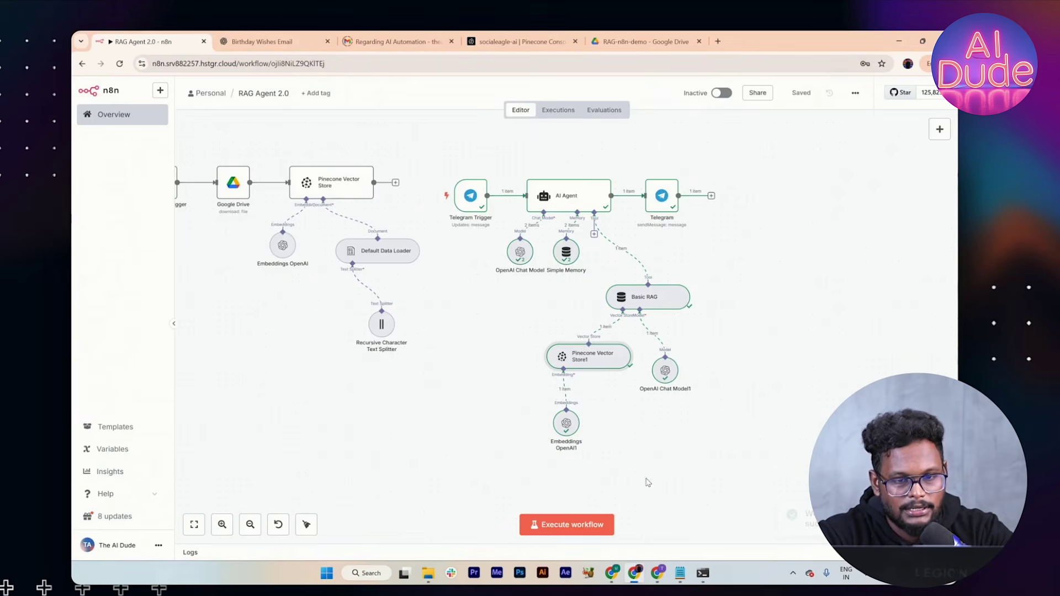
double_click(603, 362)
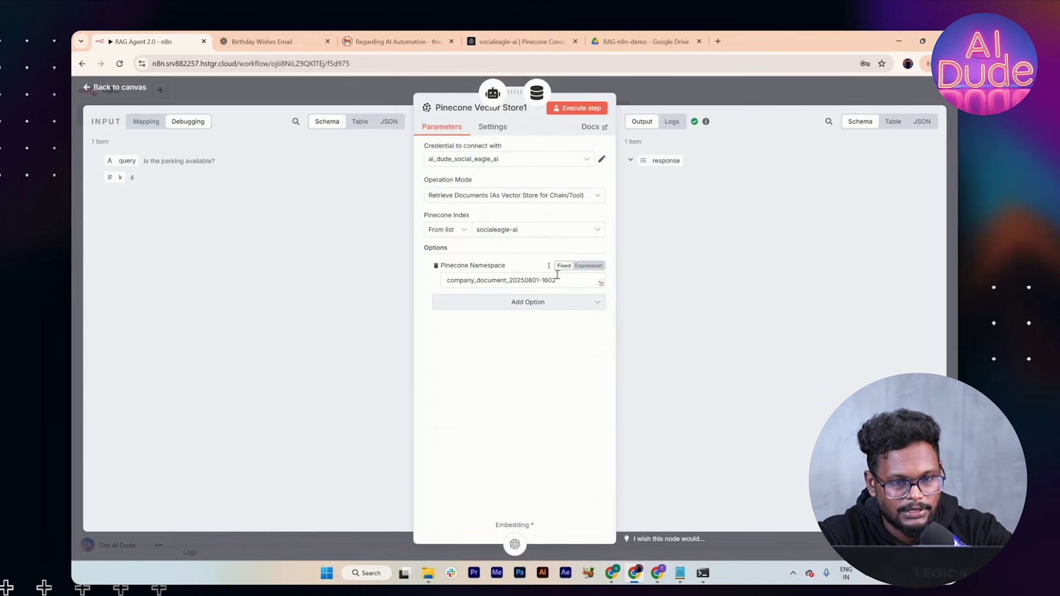
left_click(634, 32)
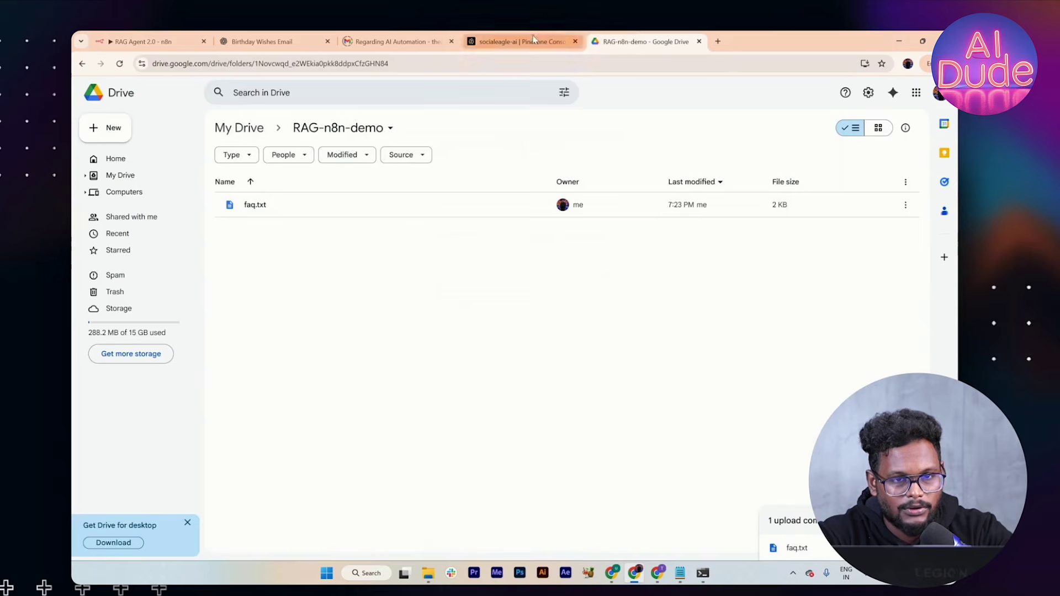
left_click(519, 41)
left_click(499, 446)
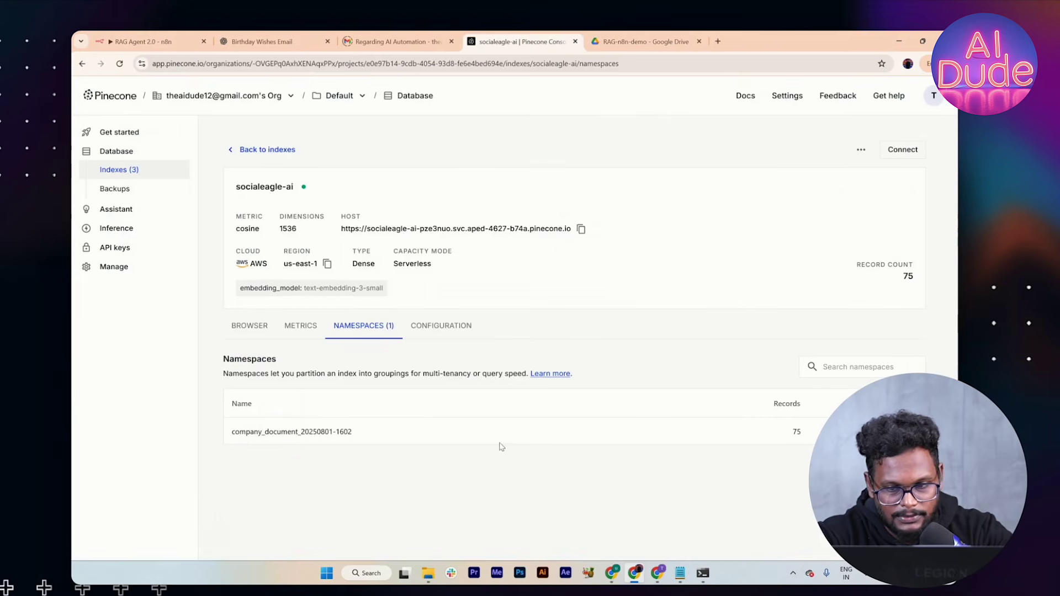
left_click(248, 331)
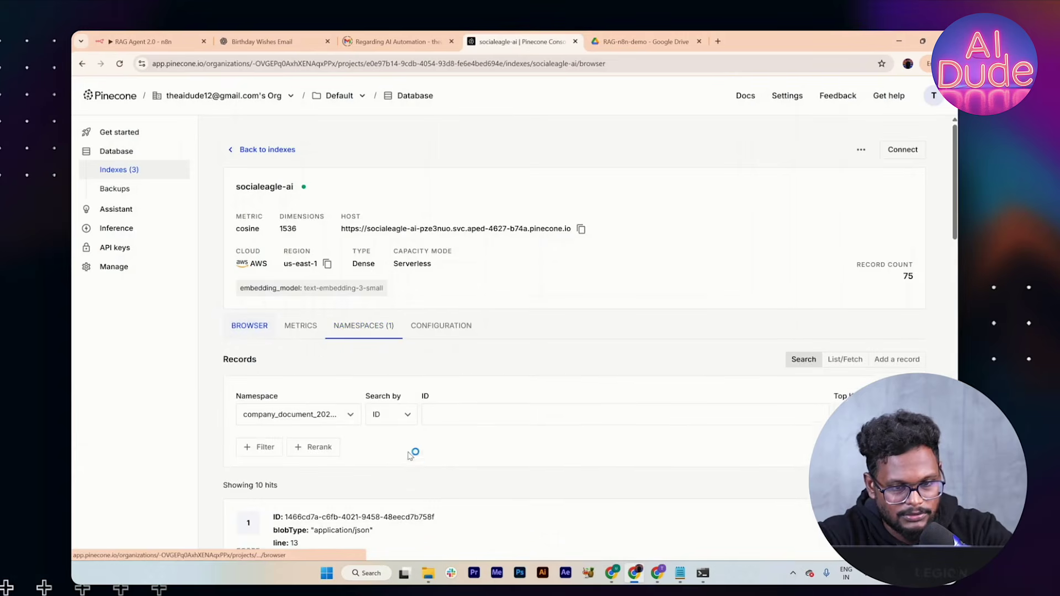
scroll(414, 461, "down", 2)
scroll(414, 463, "down", 8)
scroll(386, 386, "up", 10)
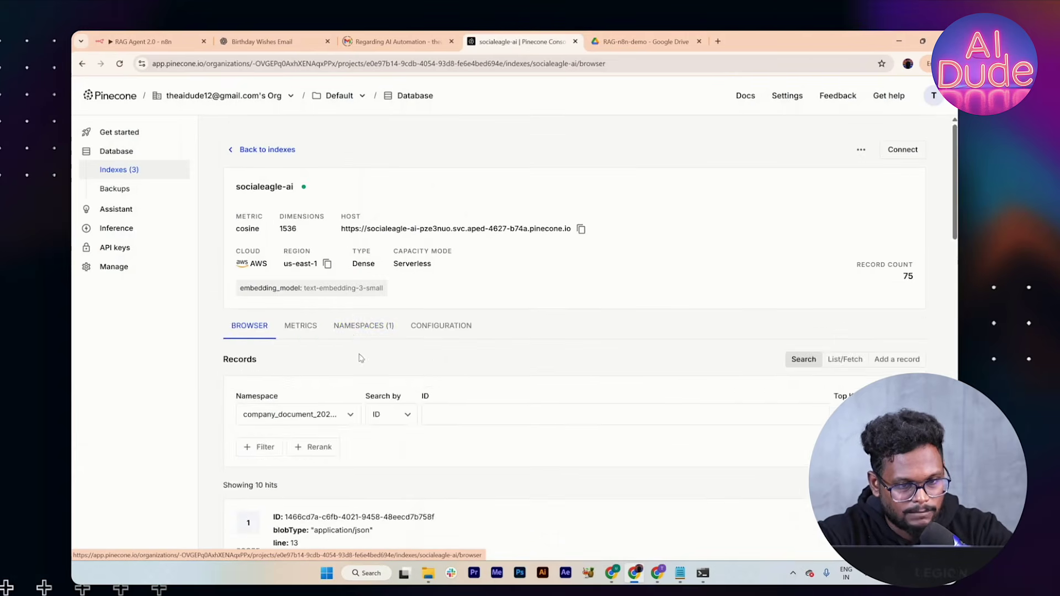
left_click(350, 333)
double_click(331, 431)
left_click(579, 438)
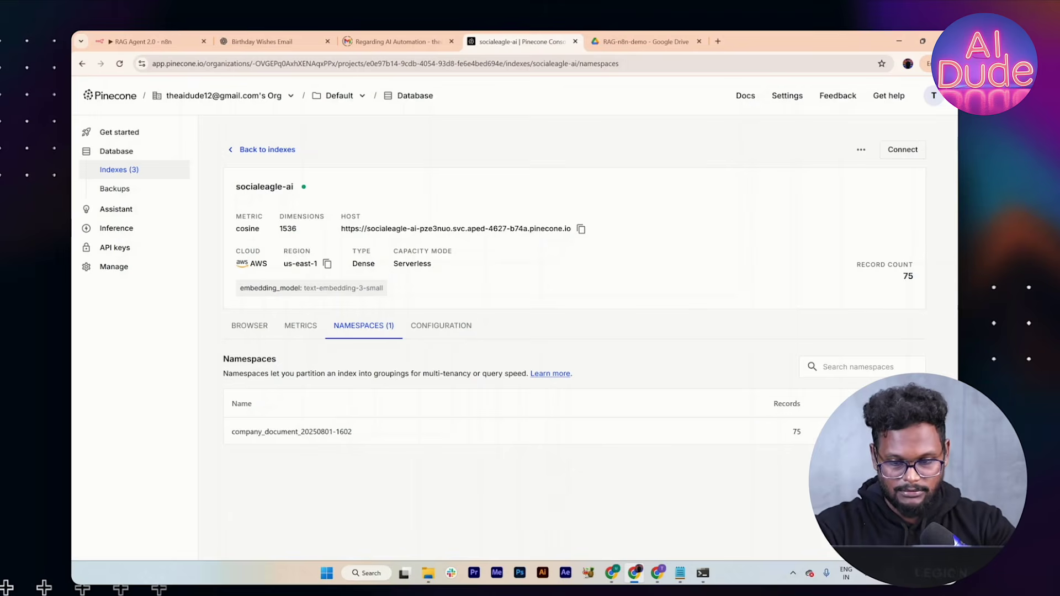
Step: Copy the home delivery question from the FAQ text file
key("alt+Tab")
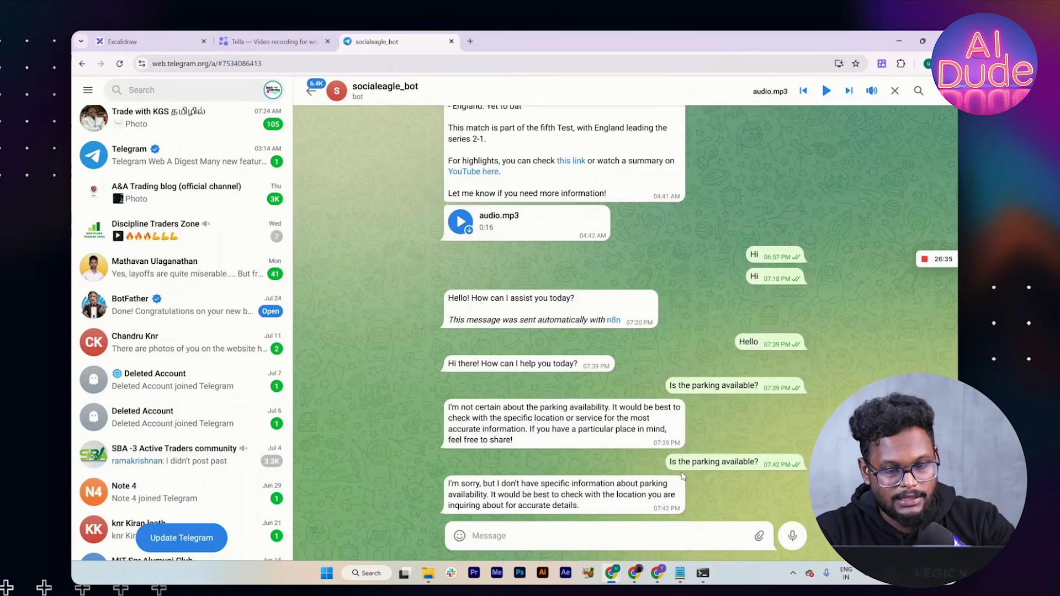
key("alt+Tab")
key("Tab")
left_click_drag(332, 188, 174, 189)
key("ctrl+c")
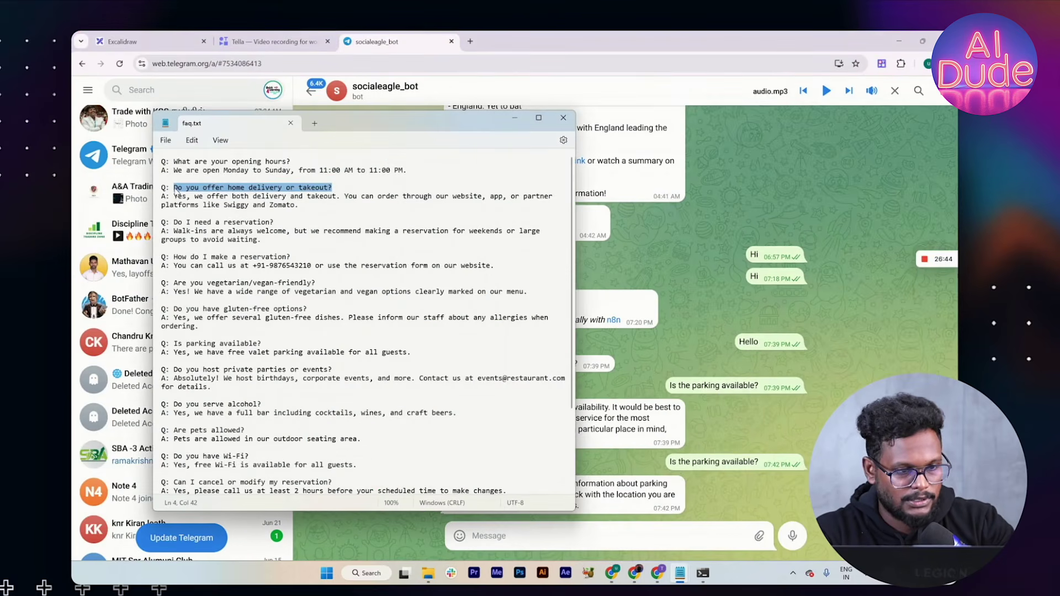
right_click(495, 520)
Step: Return to the RAG Agent 2.0 workflow and close the Pinecone Vector Store1 details
key("alt+Tab")
key("alt+Tab")
key("Tab")
key("alt+Tab")
key("Tab")
key("alt+Tab")
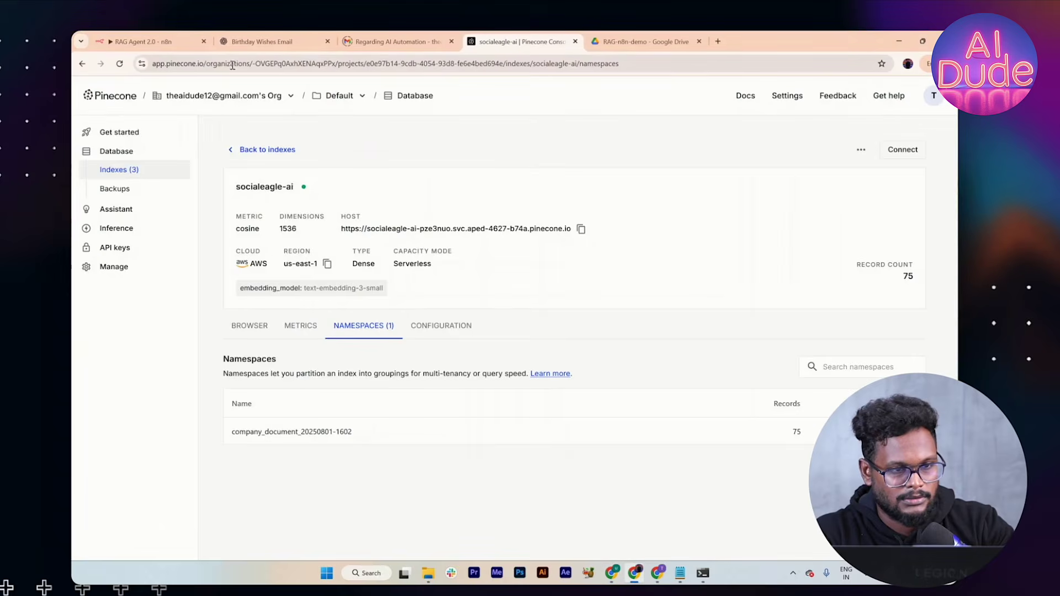
left_click(142, 41)
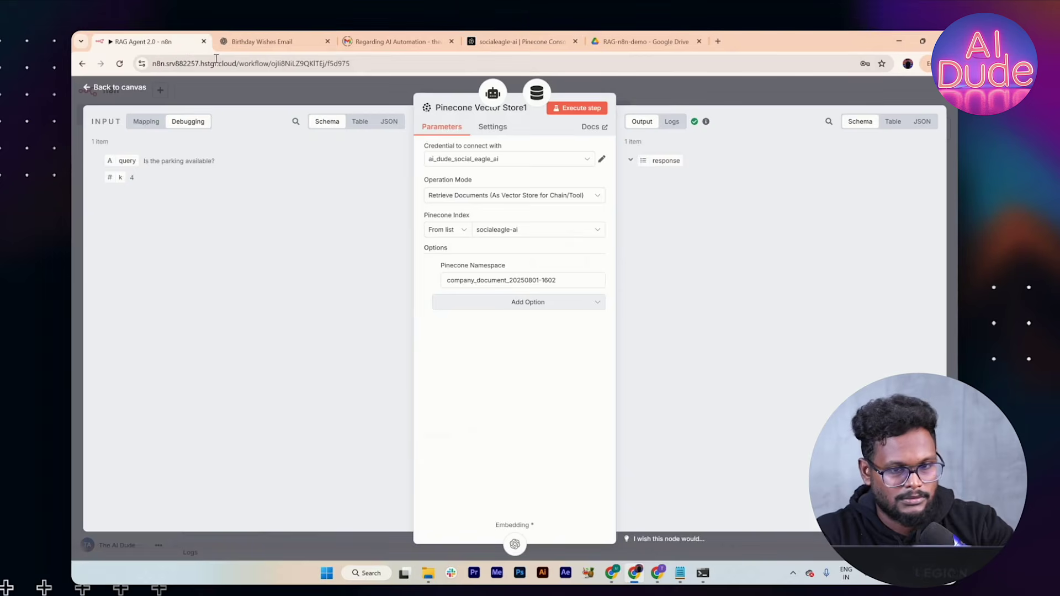
left_click(668, 106)
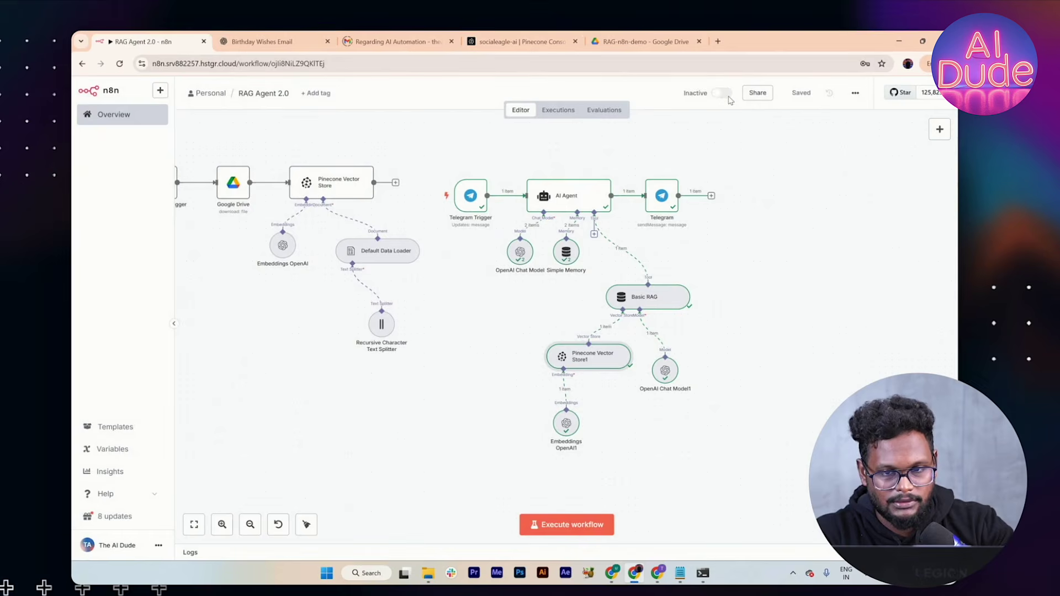
Step: Activate the workflow and send the pasted home delivery question to the bot
left_click(727, 95)
key("alt+Tab")
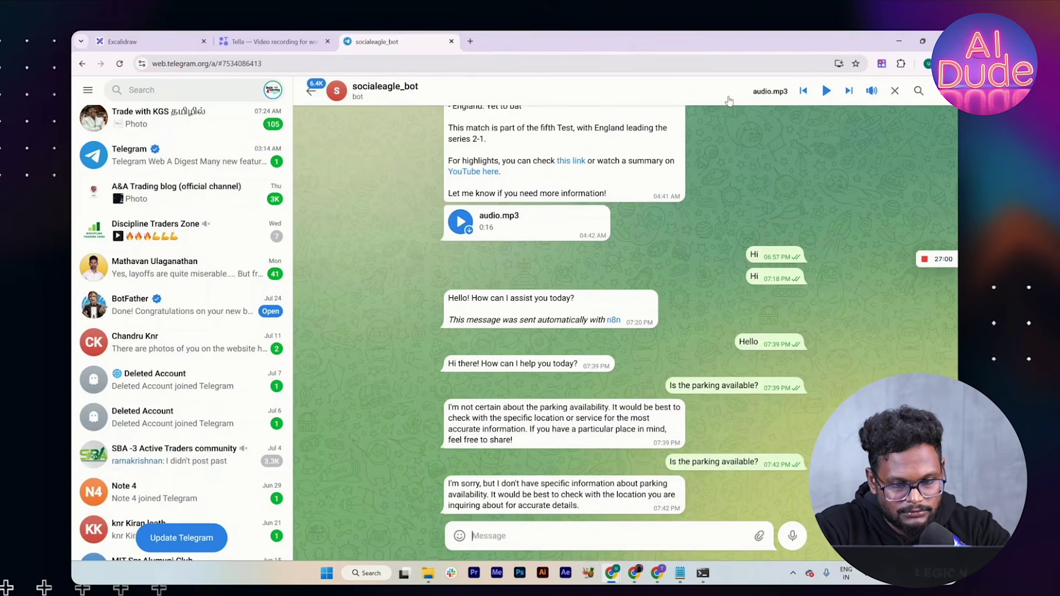
key("alt+Tab")
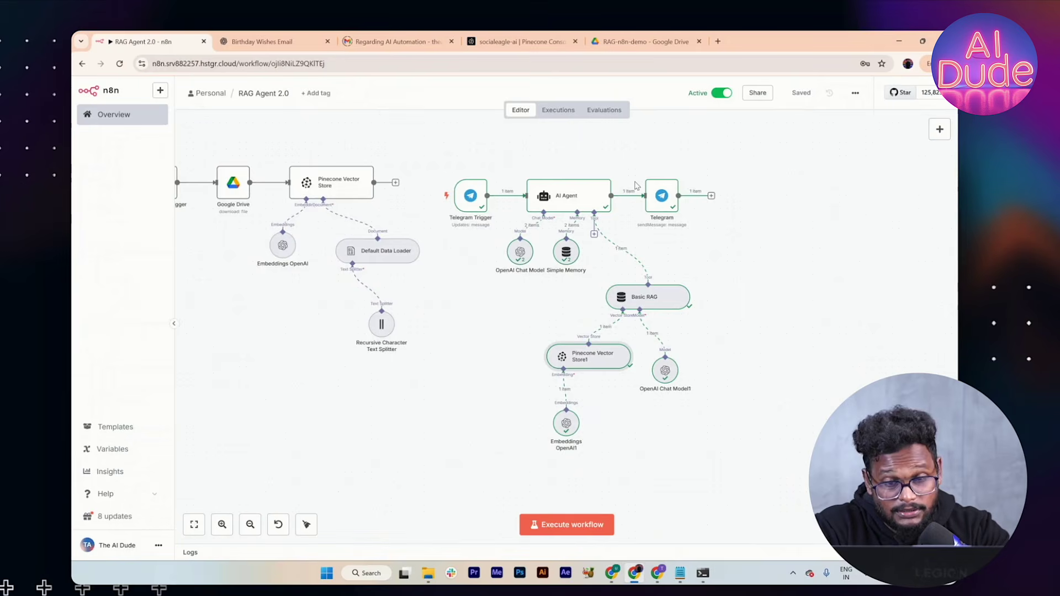
key("alt+Tab")
key("ctrl+v")
key("Return")
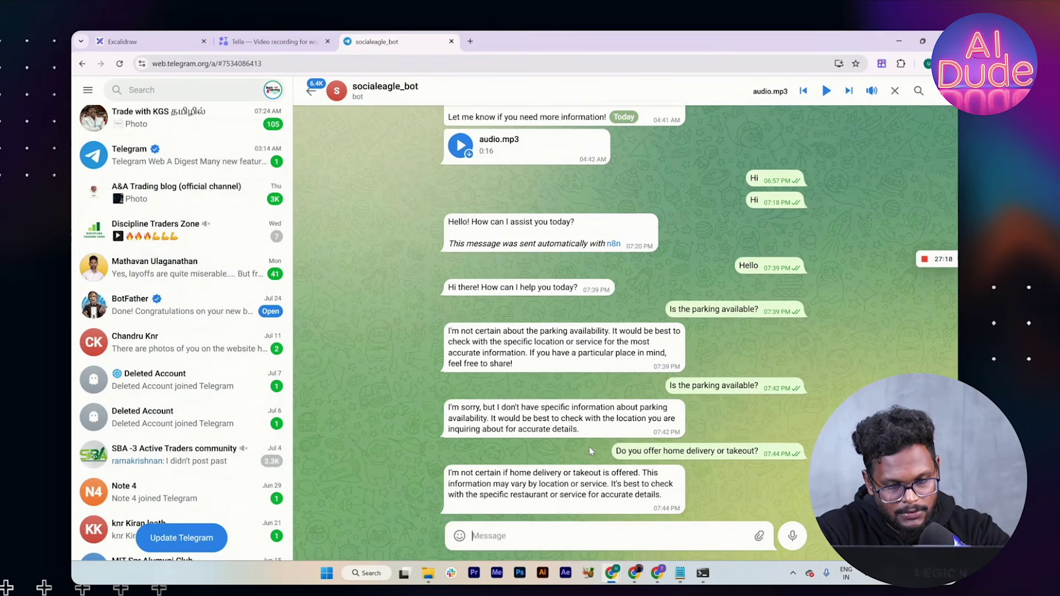
Step: Ask the bot 'who are you?' and 'tell me about the restuartant in detail'
type("who are you?")
key("Return")
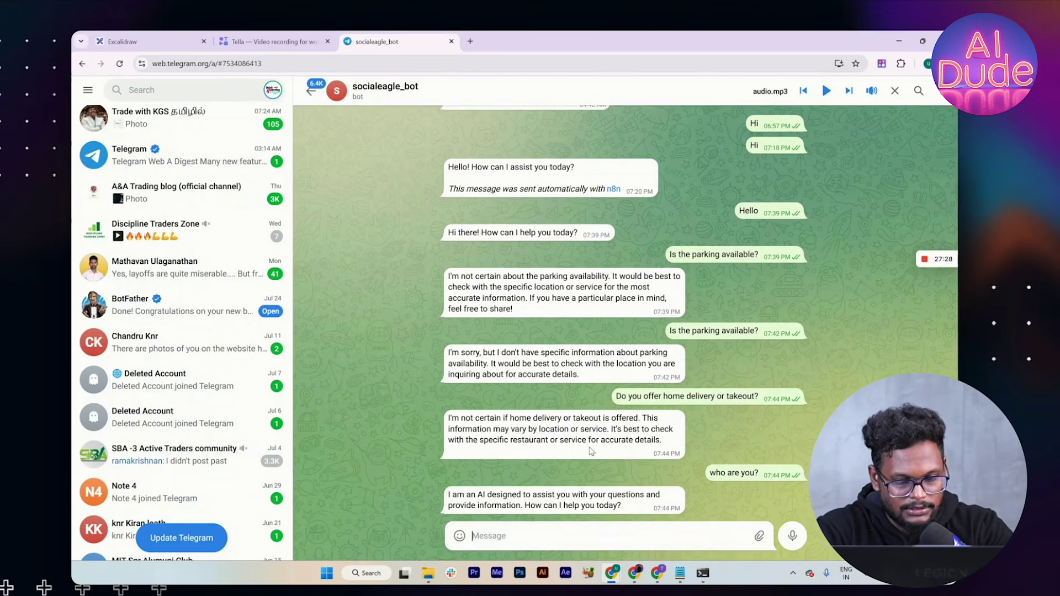
type("tell me ")
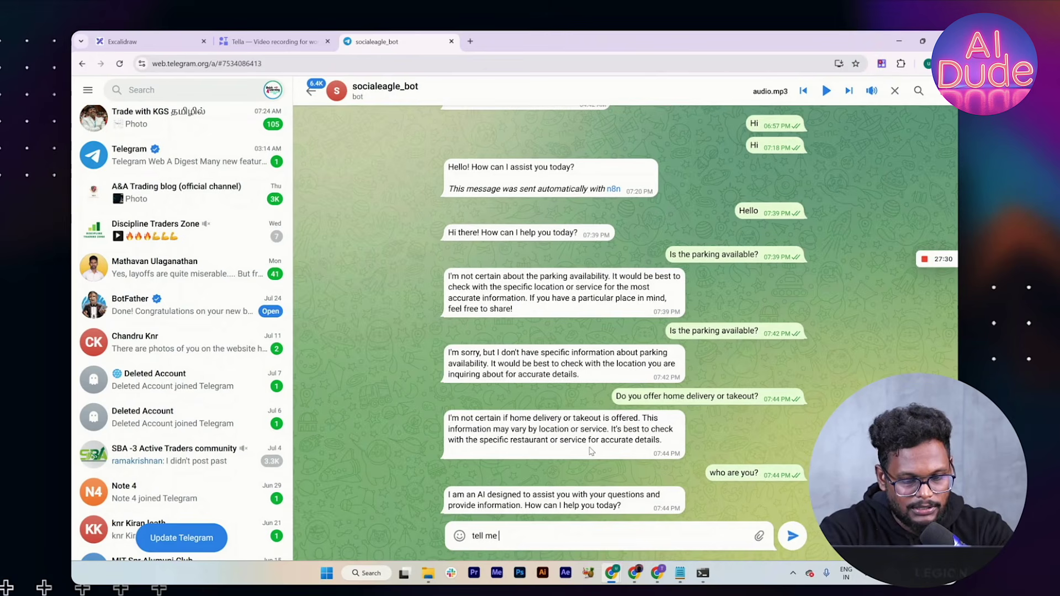
type("about the res")
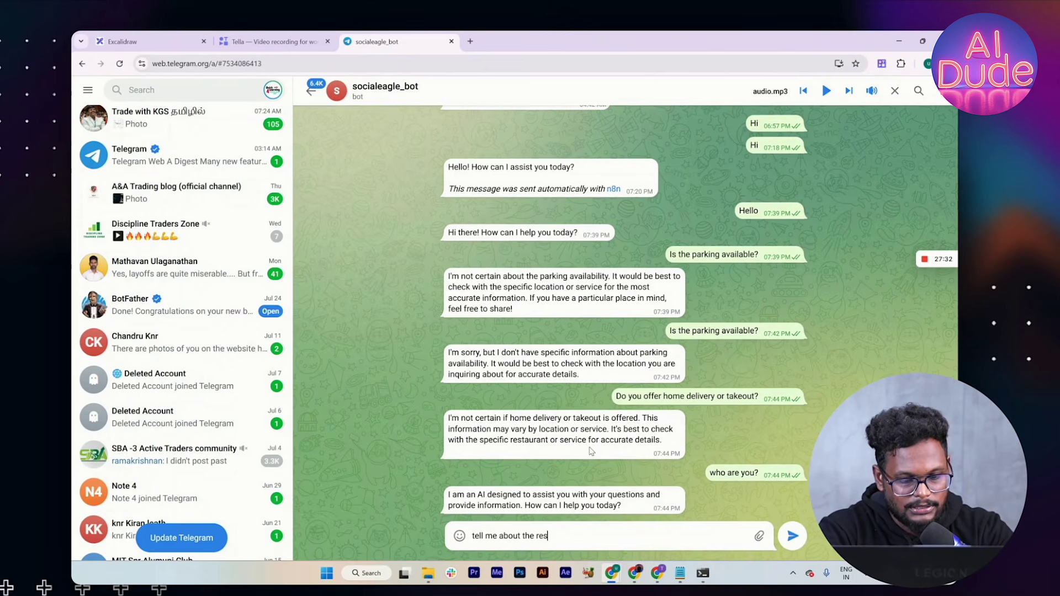
type("tuartant in de")
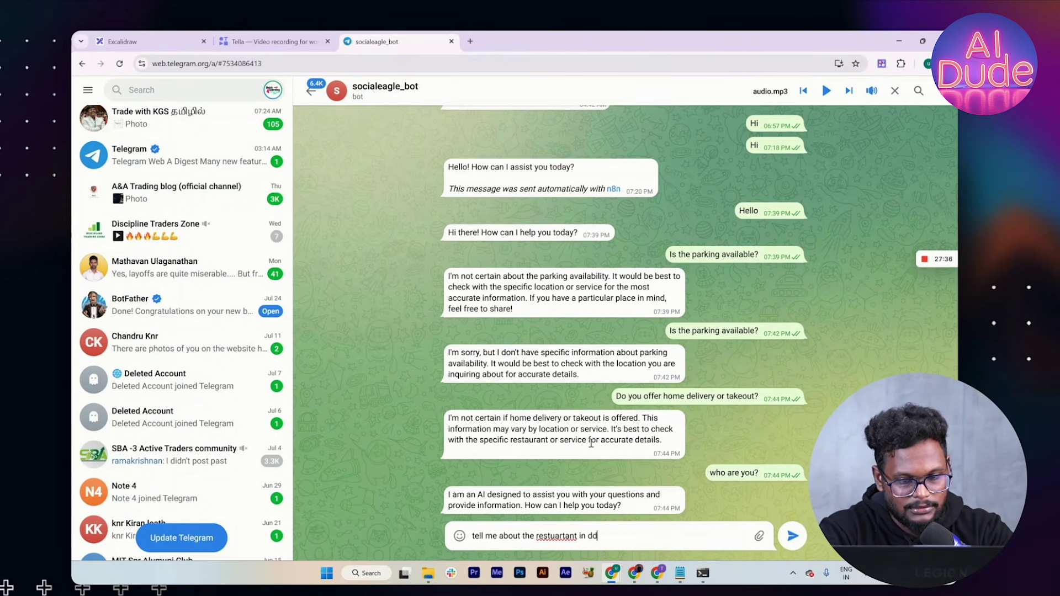
key("BackSpace")
type("etail")
key("Return")
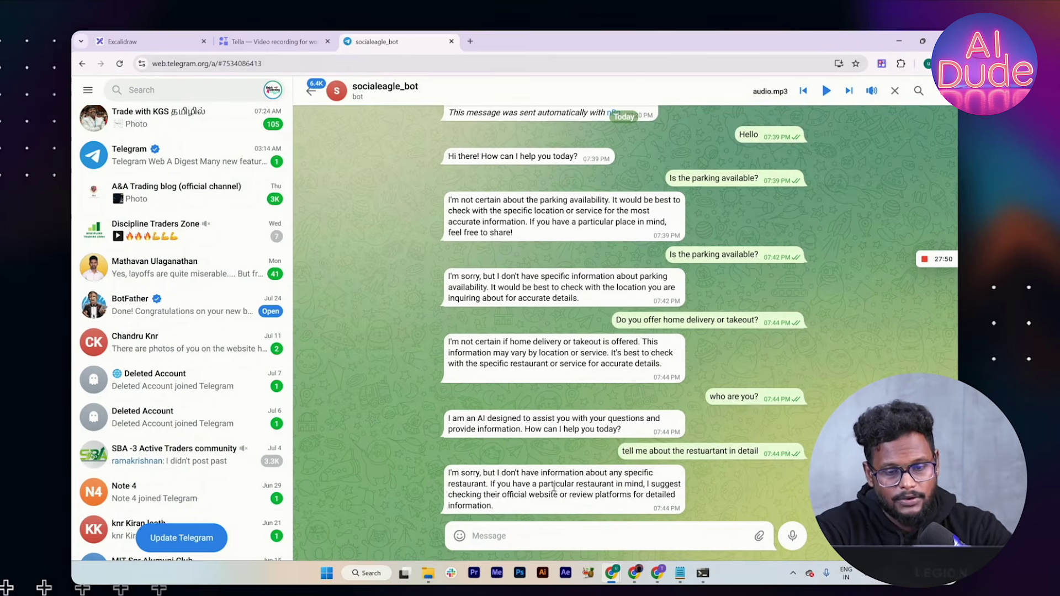
Step: Copy 'Where can I view the menu?' from the FAQ and send it to the bot
key("alt+Tab")
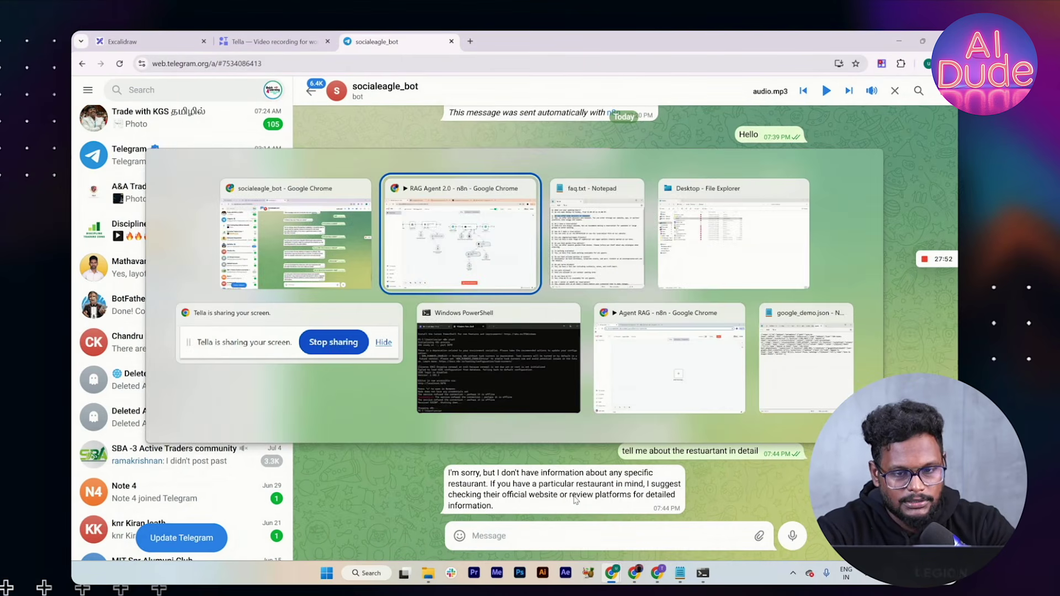
key("alt+Tab")
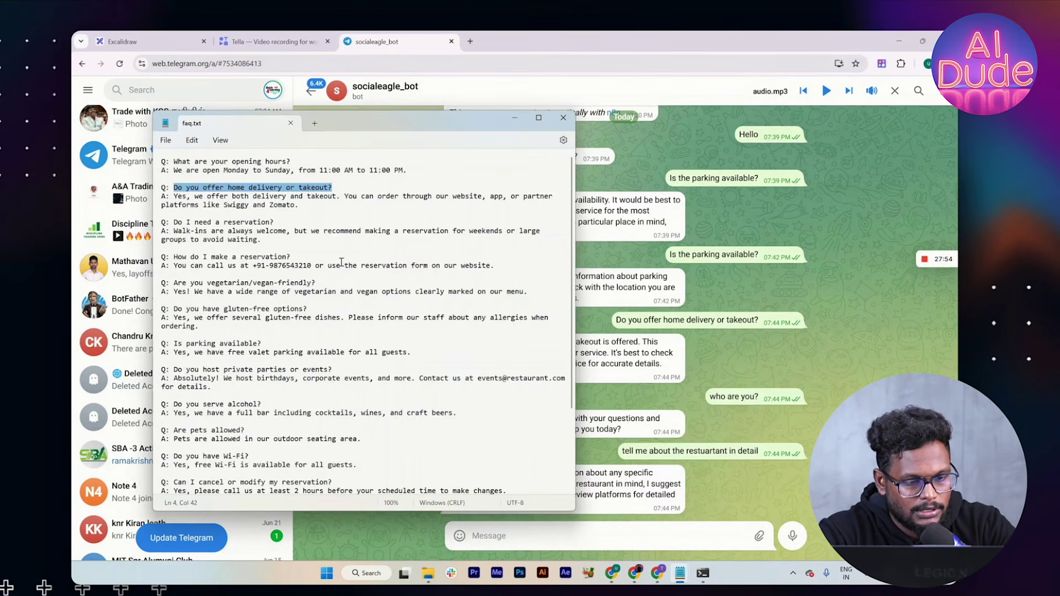
scroll(340, 266, "down", 4)
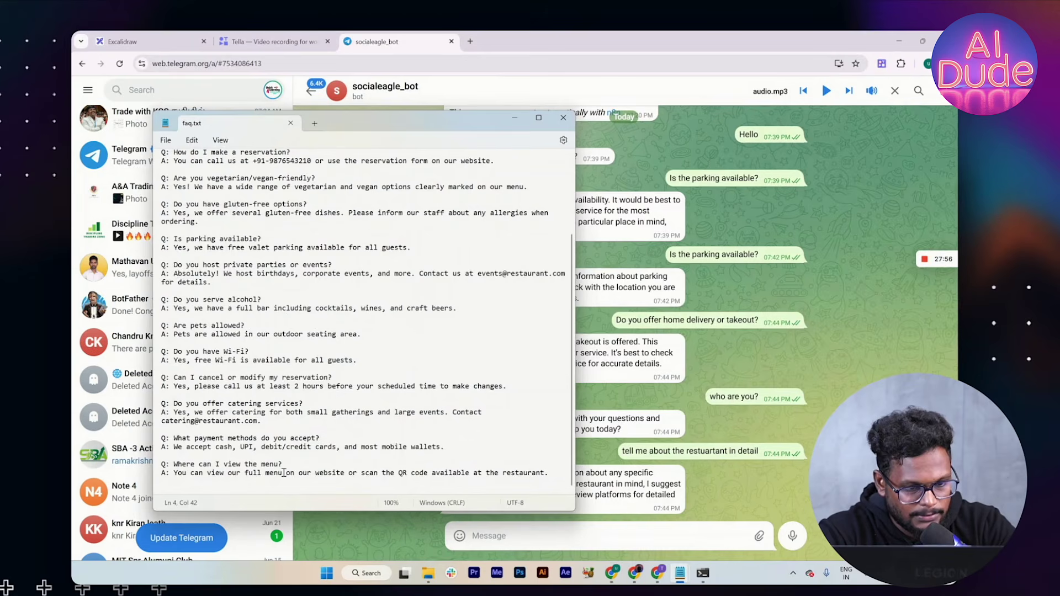
left_click_drag(282, 465, 175, 467)
key("ctrl+c")
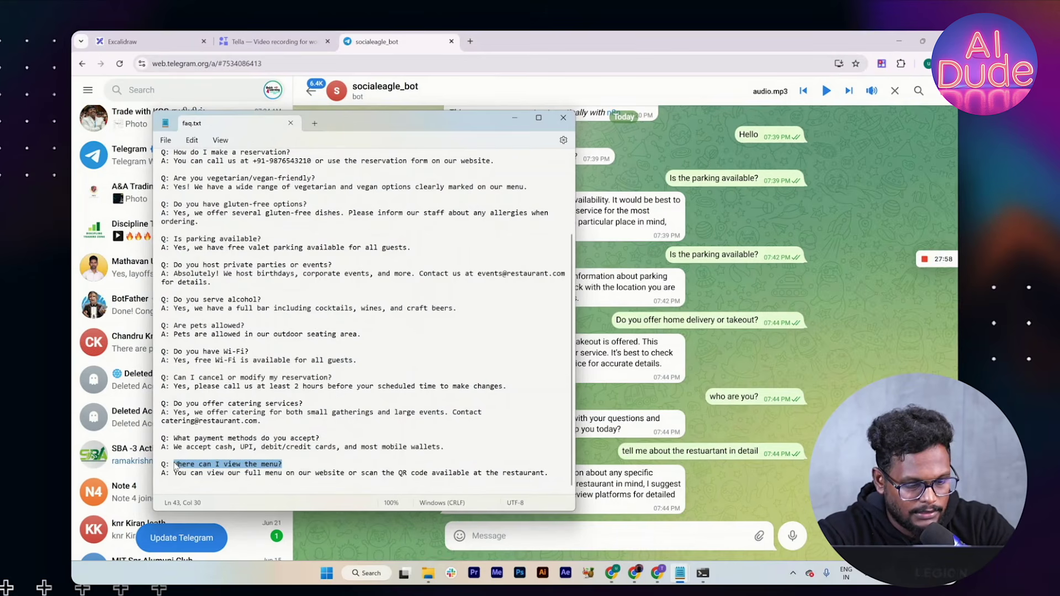
left_click(477, 531)
key("ctrl+v")
key("Return")
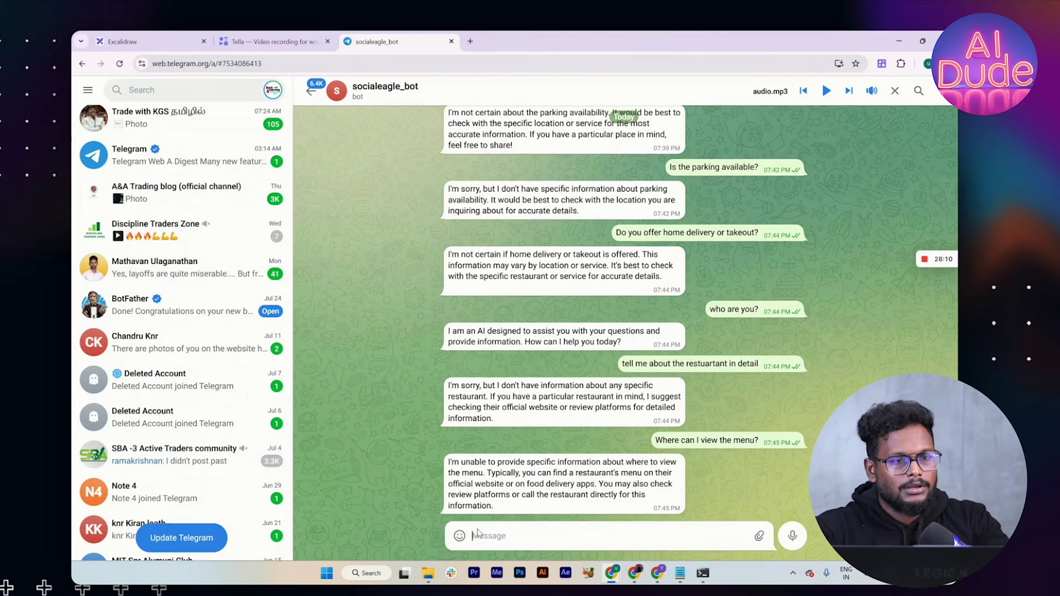
key("alt+Tab")
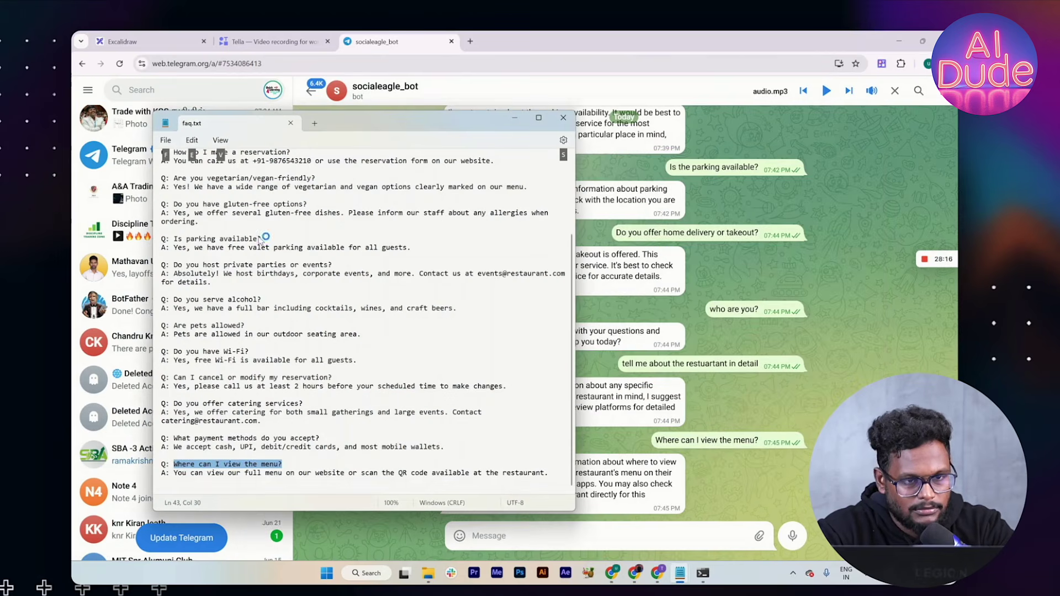
left_click(512, 121)
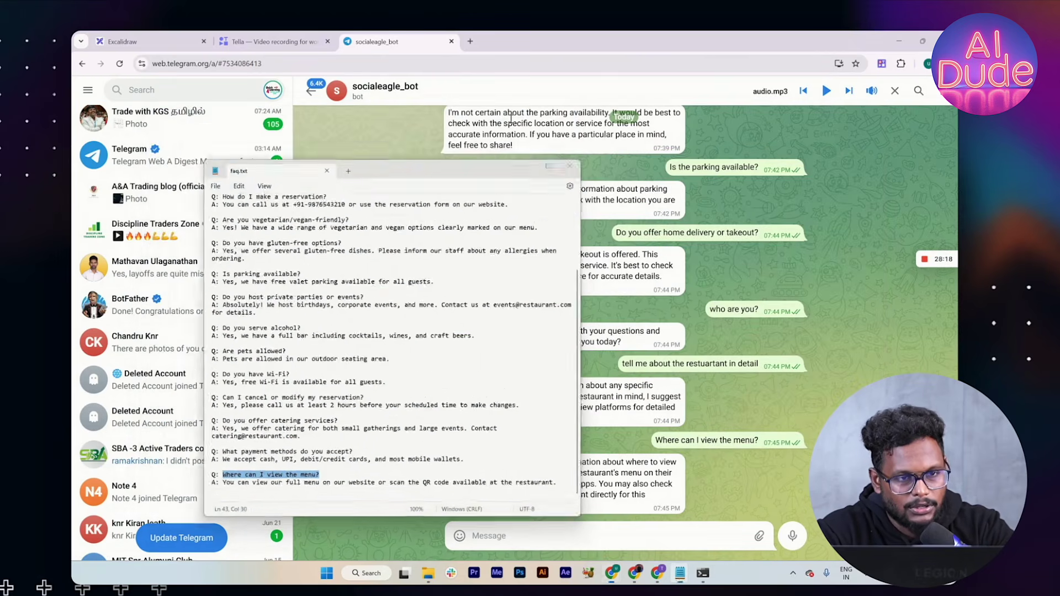
key("alt+Tab")
key("alt+Tab")
key("alt+Tab")
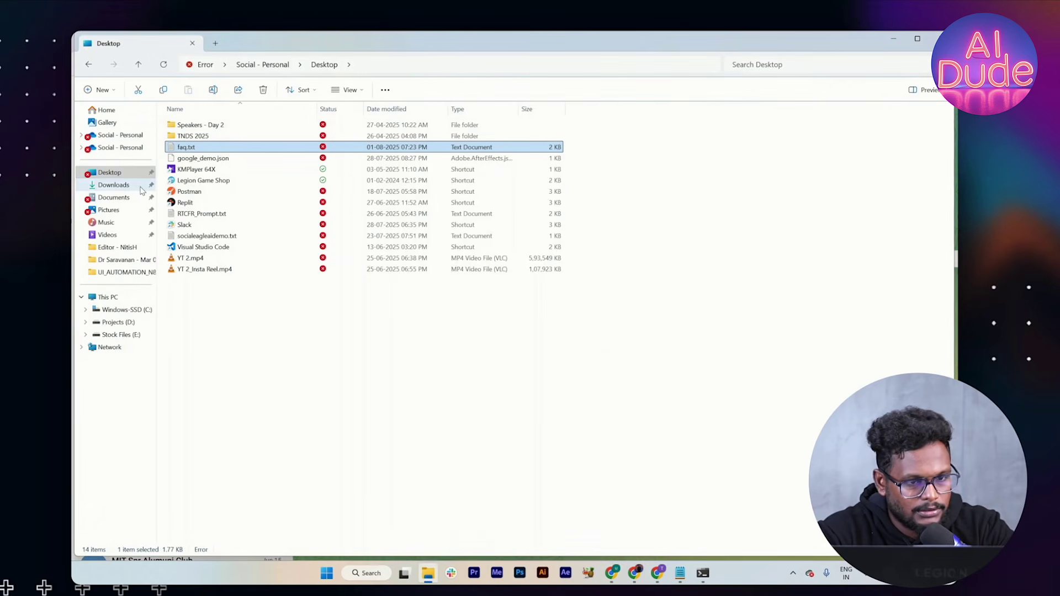
Step: Search the web for 'prompt pdf' in a new browser tab
key("alt+Tab")
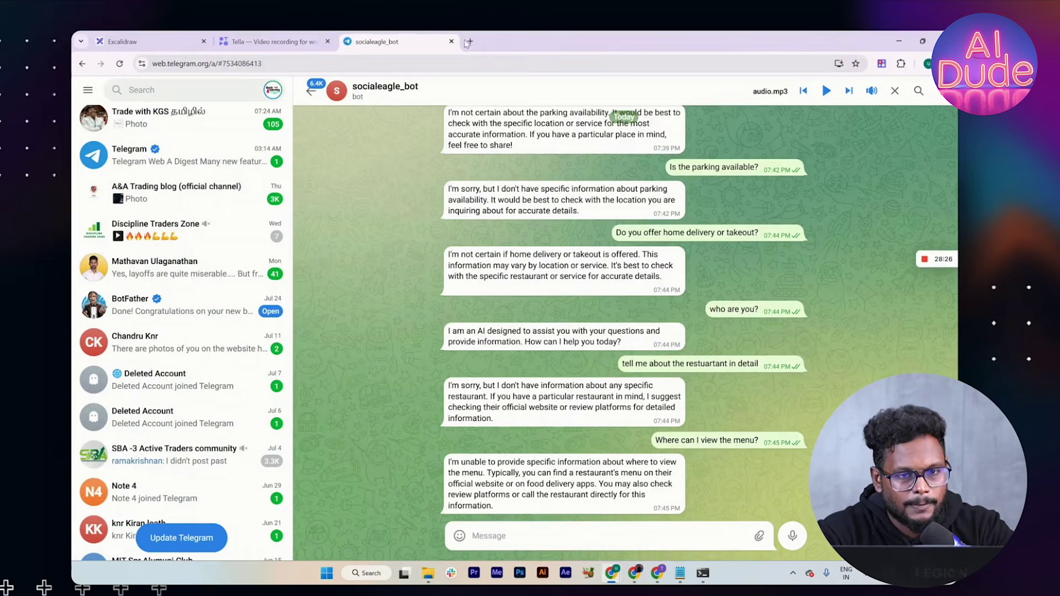
key("ctrl+t")
type("prompt ")
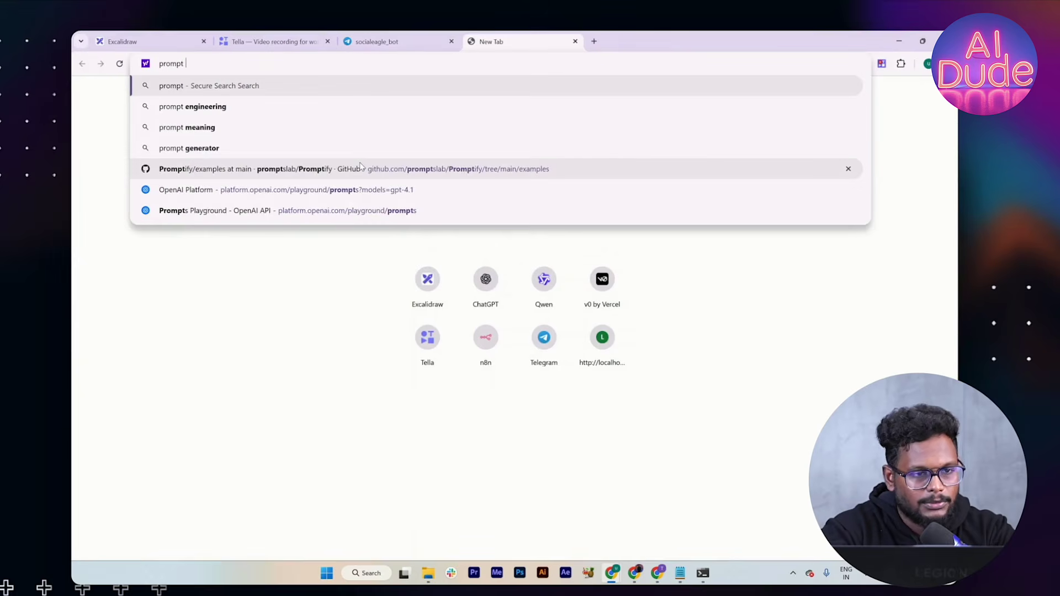
type("pdf")
key("Return")
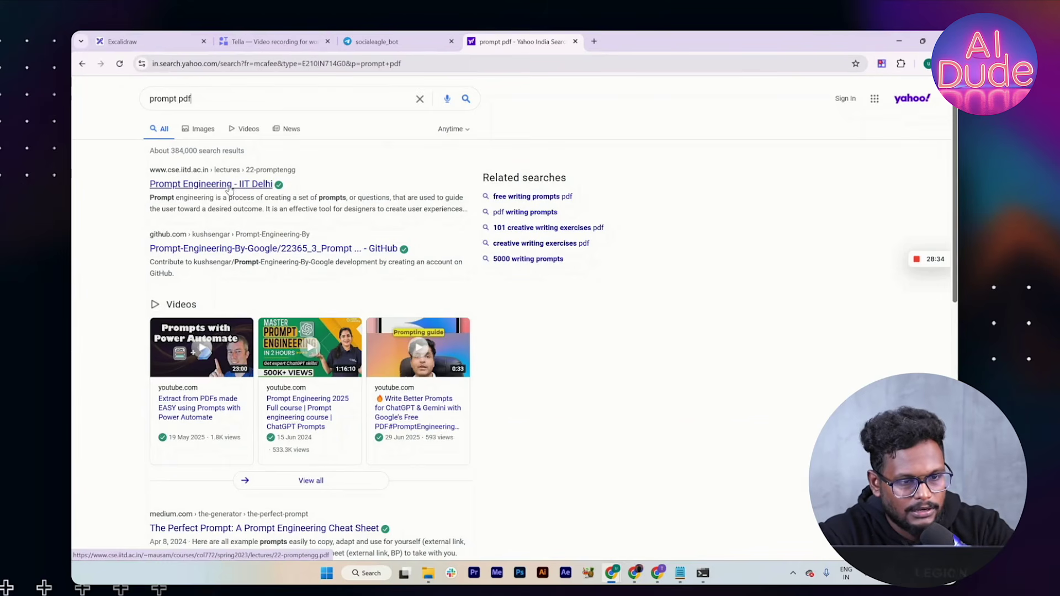
Step: Preview the Prompt Engineering for ChatGPT PDF, then open the IIT Delhi Prompt Engineering PDF instead
scroll(229, 189, "down", 3)
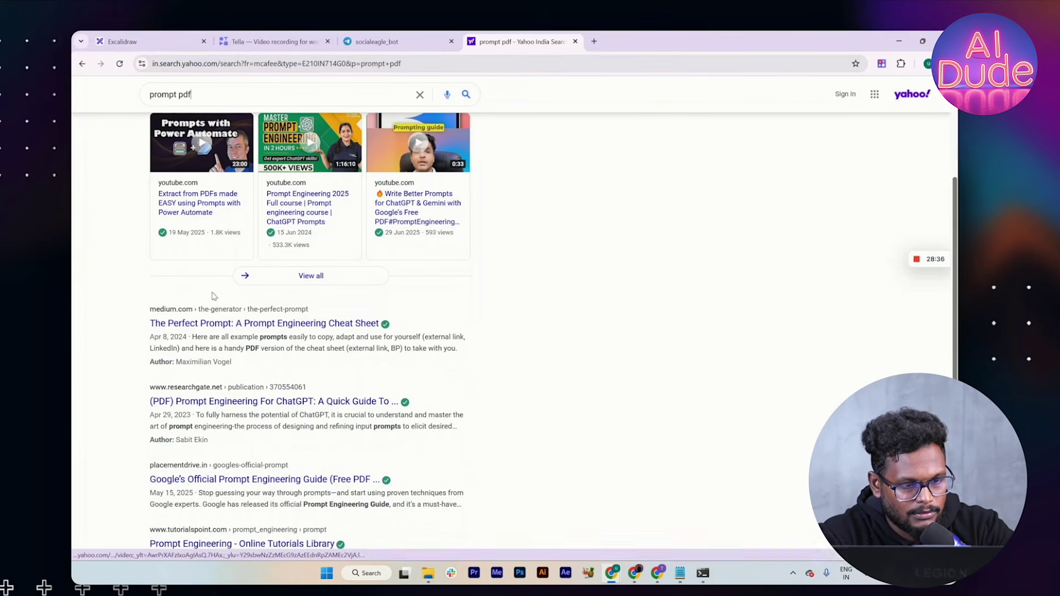
scroll(213, 298, "down", 1)
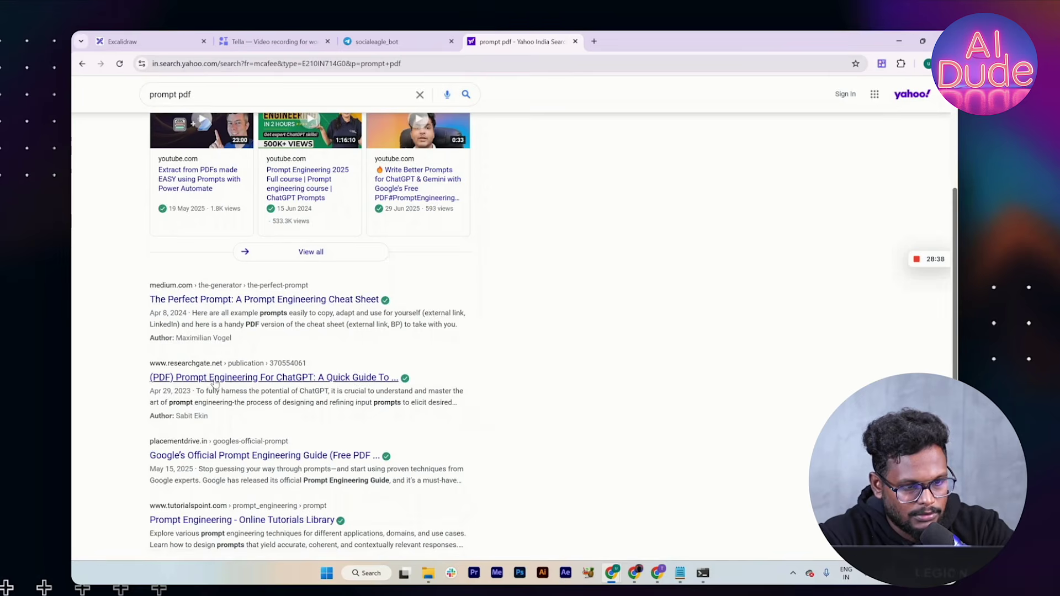
left_click(212, 380)
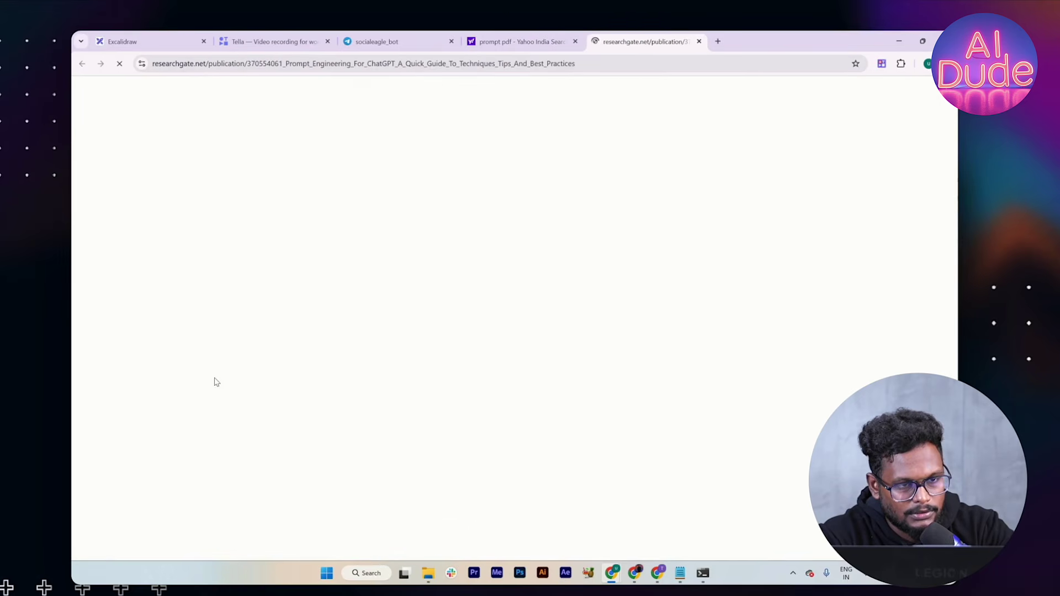
scroll(216, 381, "down", 4)
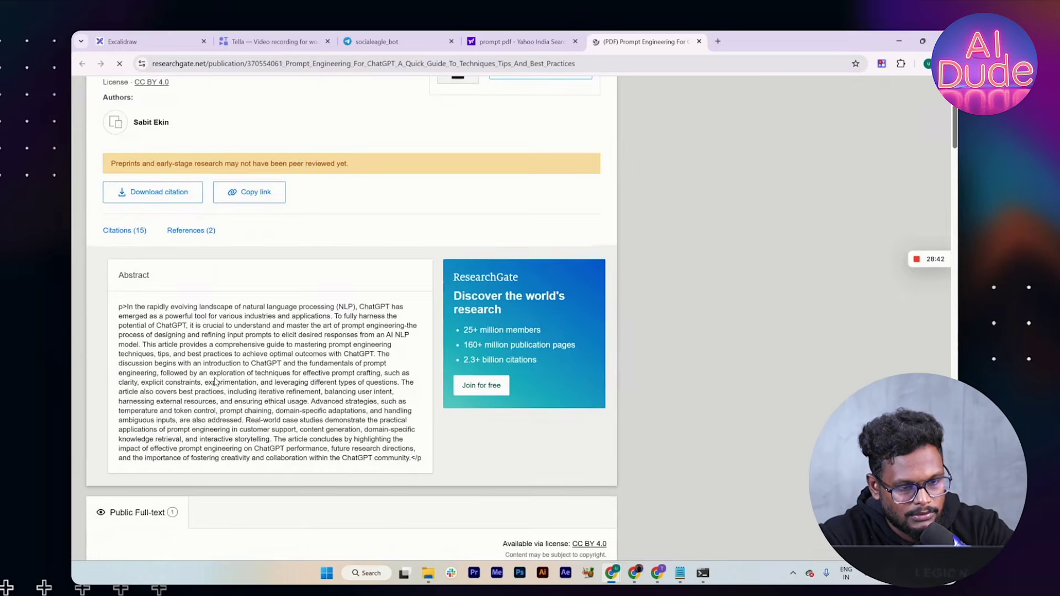
scroll(216, 382, "down", 12)
scroll(215, 380, "down", 15)
scroll(215, 380, "down", 12)
scroll(216, 381, "up", 20)
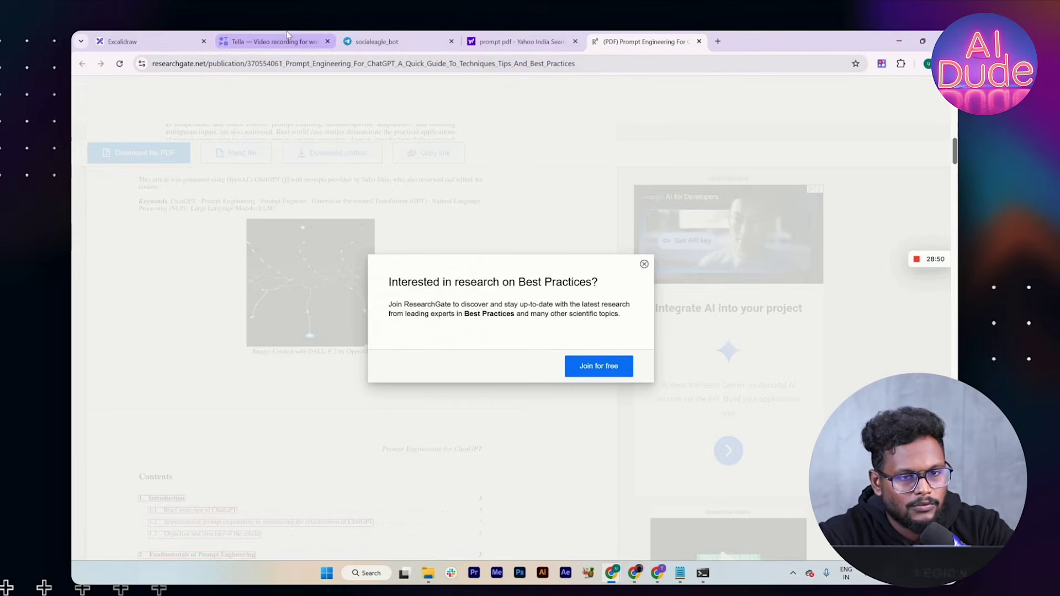
left_click(502, 39)
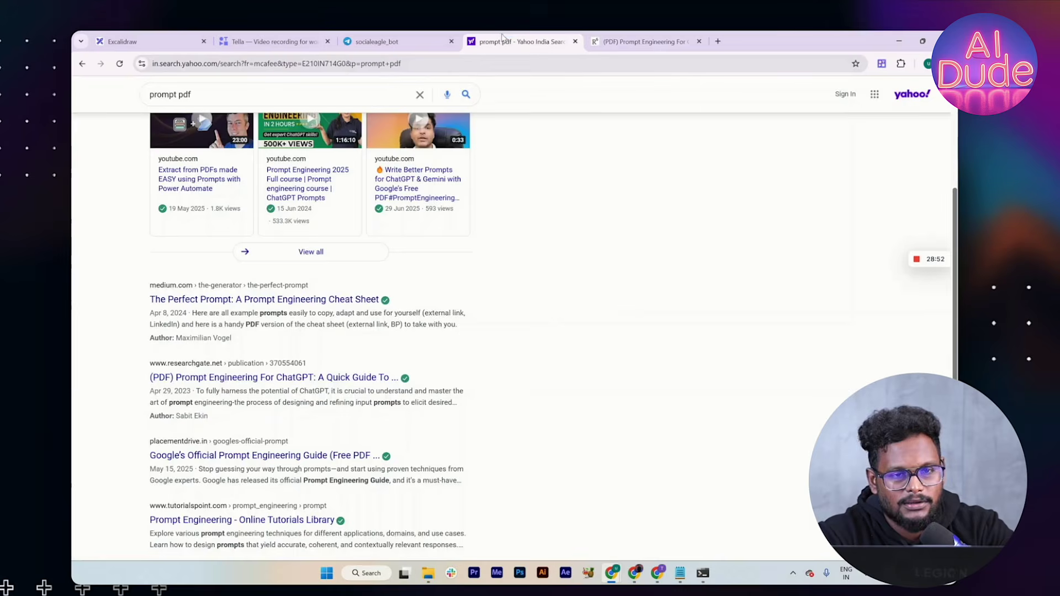
scroll(205, 386, "up", 4)
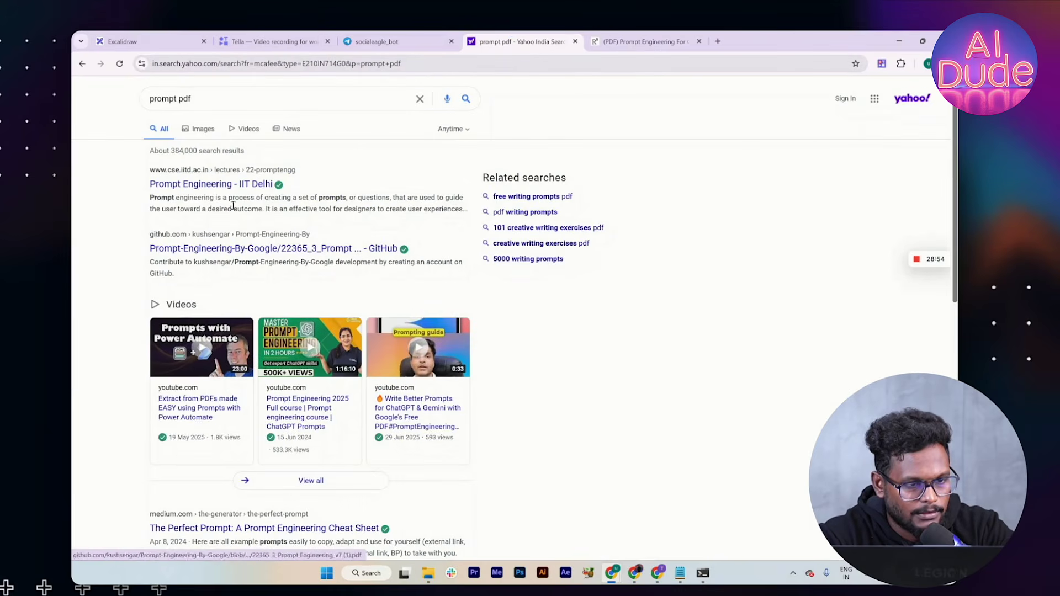
left_click(238, 182)
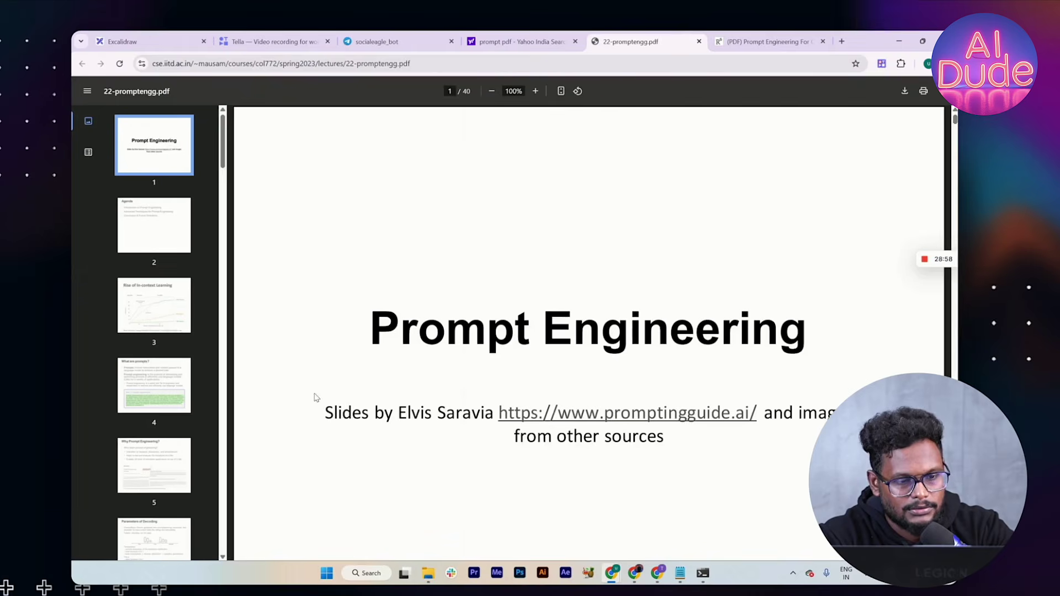
Step: Download 22-promptengg.pdf to Downloads and show it in File Explorer
left_click(904, 92)
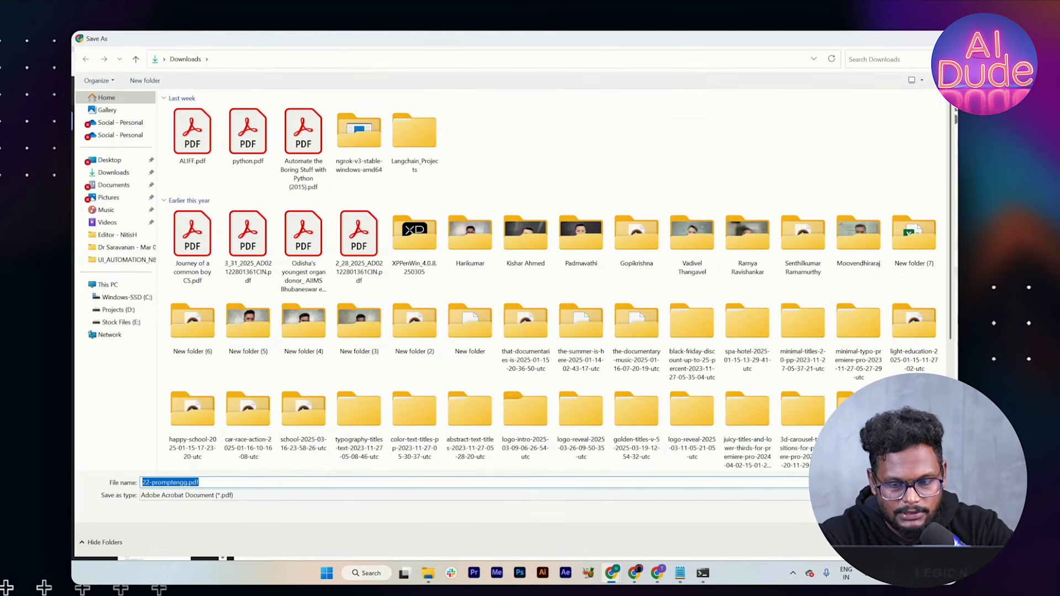
key("Return")
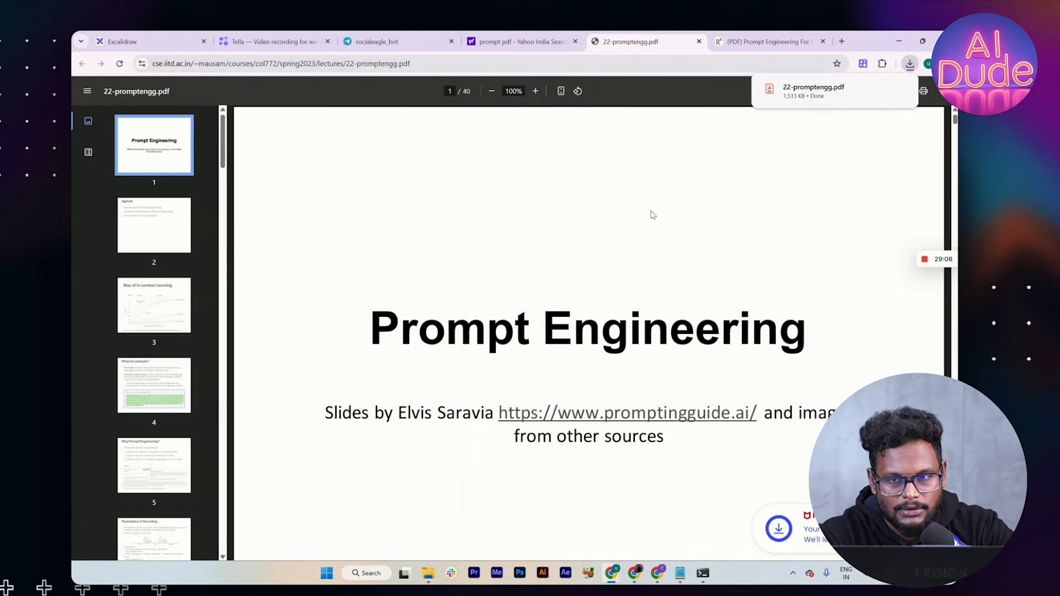
left_click(884, 85)
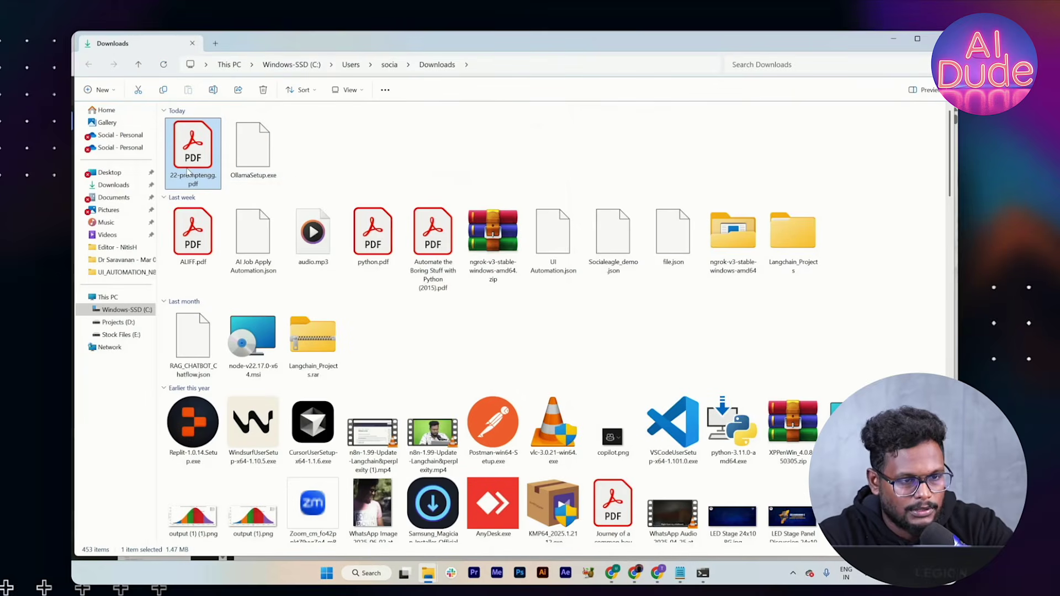
Step: Upload 22-promptengg.pdf by dragging it from Downloads into the RAG-n8n-demo Drive folder
left_click_drag(189, 168, 636, 570)
left_click(637, 571)
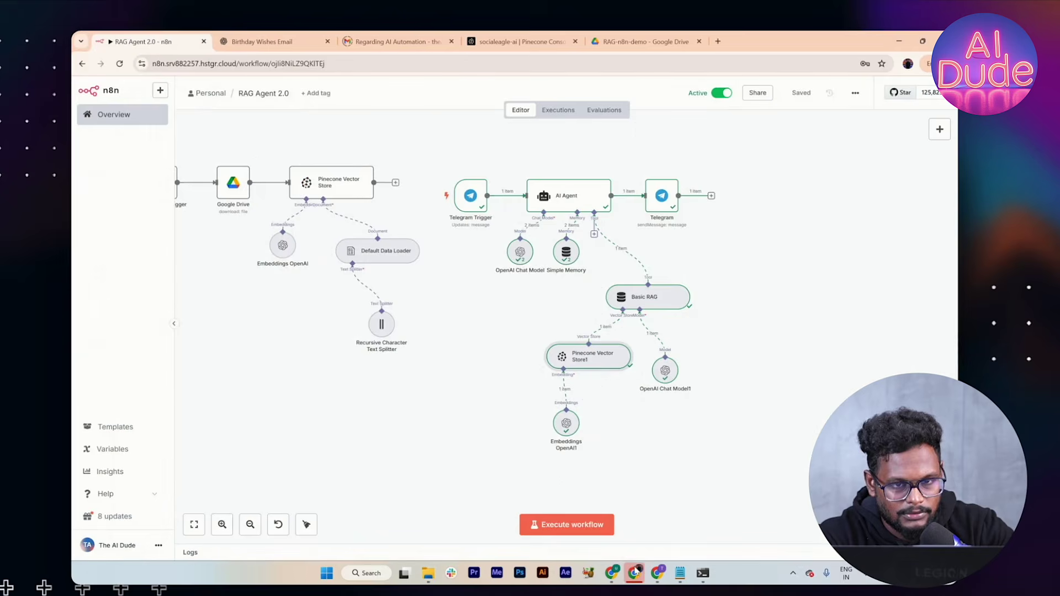
left_click(642, 42)
key("alt+Tab")
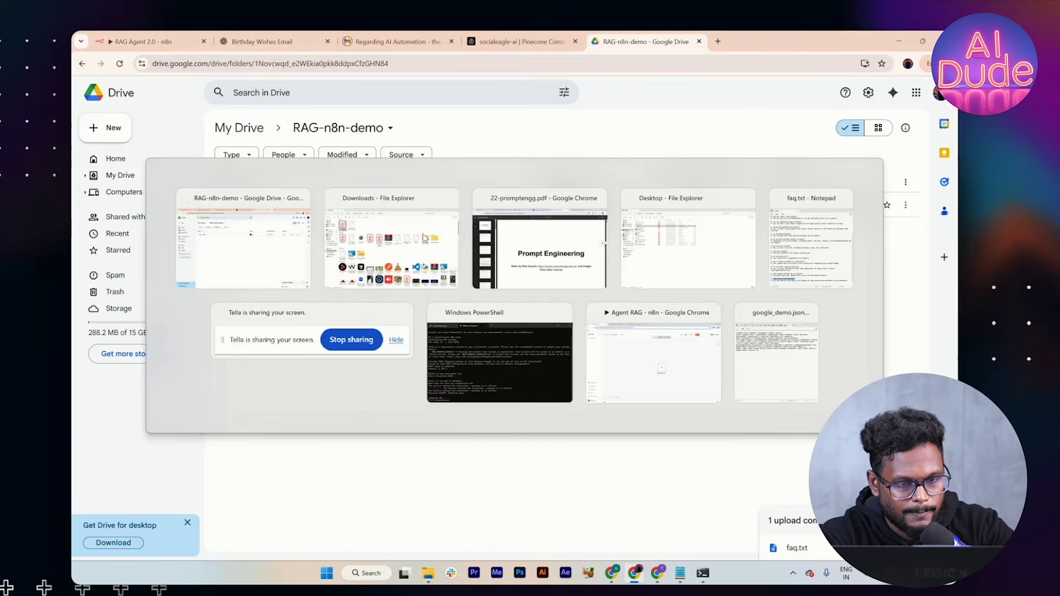
left_click(424, 239)
left_click_drag(200, 139, 639, 529)
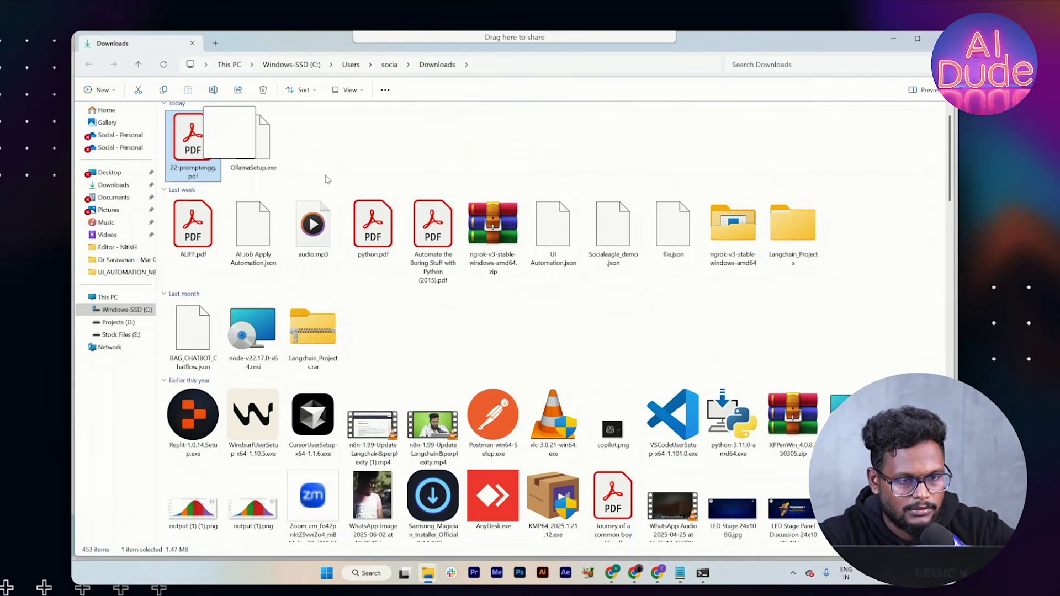
left_click_drag(328, 180, 331, 174)
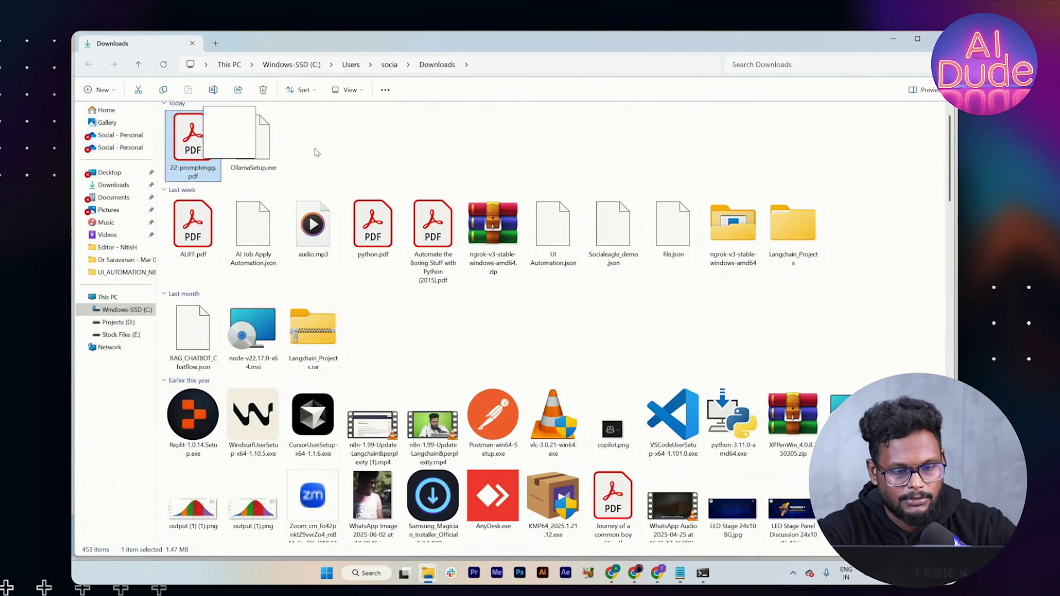
left_click_drag(207, 167, 602, 367)
key("alt+Tab")
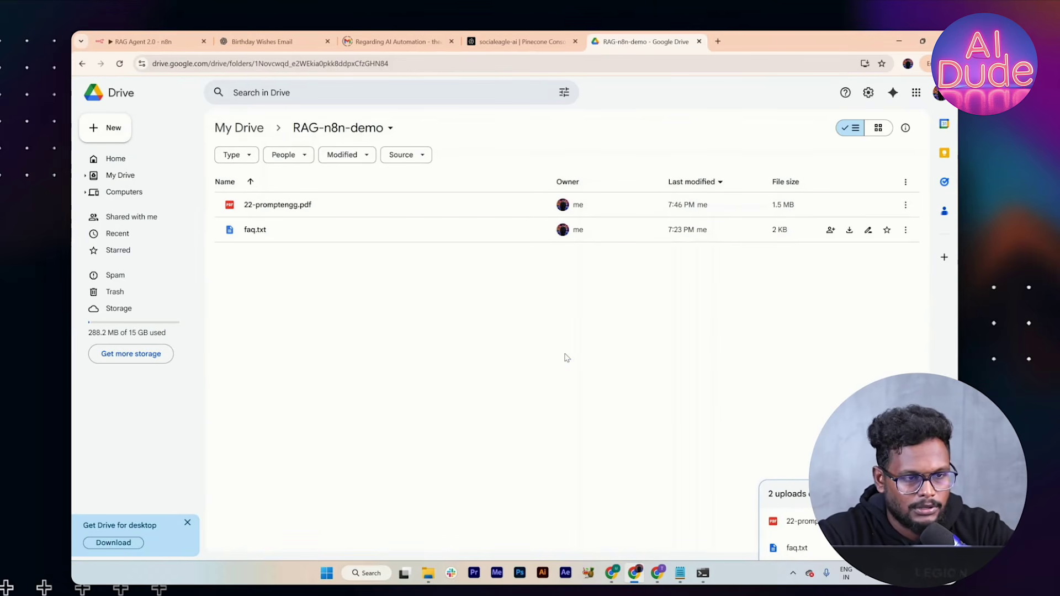
left_click(151, 42)
Step: Deactivate the workflow, test-run the Google Drive trigger, and inspect the 22-promptengg.pdf download output
scroll(352, 252, "left", 1)
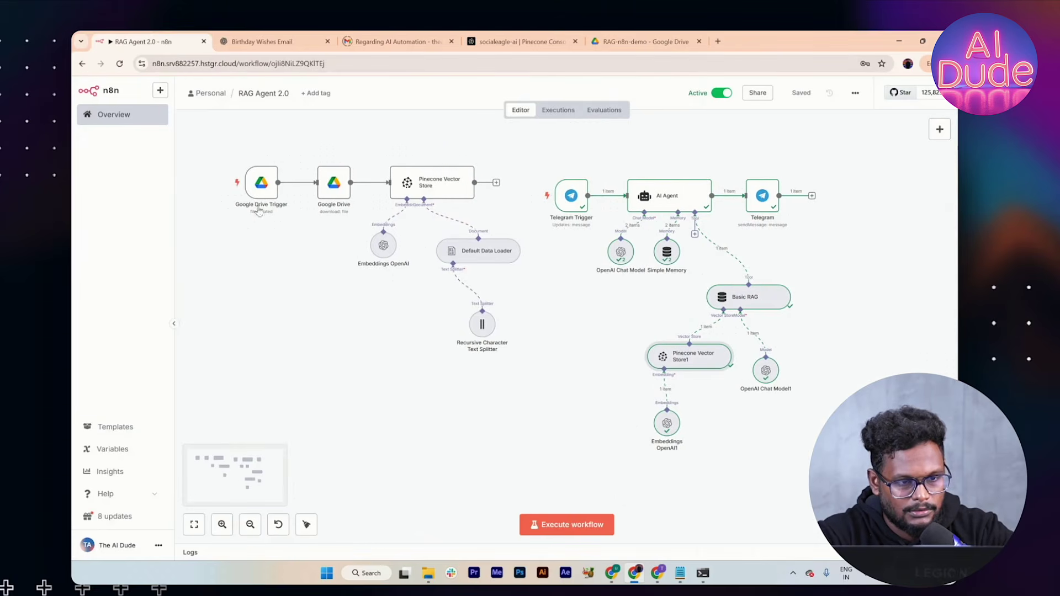
left_click(229, 184)
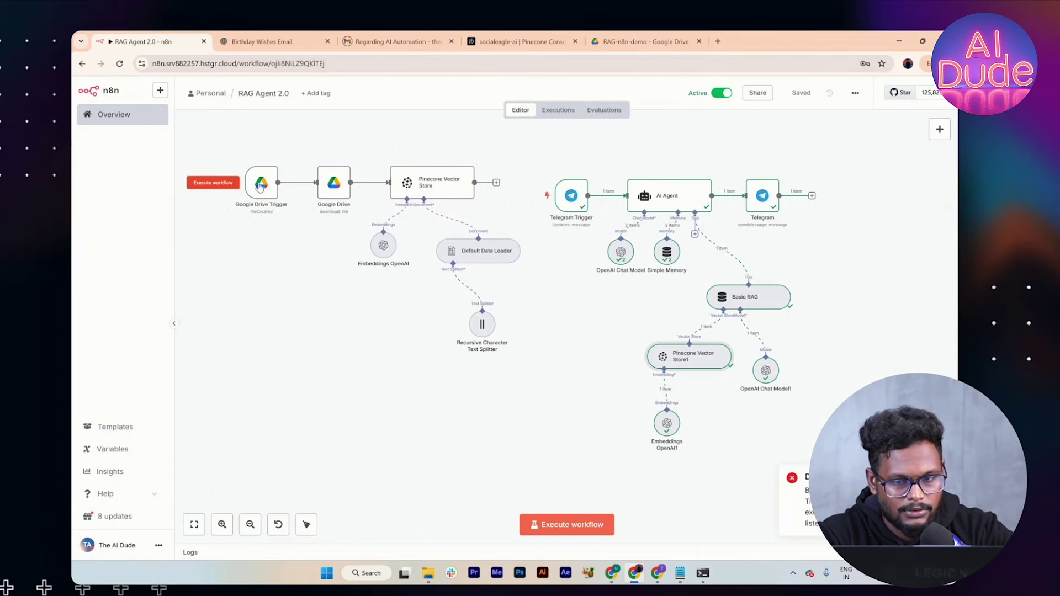
left_click(720, 93)
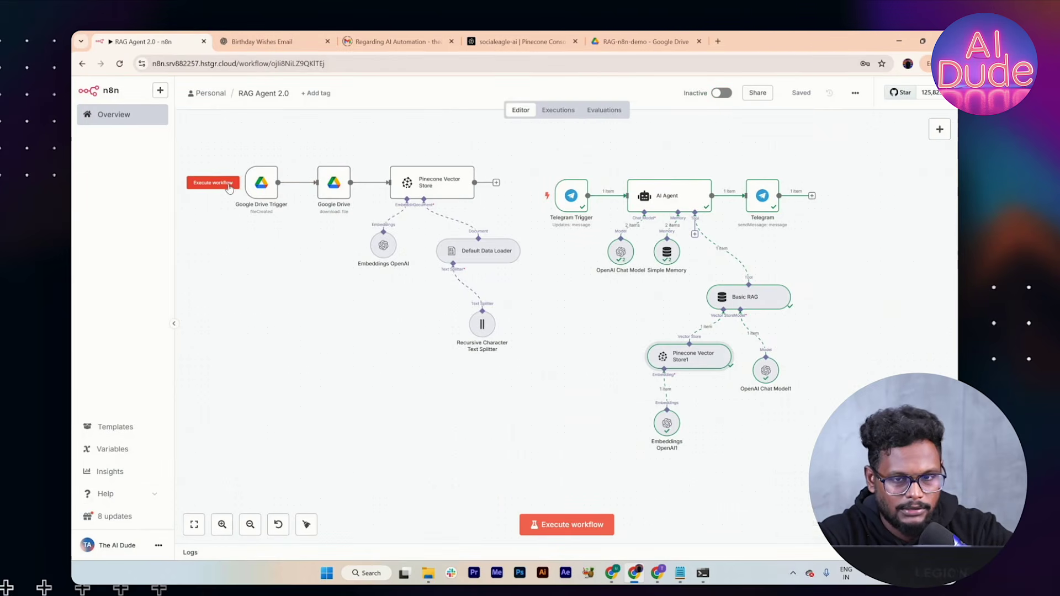
left_click(229, 186)
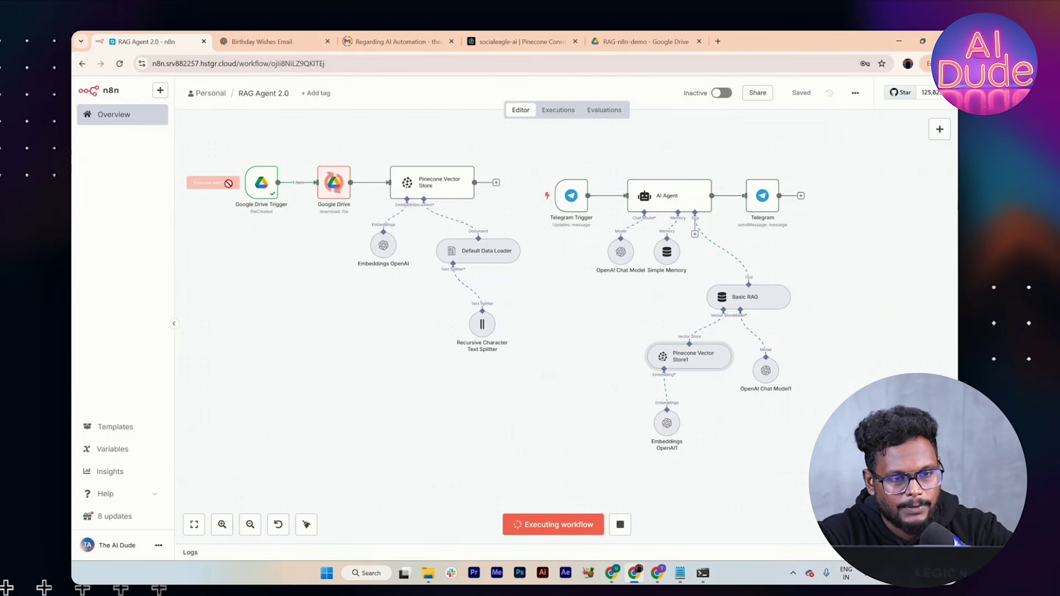
double_click(333, 184)
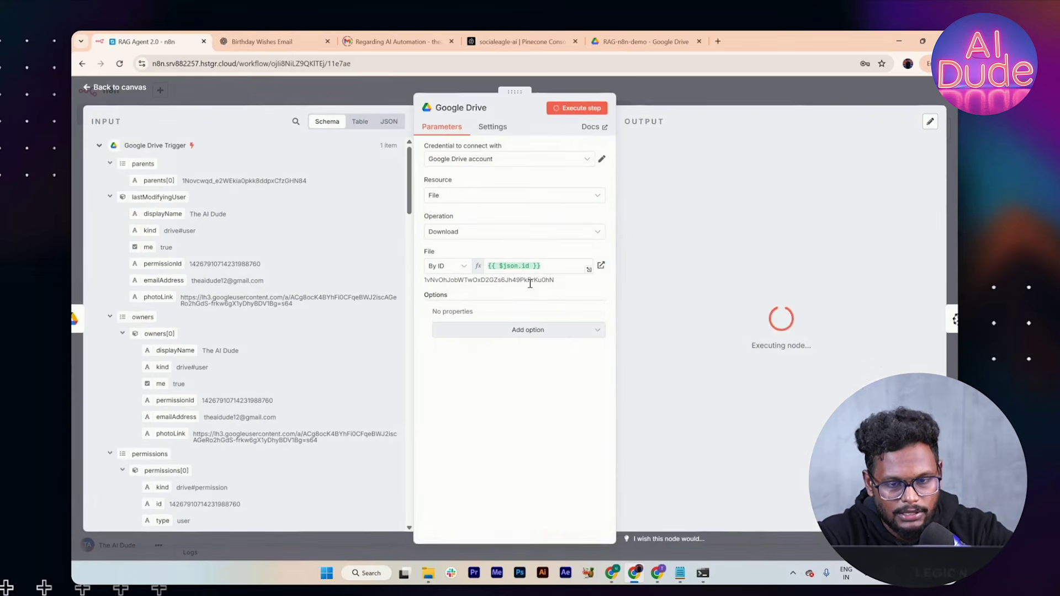
scroll(289, 421, "down", 5)
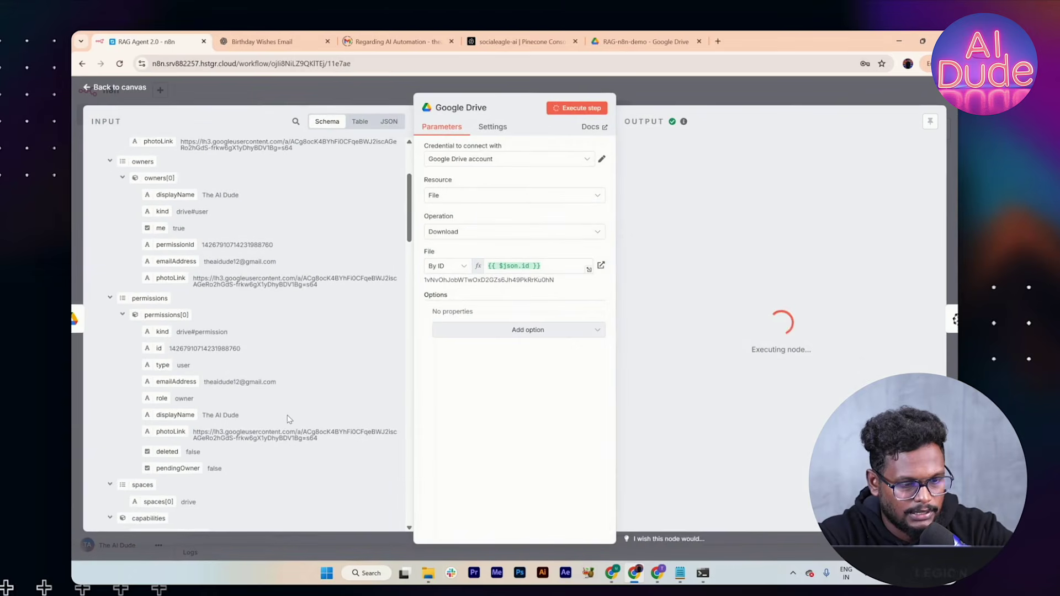
scroll(289, 419, "down", 7)
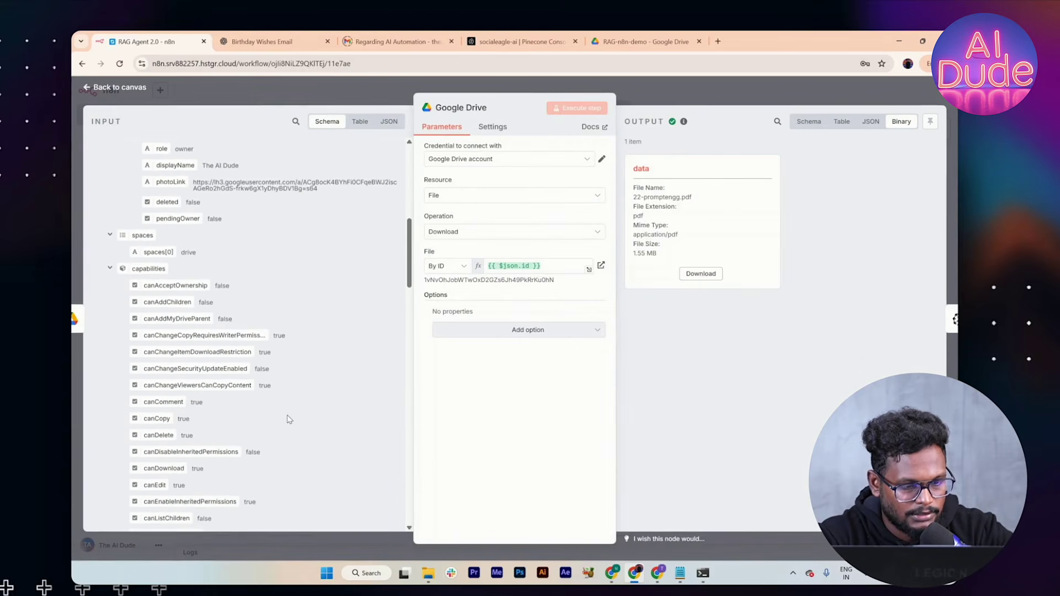
scroll(287, 419, "down", 10)
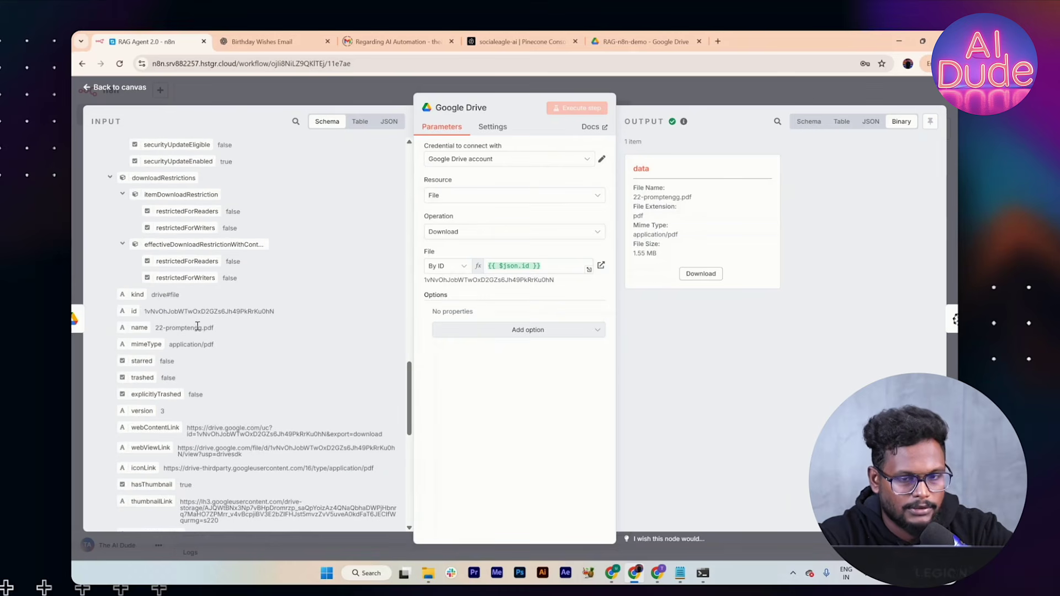
left_click(635, 88)
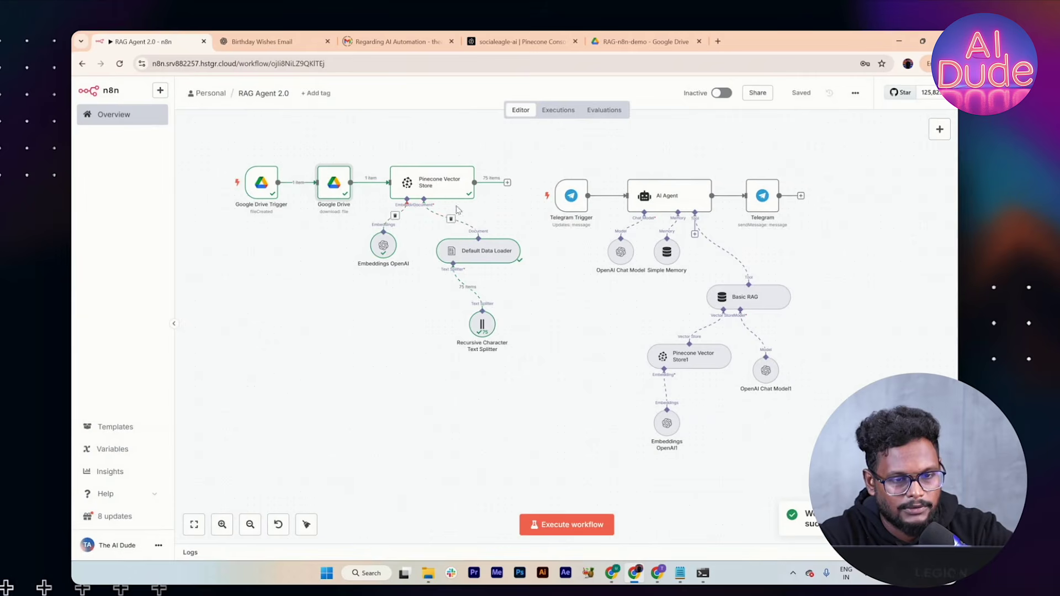
Step: Make the Default Data Loader load Binary data with Split Pages in PDF, then rerun from the Drive trigger
double_click(468, 251)
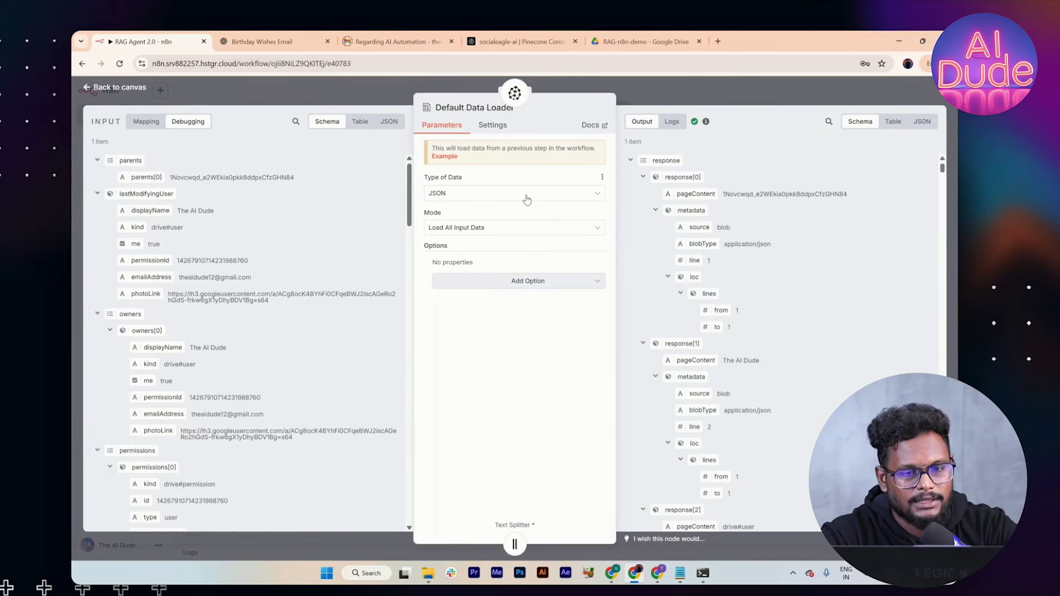
left_click(524, 195)
left_click(503, 250)
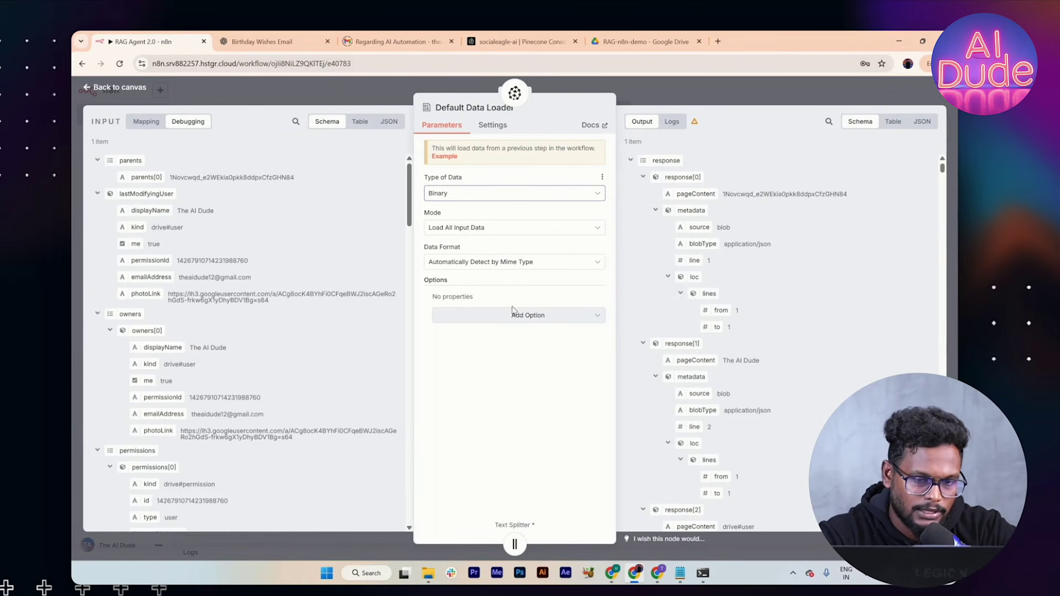
left_click(481, 314)
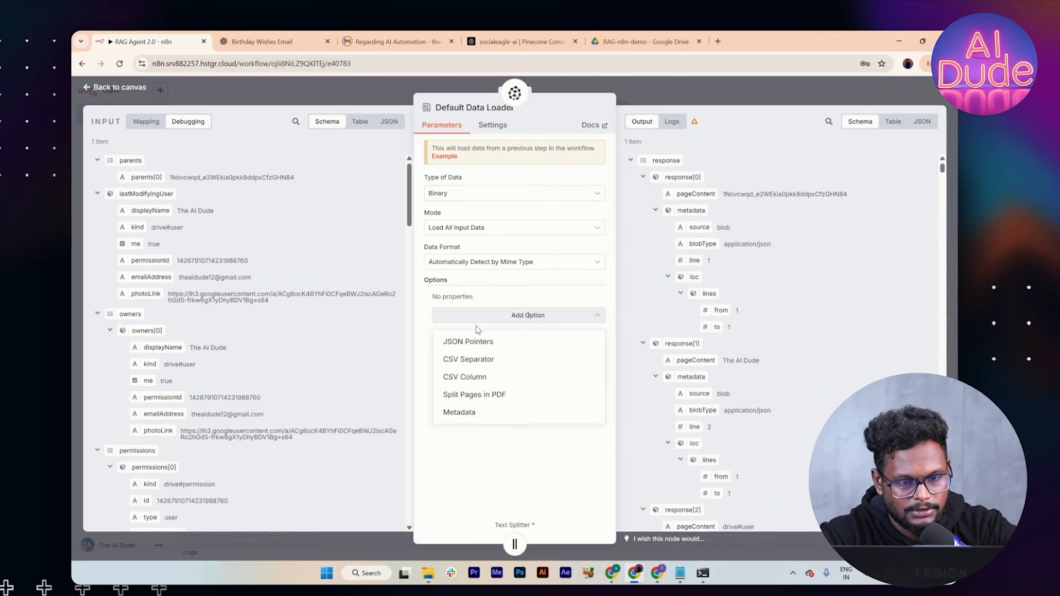
left_click(503, 395)
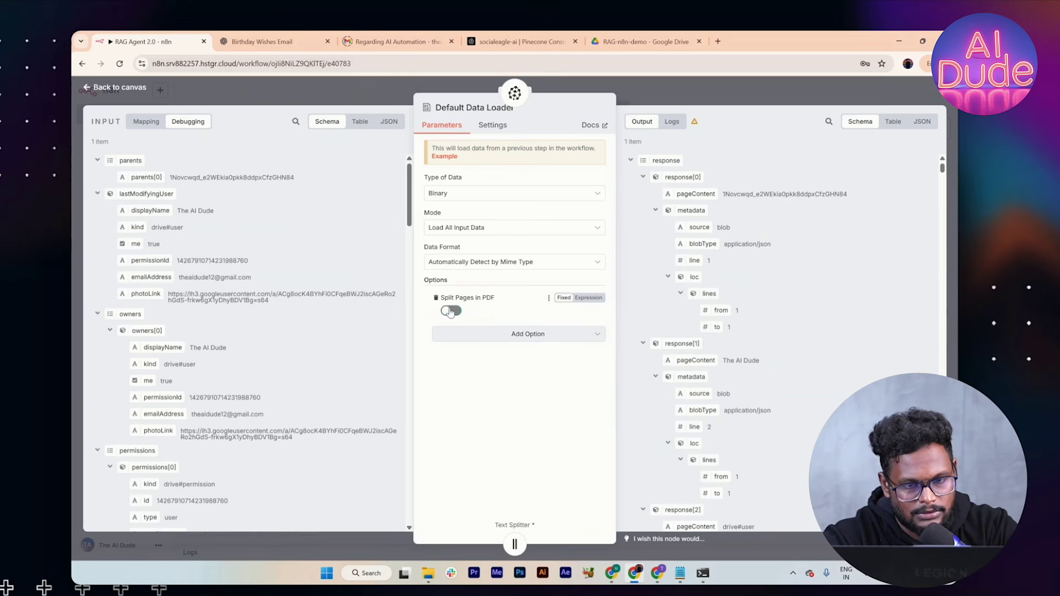
left_click(664, 103)
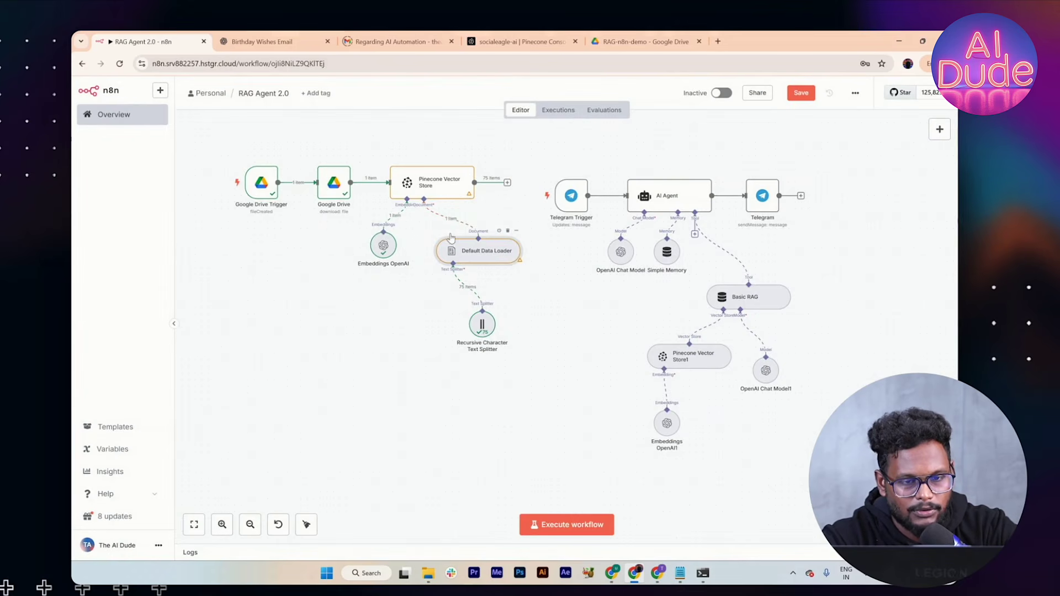
left_click(224, 183)
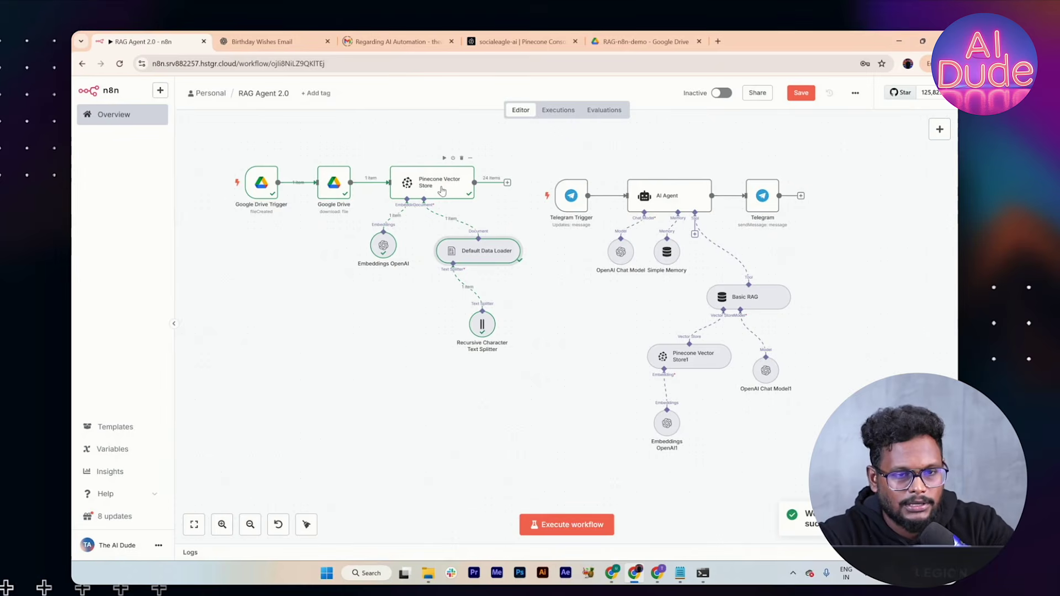
double_click(442, 180)
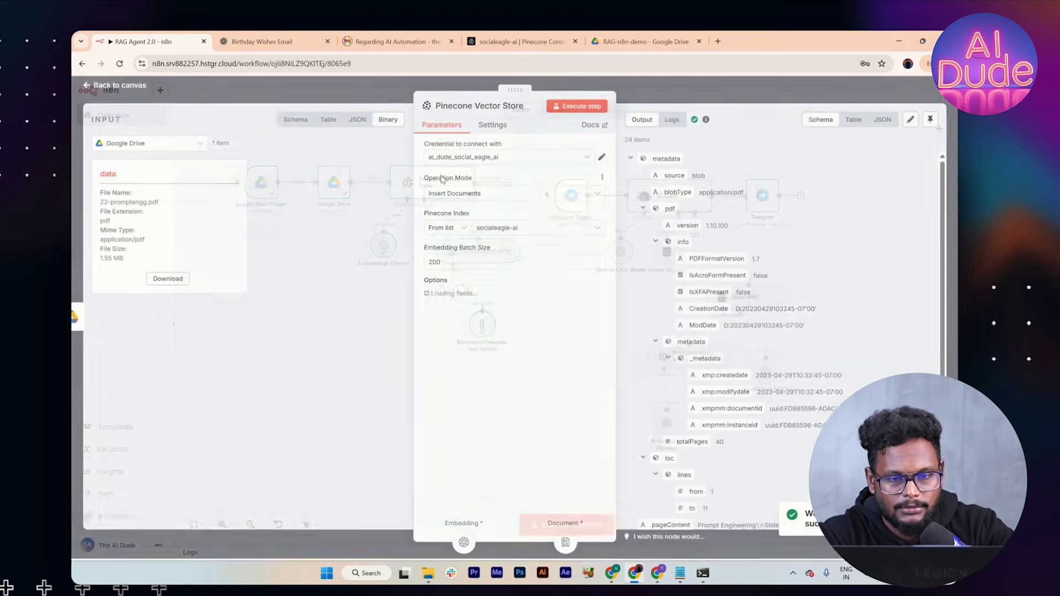
left_click_drag(550, 339, 441, 341)
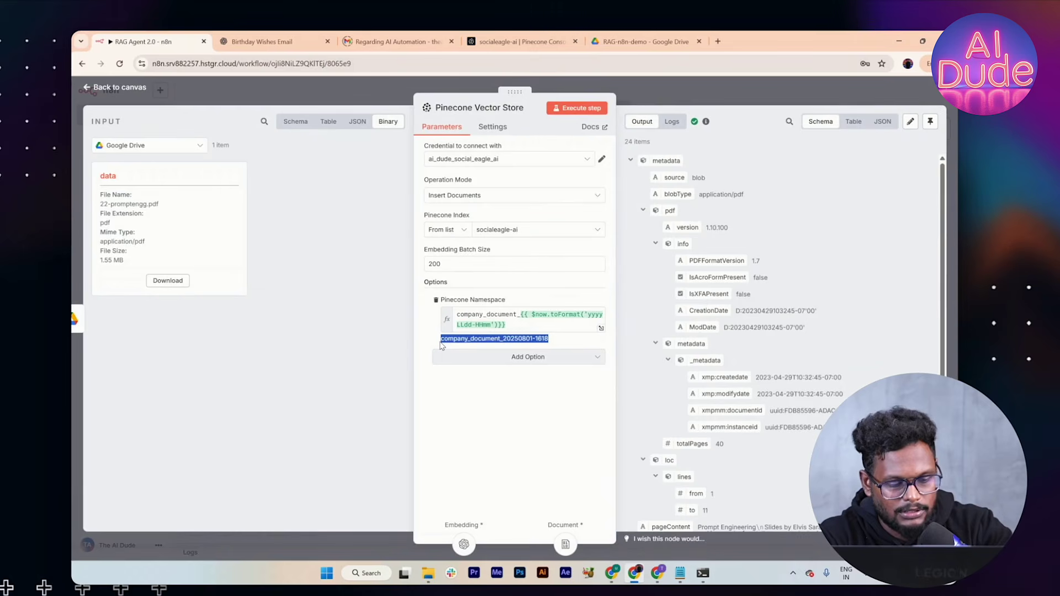
left_click(518, 42)
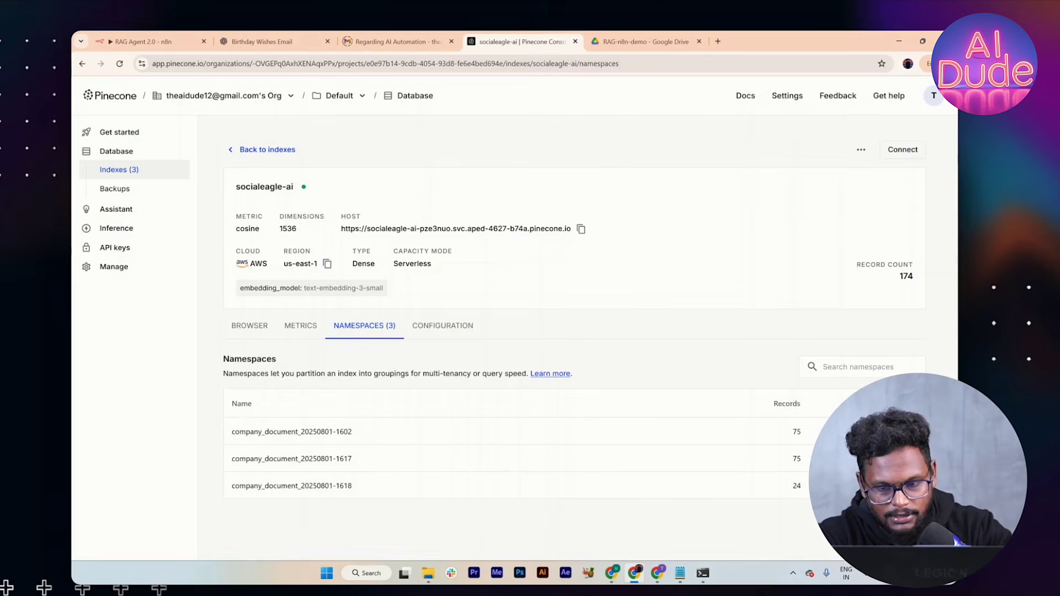
left_click(907, 432)
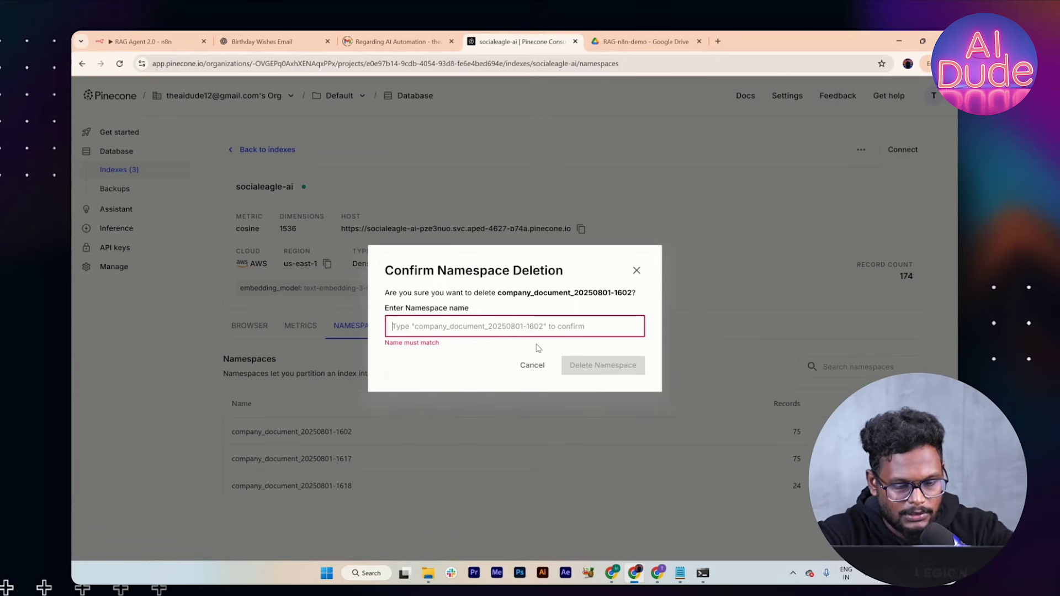
type("com")
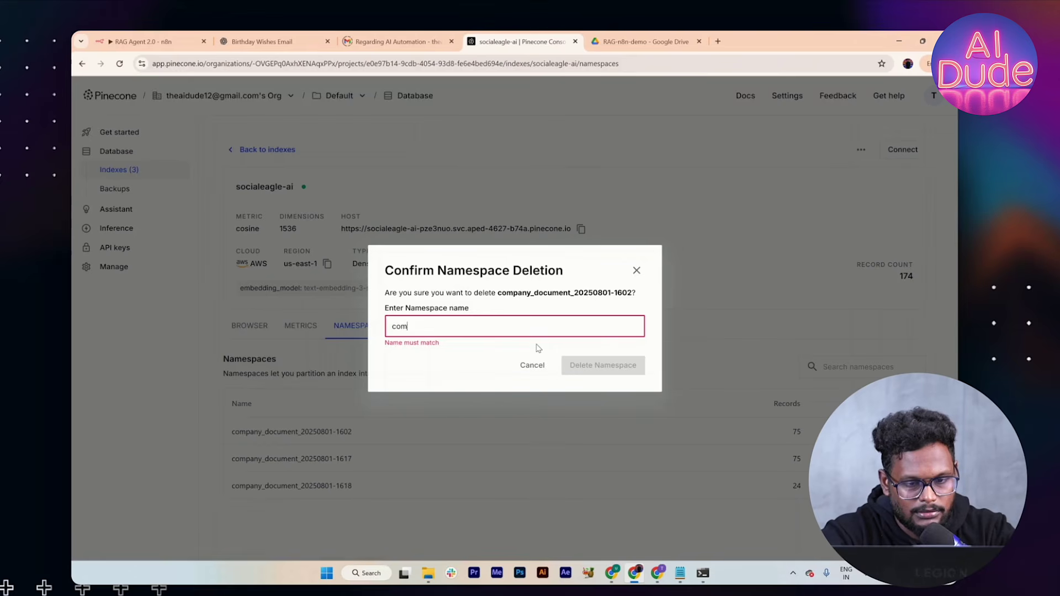
key("BackSpace")
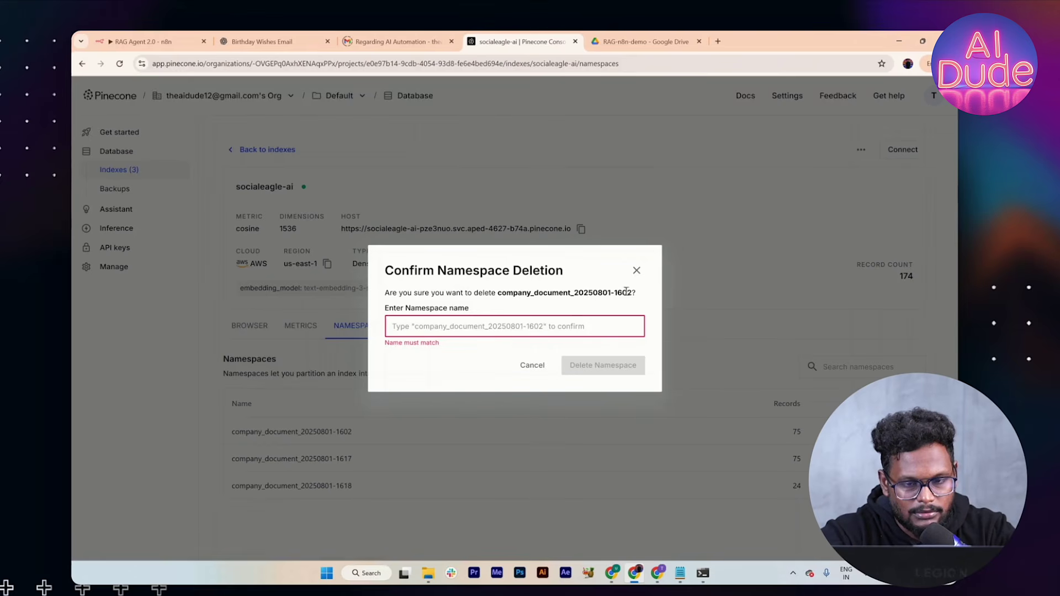
left_click_drag(629, 293, 500, 294)
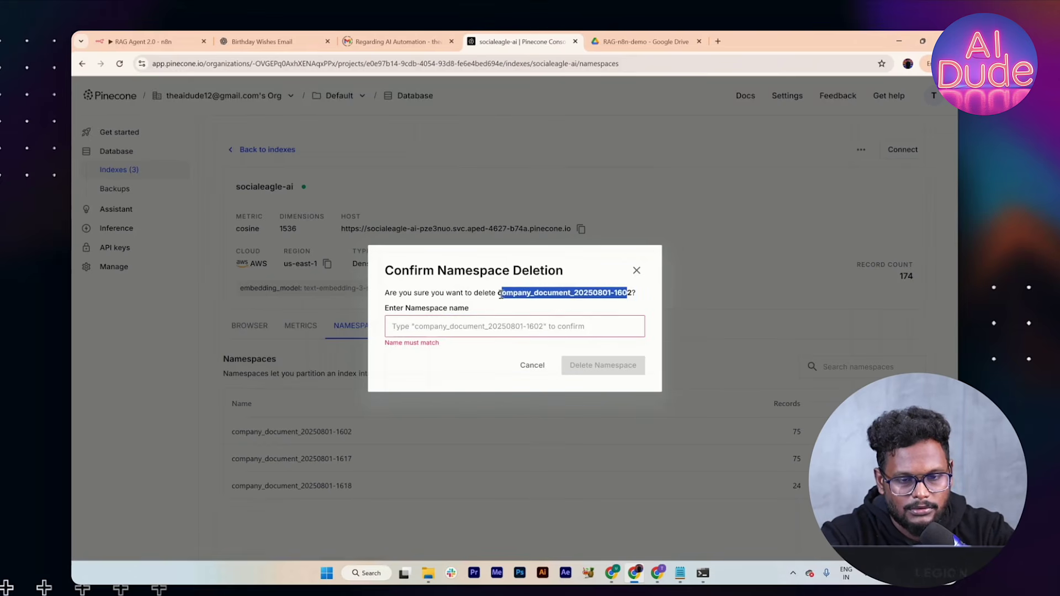
left_click(482, 326)
key("ctrl+v")
type("2")
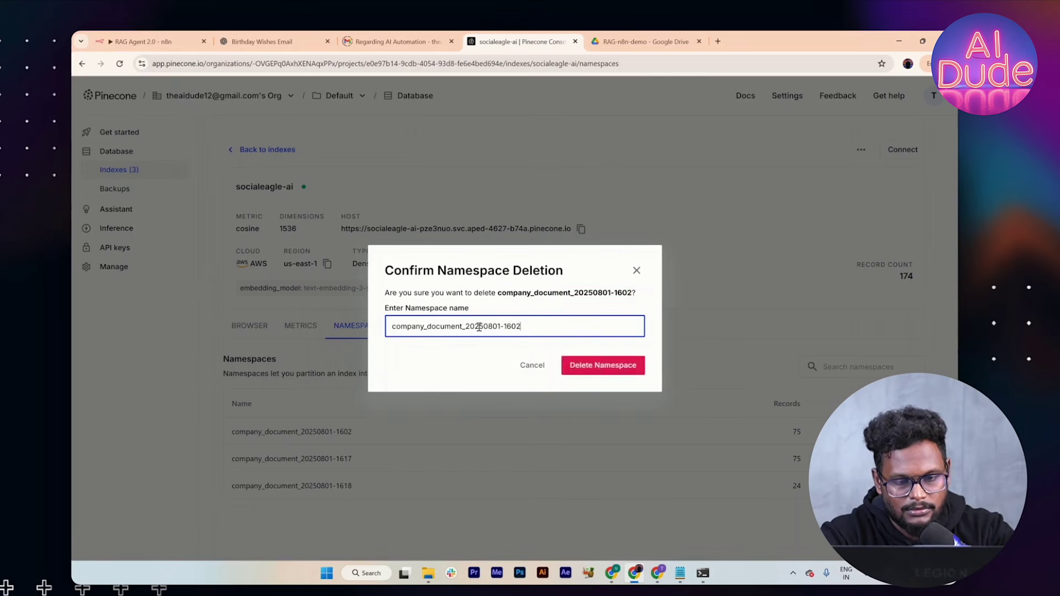
key("Return")
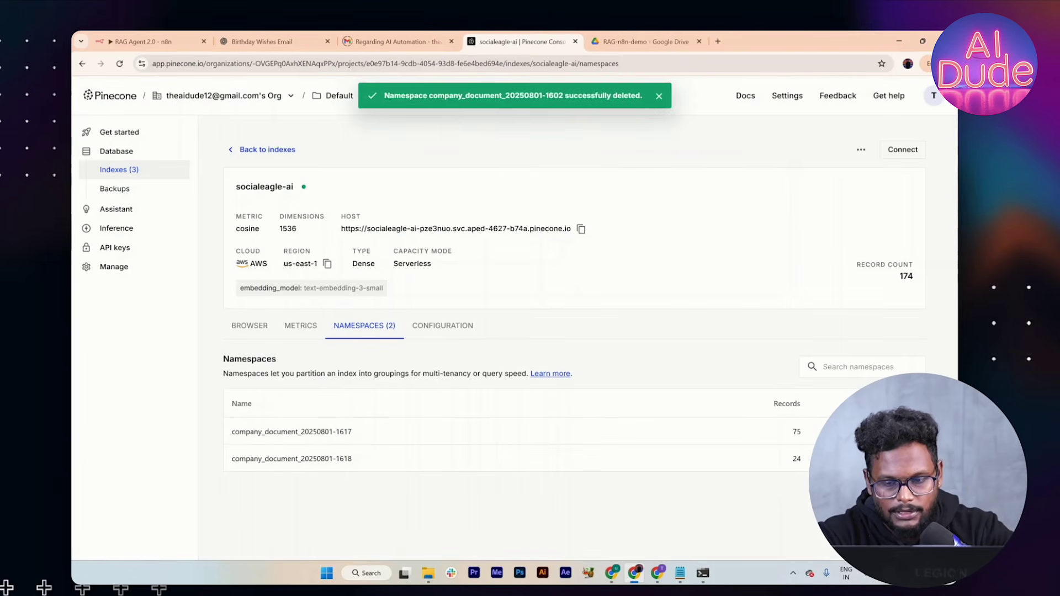
left_click(906, 433)
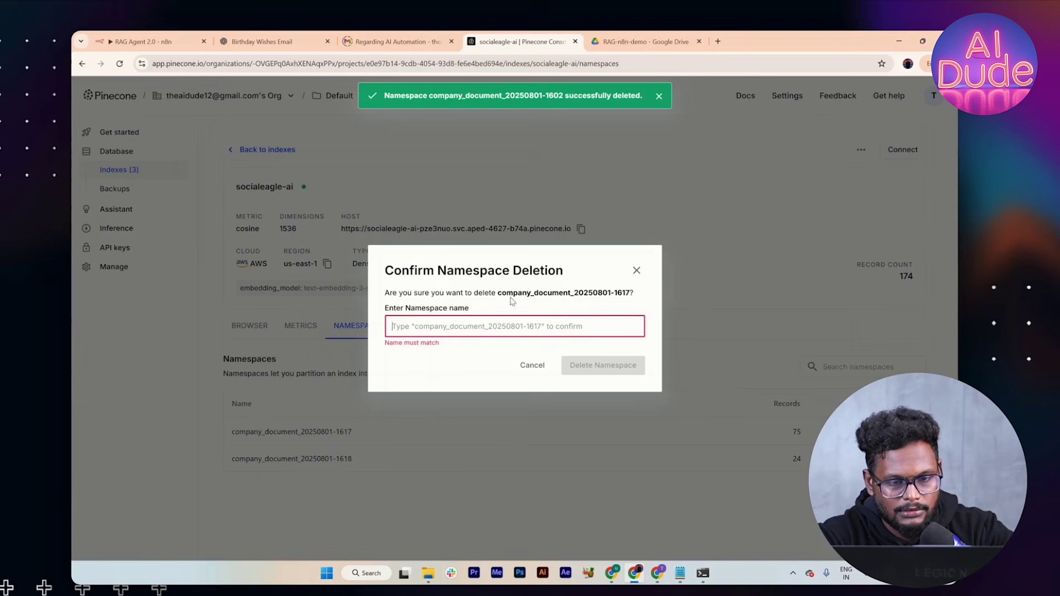
left_click_drag(498, 292, 628, 290)
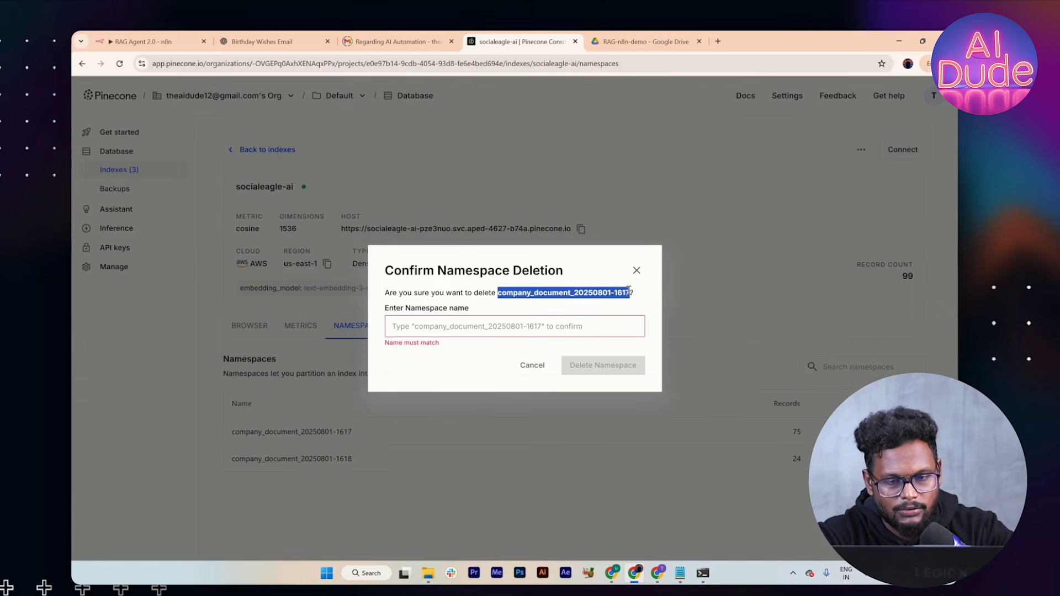
left_click(601, 325)
key("ctrl+v")
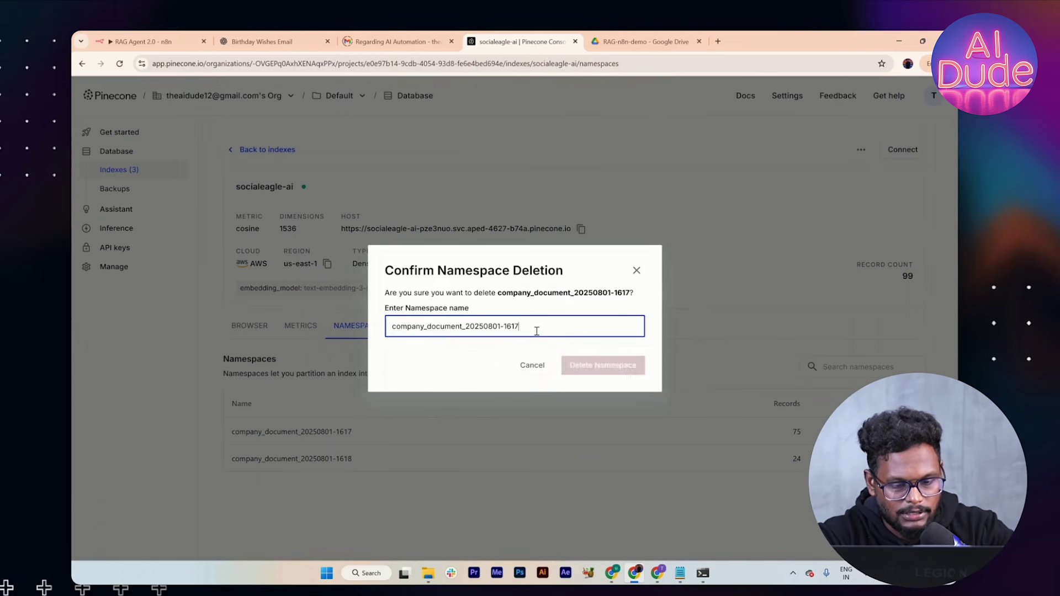
left_click(582, 369)
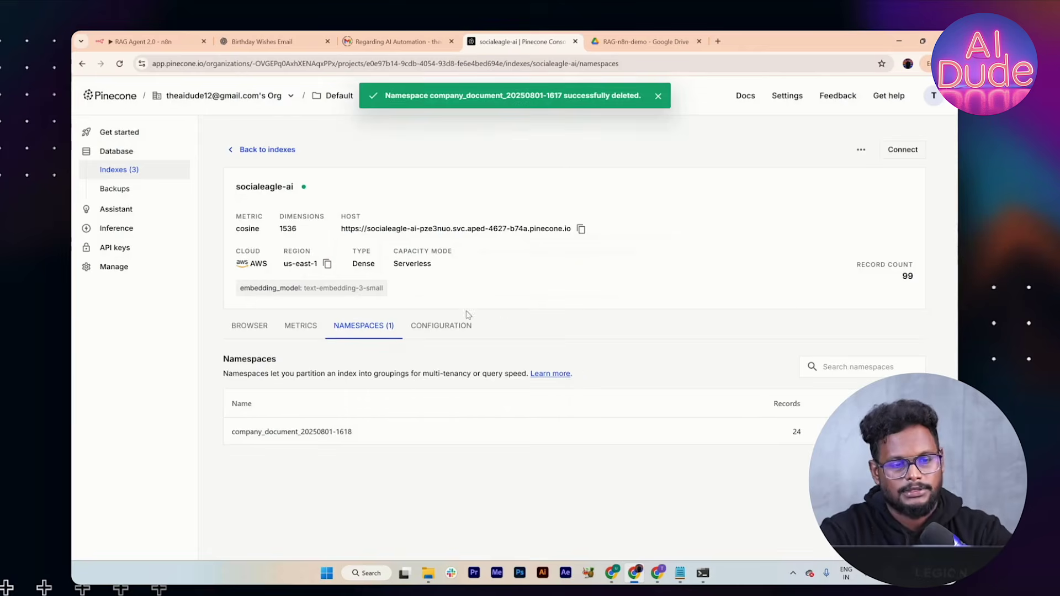
left_click(127, 36)
Step: Close the Pinecone Vector Store panel and confirm the Default Data Loader's Type of Data is Binary
left_click(363, 84)
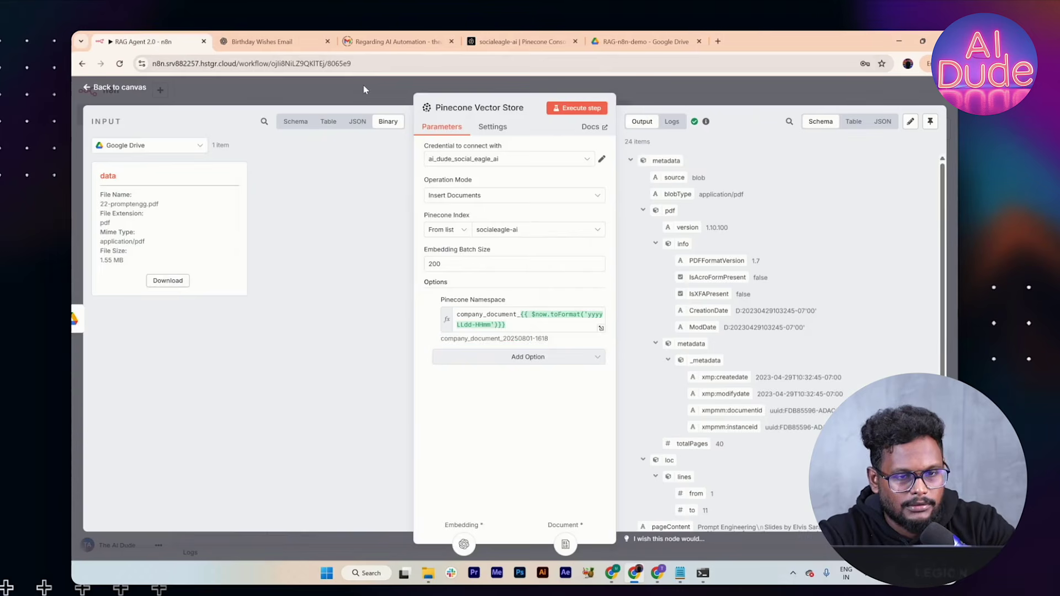
double_click(469, 262)
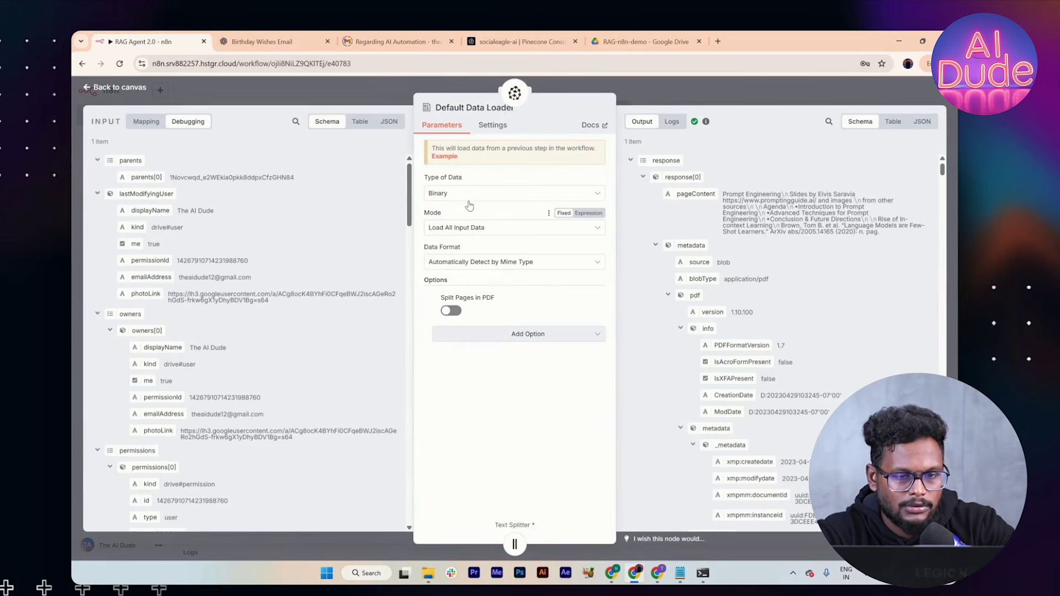
left_click(470, 197)
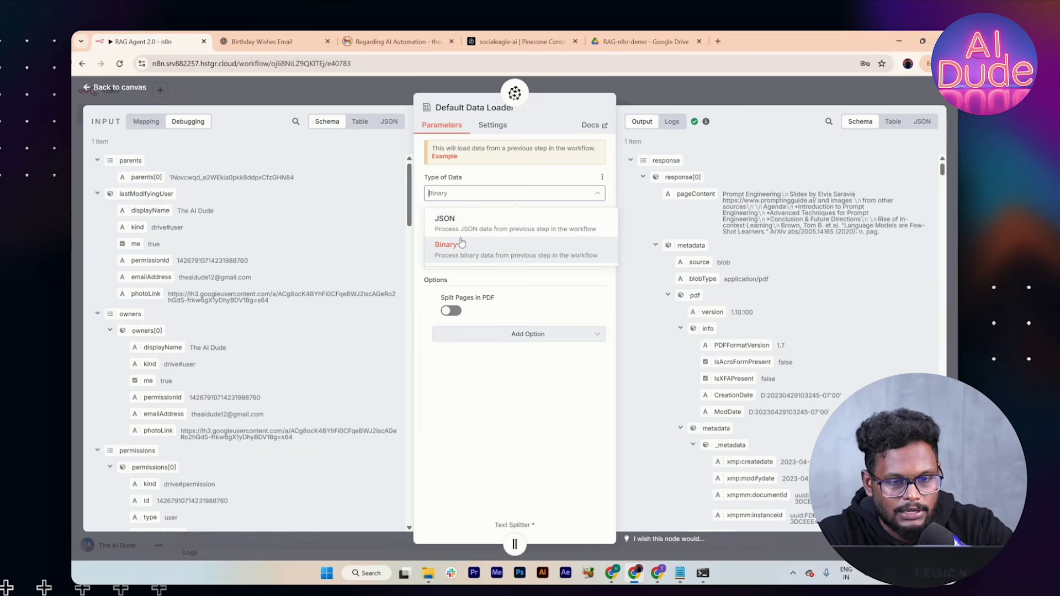
left_click(500, 250)
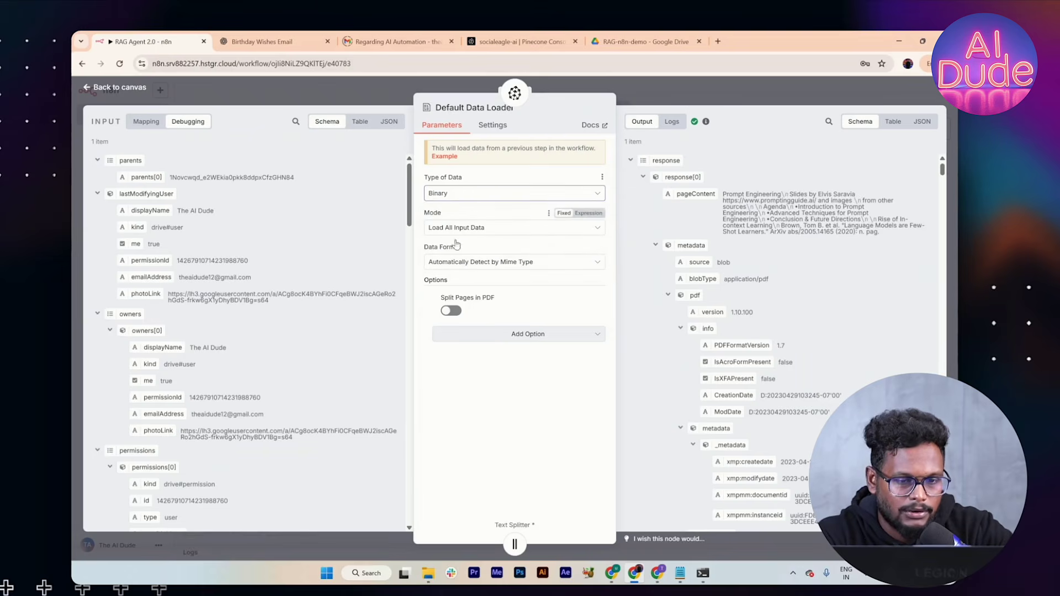
left_click(749, 106)
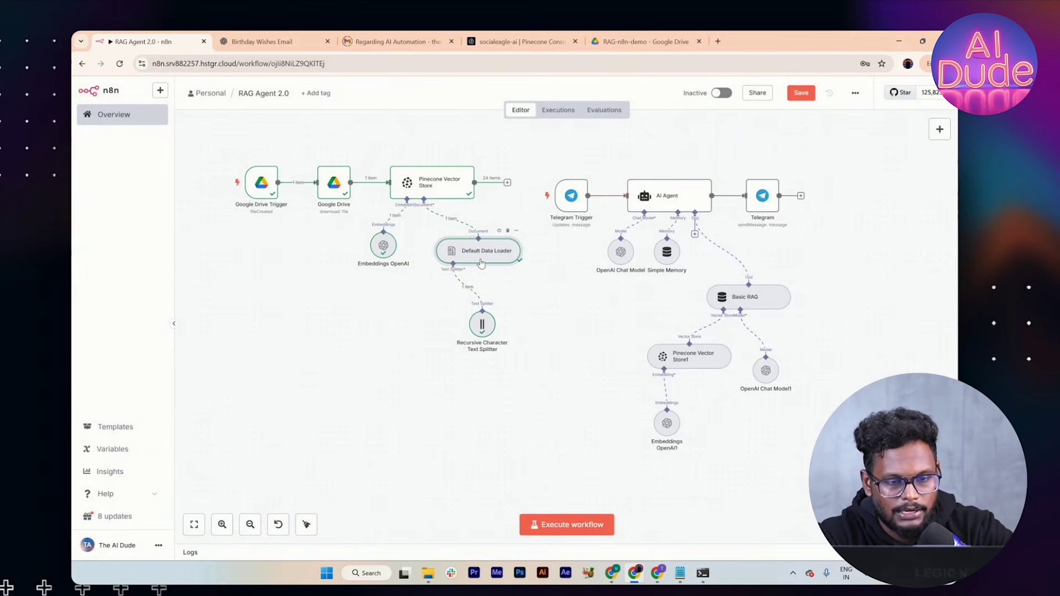
double_click(480, 263)
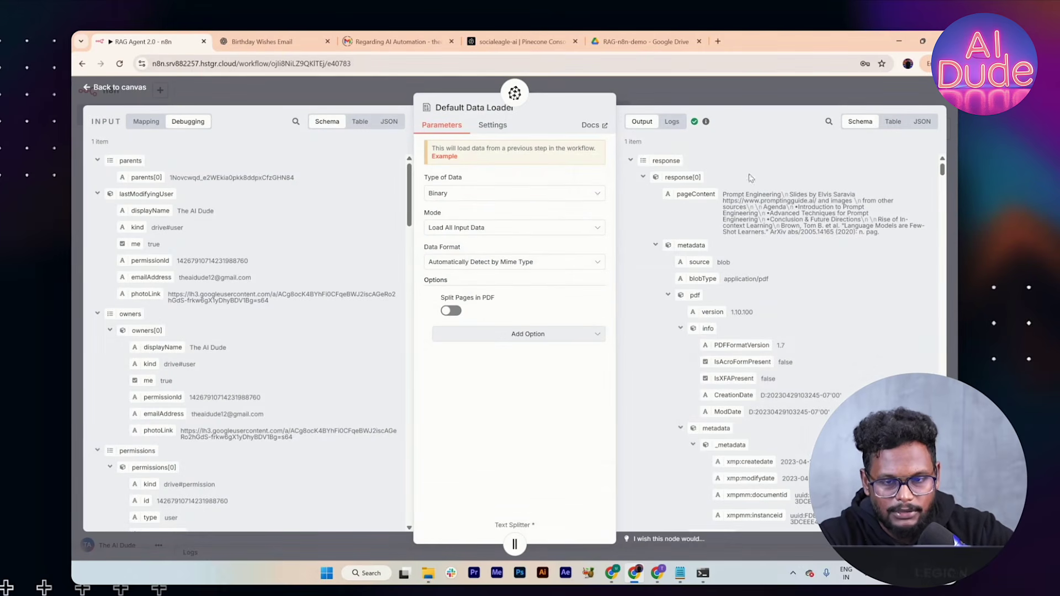
left_click(756, 94)
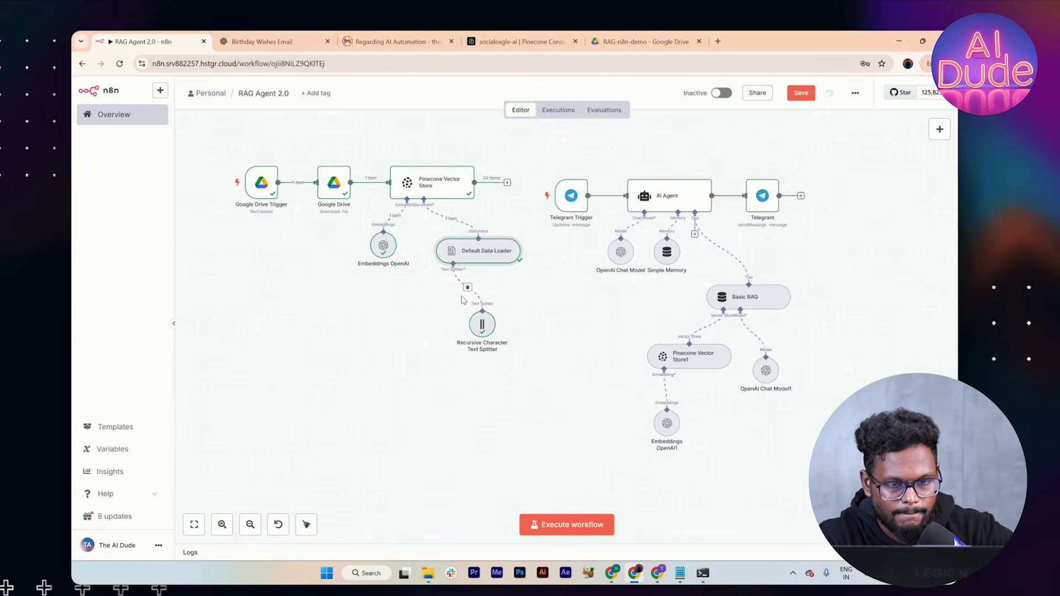
double_click(481, 258)
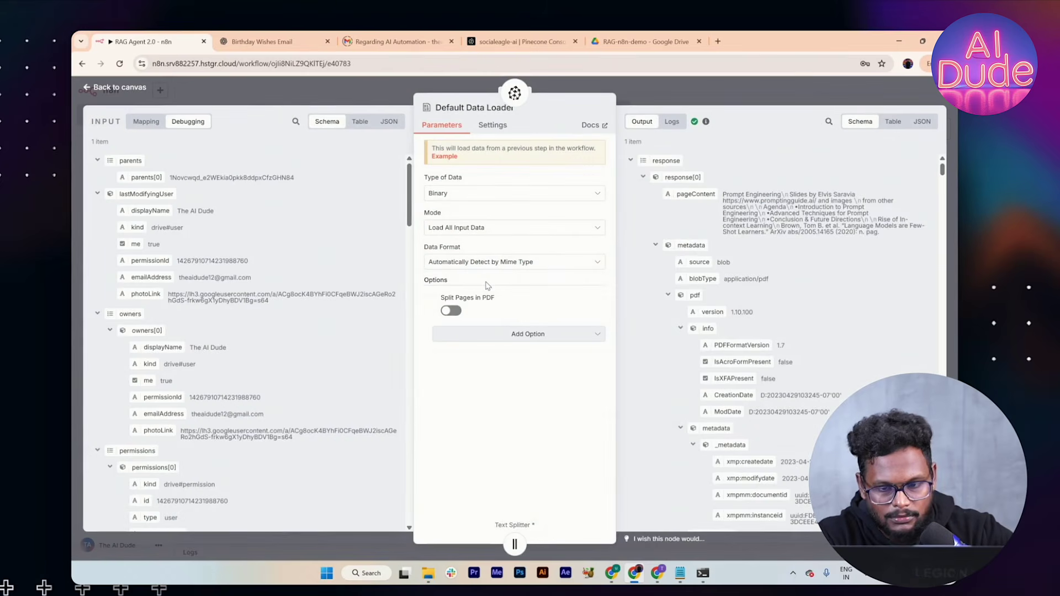
scroll(728, 231, "down", 9)
left_click(731, 96)
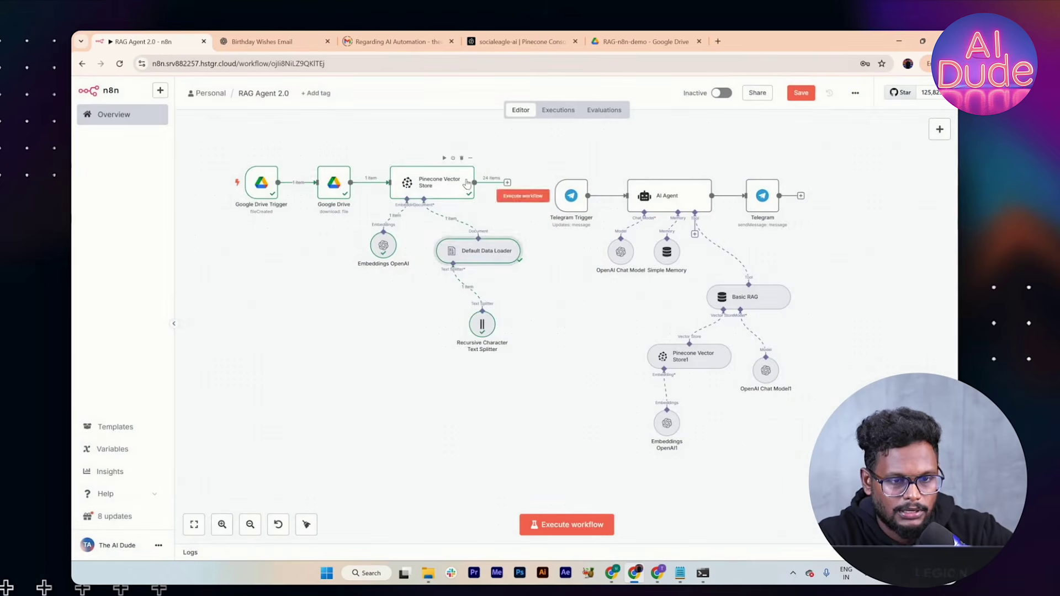
Step: Compare the node's namespace preview with the single remaining namespace in the Pinecone console
double_click(466, 184)
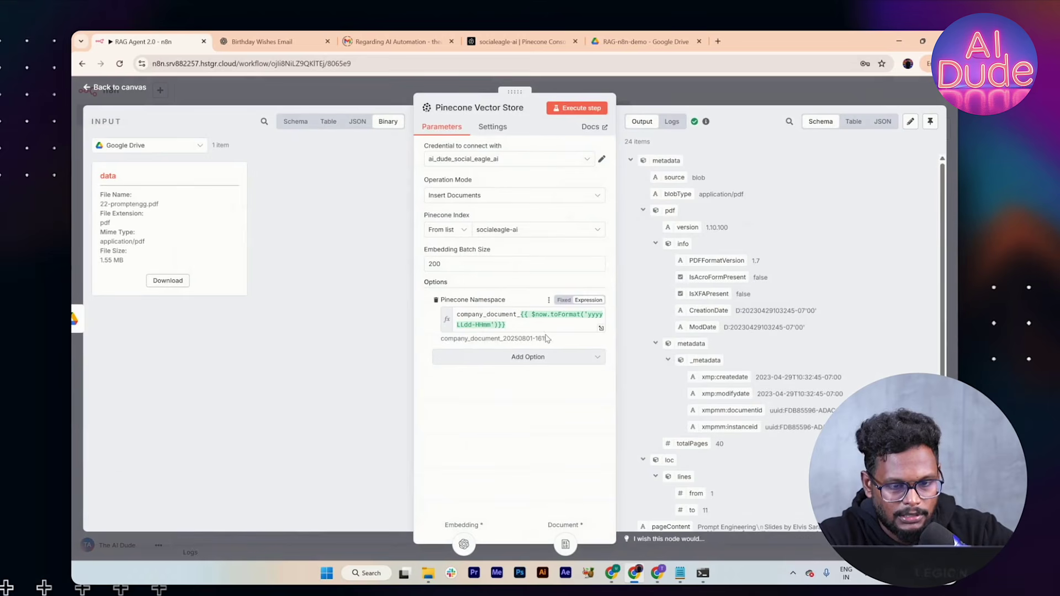
left_click_drag(550, 342, 441, 339)
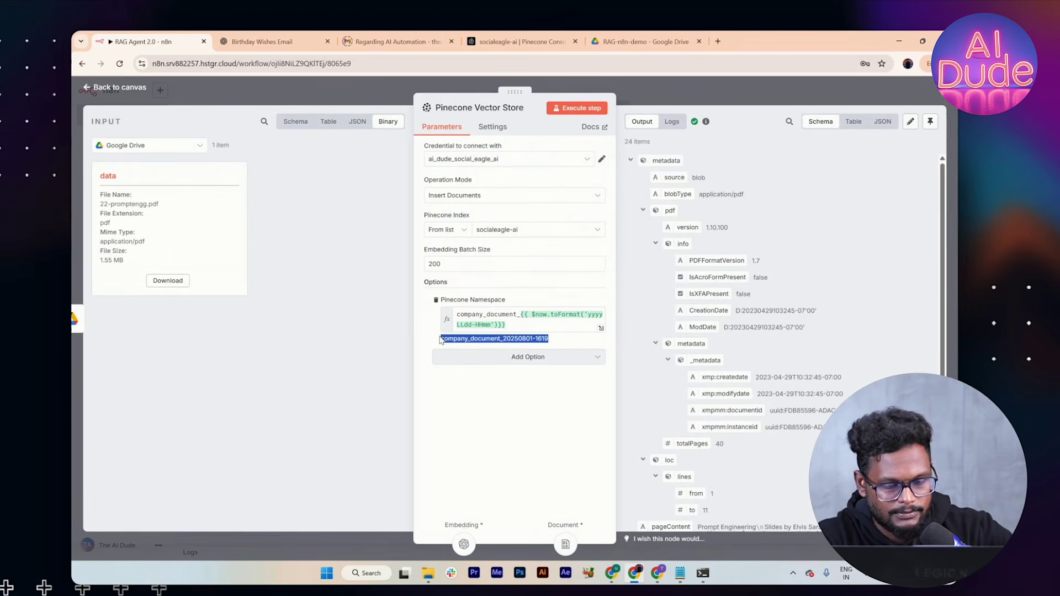
left_click(638, 91)
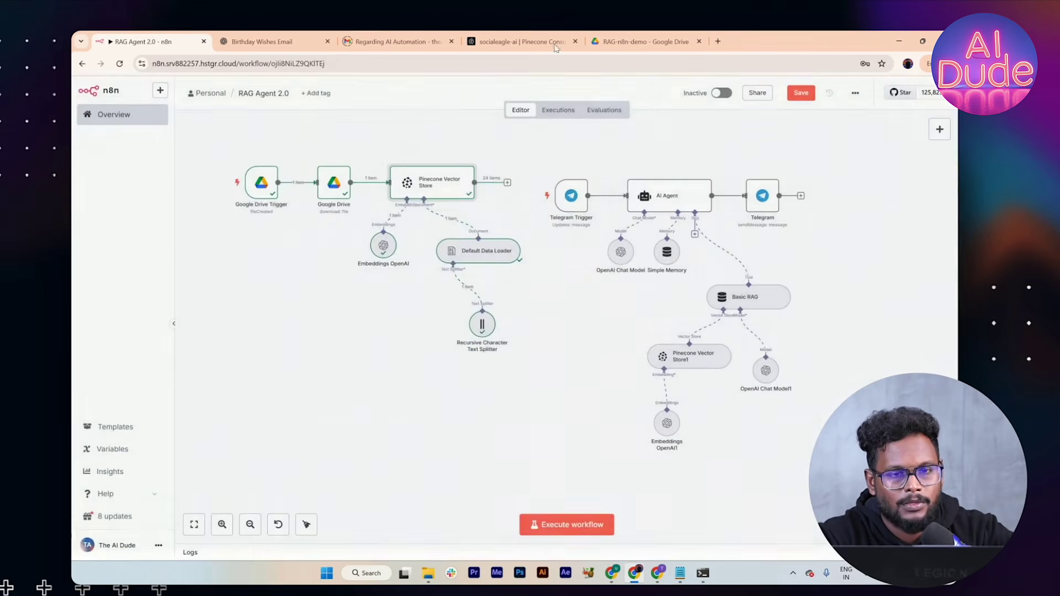
left_click(522, 42)
left_click_drag(351, 435, 231, 418)
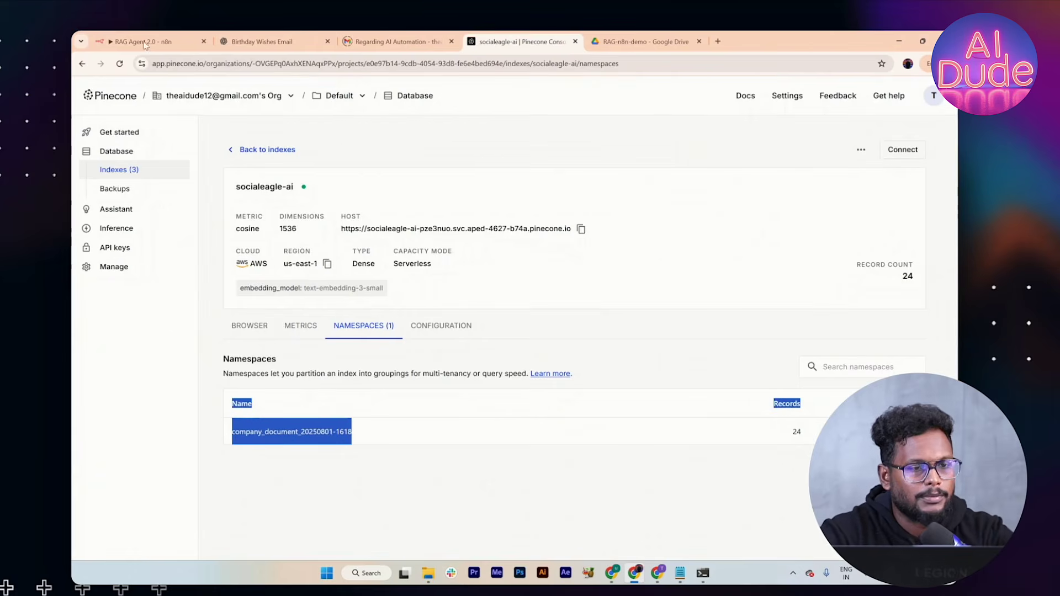
left_click(145, 44)
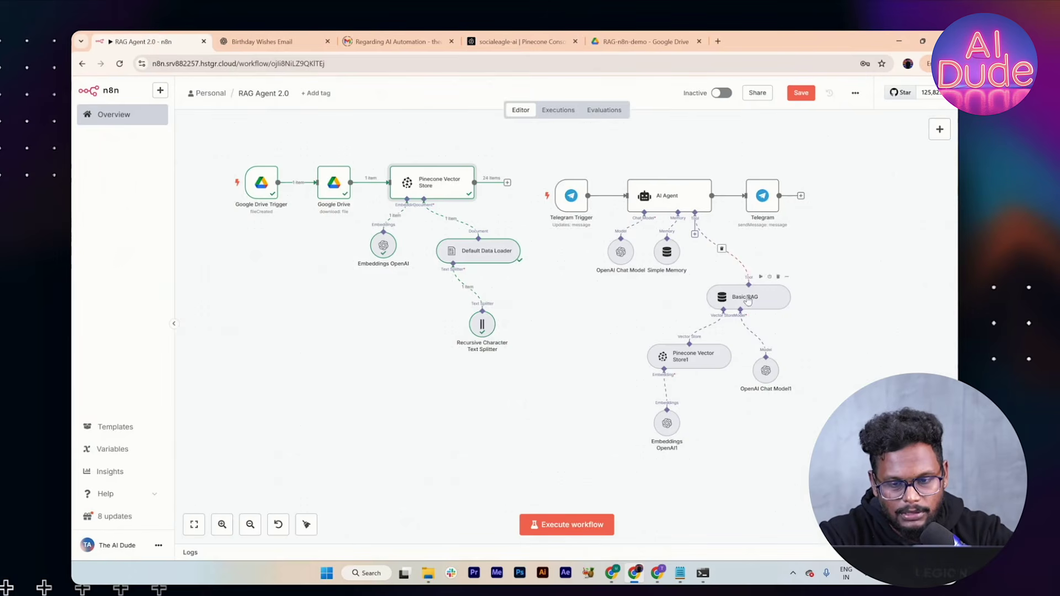
Step: Open Pinecone Vector Store1 and clear its Pinecone Namespace field after a wrong paste
double_click(690, 356)
left_click(568, 280)
key("ctrl+v")
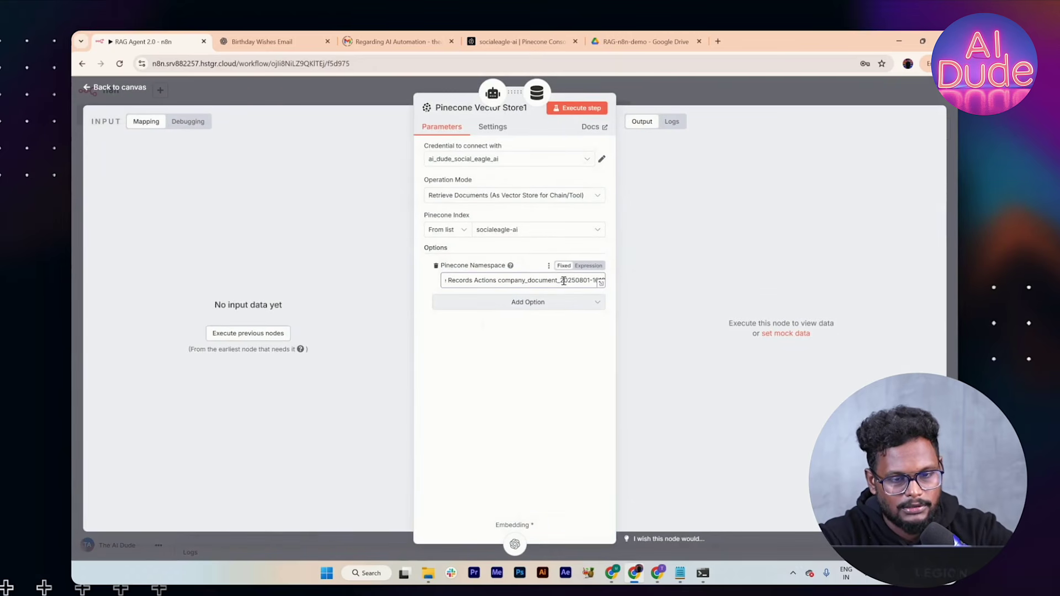
key("ctrl+z")
key("ctrl+a")
key("BackSpace")
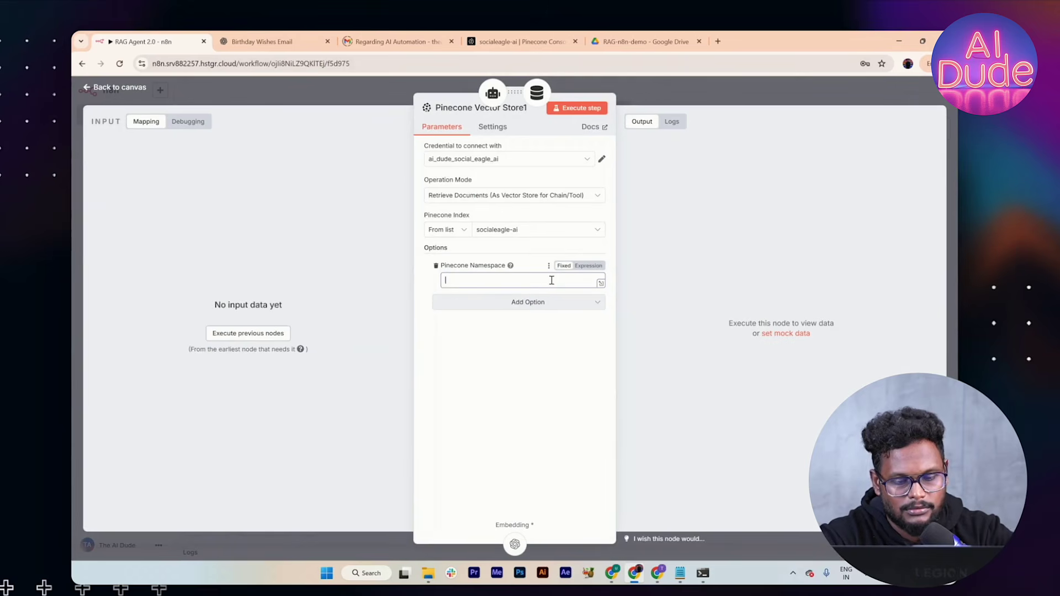
key("ctrl+v")
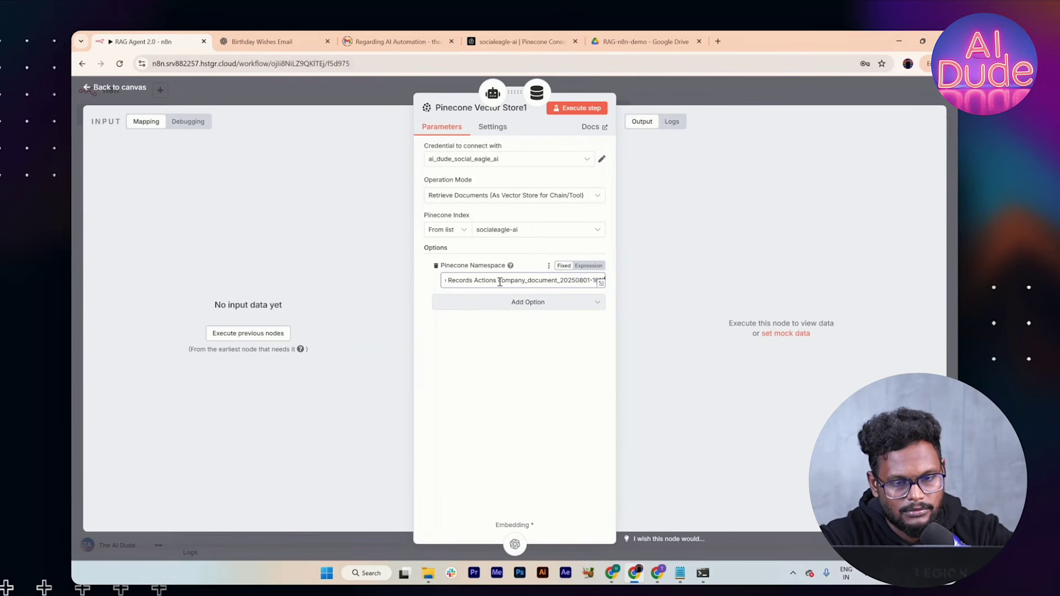
key("ctrl+a")
key("BackSpace")
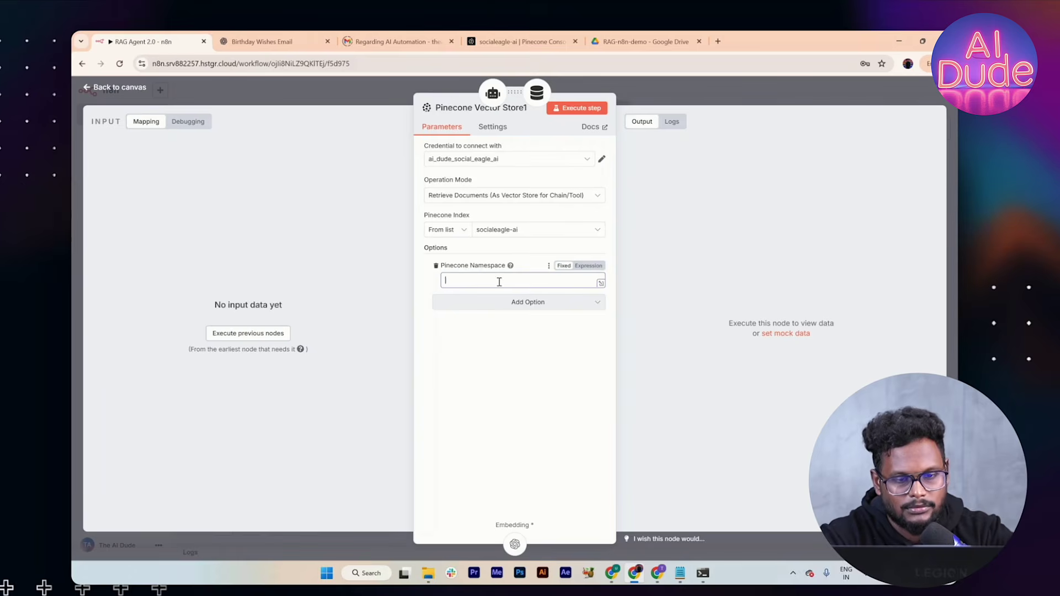
left_click(522, 42)
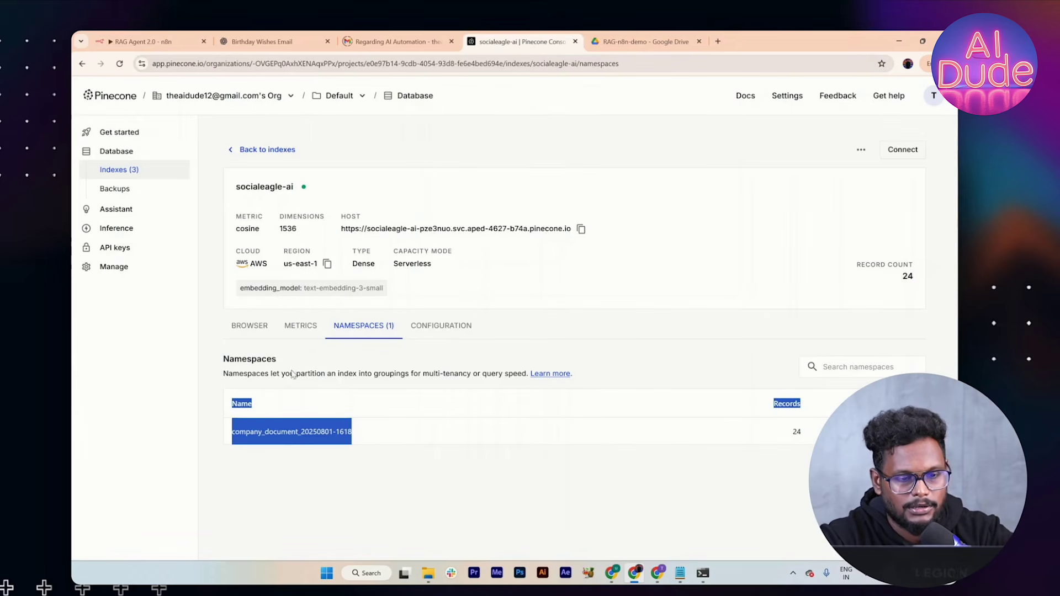
left_click(296, 441)
left_click_drag(358, 436, 231, 437)
key("ctrl+c")
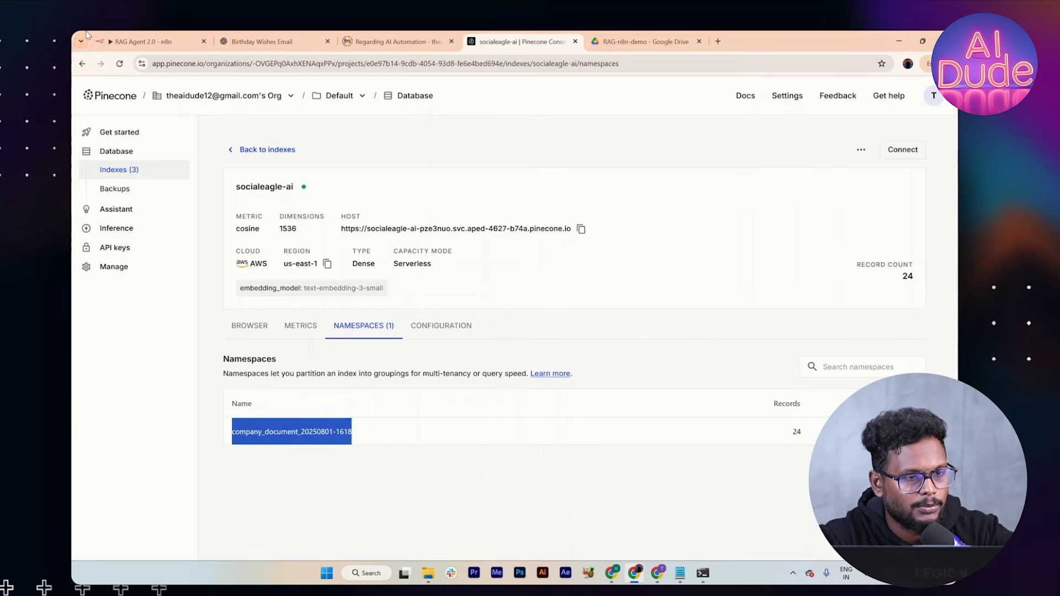
key("ctrl+1")
key("ctrl+v")
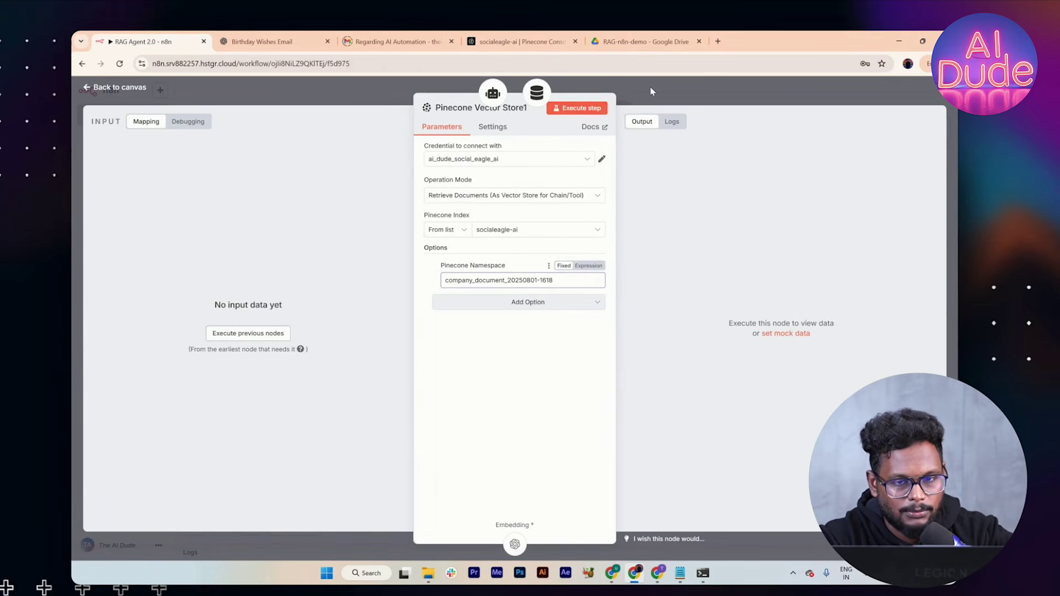
key("Escape")
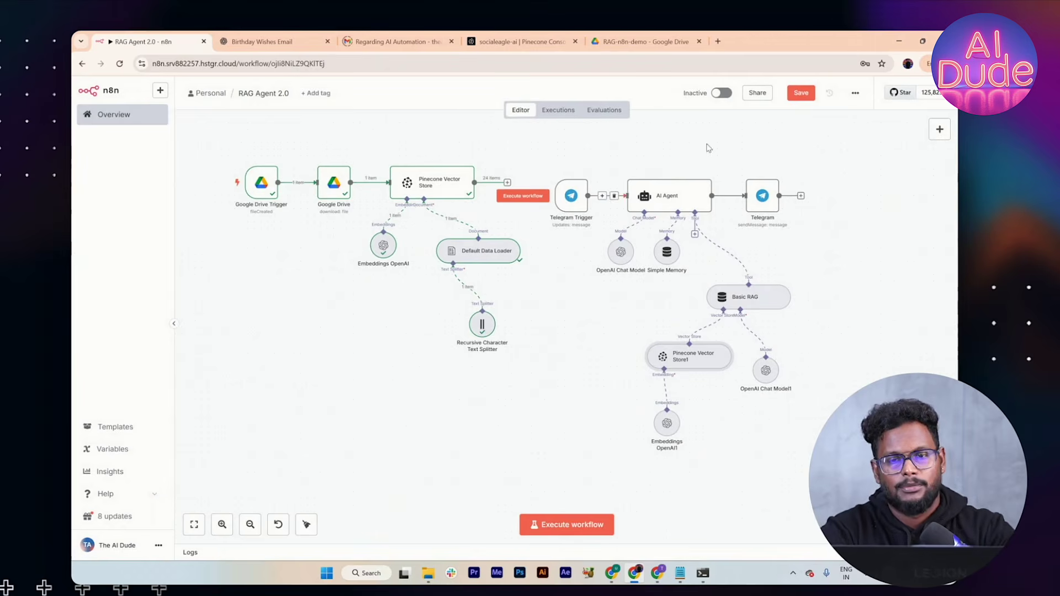
Step: Save the RAG Agent 2.0 workflow and bring the 22-promptengg.pdf window to the front
left_click(799, 95)
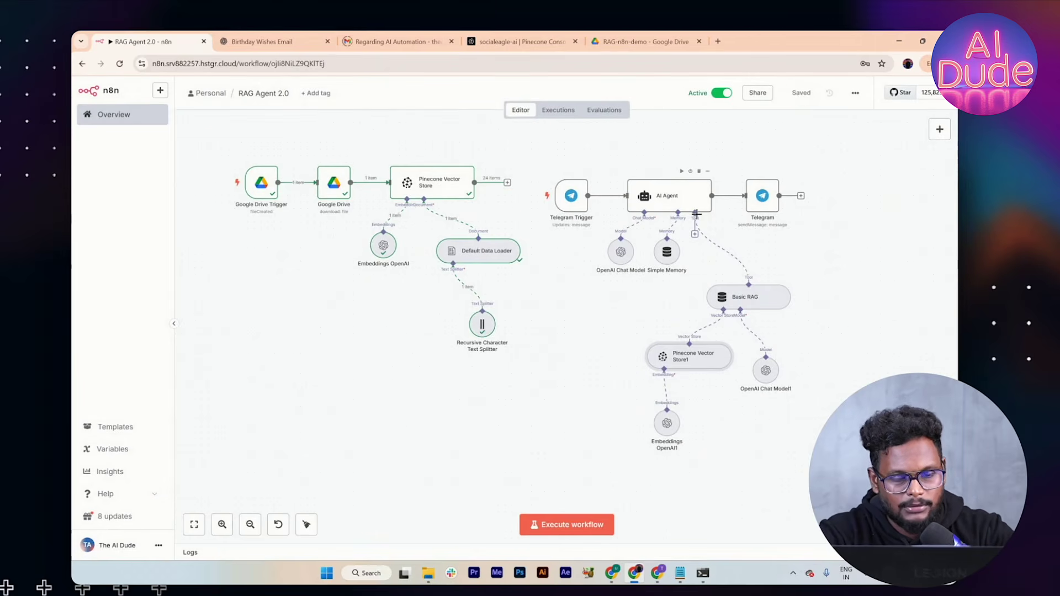
key("alt+Tab")
key("alt+Tab")
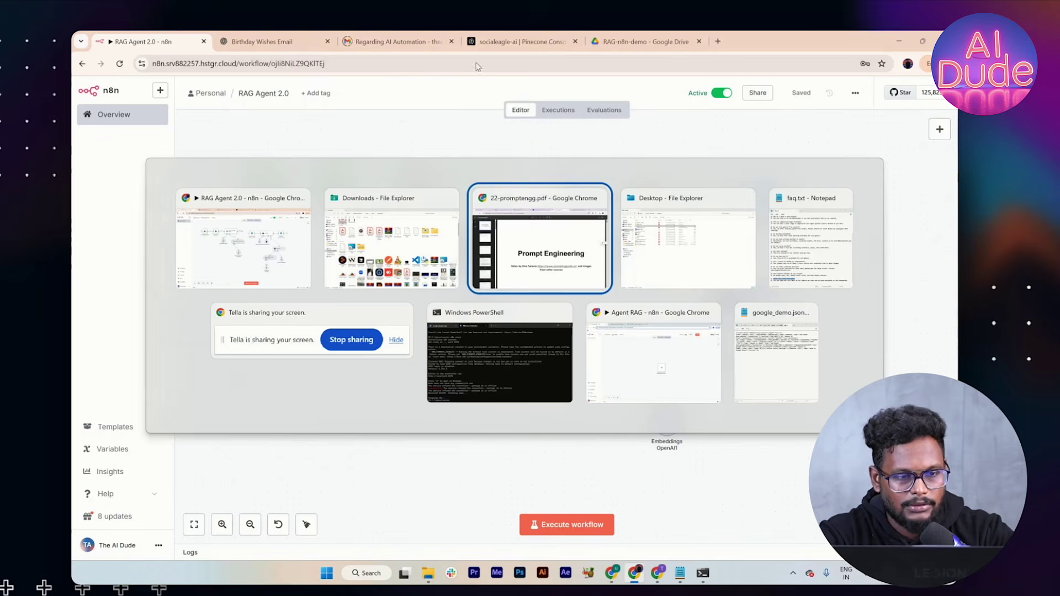
key("Escape")
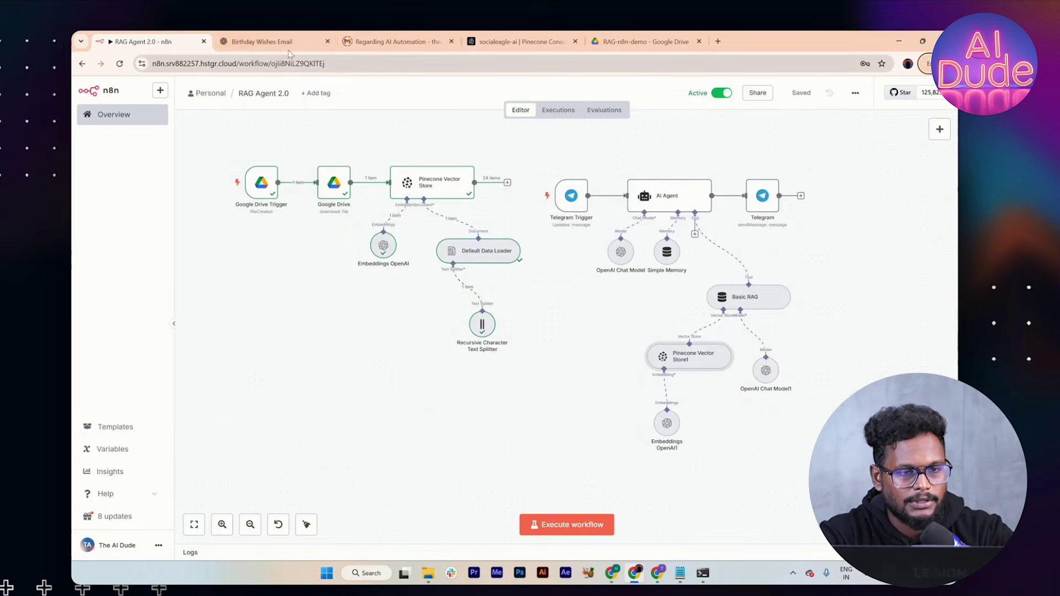
key("alt+Tab")
key("Tab")
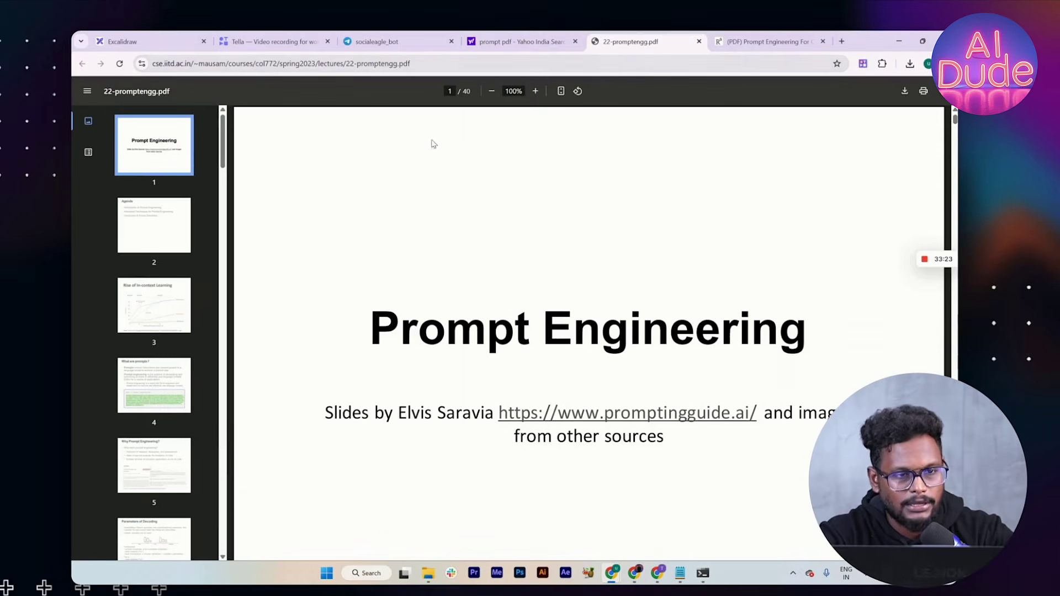
Step: Send 'Hello' to socialeagle_bot in Telegram Web
left_click(387, 38)
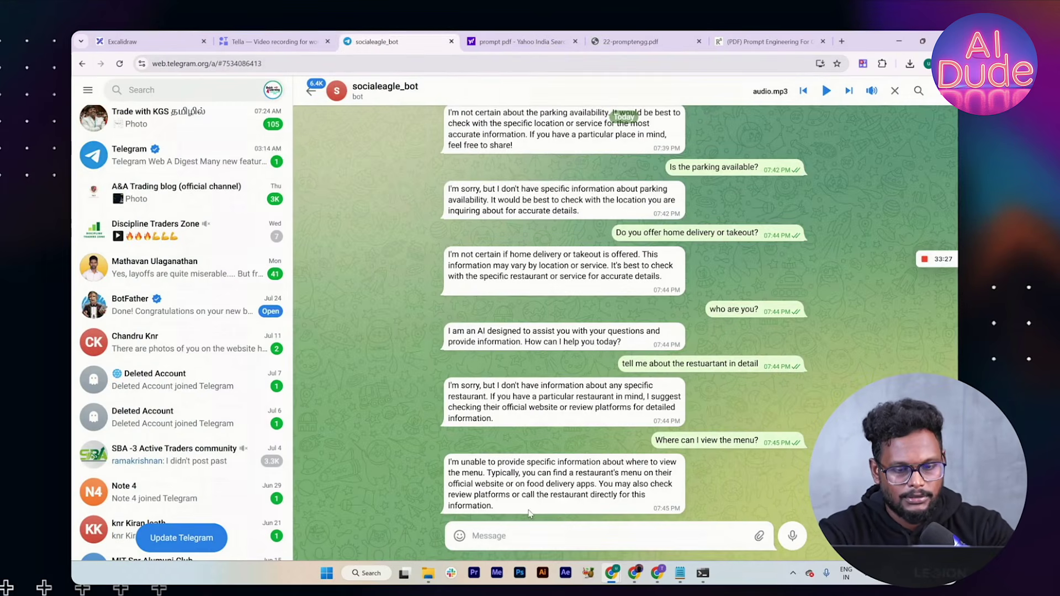
type("Hello")
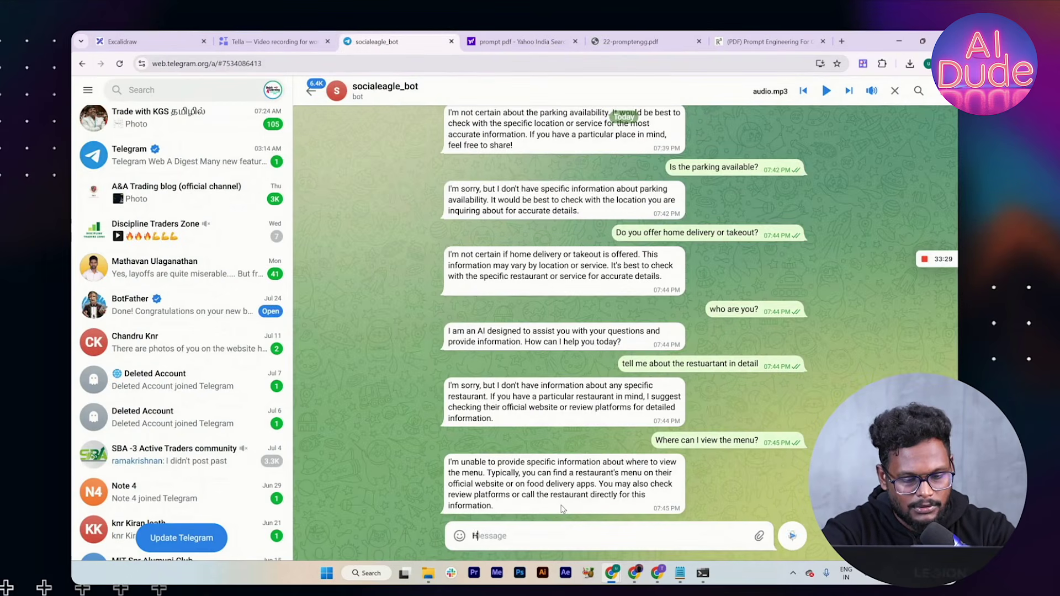
key("Return")
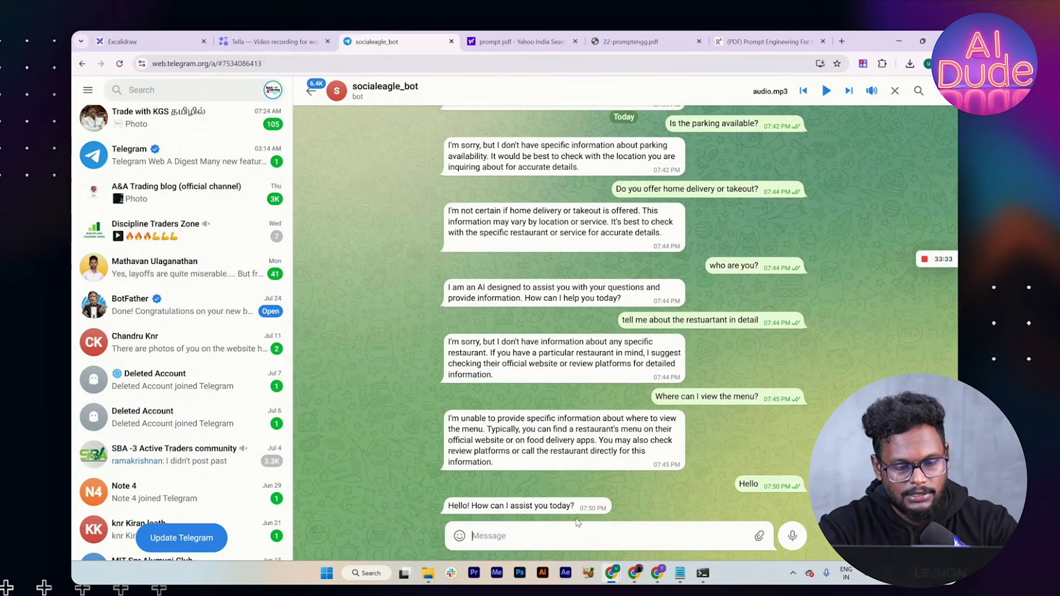
Step: Start a question with 'tell me' while checking the PDF slides, then return to the chat
type("tell me")
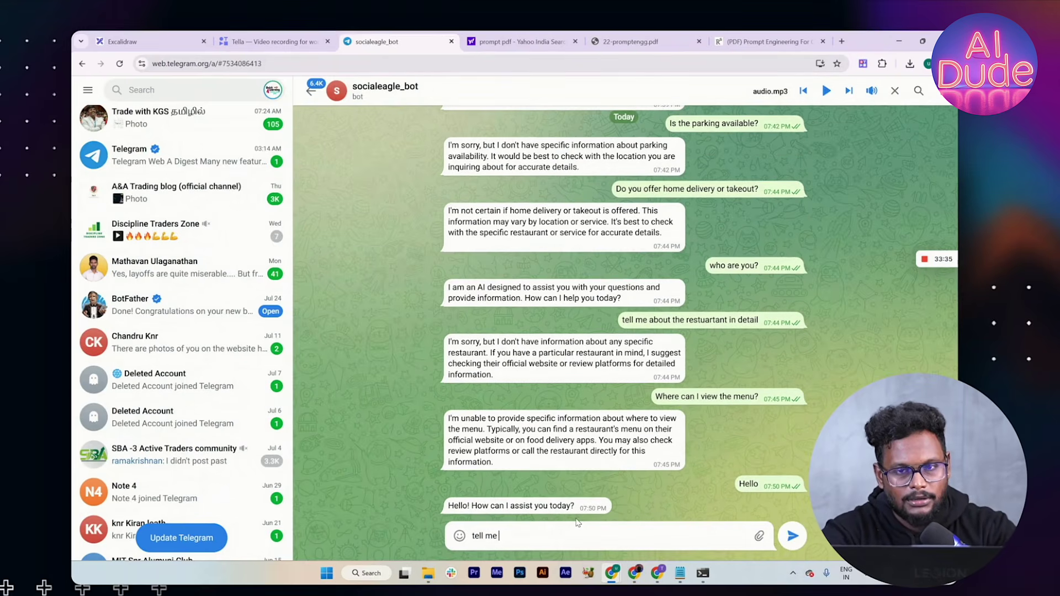
left_click(610, 37)
scroll(432, 379, "down", 5)
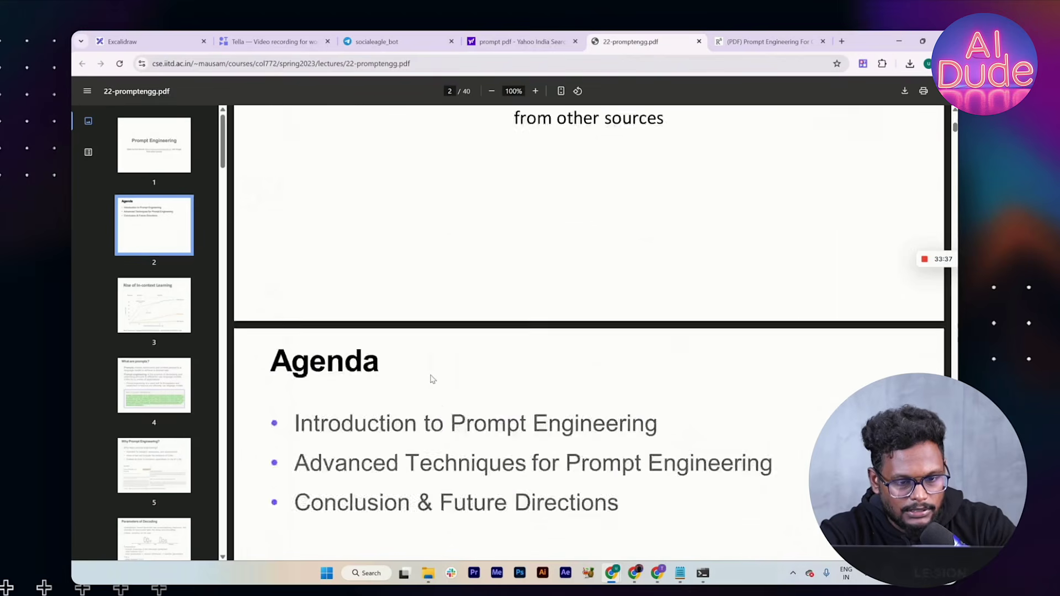
scroll(433, 379, "down", 10)
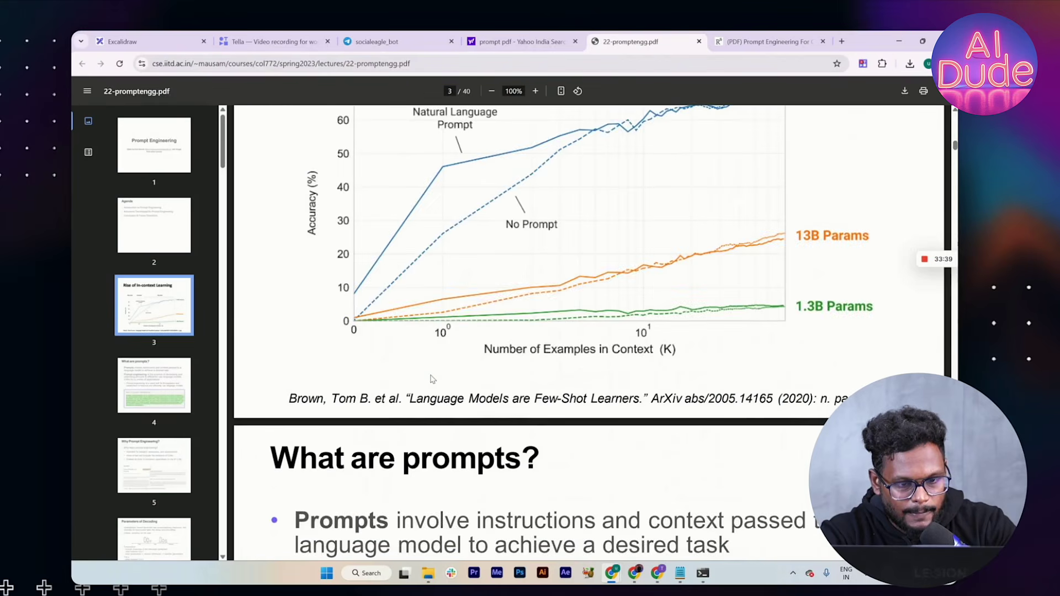
scroll(432, 379, "down", 10)
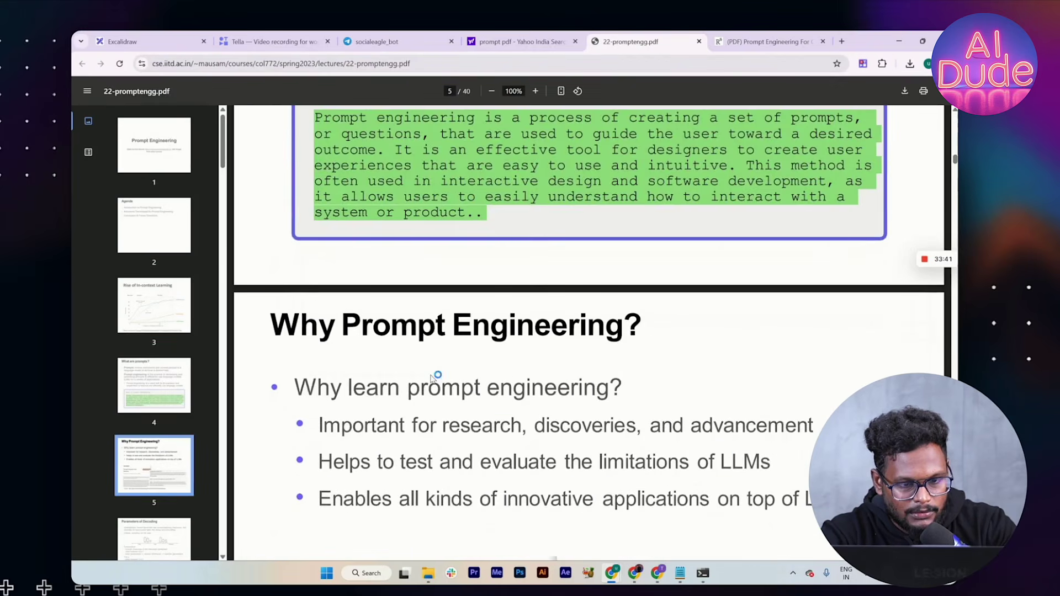
scroll(432, 378, "down", 1)
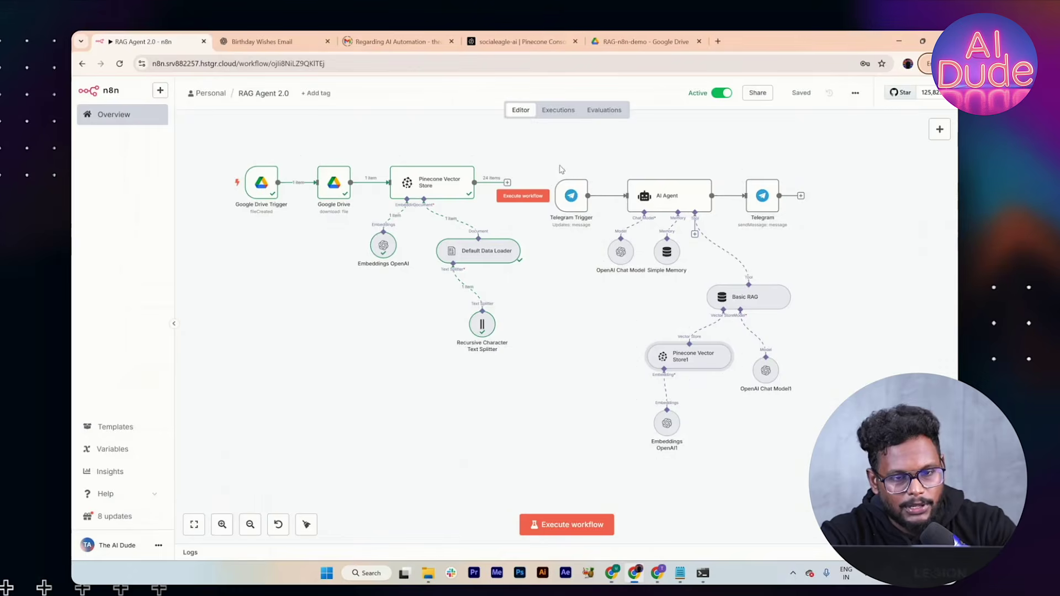
left_click(366, 44)
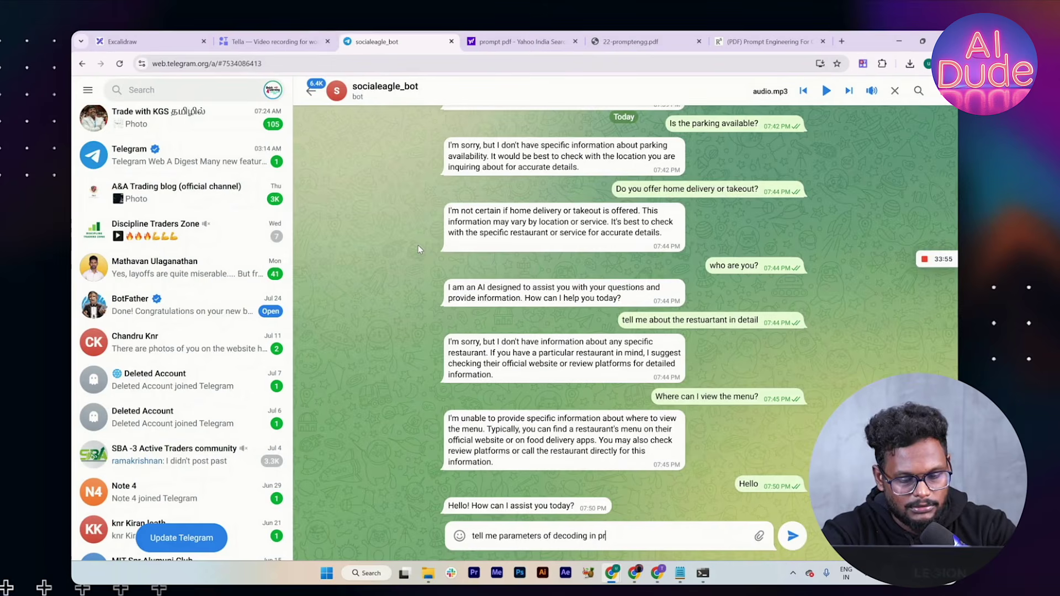
Step: Send 'tell me parameters of decoding in prompt' to socialeagle_bot, then glance at n8n
type("t")
key("Return")
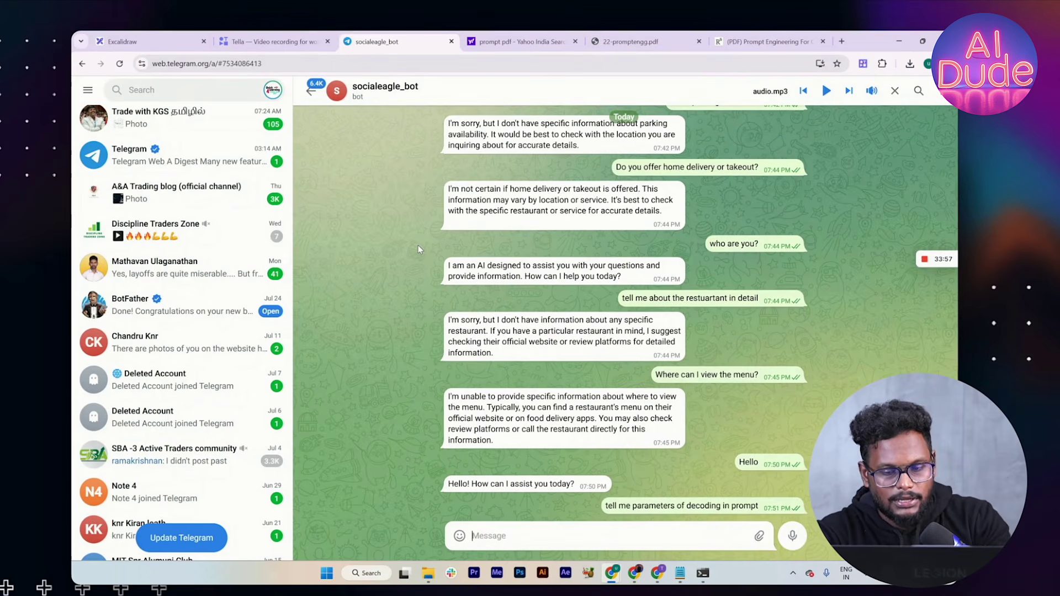
key("alt+Tab")
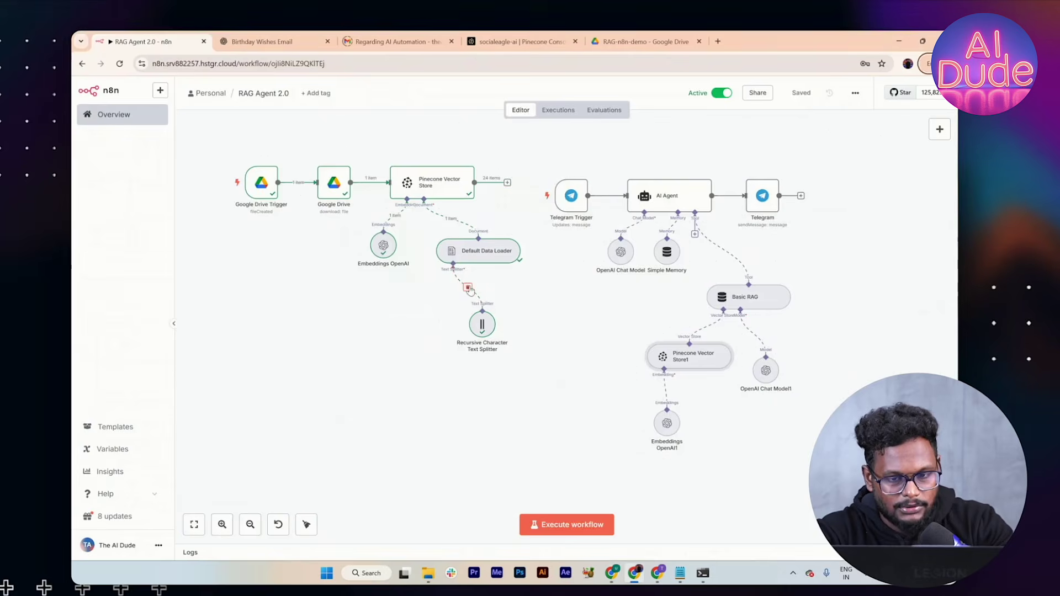
key("alt+Tab")
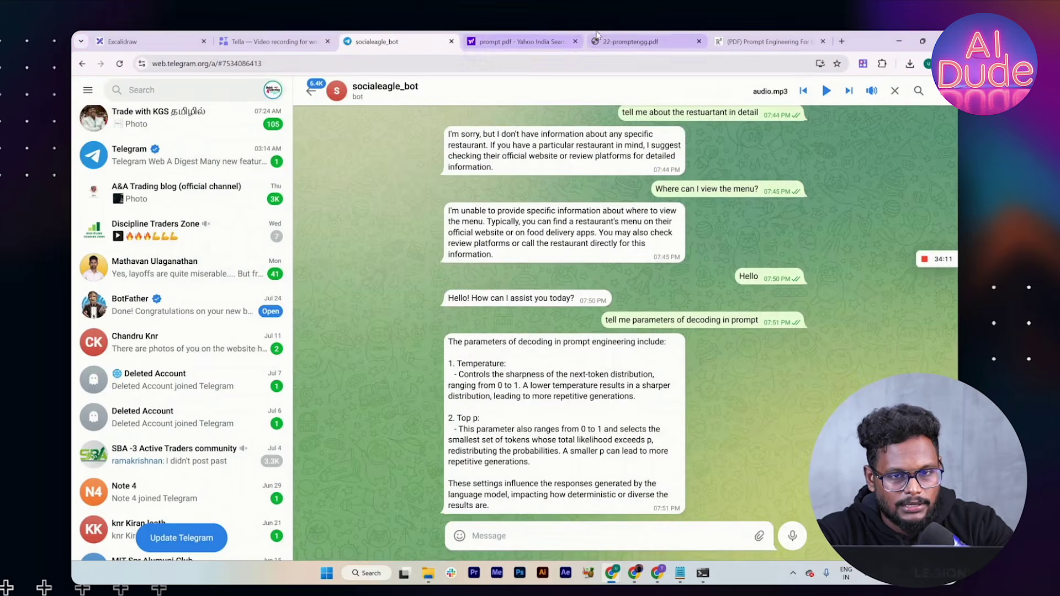
Step: Compare the PDF's Parameters of Decoding slide with the bot's Temperature and Top p reply
left_click(603, 42)
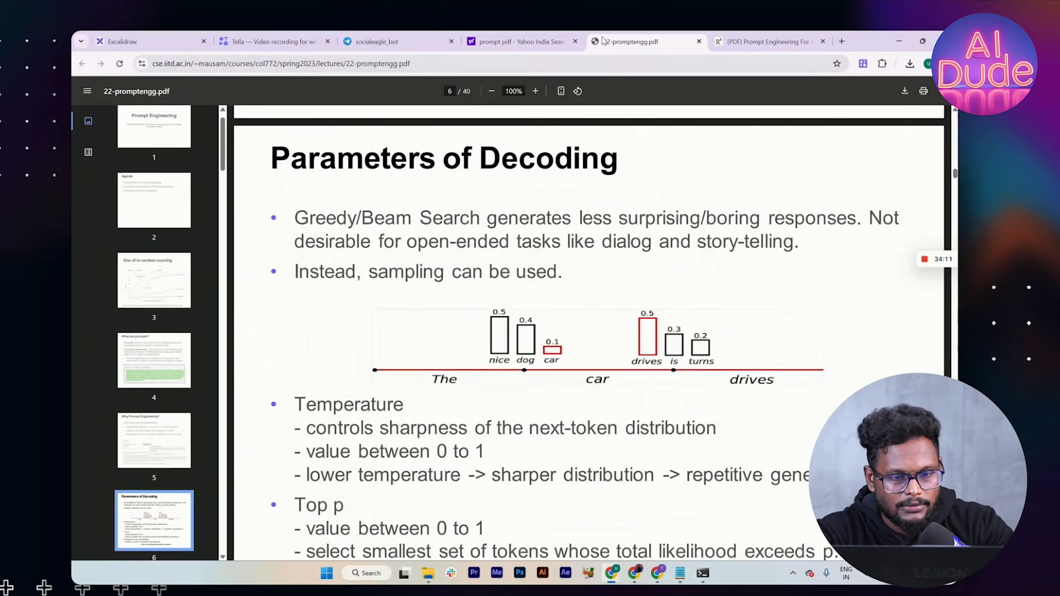
scroll(388, 337, "down", 1)
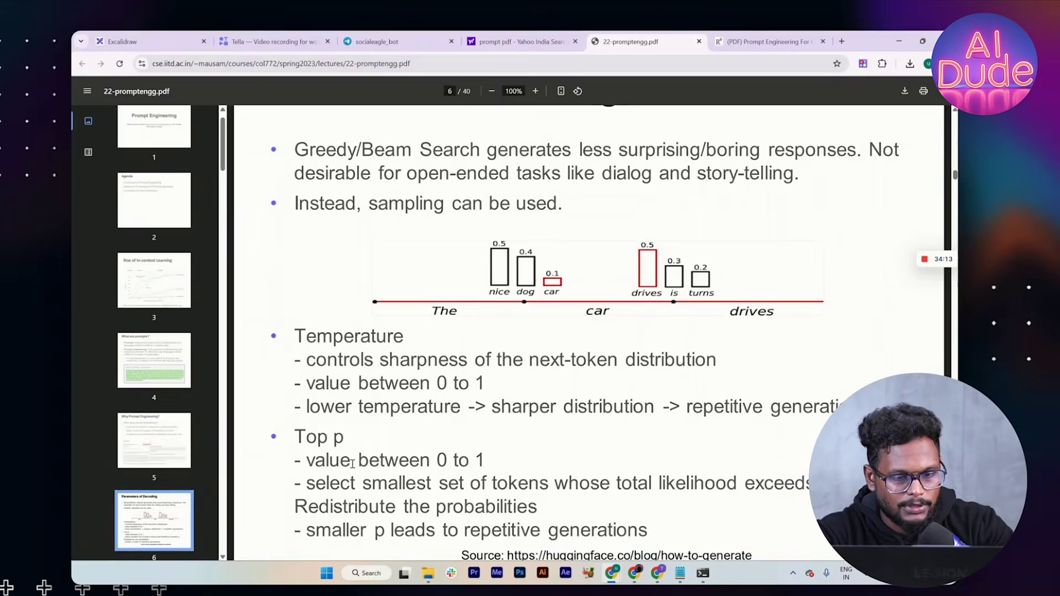
key("alt+Tab")
key("alt+Tab")
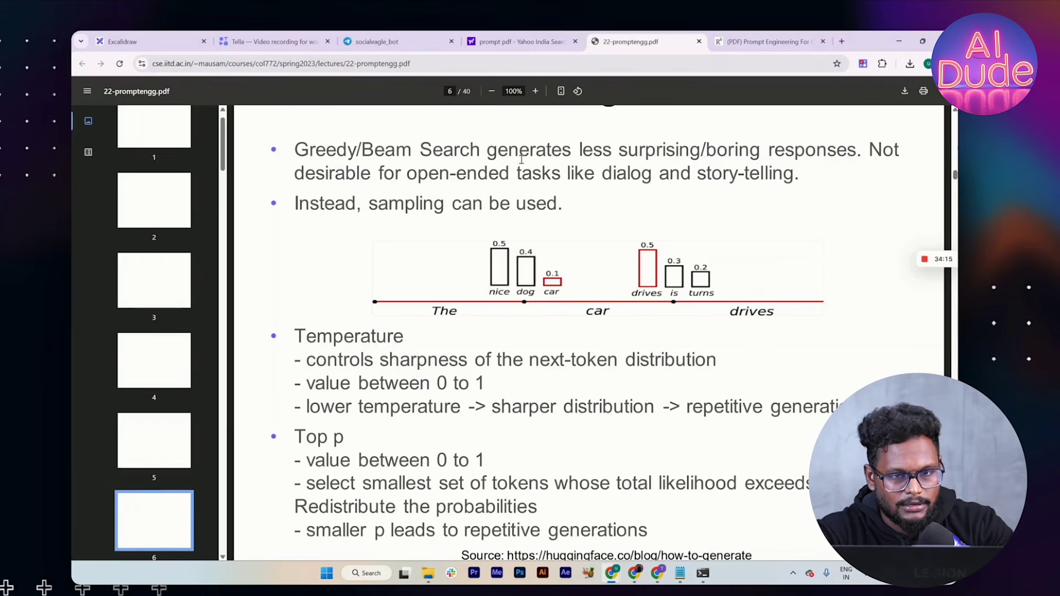
key("alt+Tab")
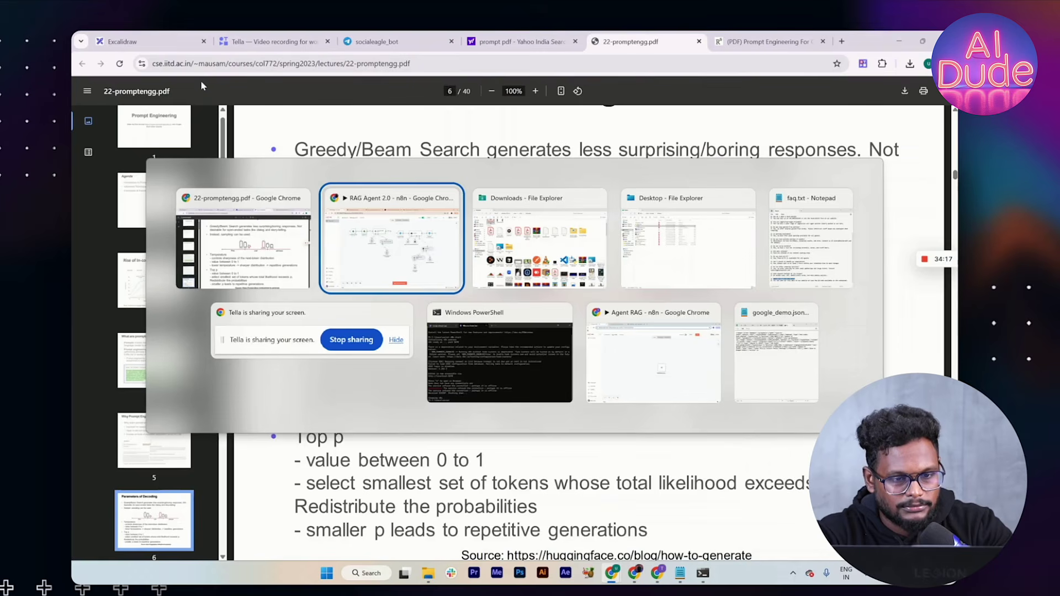
left_click(241, 219)
left_click(395, 42)
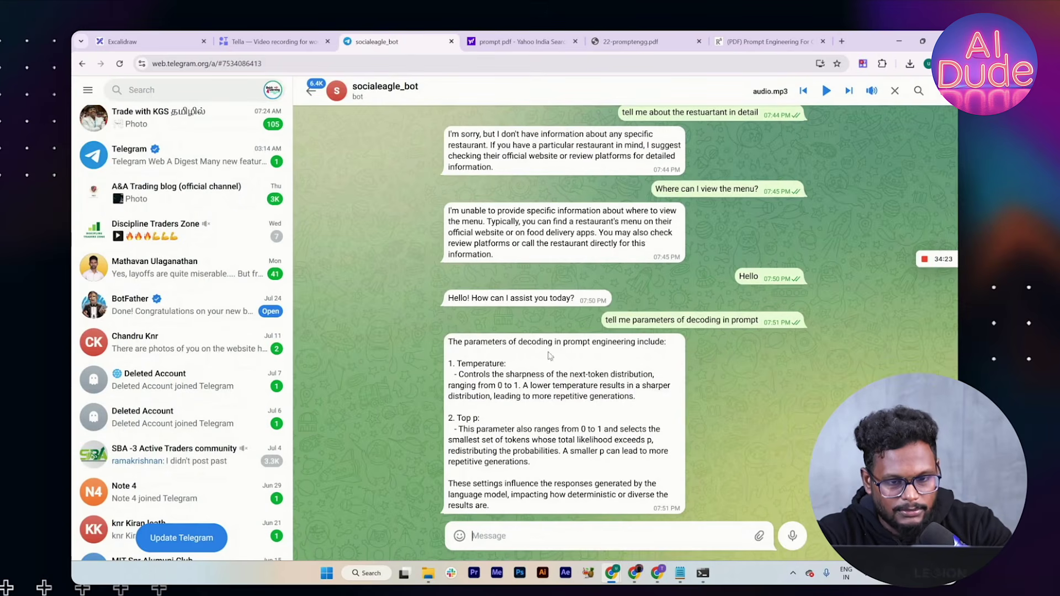
left_click(635, 41)
scroll(417, 304, "down", 2)
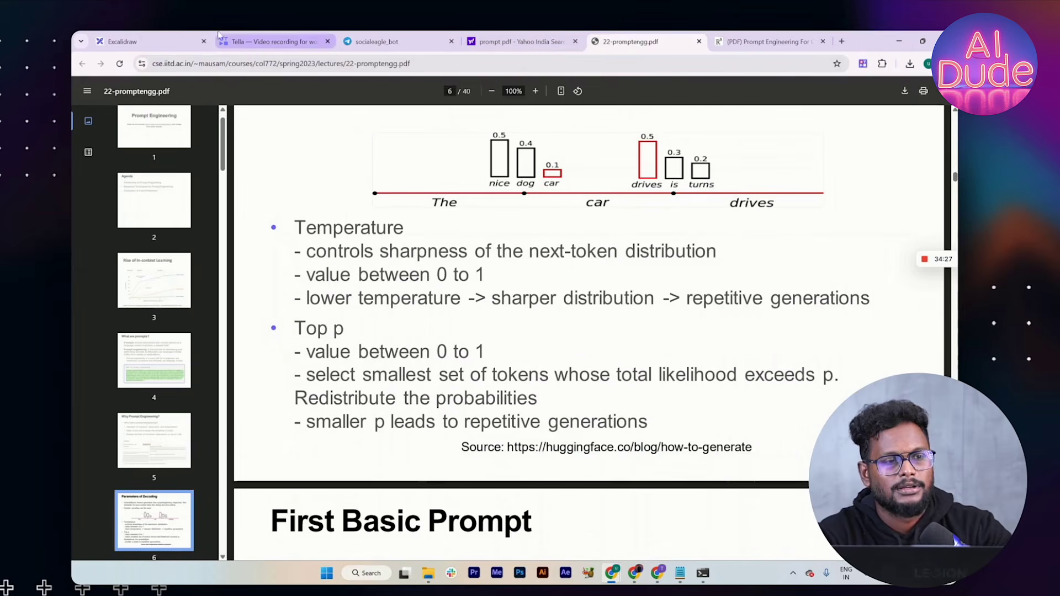
left_click(107, 37)
key("alt+Tab")
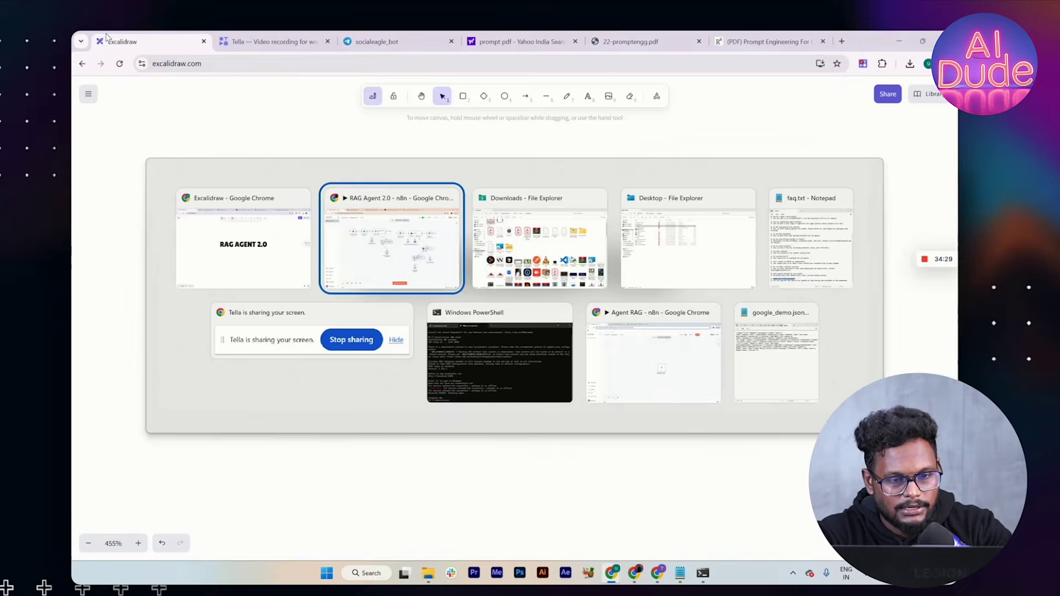
Step: Review the decoding-related chunks Pinecone Vector Store1 retrieved in the 19:51:00 execution, then return to the canvas
left_click(556, 112)
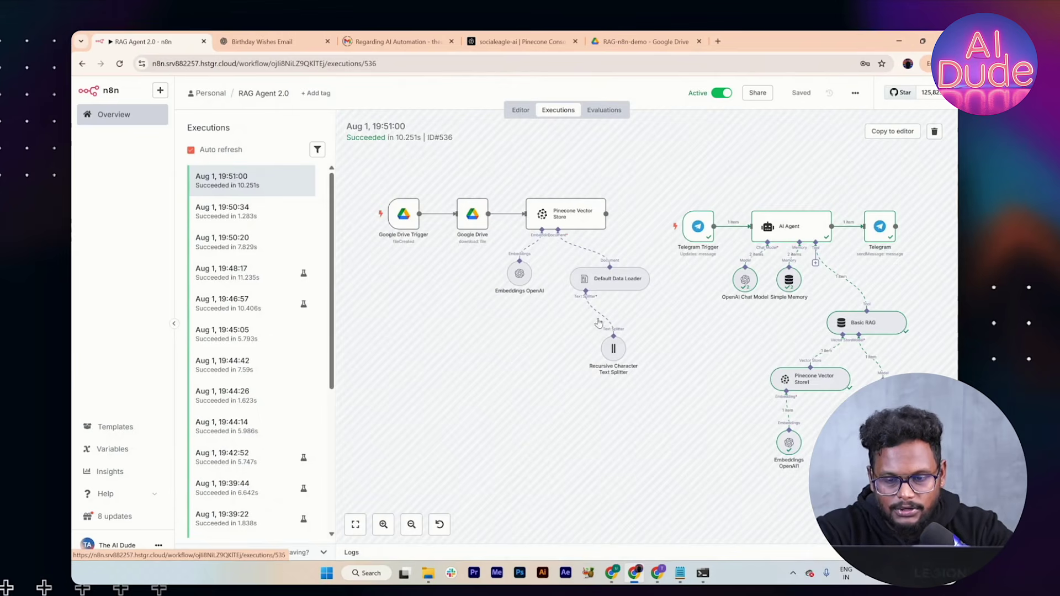
scroll(761, 380, "right", 2)
double_click(746, 385)
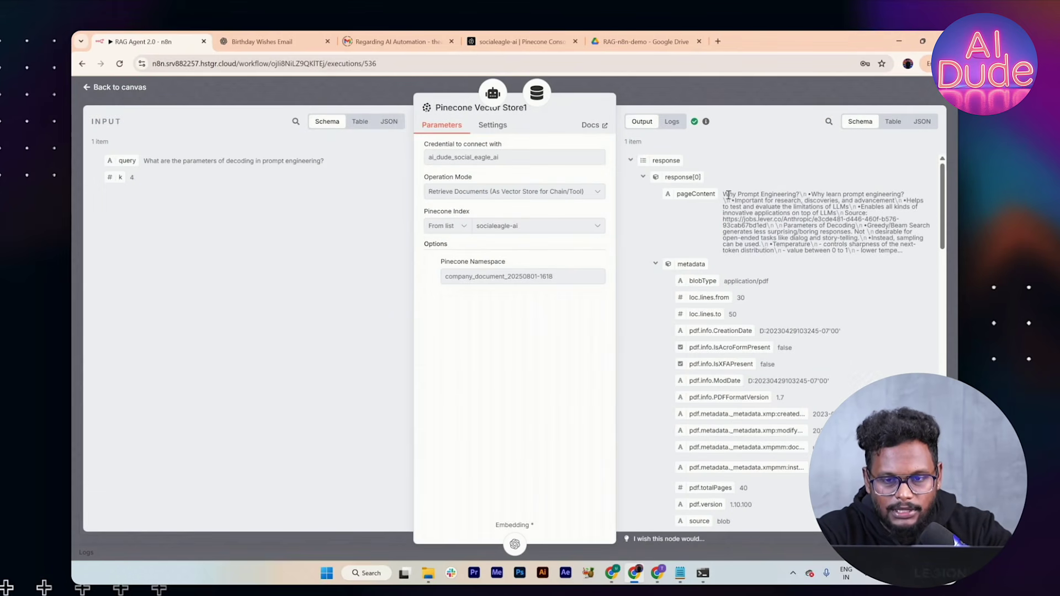
left_click_drag(733, 197, 830, 251)
scroll(857, 254, "down", 5)
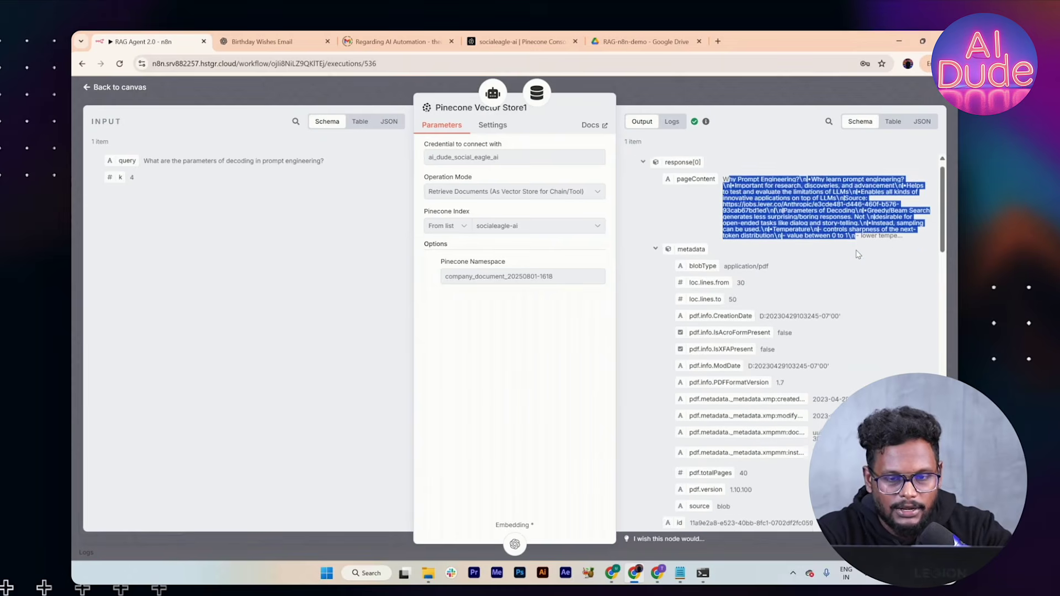
scroll(857, 254, "down", 8)
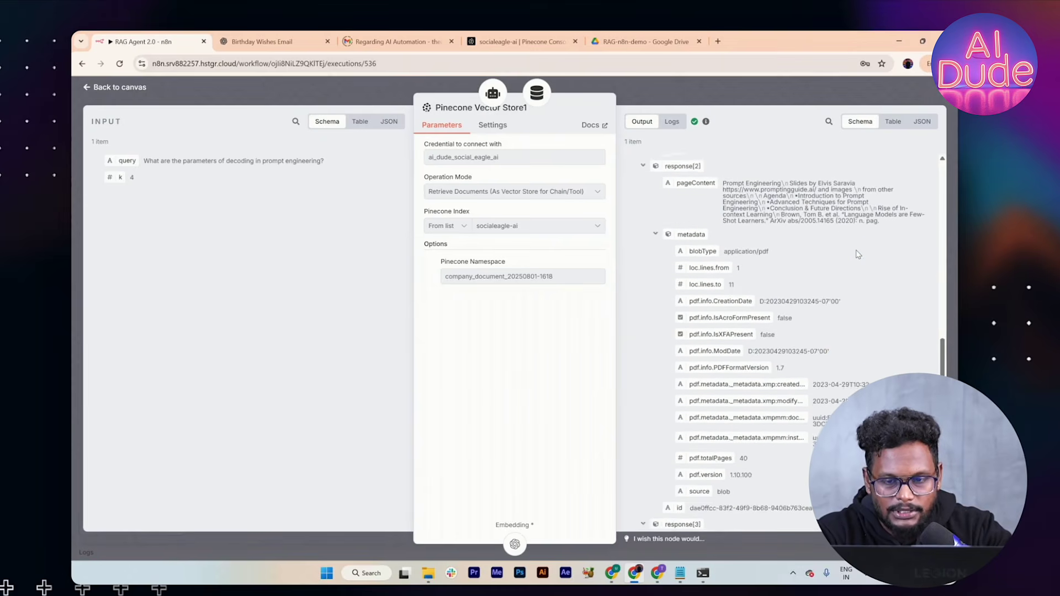
scroll(857, 254, "down", 3)
scroll(857, 254, "up", 6)
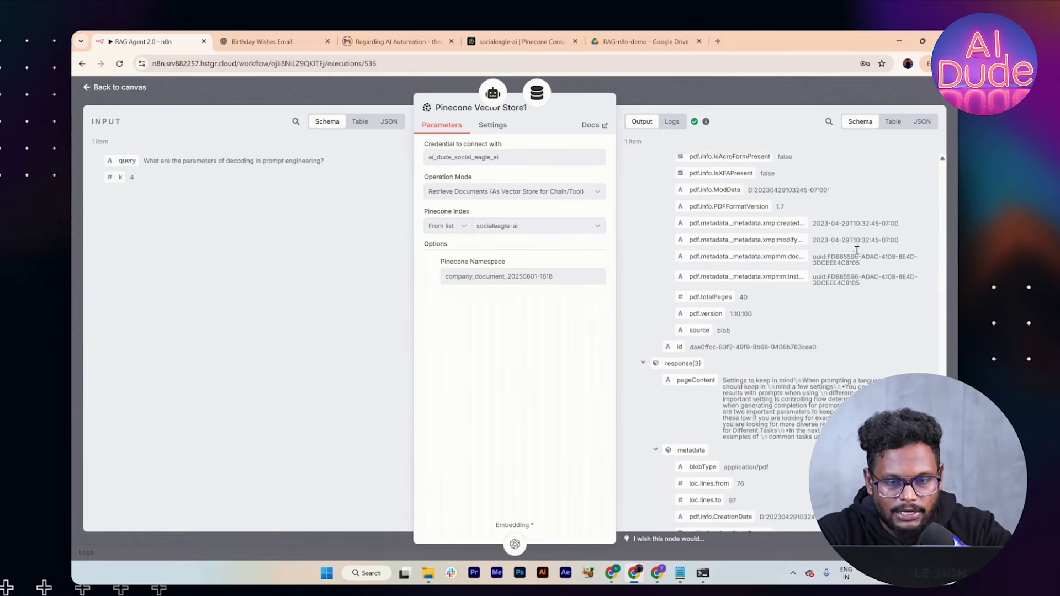
scroll(857, 253, "up", 8)
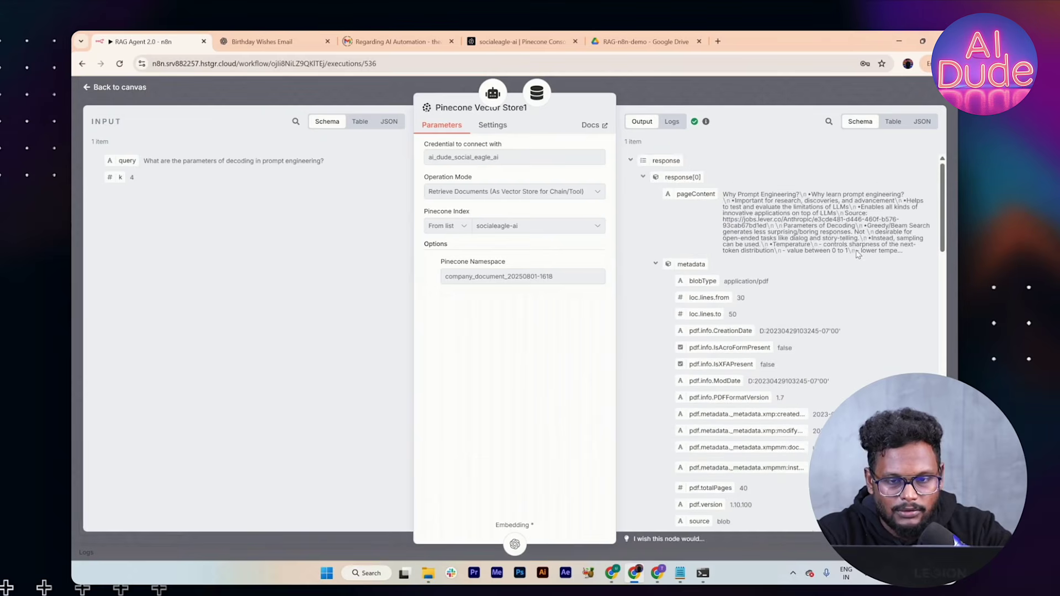
scroll(823, 206, "down", 6)
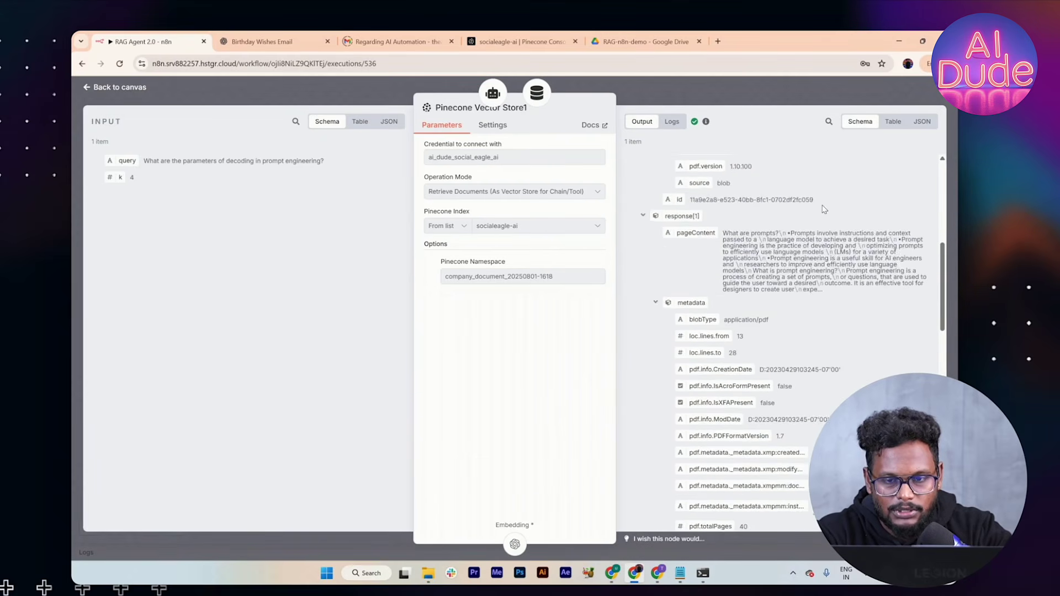
scroll(906, 250, "down", 10)
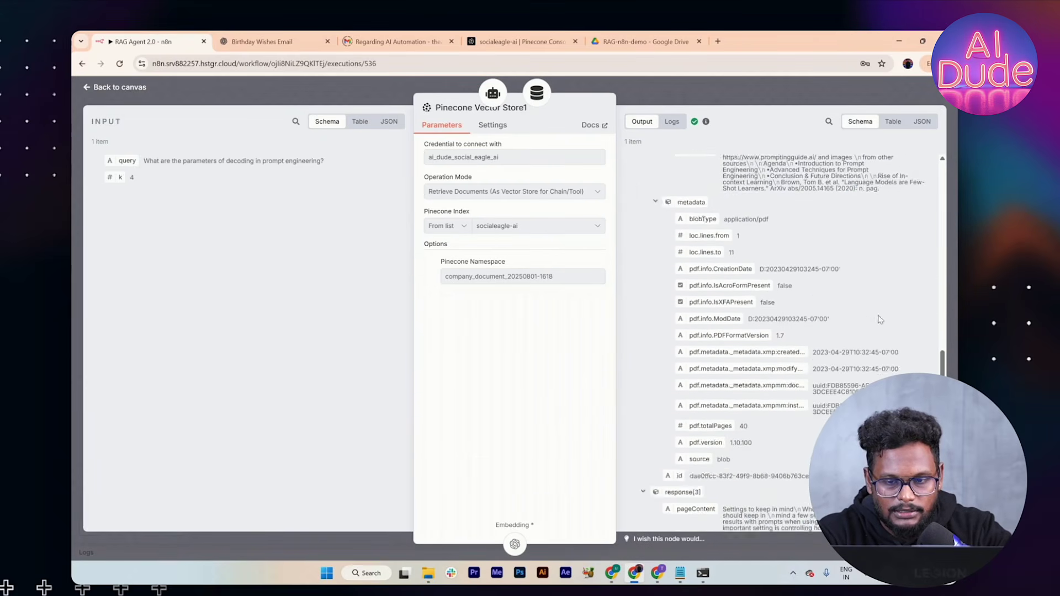
scroll(699, 481, "down", 5)
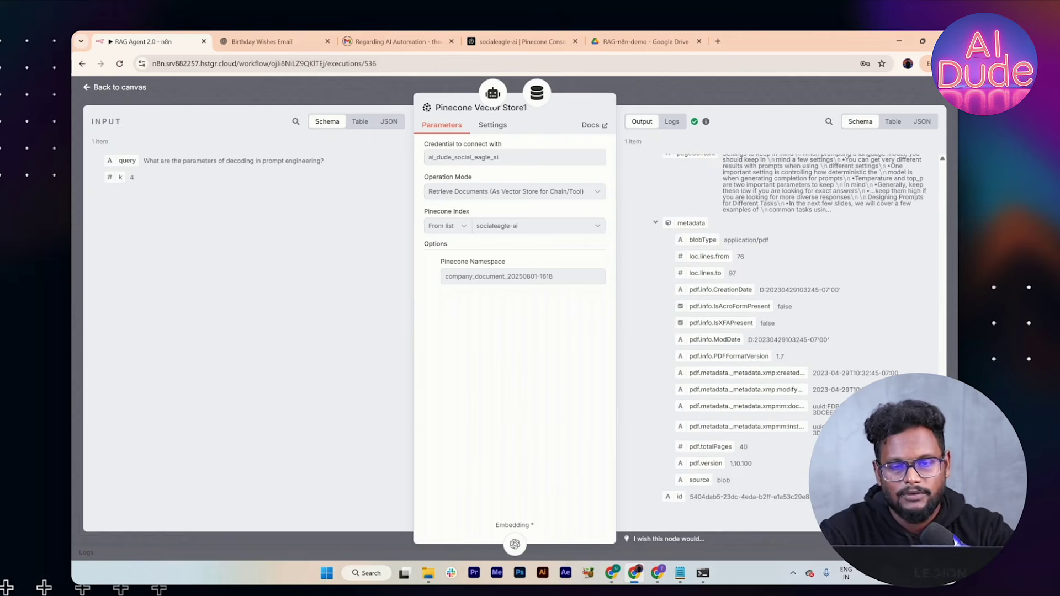
left_click(794, 104)
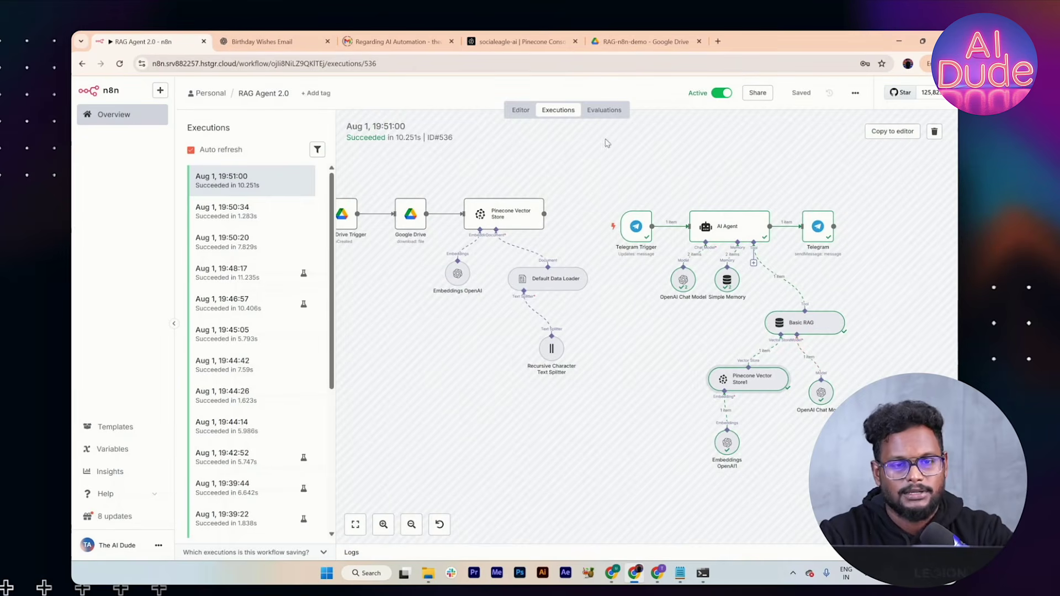
Step: Bring up the ChatGPT chat holding the restaurant FAQ text
left_click(521, 112)
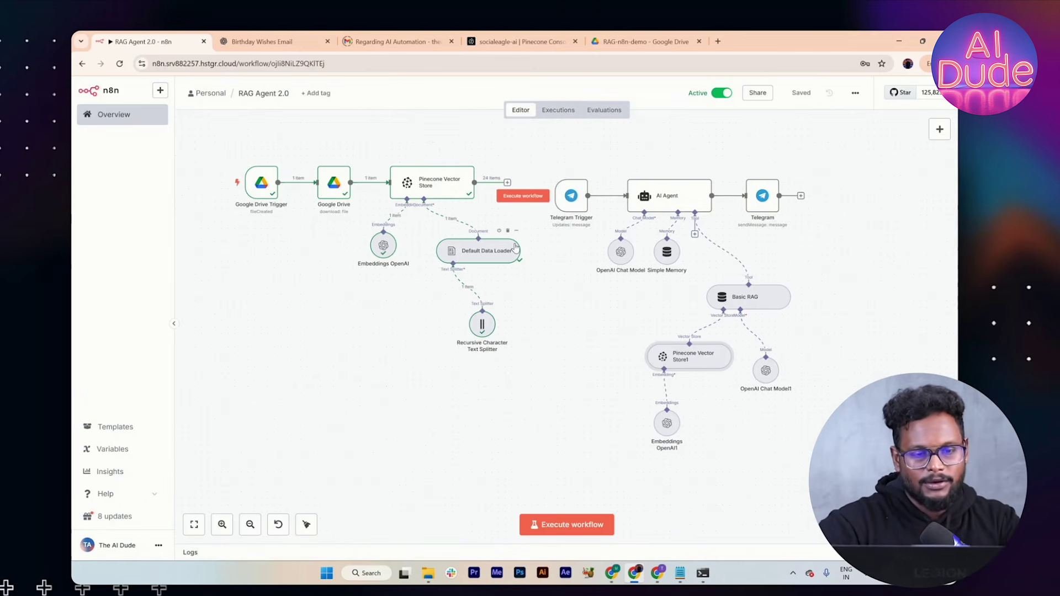
key("alt+Tab")
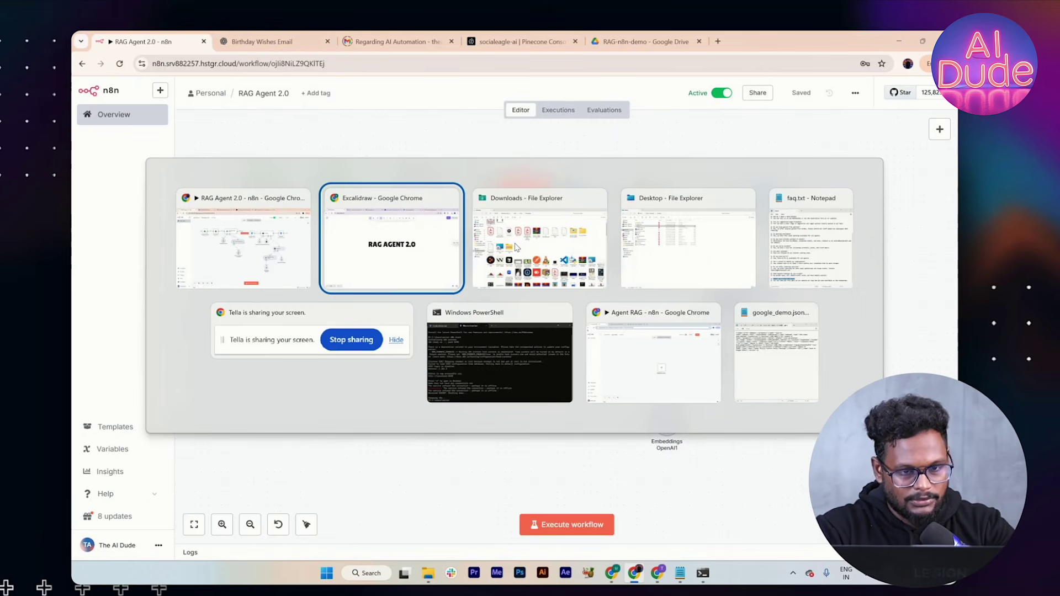
key("Tab")
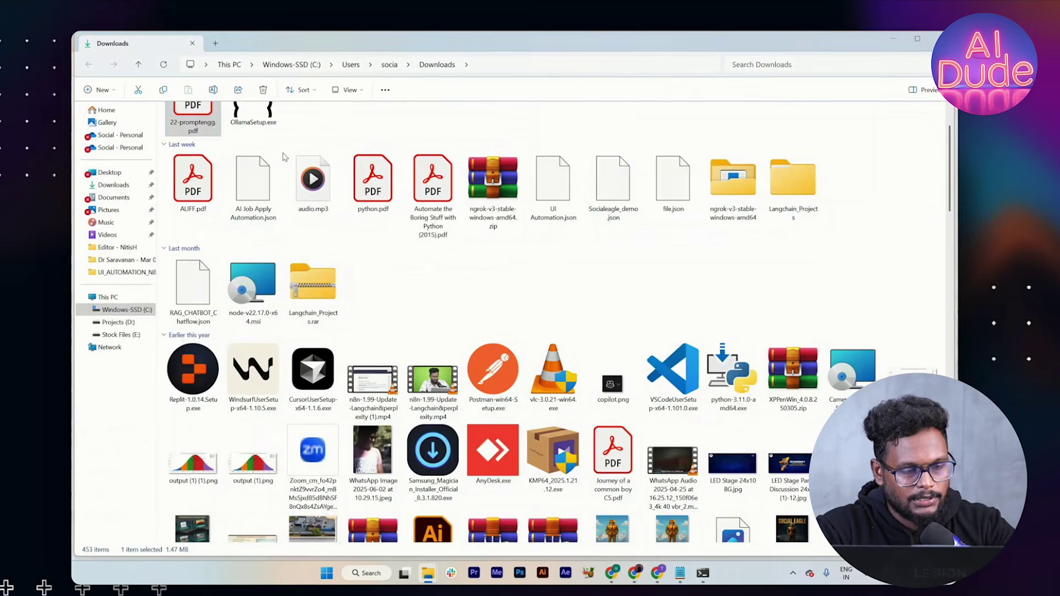
key("alt+Tab")
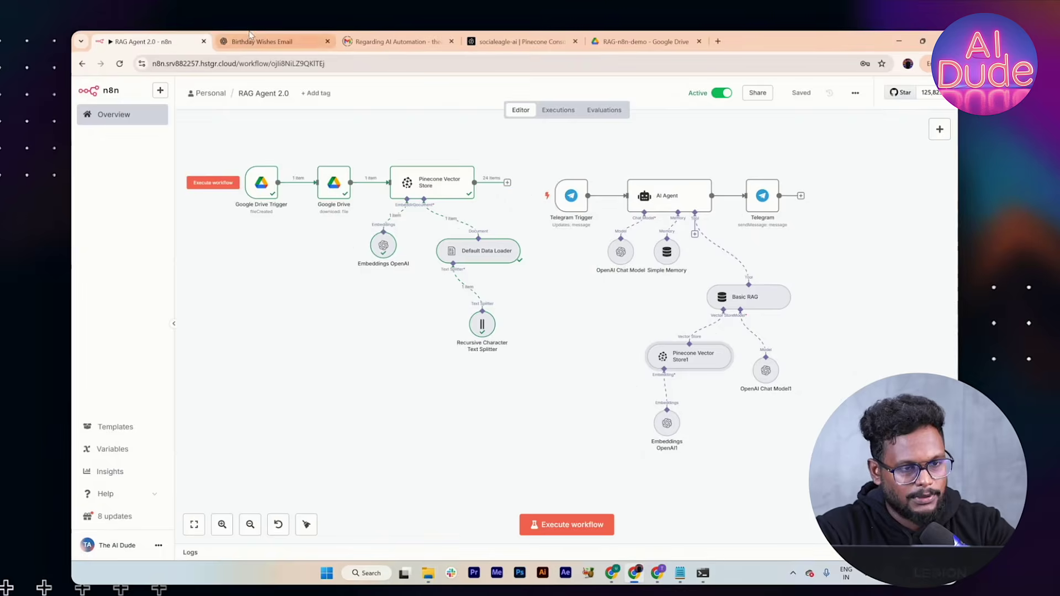
left_click(273, 42)
scroll(389, 239, "up", 1)
scroll(389, 239, "down", 10)
scroll(402, 240, "up", 3)
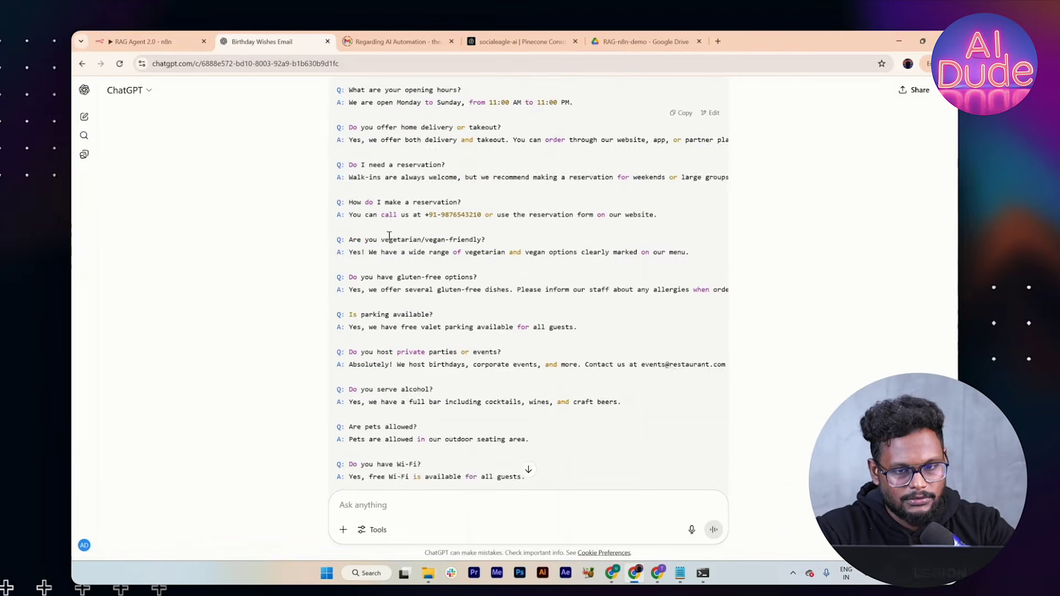
Step: Paste the restaurant FAQ into a new Notepad file saved as faq_new.txt on the Desktop
left_click(377, 574)
type("note")
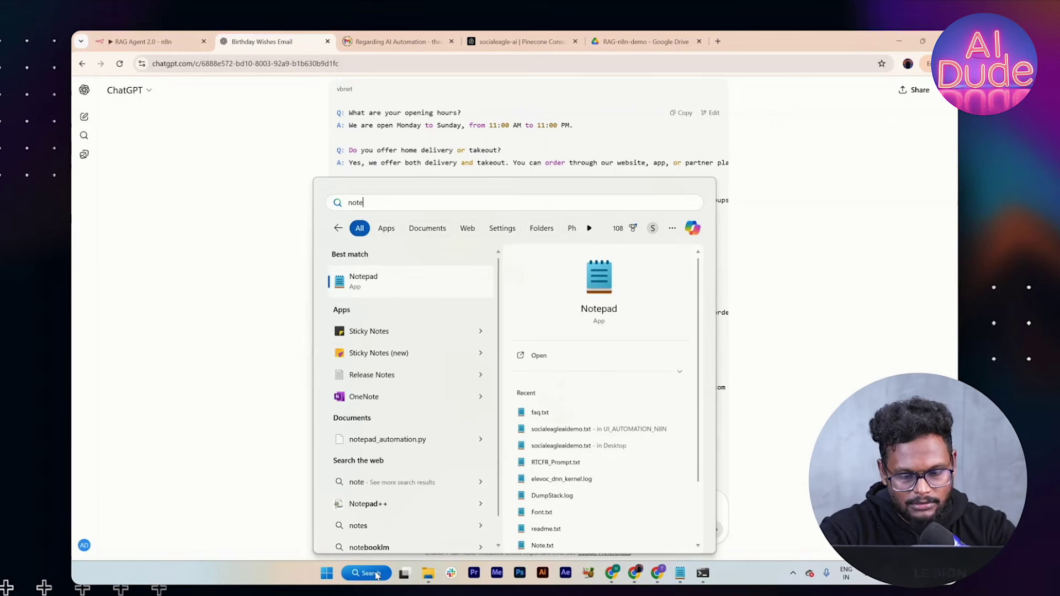
key("Return")
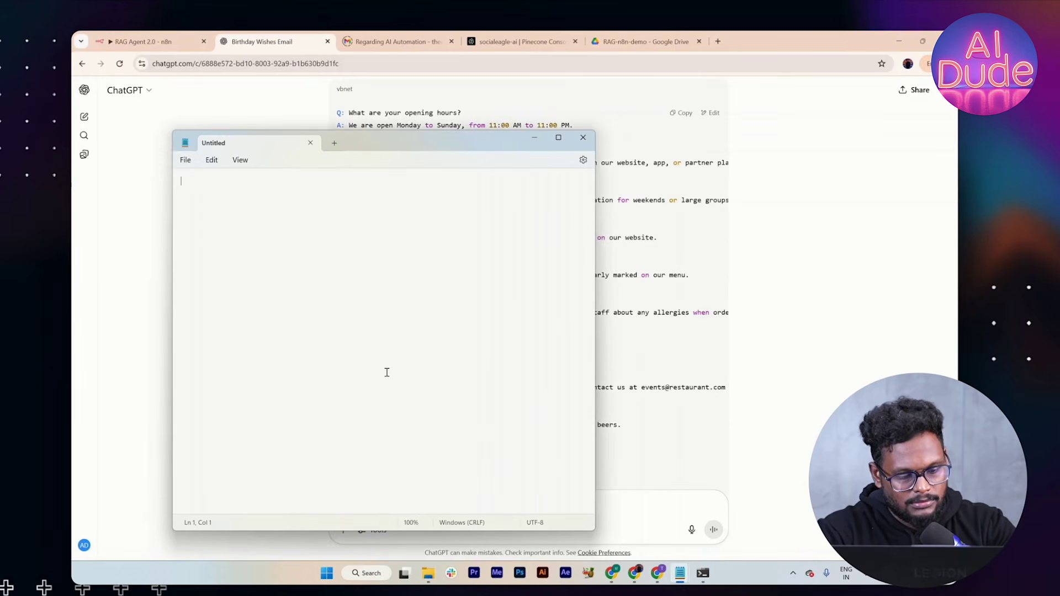
key("ctrl+v")
key("ctrl+s")
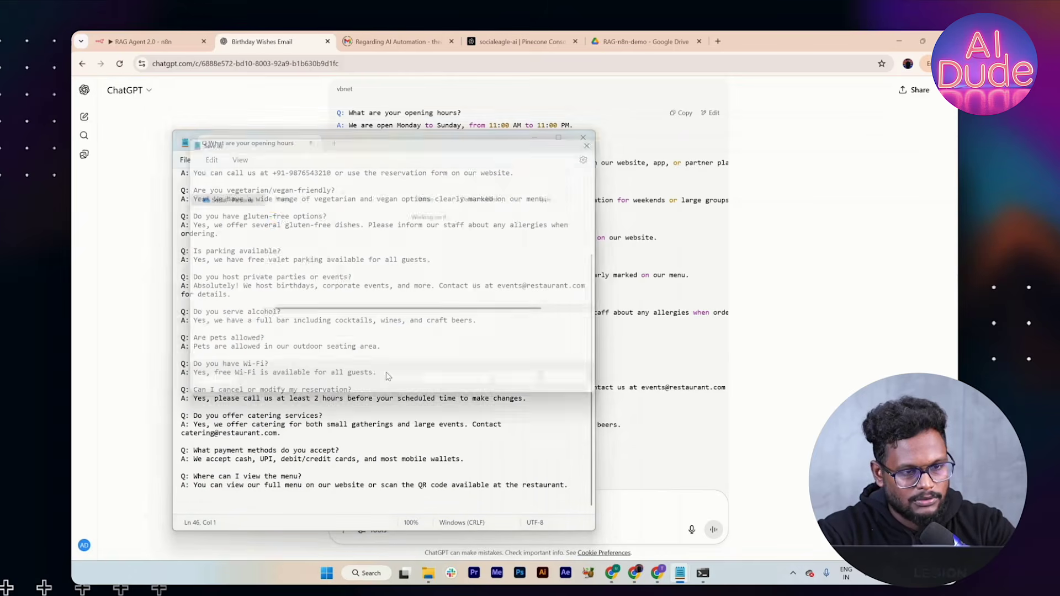
type("faq_n")
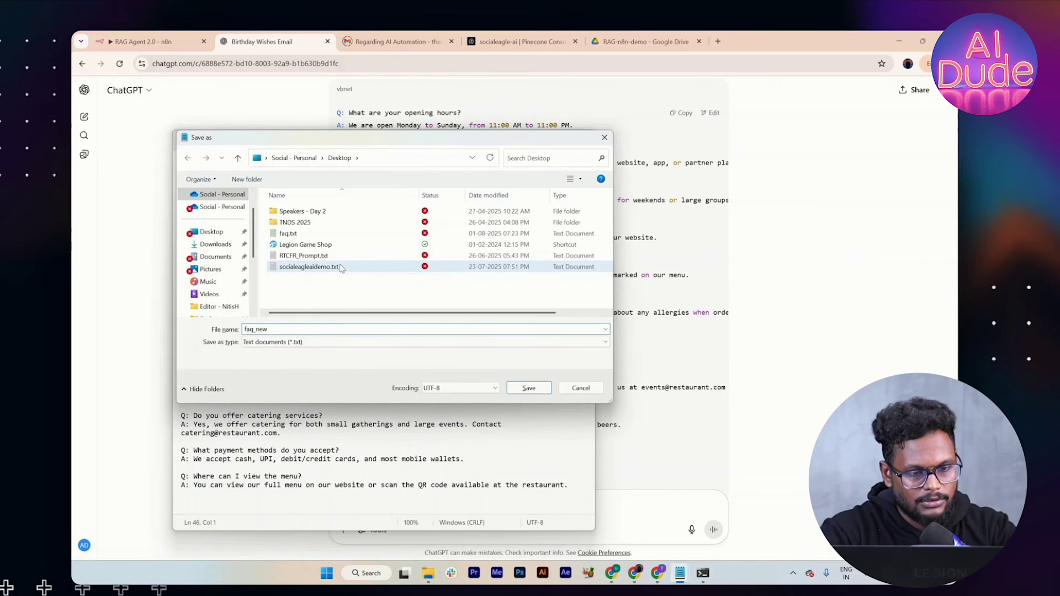
type("ew")
left_click(520, 391)
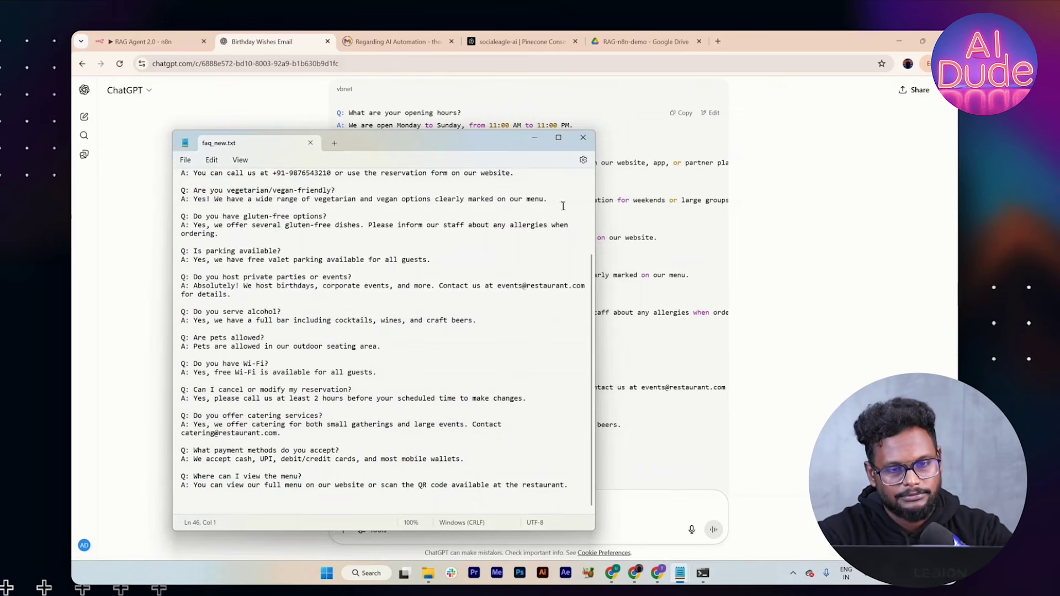
left_click(147, 36)
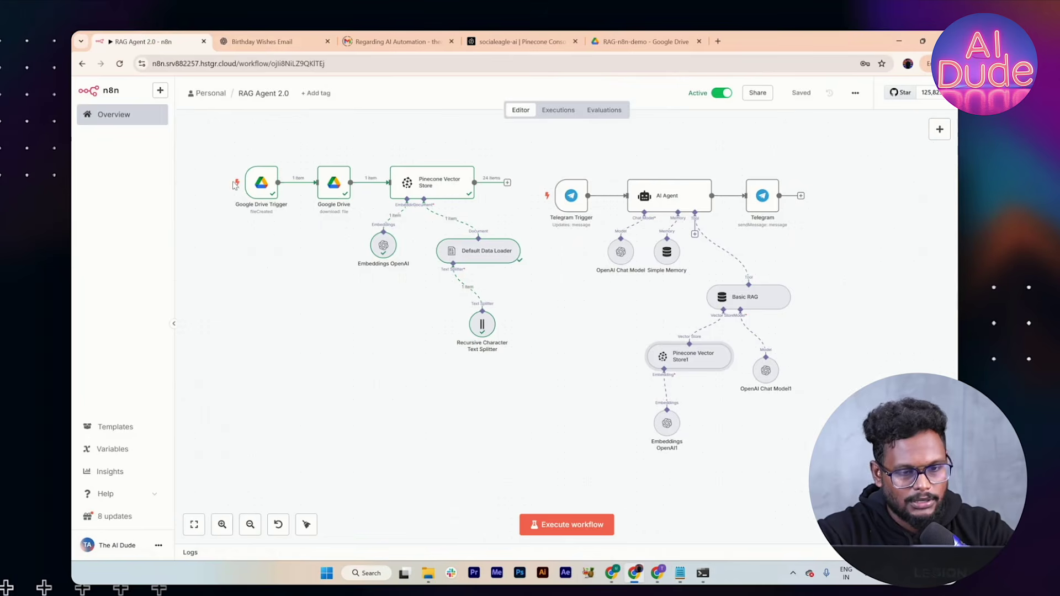
Step: Drag faq_new.txt from the Desktop into the RAG-n8n-demo Google Drive folder
mouse_move(428, 573)
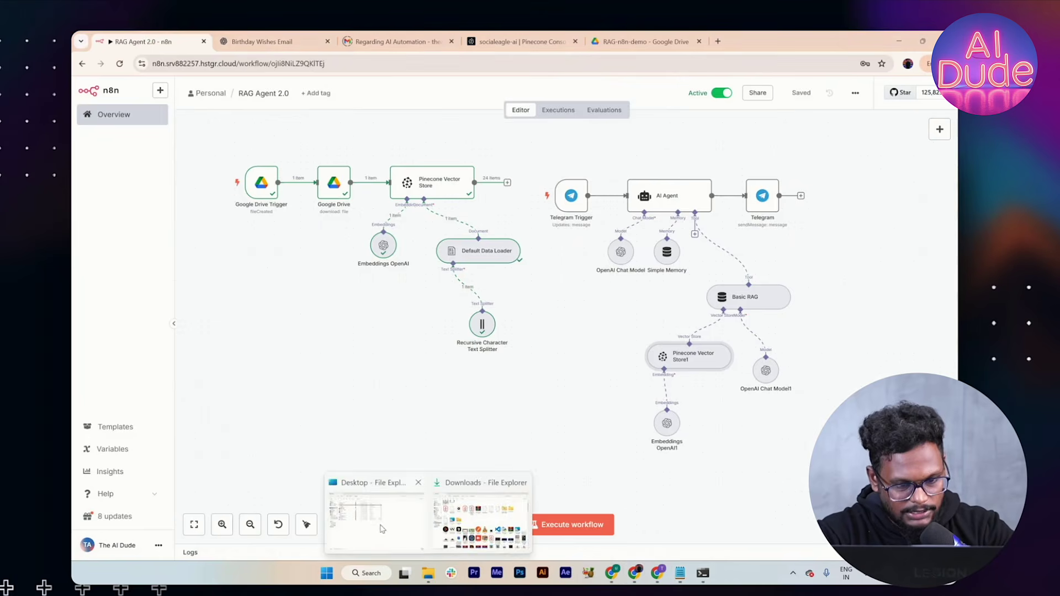
left_click(380, 528)
left_click(194, 160)
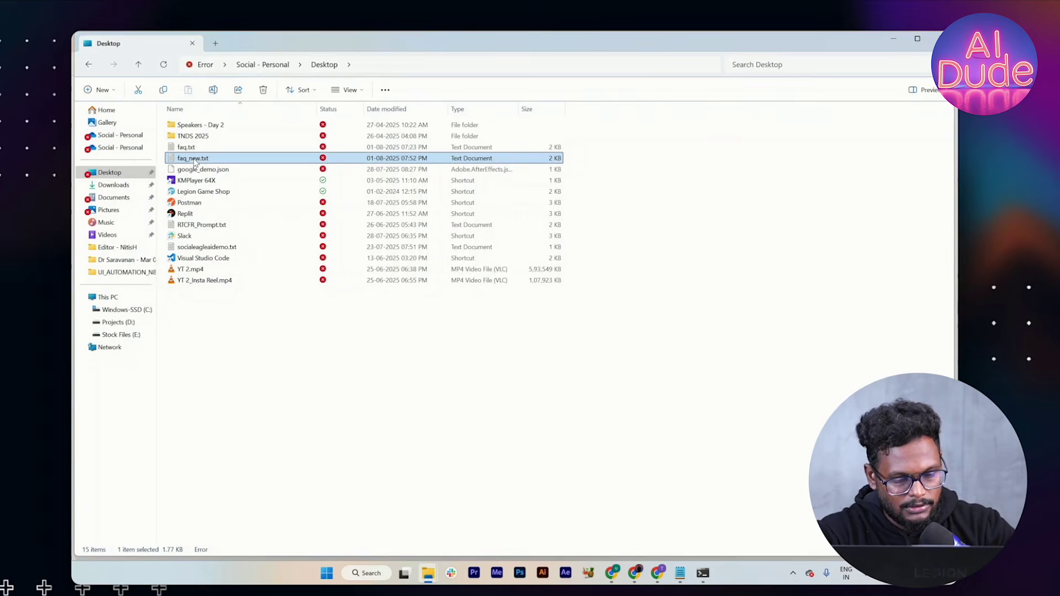
key("alt+Tab")
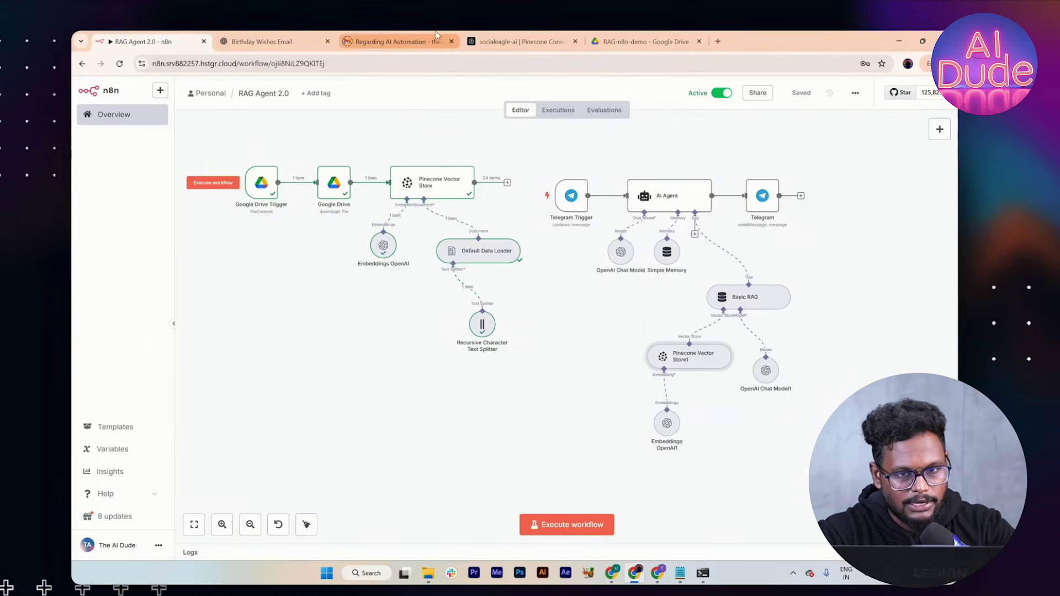
left_click(662, 37)
key("alt+Tab")
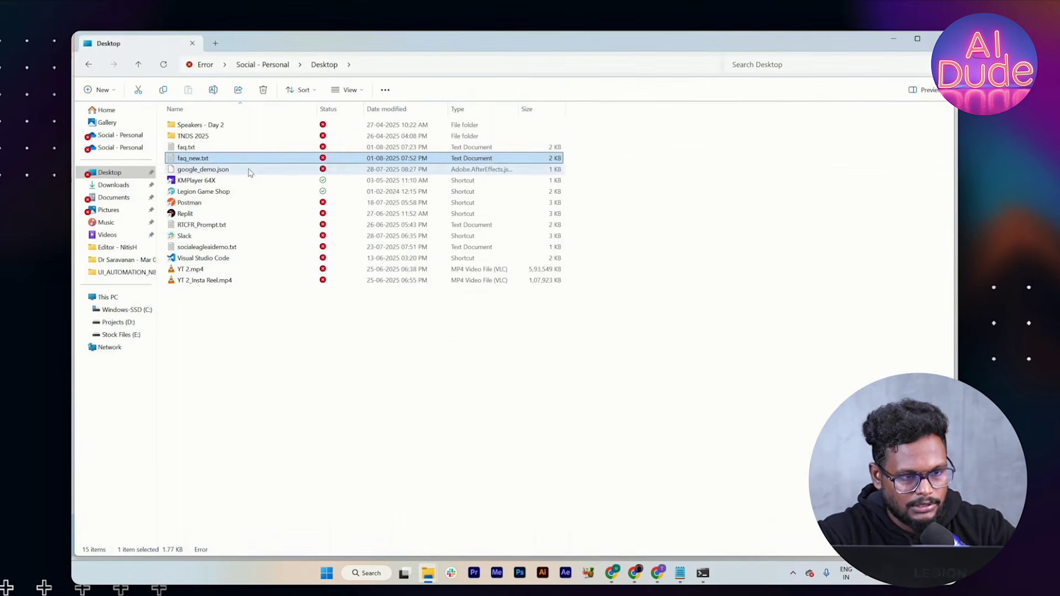
left_click_drag(244, 160, 635, 540)
key("alt+Tab")
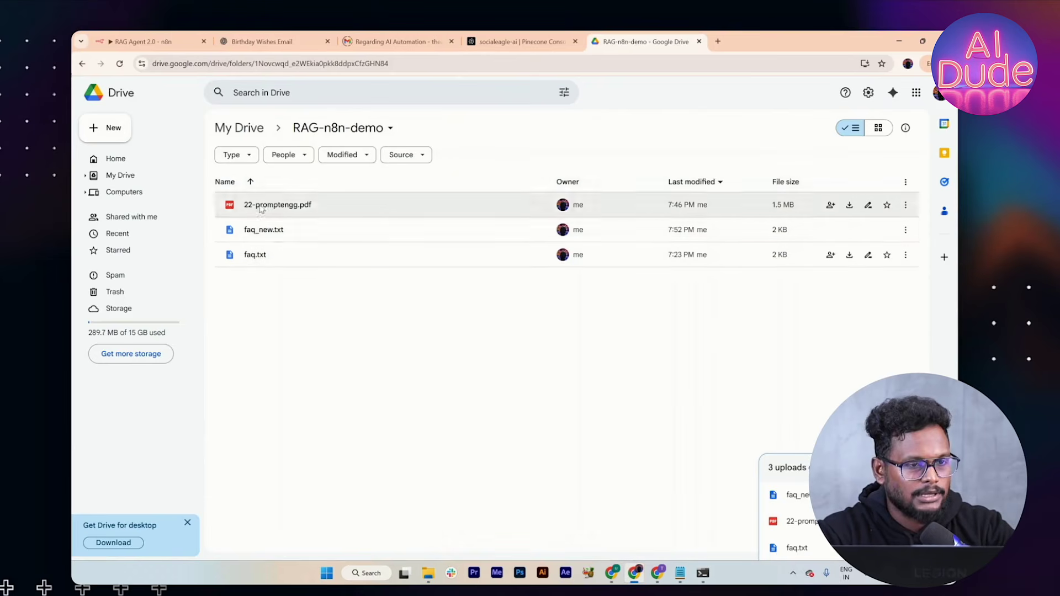
left_click(133, 42)
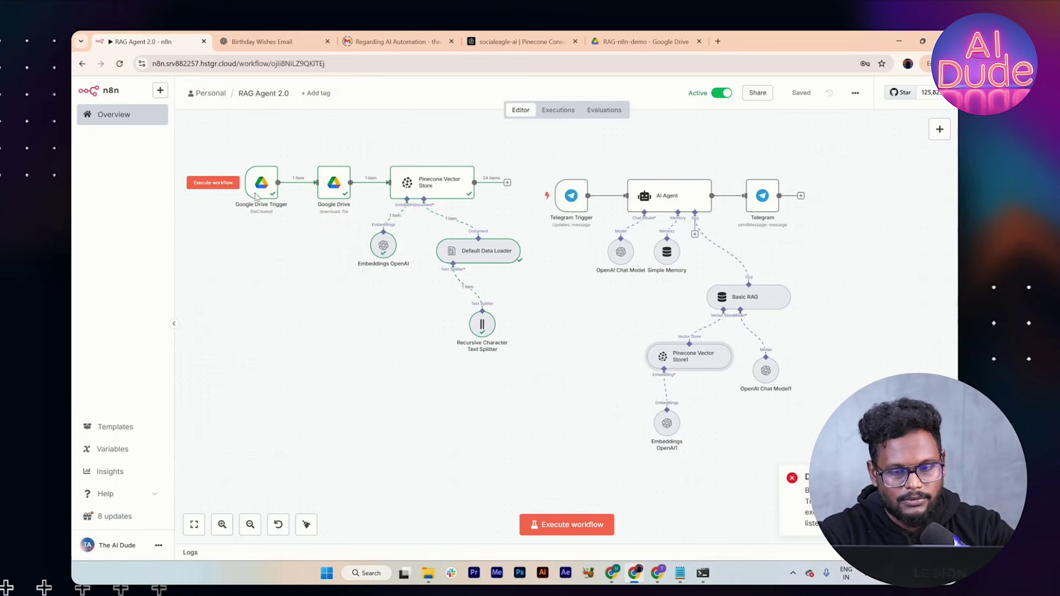
Step: Deactivate the workflow and test-run the Google Drive Trigger to ingest faq_new.txt into Pinecone
left_click(725, 95)
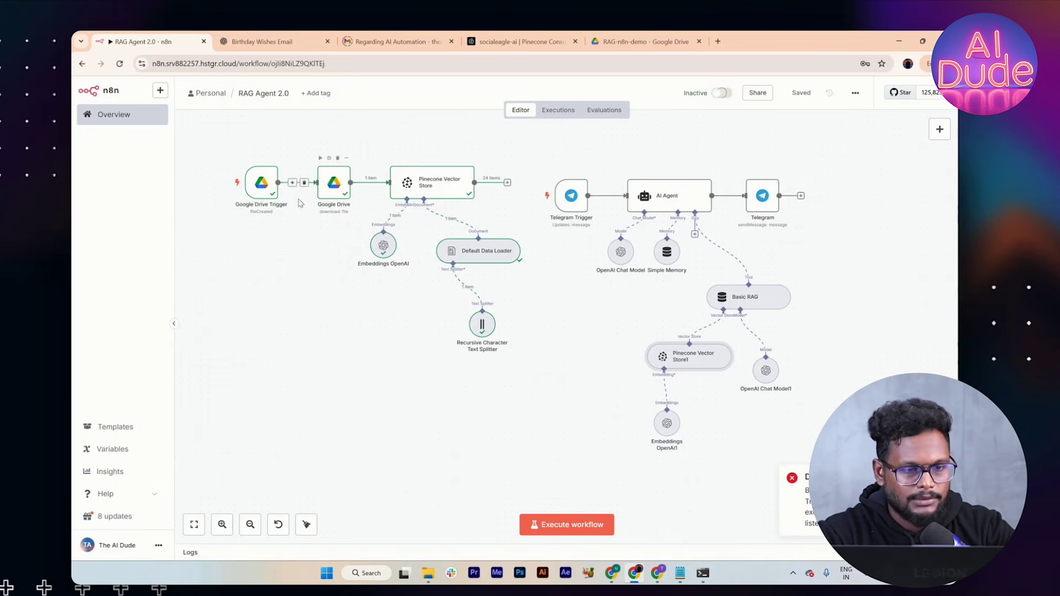
left_click(230, 182)
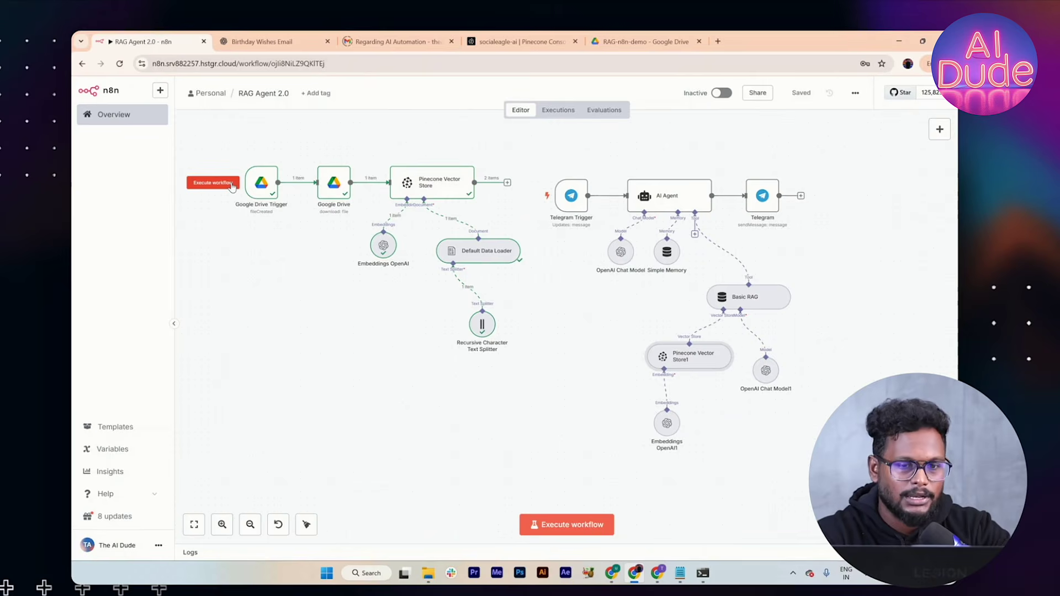
double_click(431, 181)
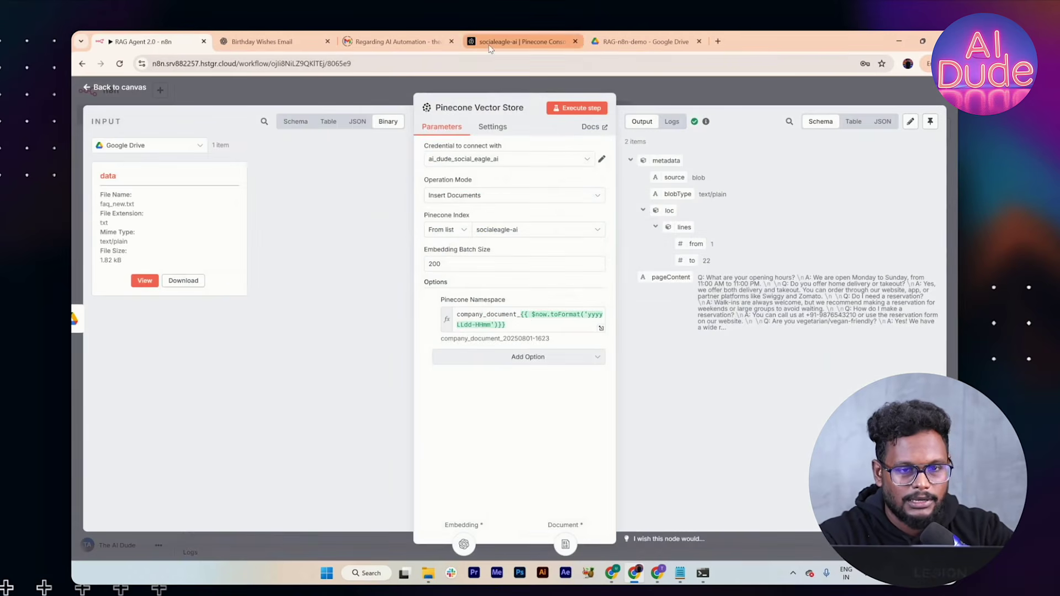
left_click(488, 49)
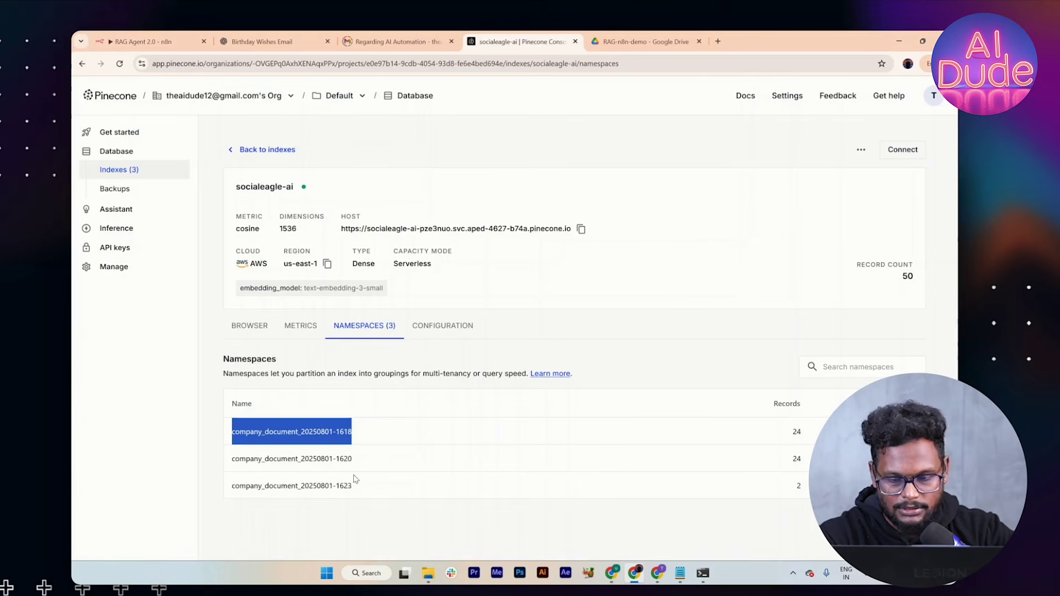
left_click_drag(356, 490, 220, 516)
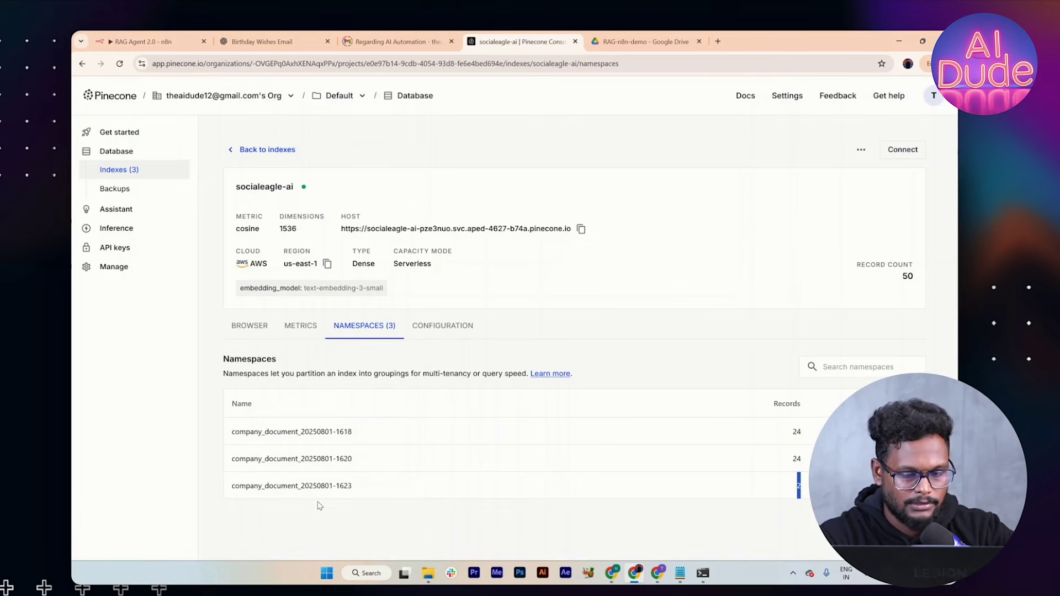
left_click_drag(354, 495, 233, 488)
key("ctrl+c")
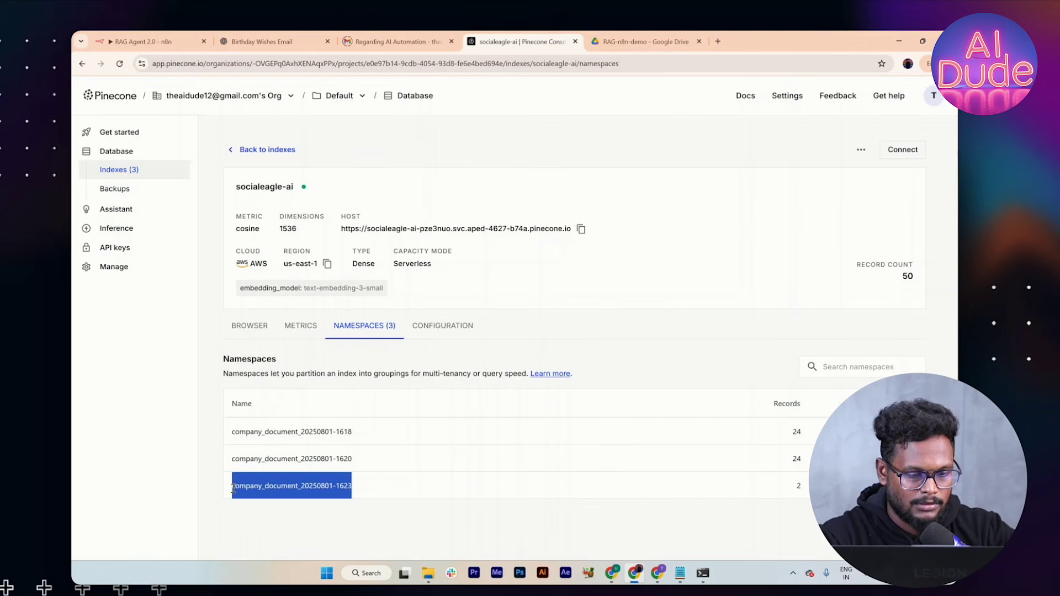
left_click(156, 41)
left_click(646, 89)
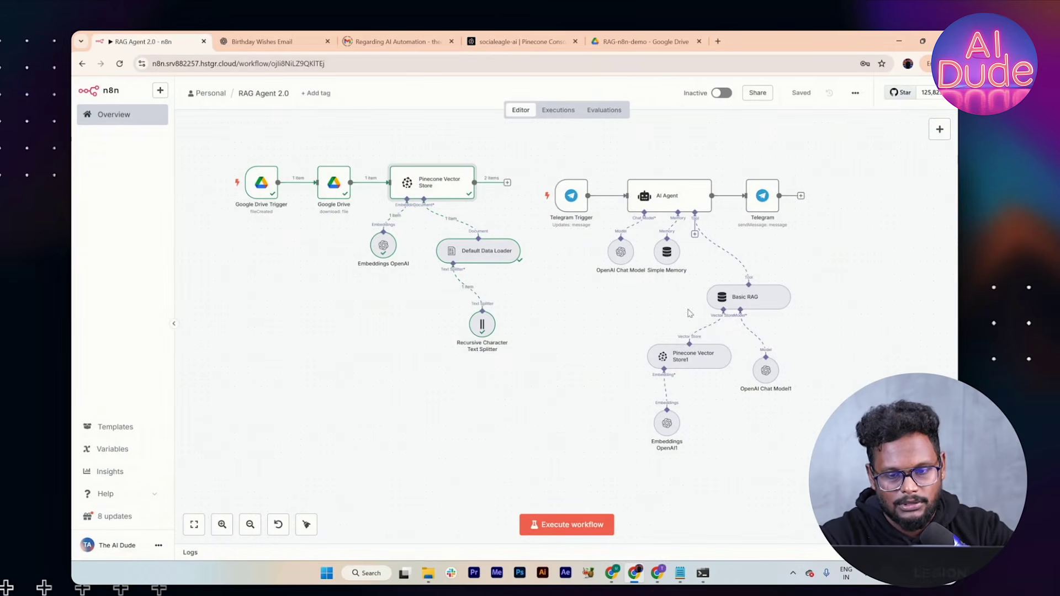
double_click(693, 360)
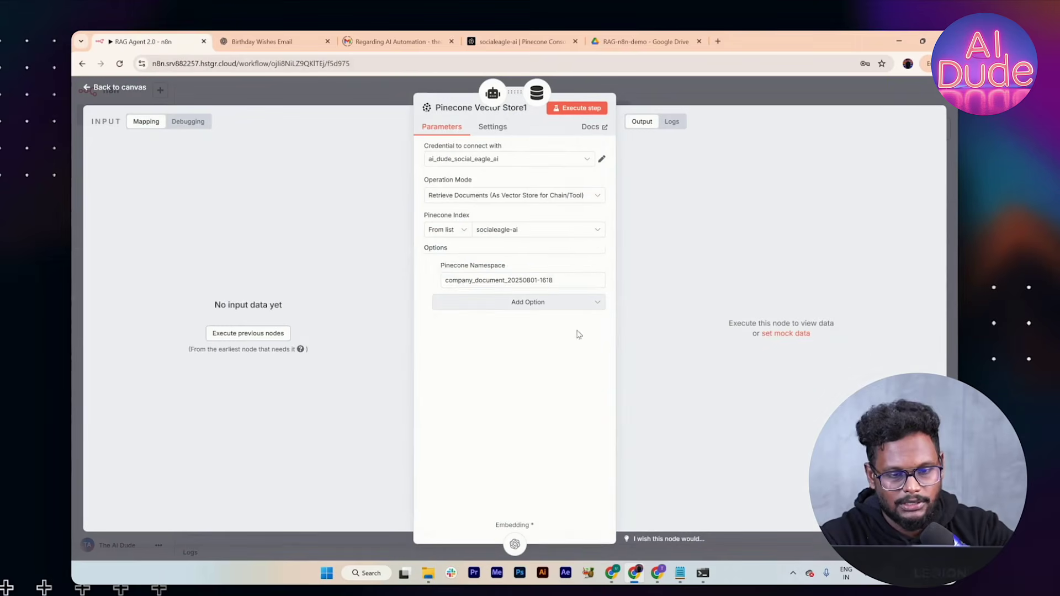
left_click(553, 283)
key("ctrl+a")
key("ctrl+v")
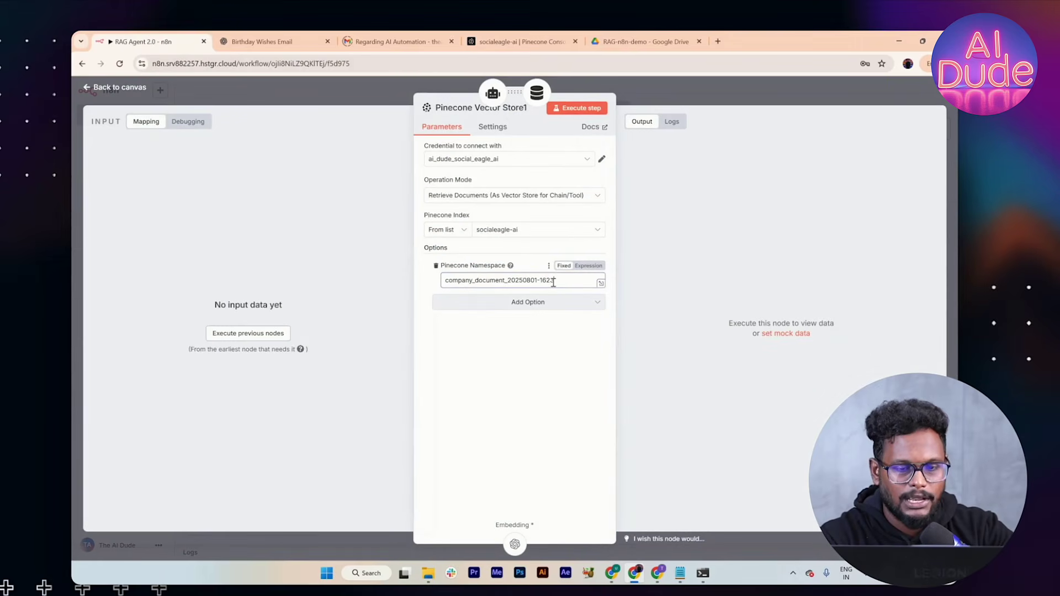
left_click(651, 83)
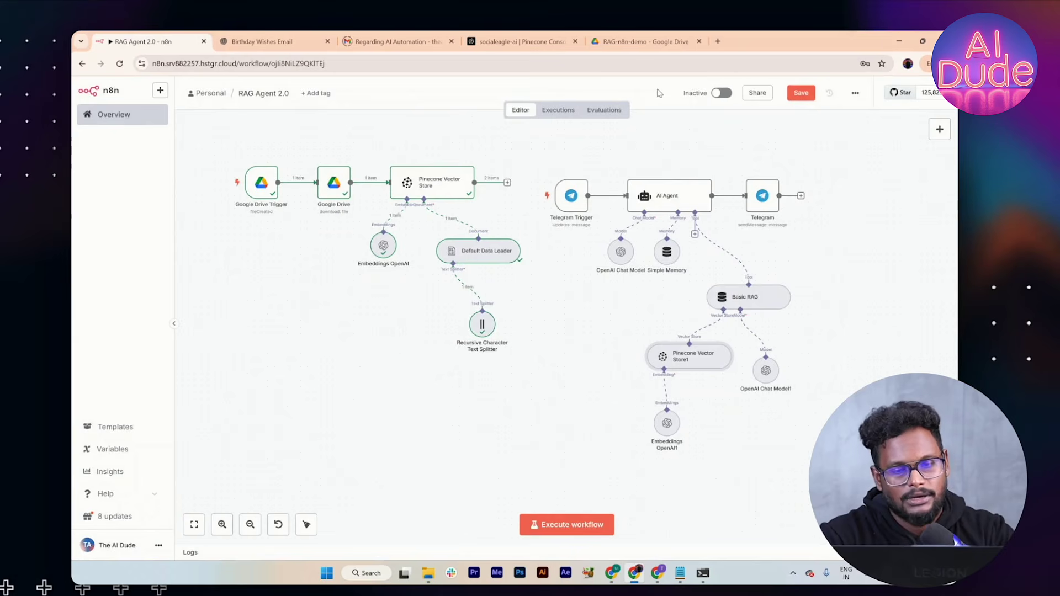
Step: Save the RAG Agent 2.0 workflow and switch it to Active
left_click(801, 92)
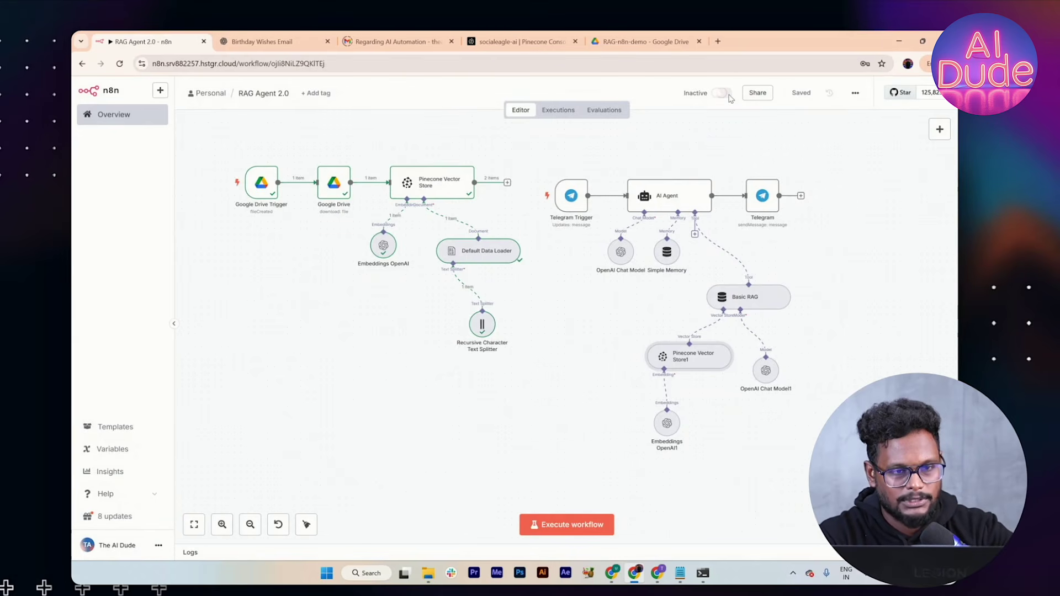
left_click(721, 94)
key("alt+Tab")
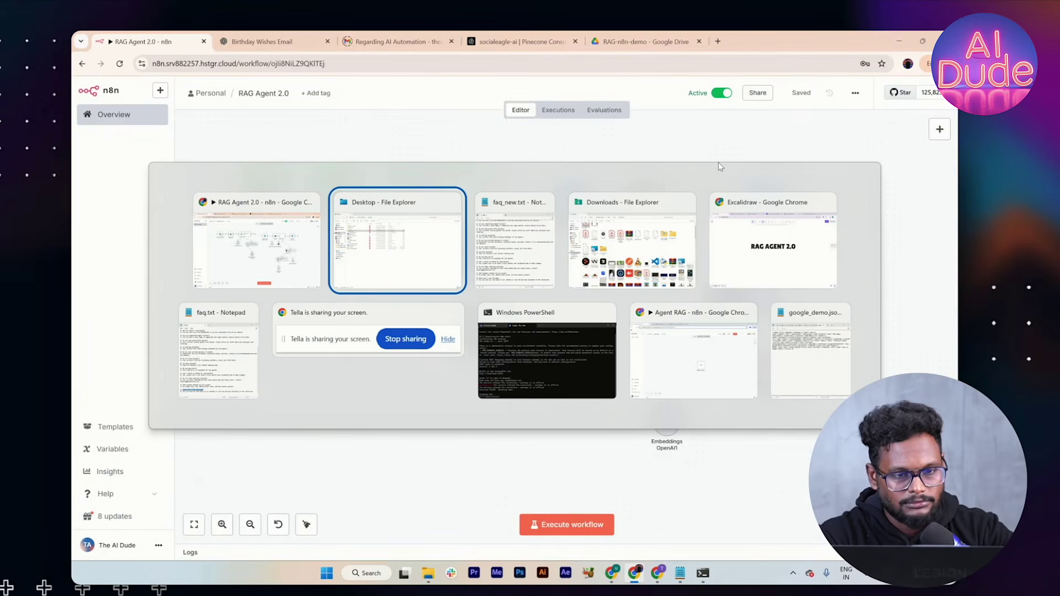
key("alt+Tab")
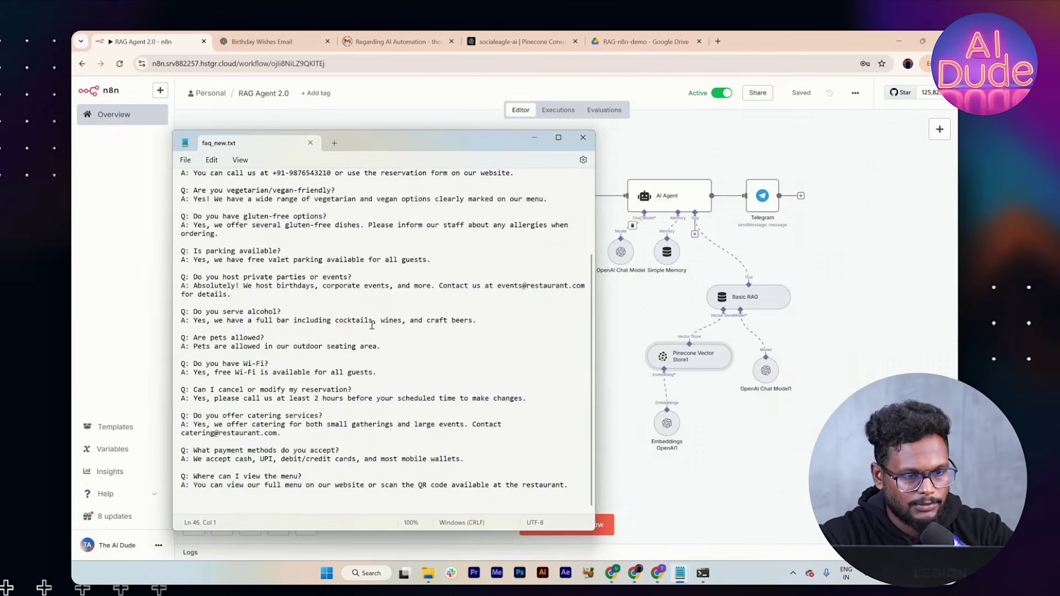
key("alt+Tab")
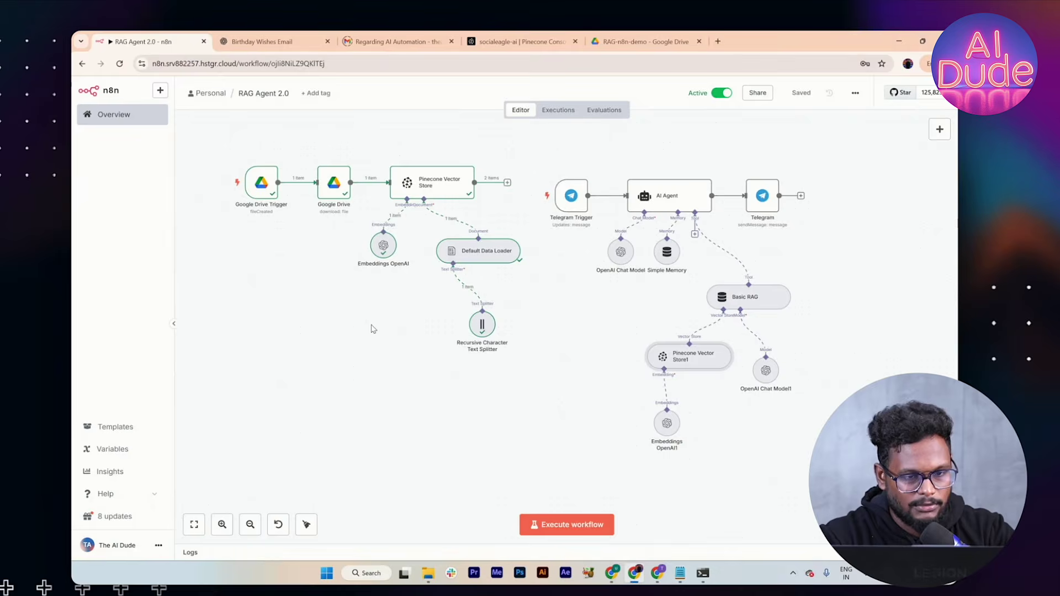
key("alt+Tab")
key("alt+Tab")
key("alt+Tab")
key("alt+Tab")
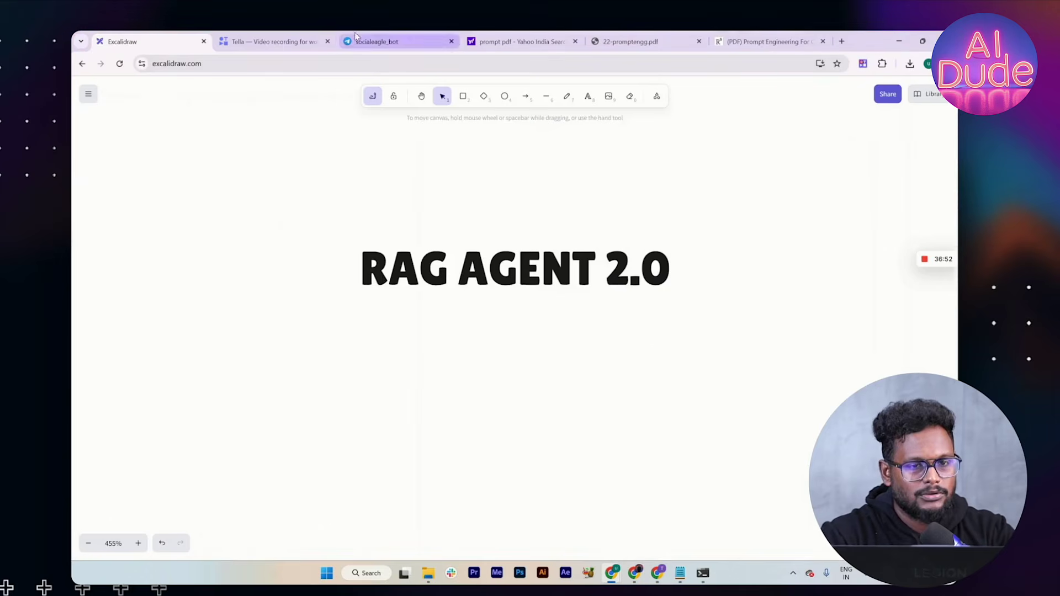
Step: Send 'Hello' to the bot in the Telegram chat
left_click(381, 41)
type("Hello")
key("Return")
Step: Copy the gluten-free question from faq_new.txt and send it to the Telegram bot
key("alt+Tab")
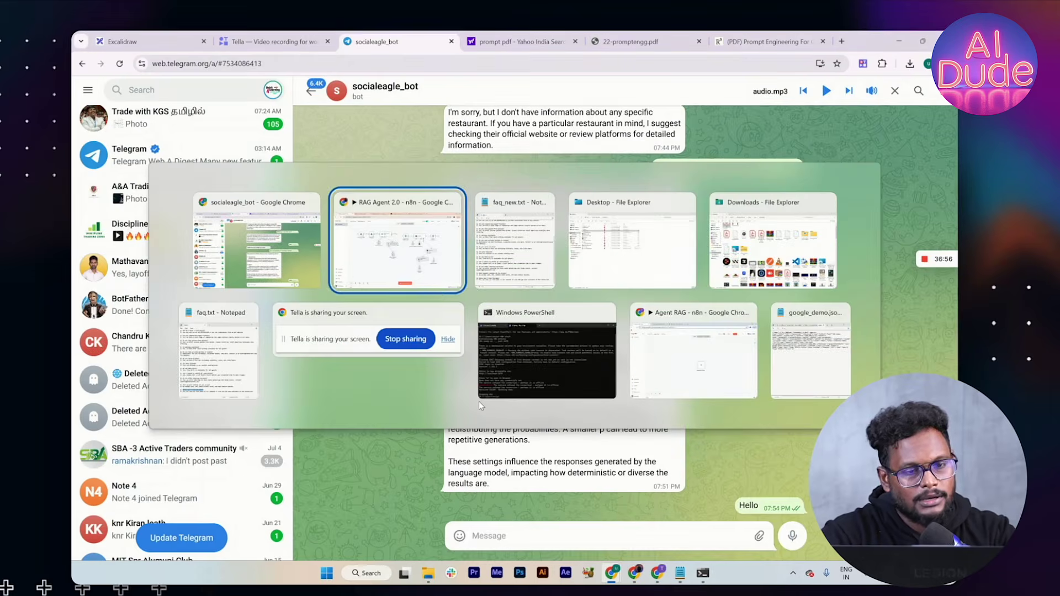
key("alt+Tab")
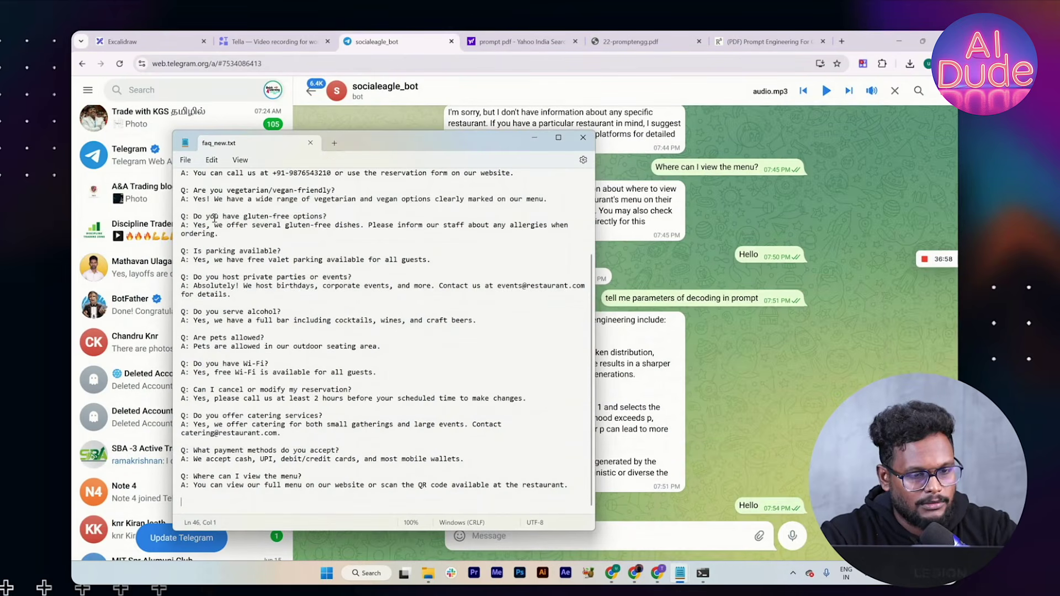
left_click_drag(194, 214, 326, 204)
left_click(263, 214)
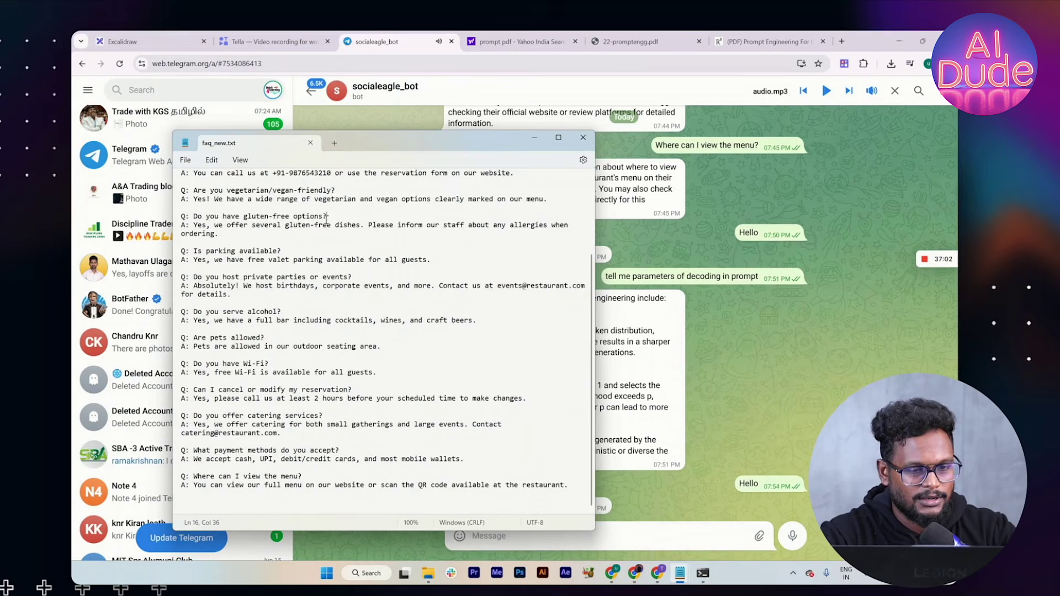
triple_click(264, 214)
left_click(192, 190, "shift")
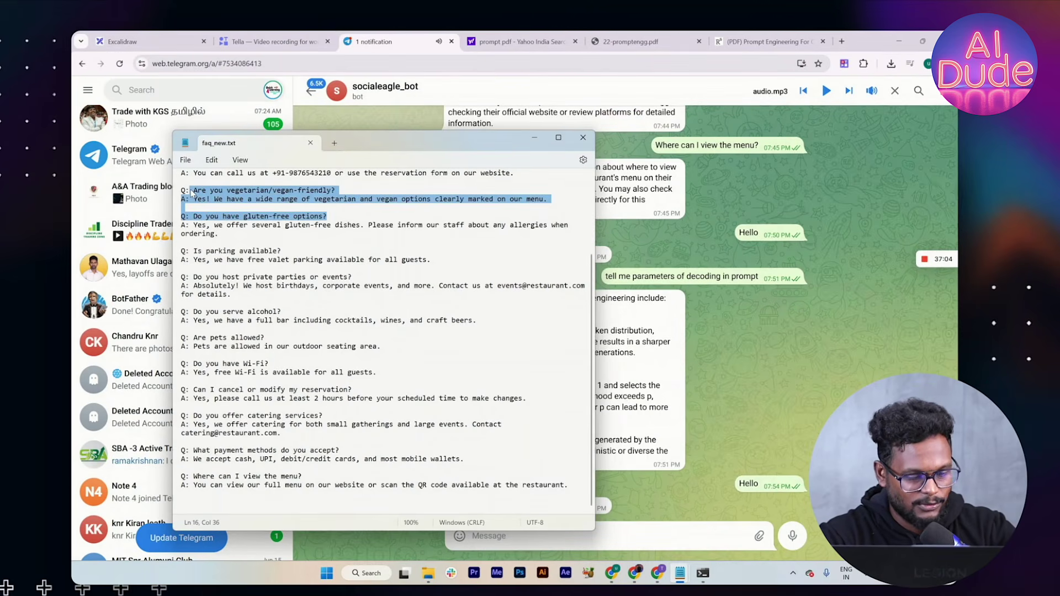
left_click_drag(330, 216, 197, 221)
key("ctrl+c")
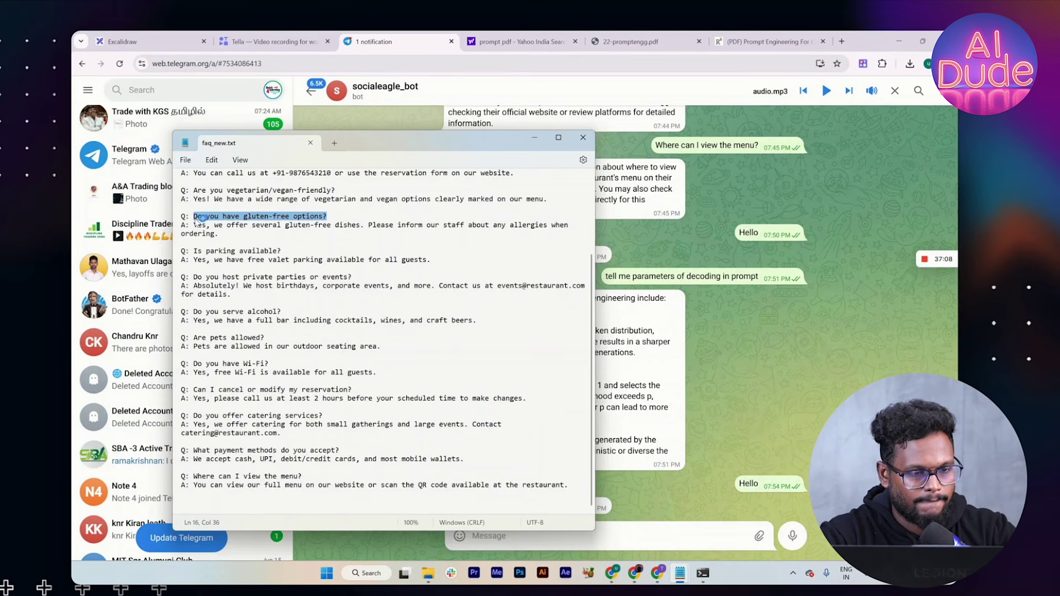
left_click(676, 533)
key("ctrl+v")
key("Return")
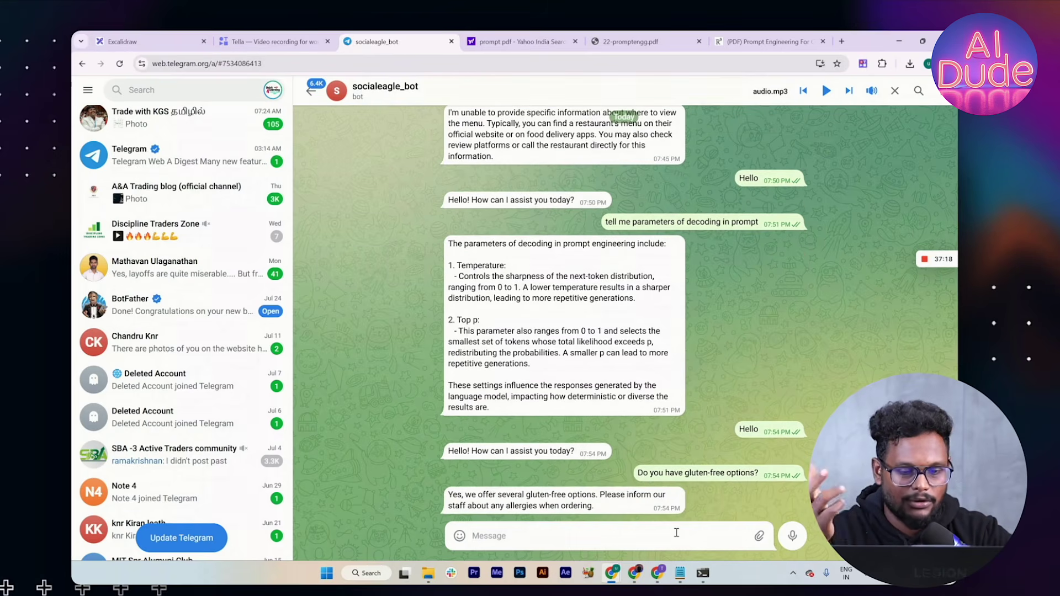
left_click_drag(591, 505, 449, 495)
key("alt+Tab")
key("alt+Tab")
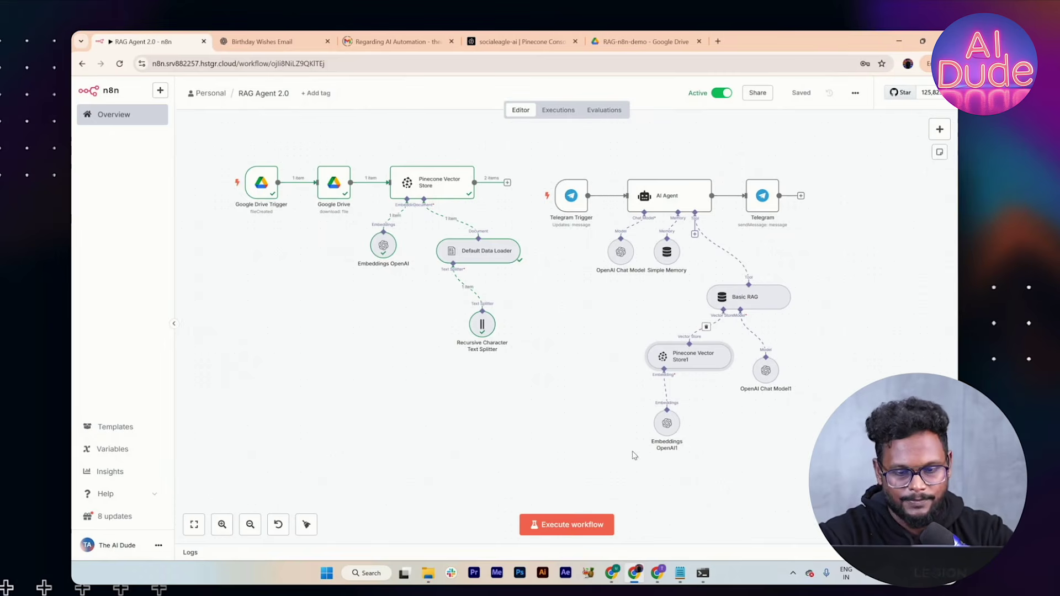
Step: Open execution #540 (19:54:16) and review Pinecone Vector Store1's retrieved FAQ chunks
left_click(558, 110)
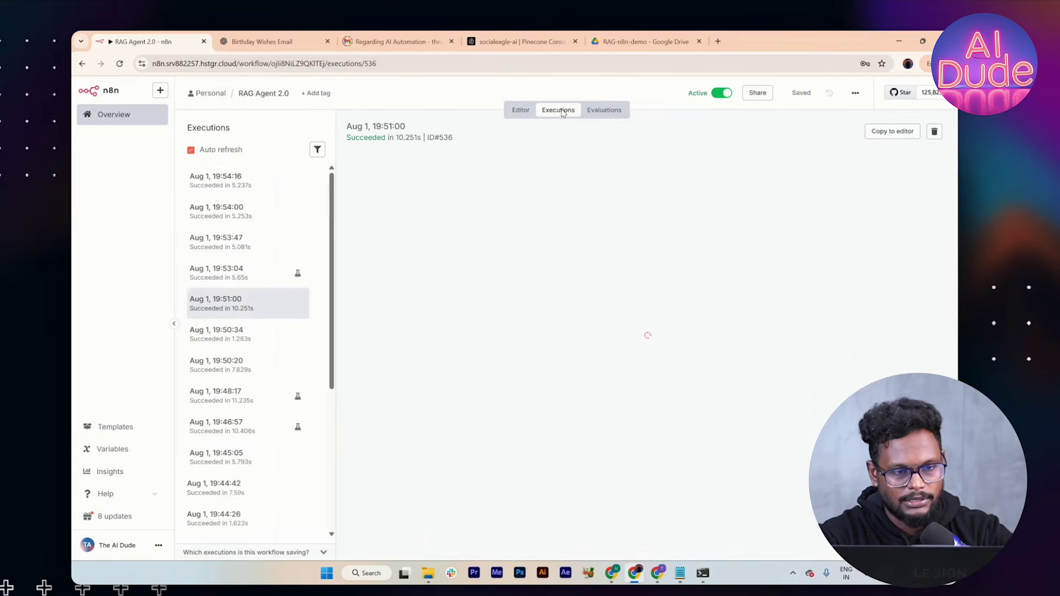
left_click(254, 184)
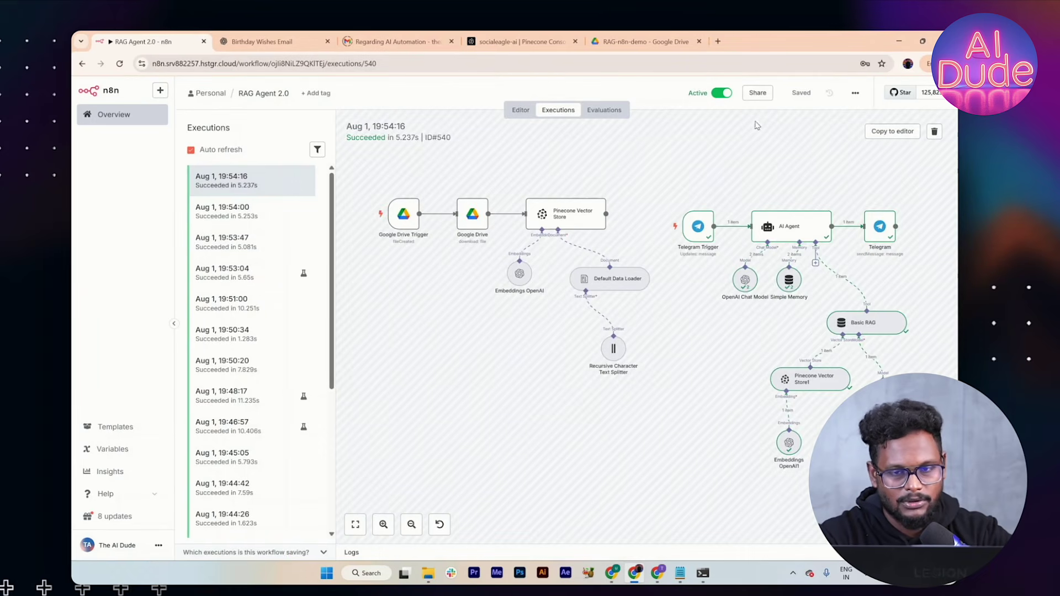
double_click(811, 380)
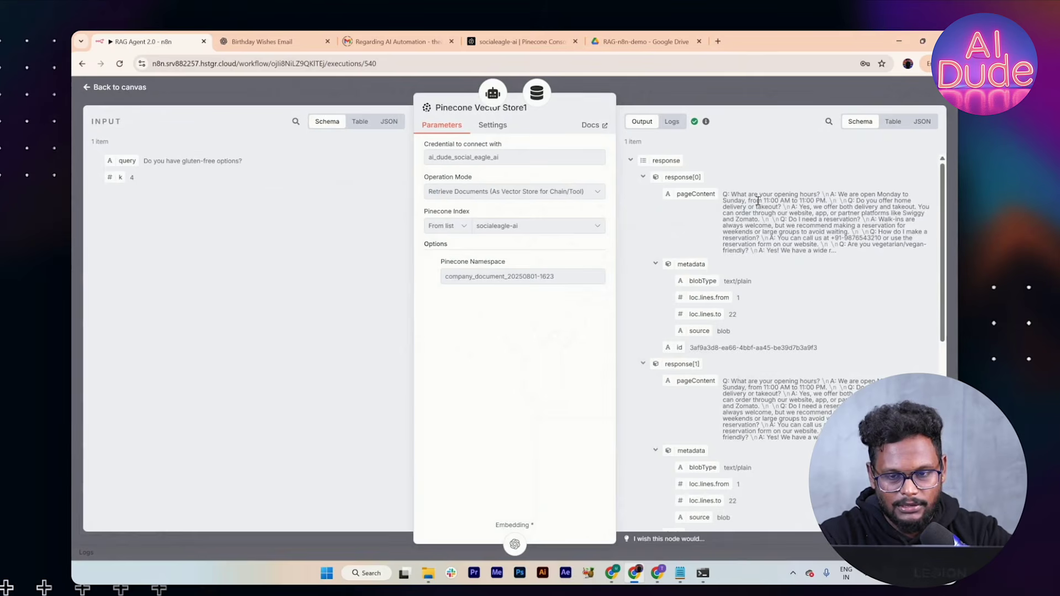
left_click_drag(756, 197, 797, 287)
scroll(798, 287, "down", 2)
left_click_drag(742, 324, 817, 492)
scroll(800, 374, "down", 2)
scroll(751, 461, "down", 2)
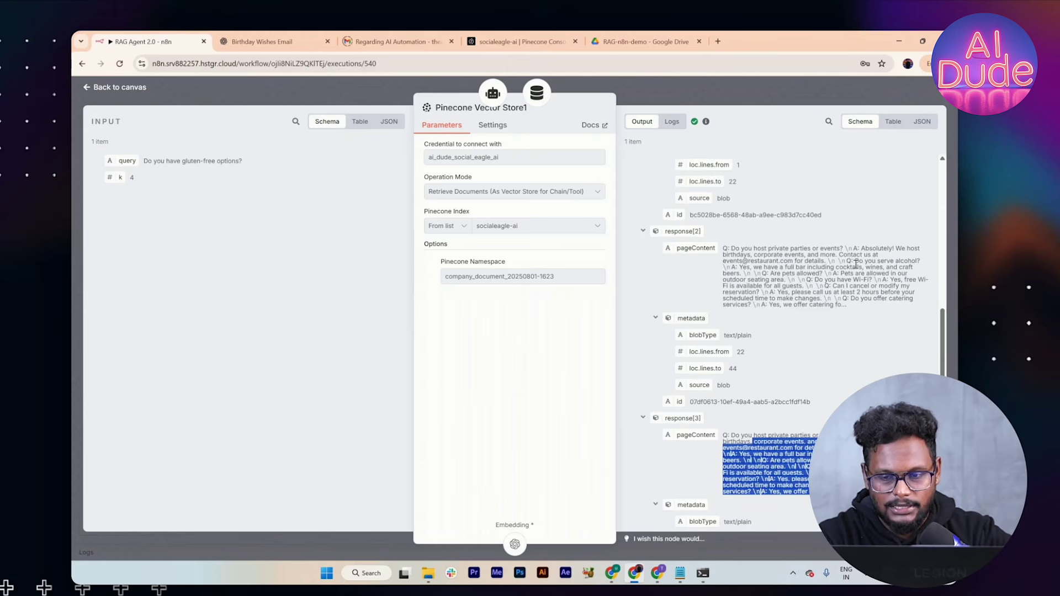
scroll(855, 264, "up", 5)
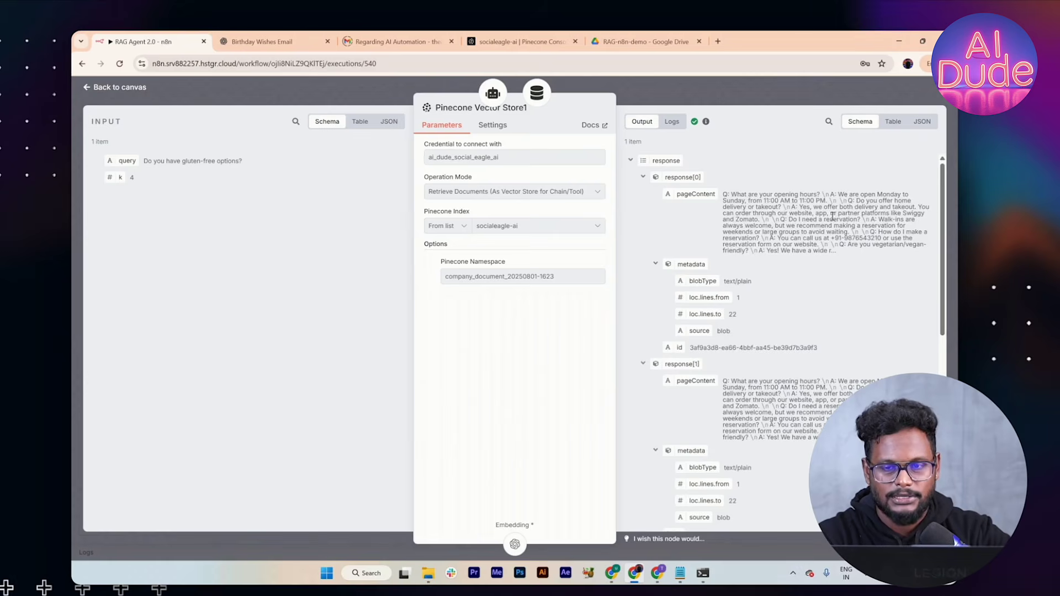
left_click(816, 104)
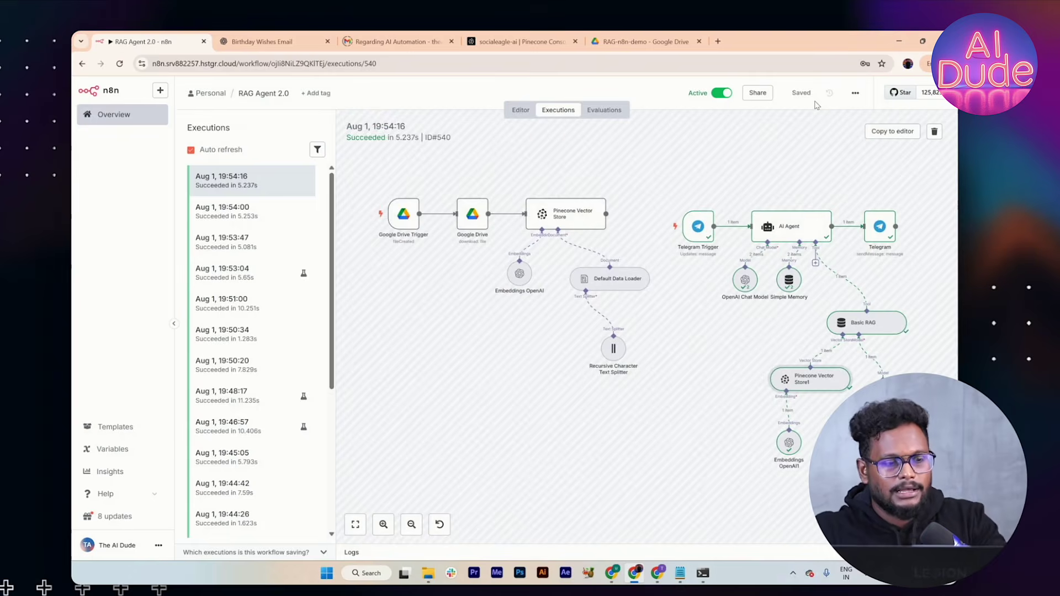
key("alt+Tab")
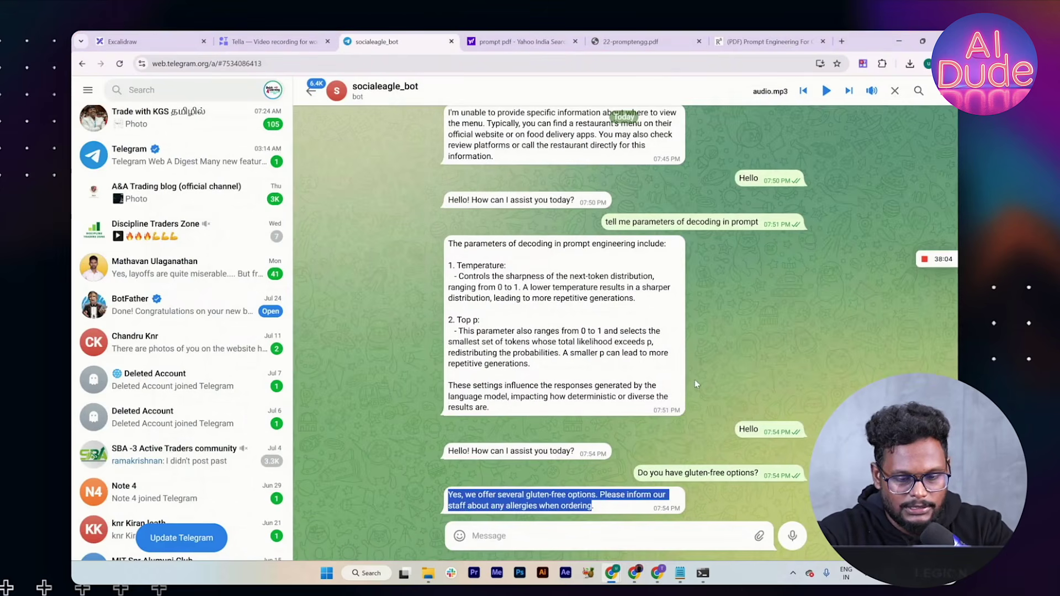
Step: Ask the bot 'tell me about cricket' and highlight its reply
left_click(591, 524)
type("tell me")
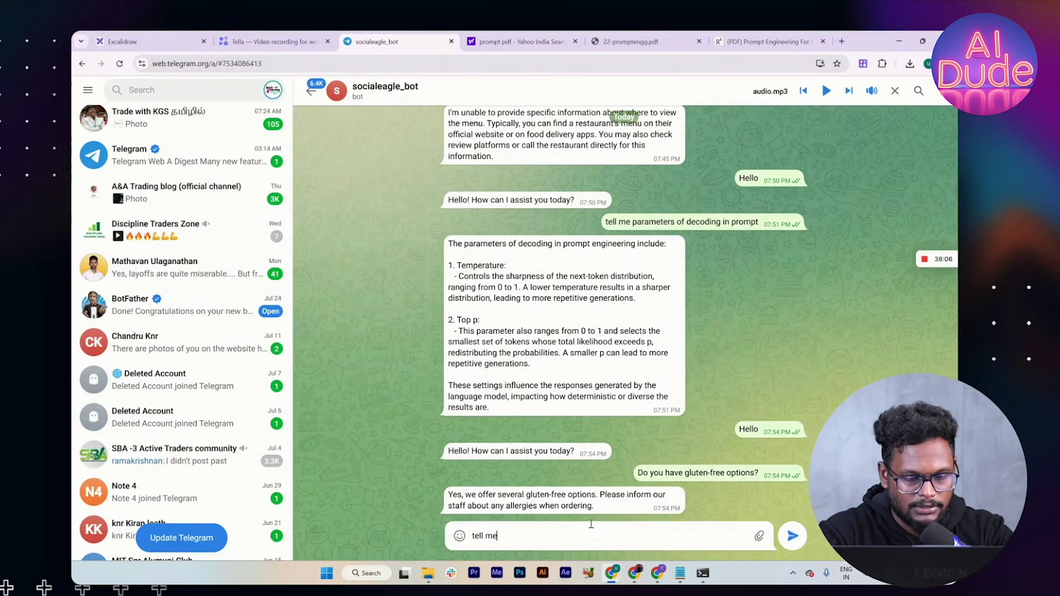
type(" about crick")
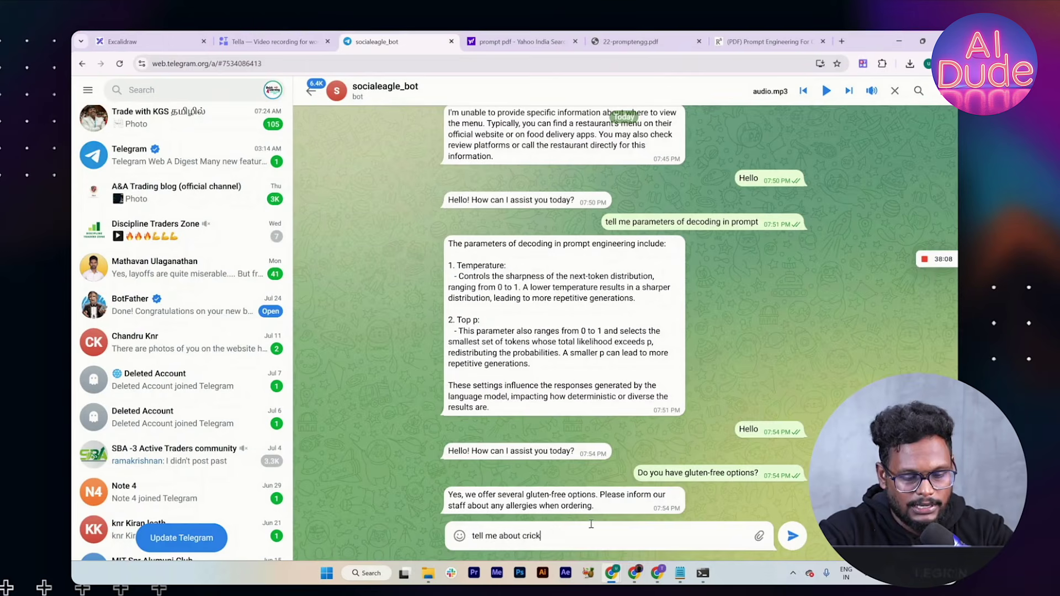
type("et")
key("Return")
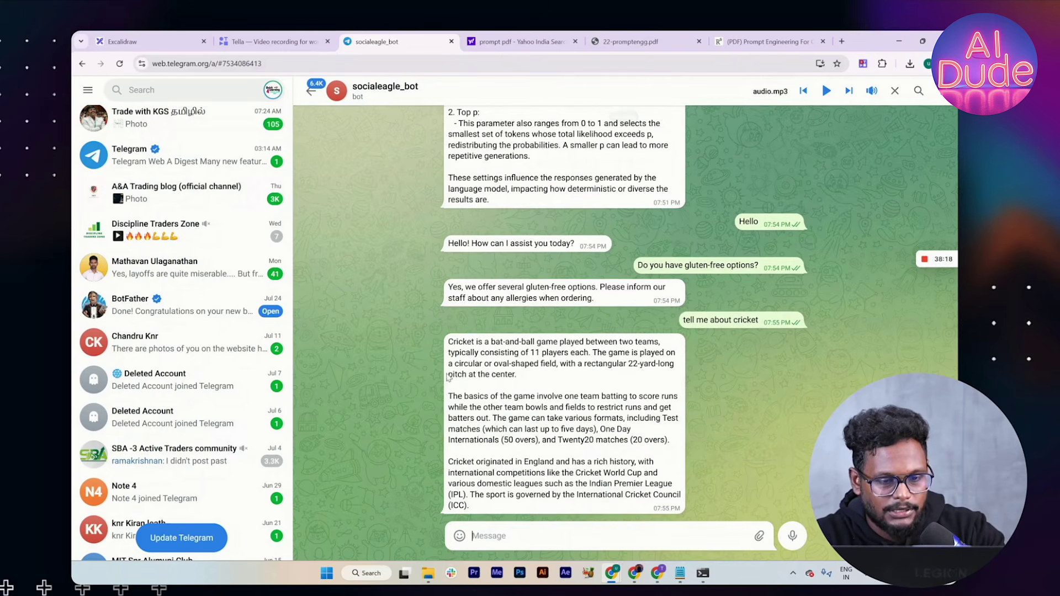
left_click_drag(448, 345, 553, 512)
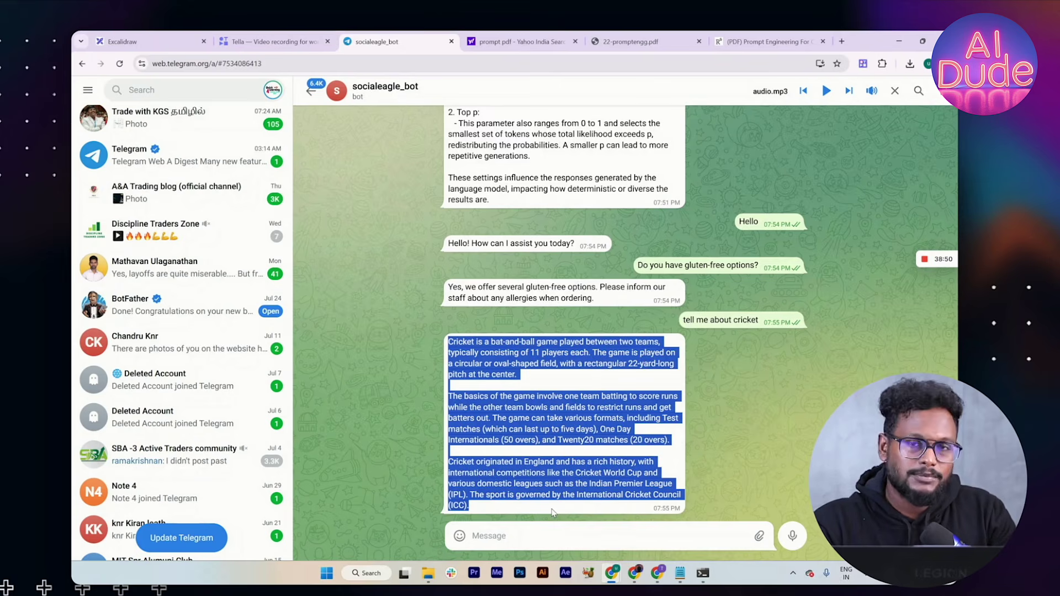
key("alt+Tab")
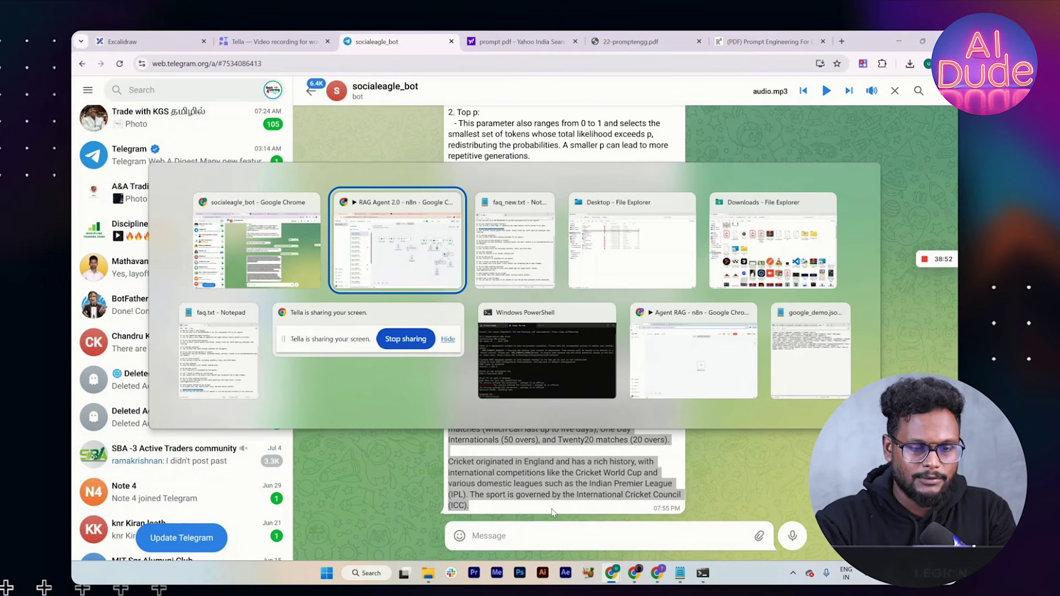
Step: Send the bot the question 'Tell me about latest ind vs eng score'
left_click(260, 287)
left_click(497, 536)
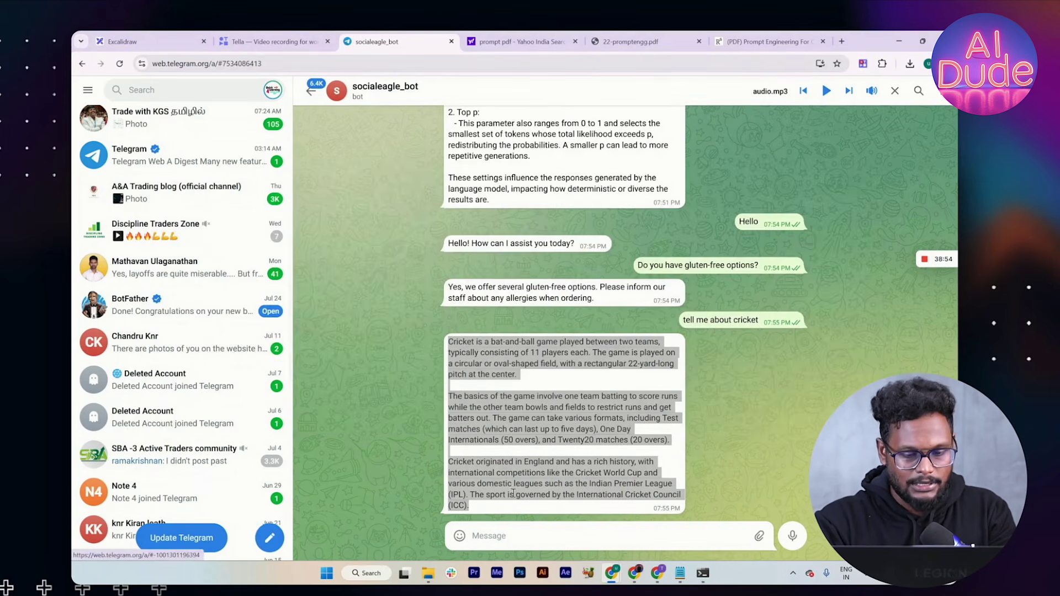
type("Tell em")
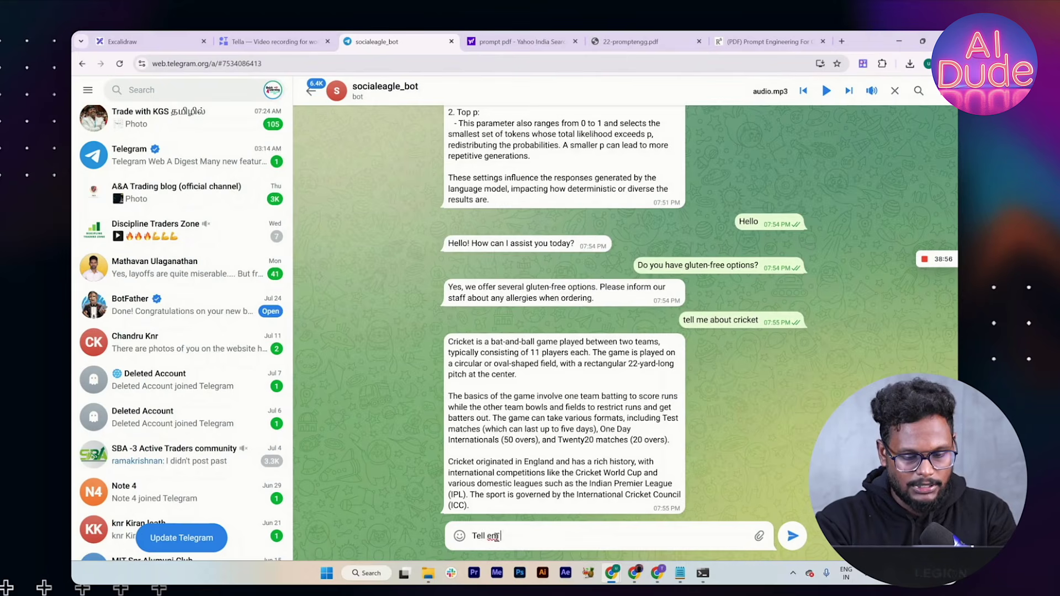
key("BackSpace")
key("BackSpace")
type("me")
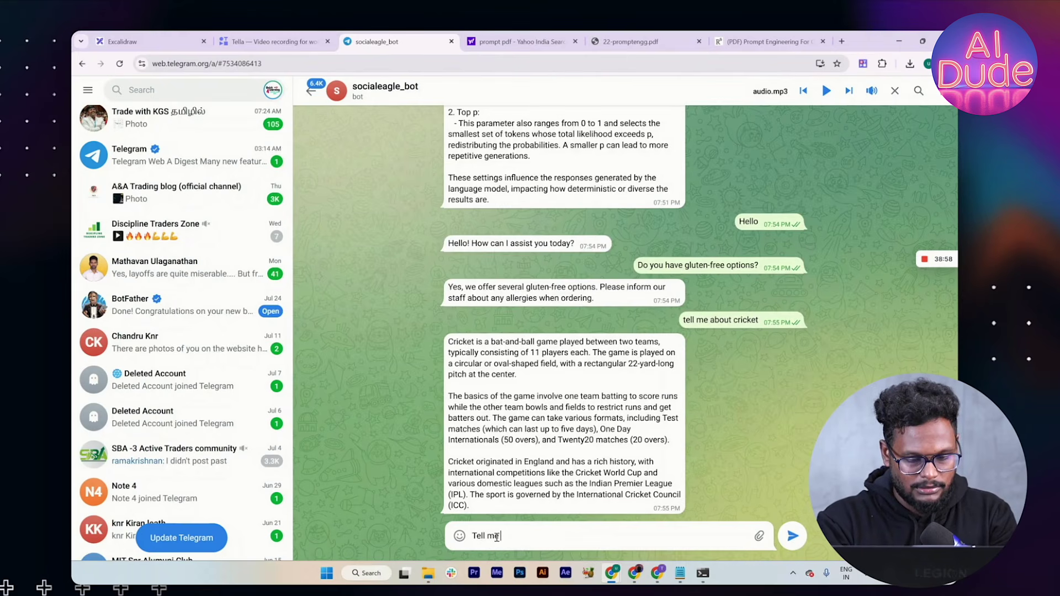
type(" about late")
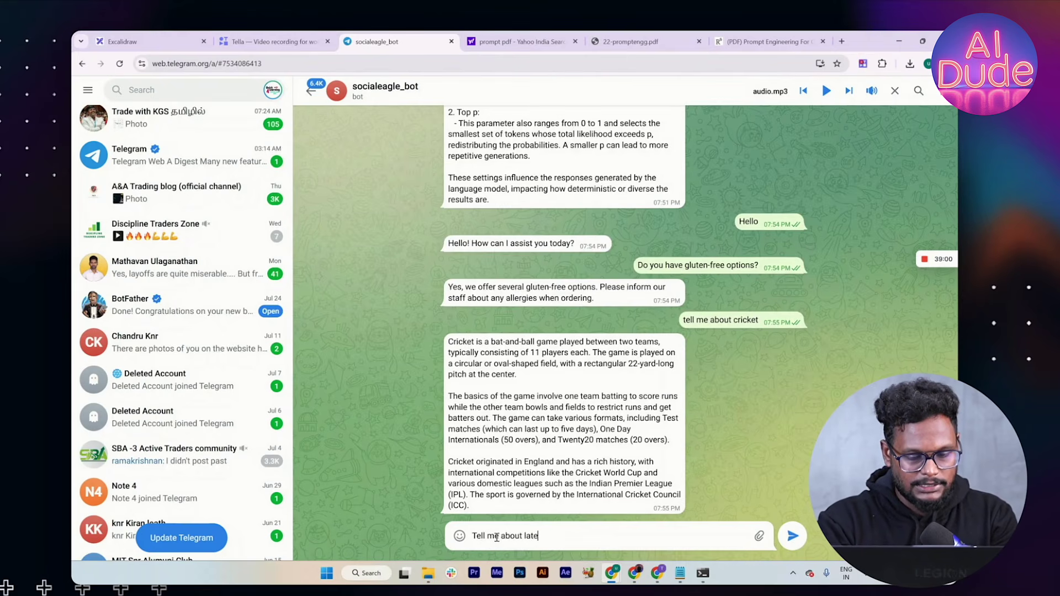
type("st ind vs eng score")
key("Return")
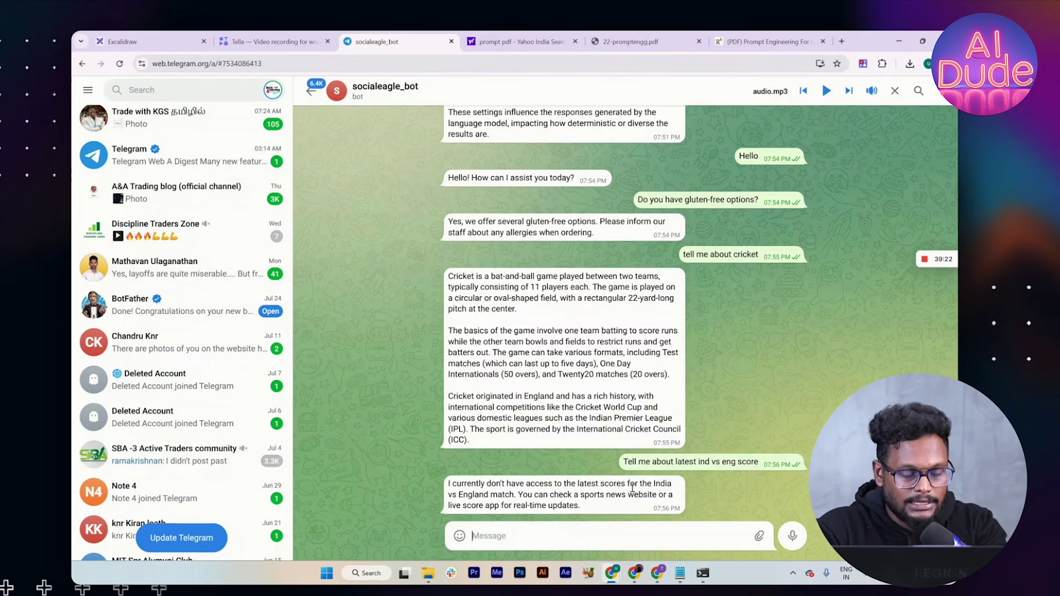
key("alt+Tab")
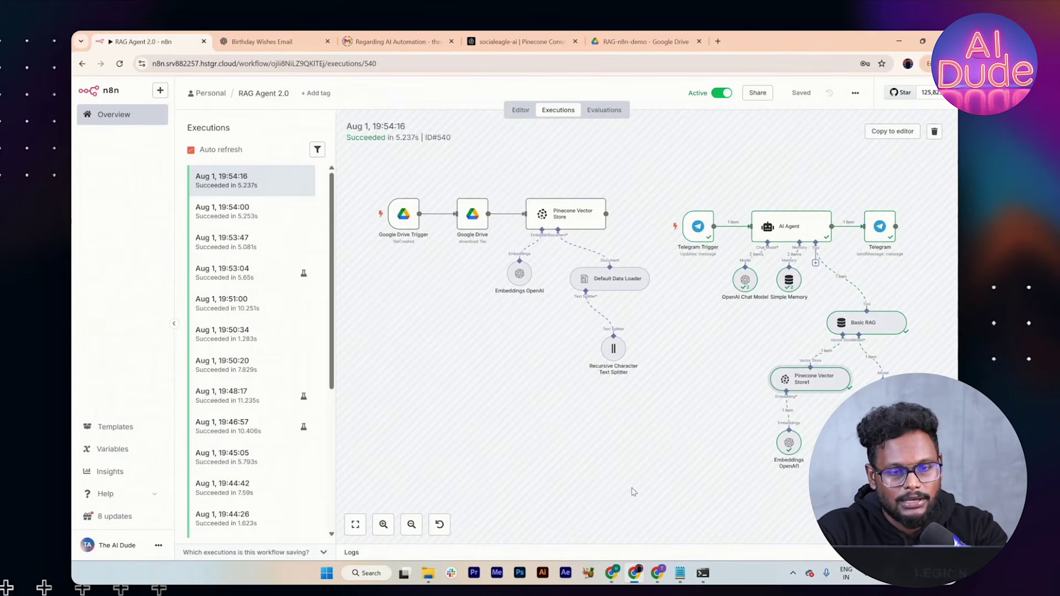
Step: Attach a SerpApi (Google Search) tool to the AI Agent, then shift it and Telegram right
left_click(521, 111)
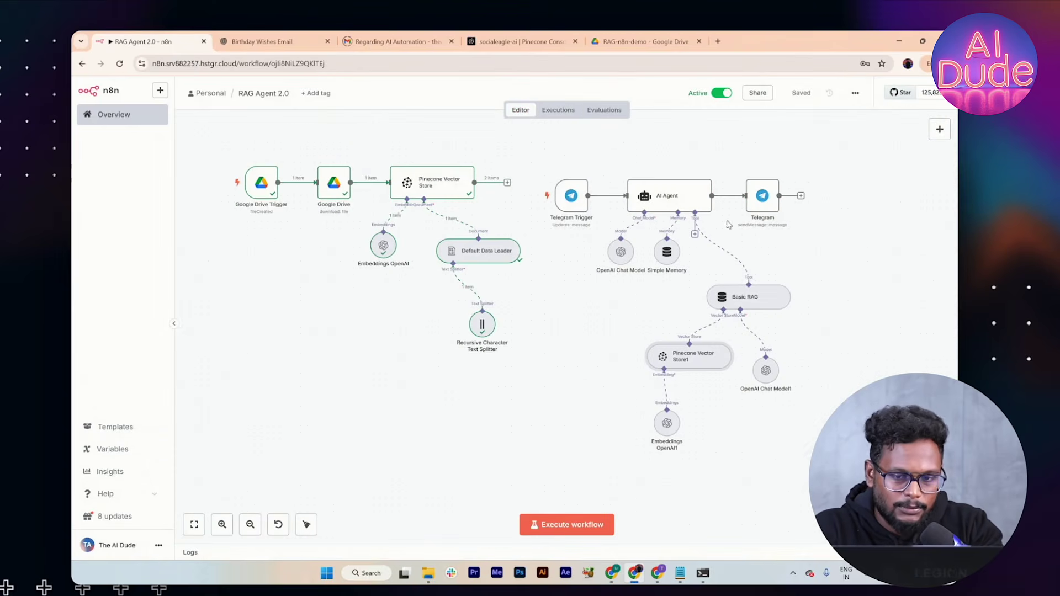
left_click(695, 234)
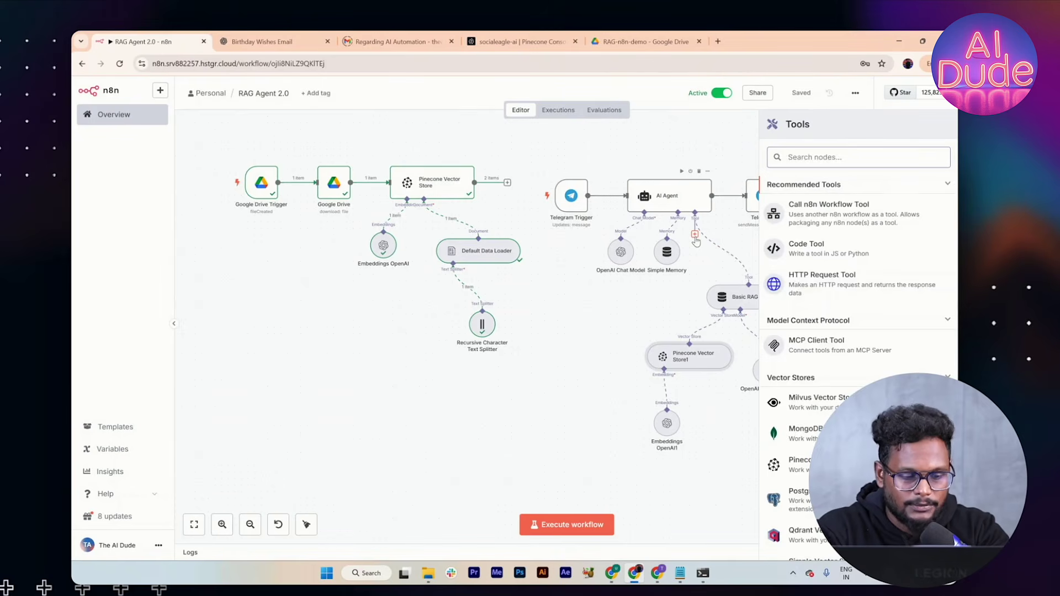
type("web")
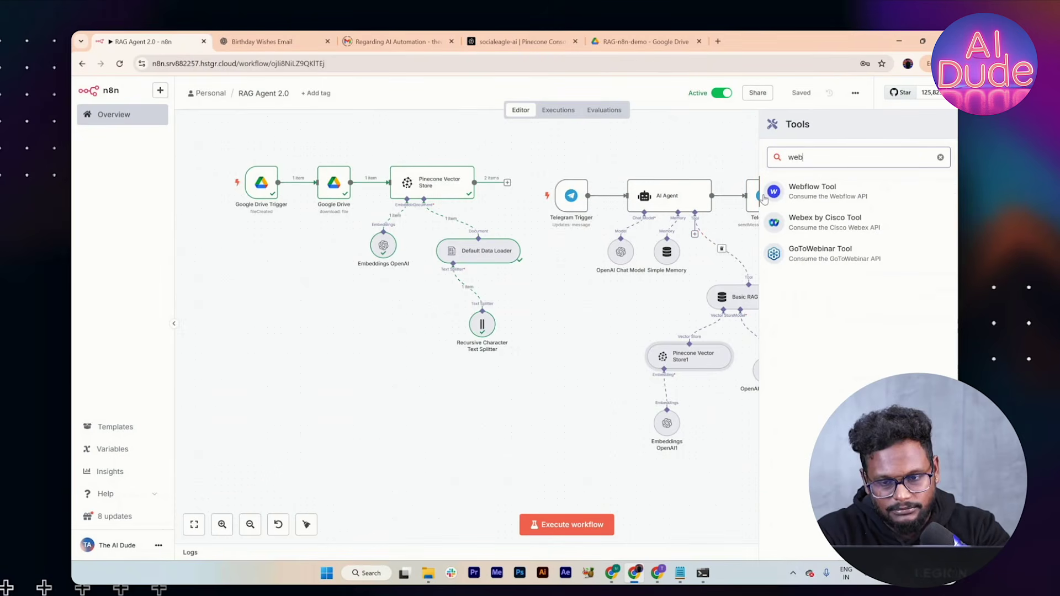
key("BackSpace")
key("BackSpace")
key("BackSpace")
type("serp")
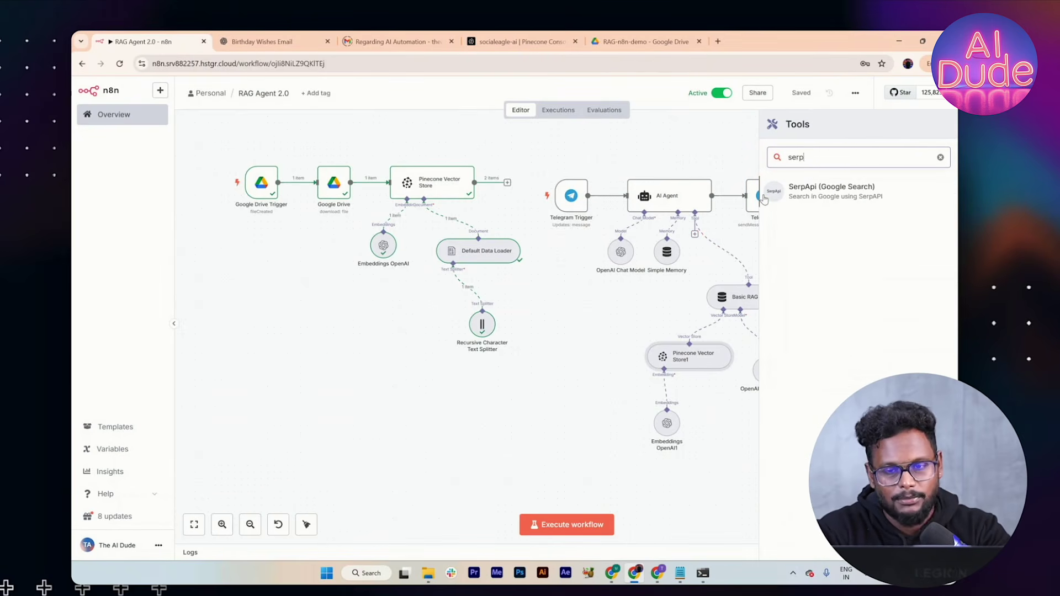
left_click(816, 197)
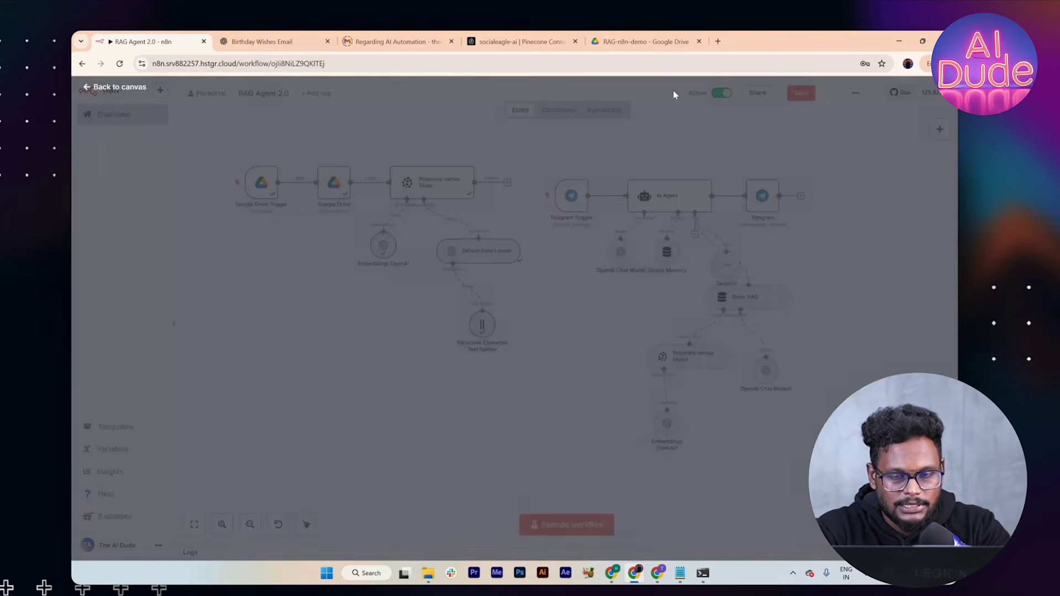
left_click(676, 92)
left_click_drag(726, 264, 772, 258)
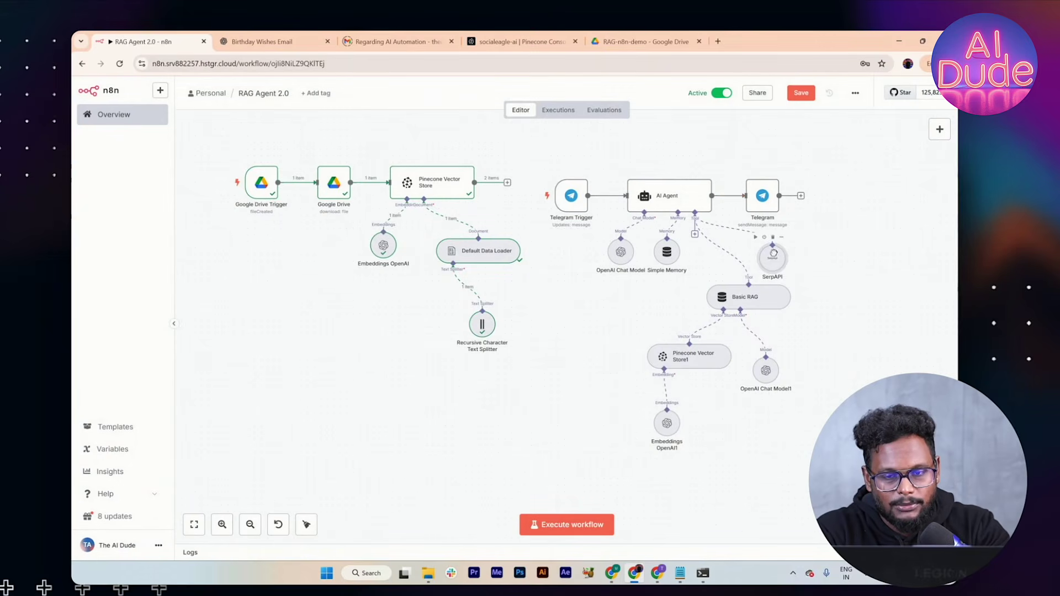
left_click_drag(761, 198, 833, 196)
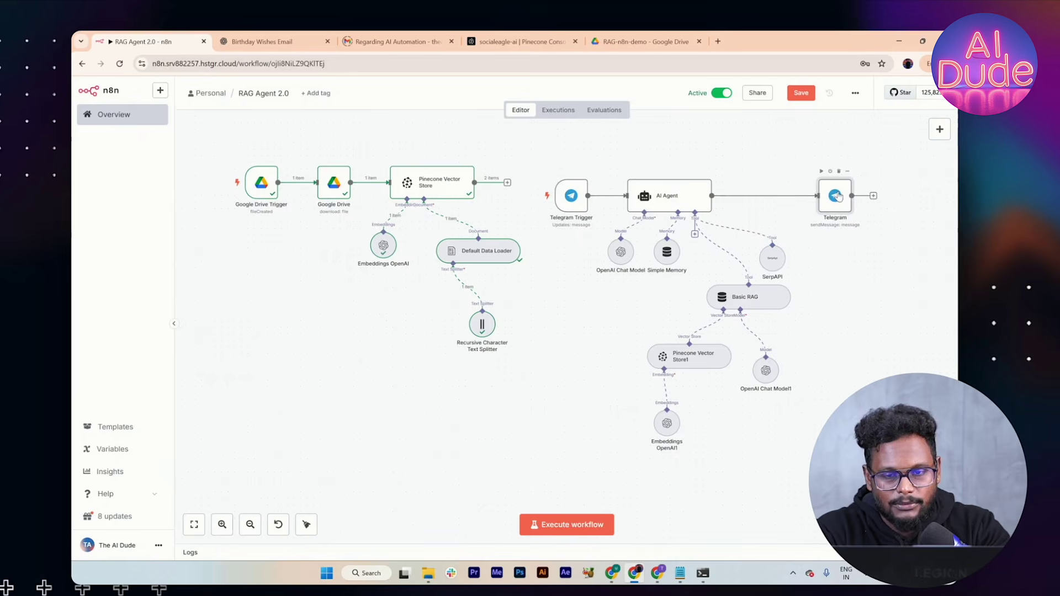
Step: Add a system-message line telling the AI Agent to call serpapi (google search) for latest, current data, then answer
double_click(666, 208)
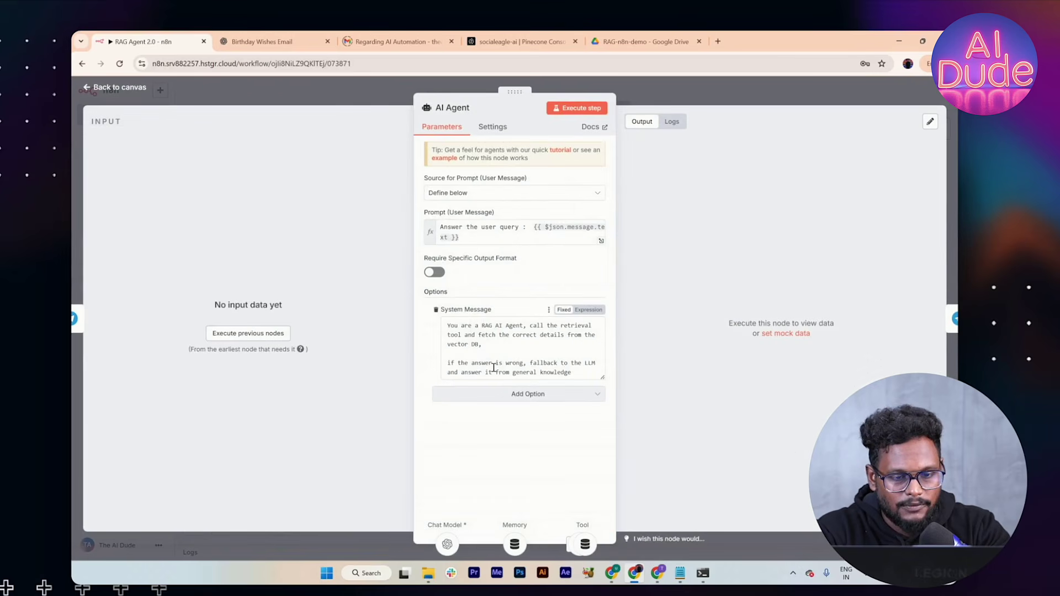
left_click(584, 371)
key("Return")
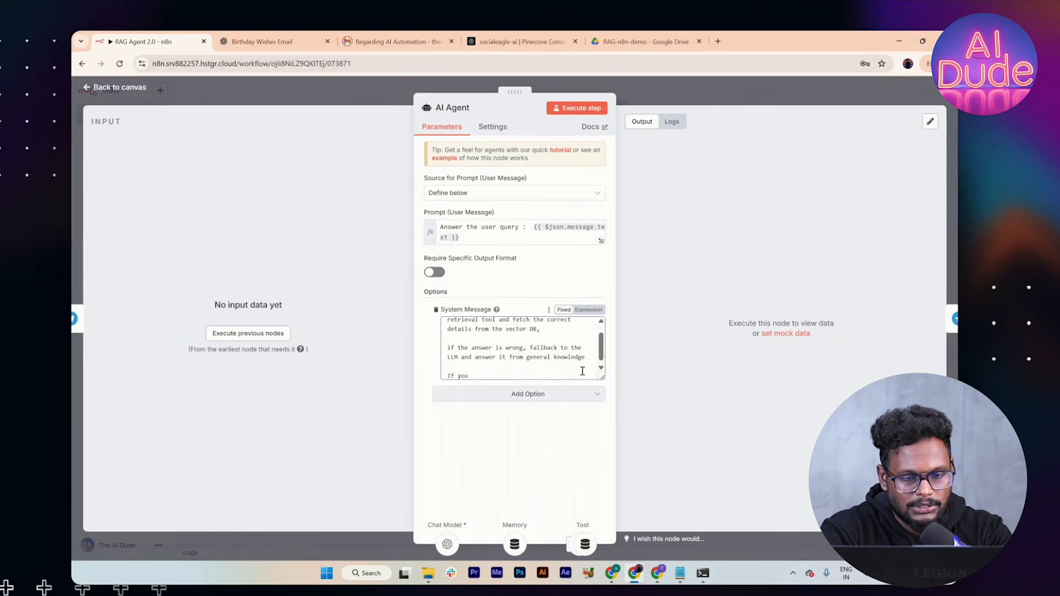
type("If user ask anythin")
key("BackSpace")
key("BackSpace")
type("ng latest, curren")
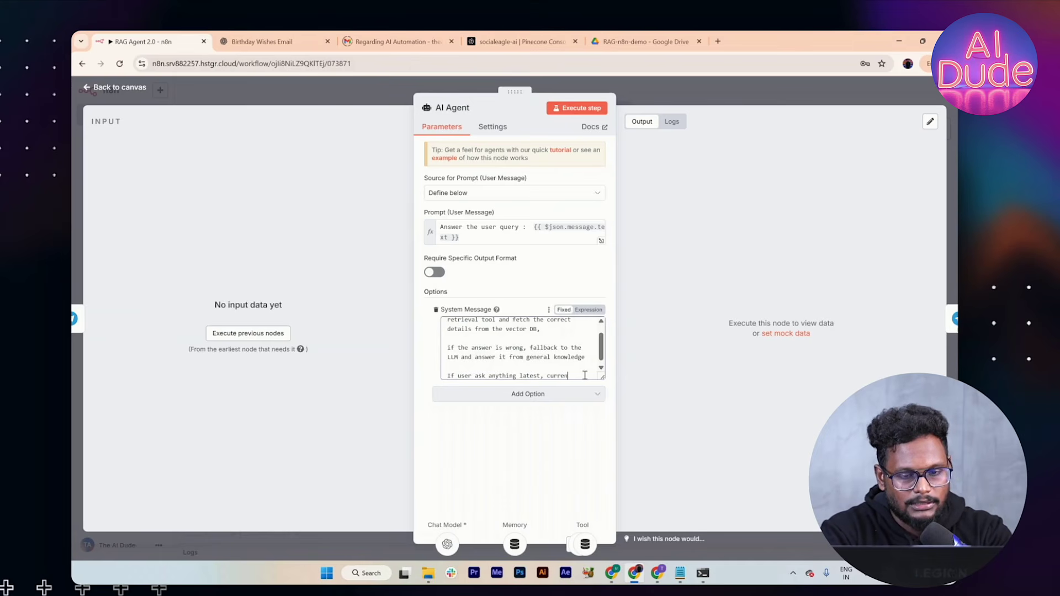
type("t data - Call")
type(" serpaio")
type("pi")
type("(goog")
type("le sea")
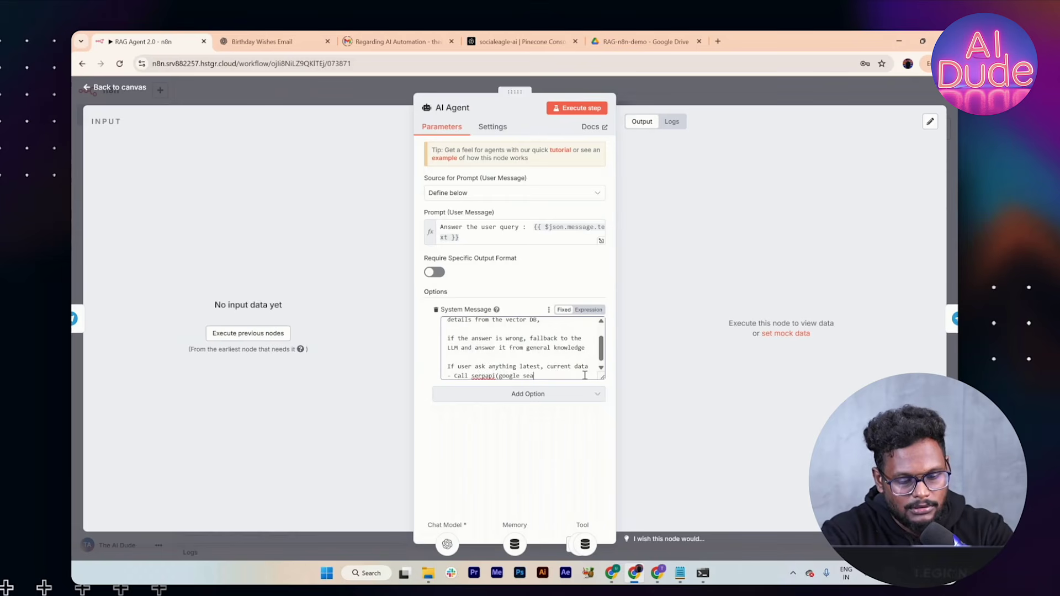
type("rch) and then answer it")
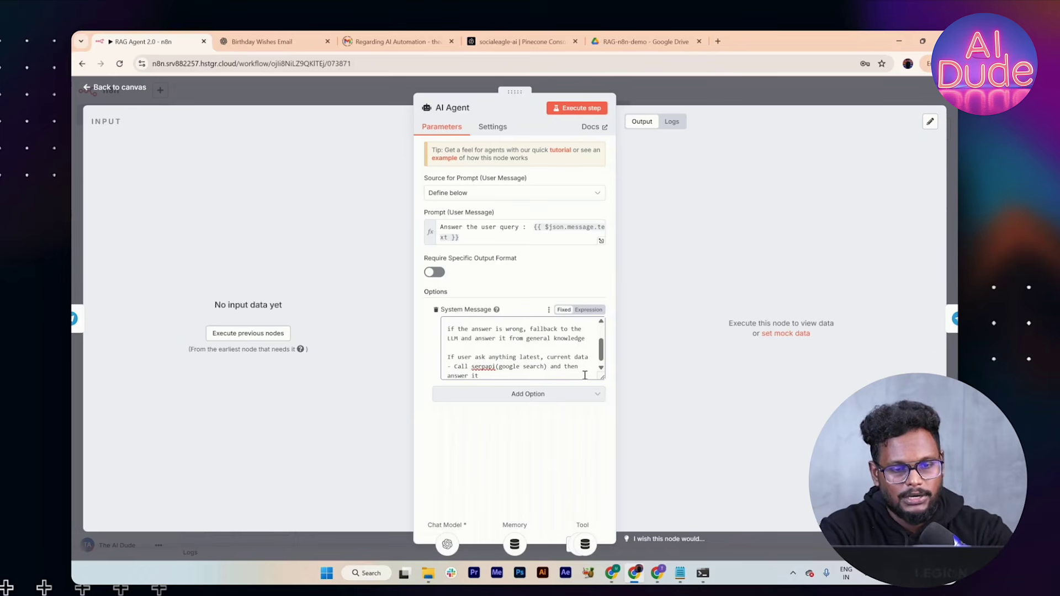
left_click(687, 96)
Step: Save the workflow and resend the earlier India vs England latest score question to the Telegram bot
left_click(799, 94)
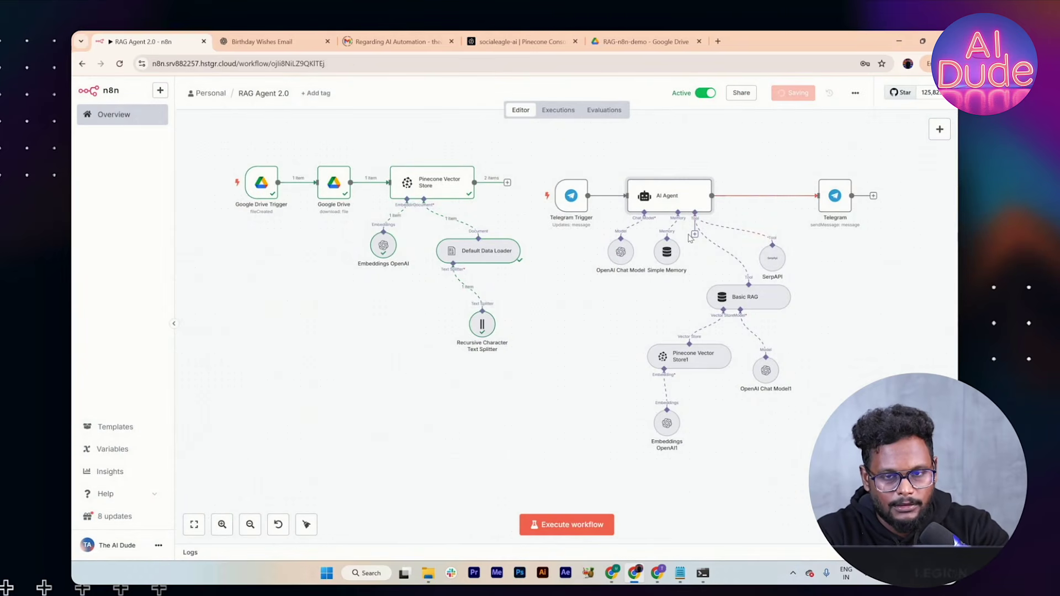
key("alt+Tab")
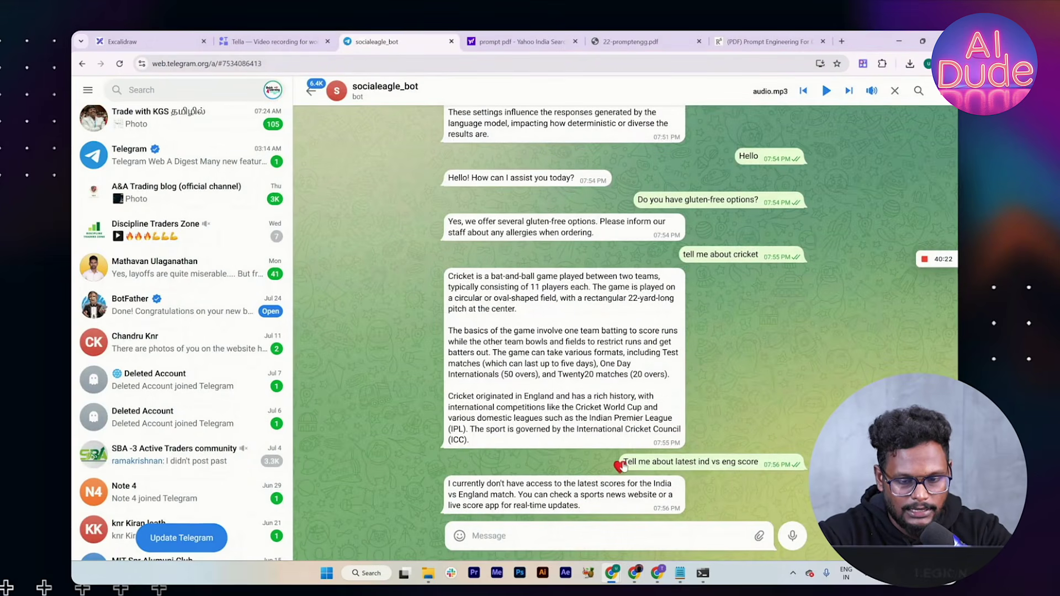
left_click_drag(754, 462, 624, 463)
key("ctrl+c")
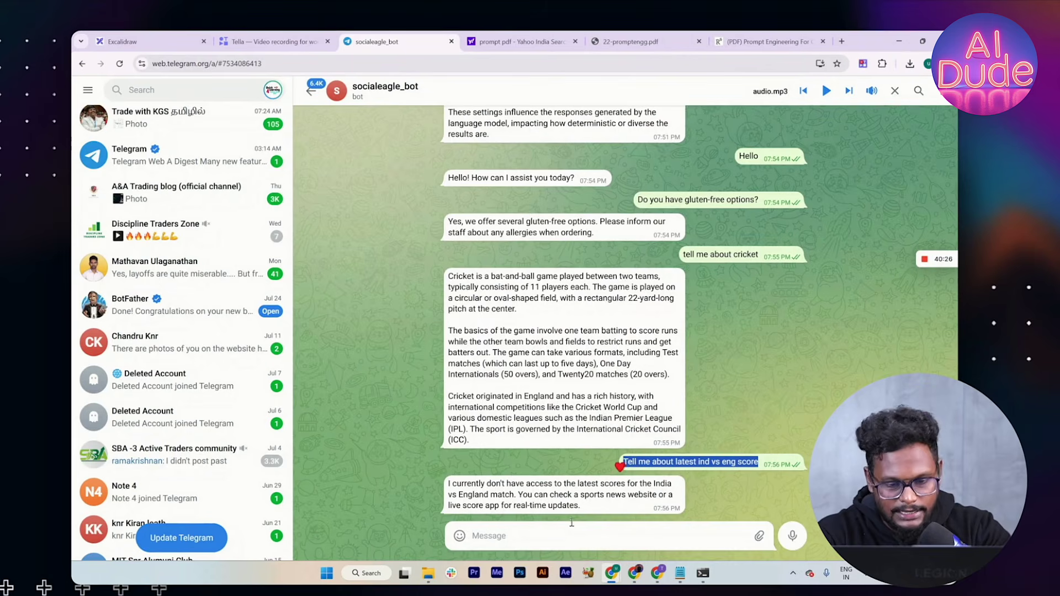
left_click(554, 535)
key("ctrl+v")
key("Return")
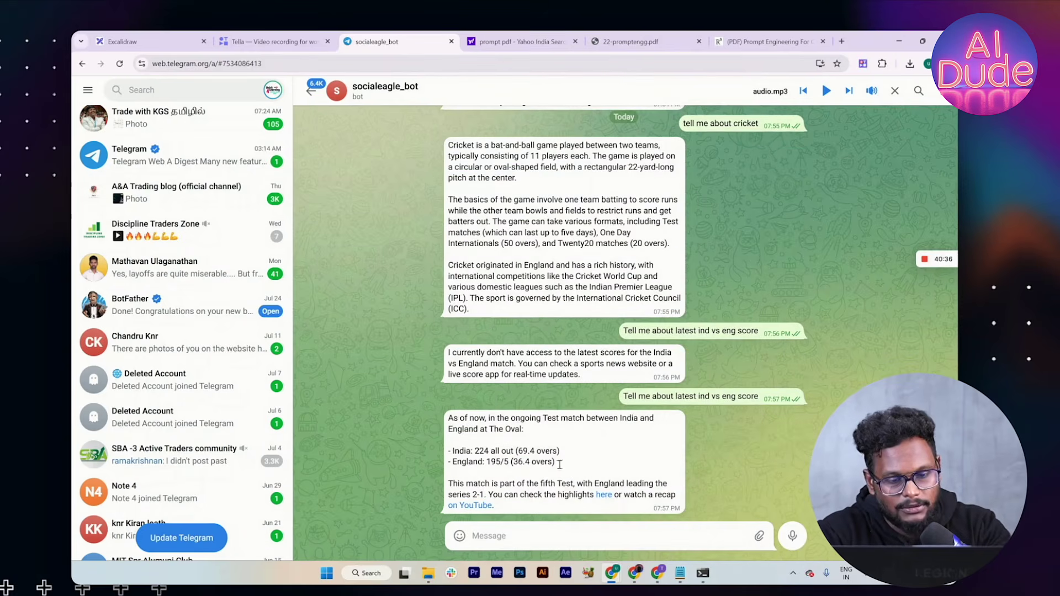
Step: Compare the earlier cricket answers with the new live reply: India 224, England 195/5
scroll(573, 394, "up", 1)
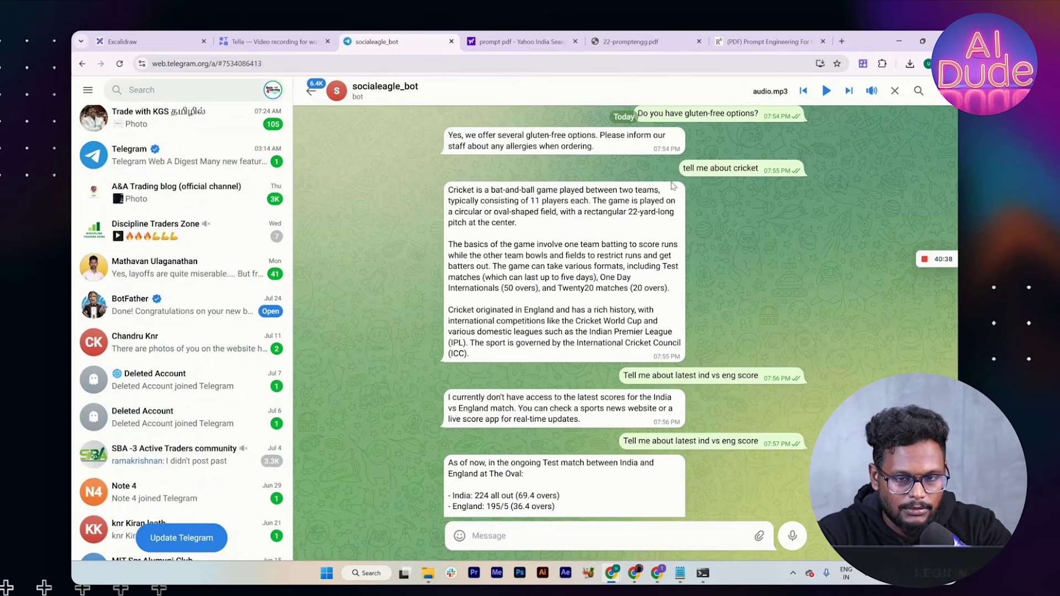
left_click_drag(694, 168, 758, 169)
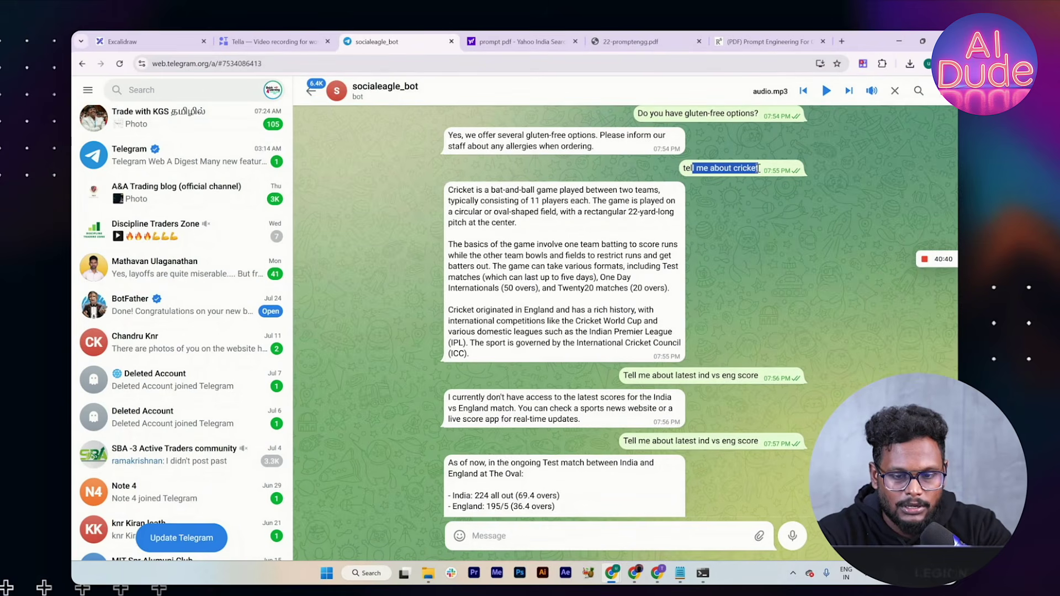
left_click_drag(639, 440, 730, 452)
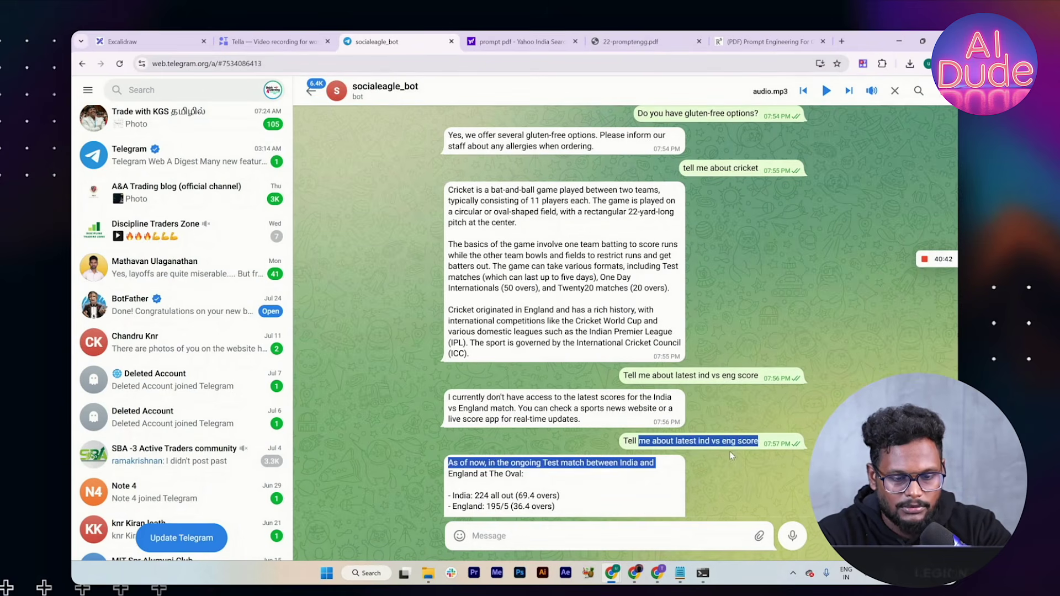
left_click_drag(495, 462, 541, 461)
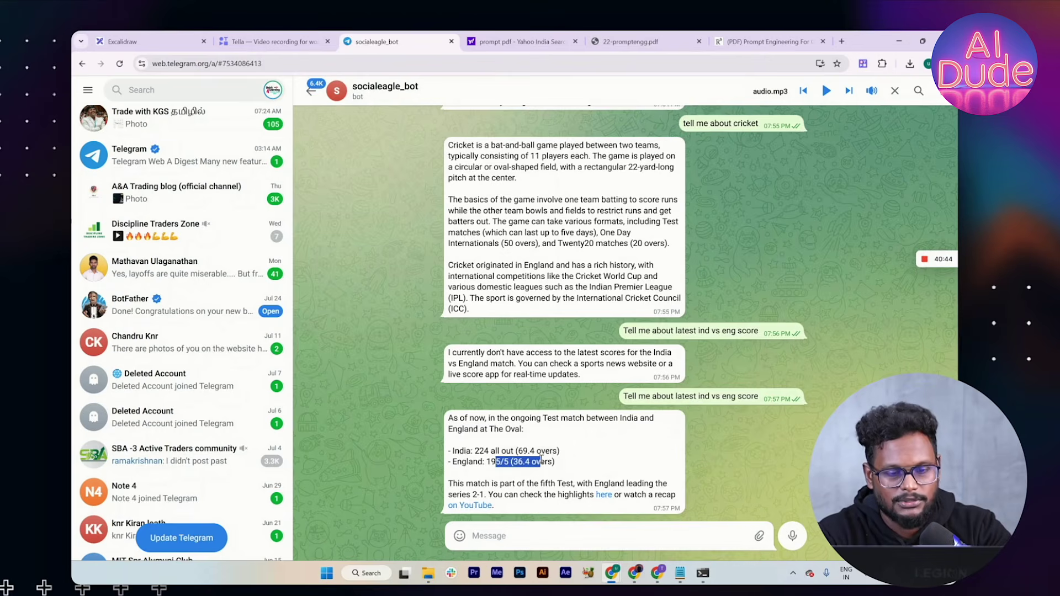
scroll(602, 324, "up", 3)
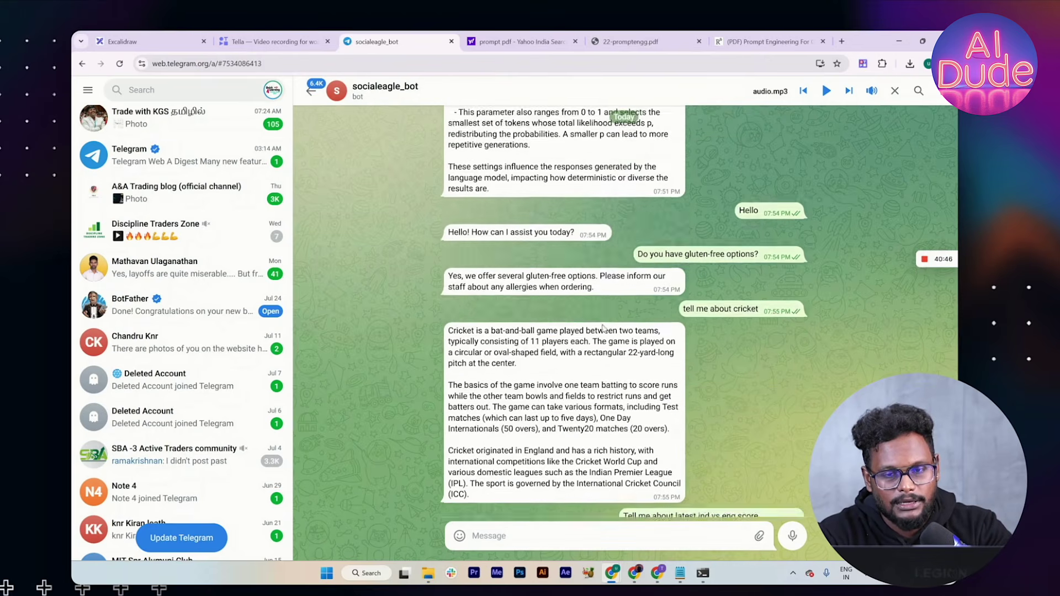
scroll(601, 327, "up", 2)
left_click_drag(642, 331, 764, 342)
scroll(764, 342, "down", 5)
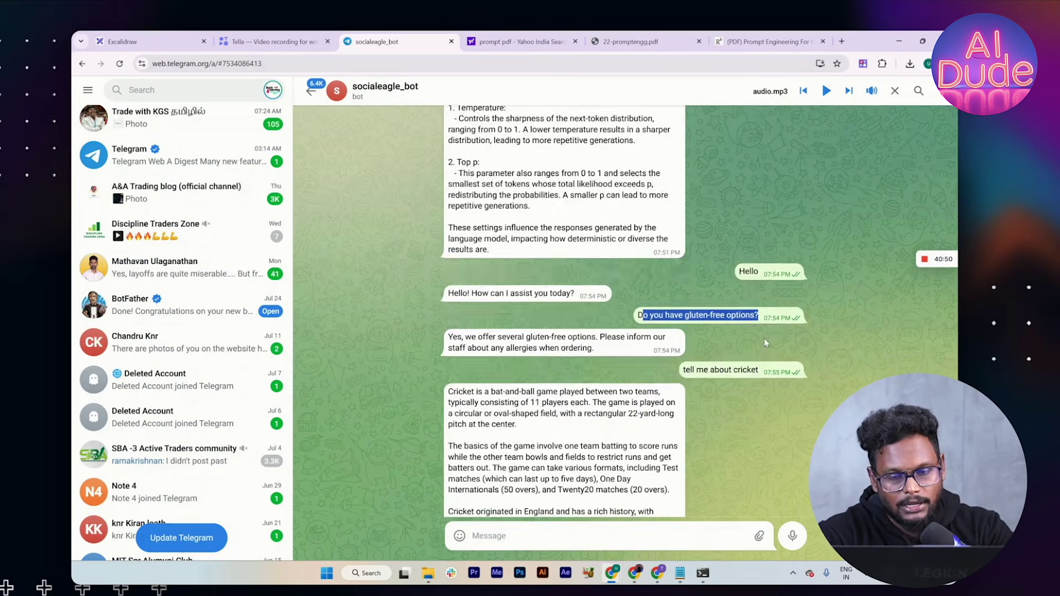
key("alt+Tab")
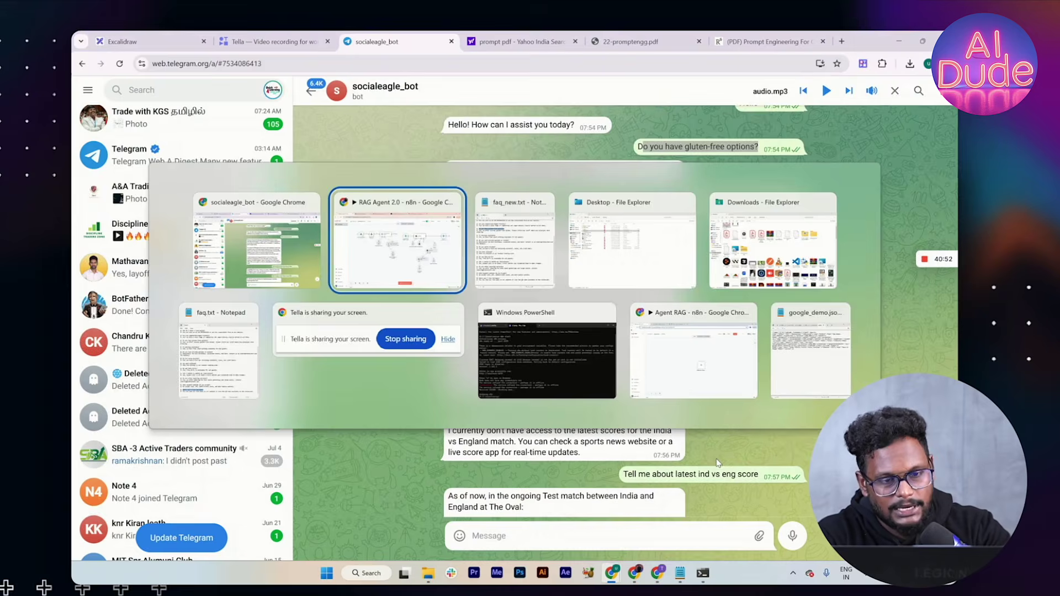
Step: Inspect the Pinecone Vector Store1 step in the 19:57:32 and 19:54:00 past executions
left_click(550, 111)
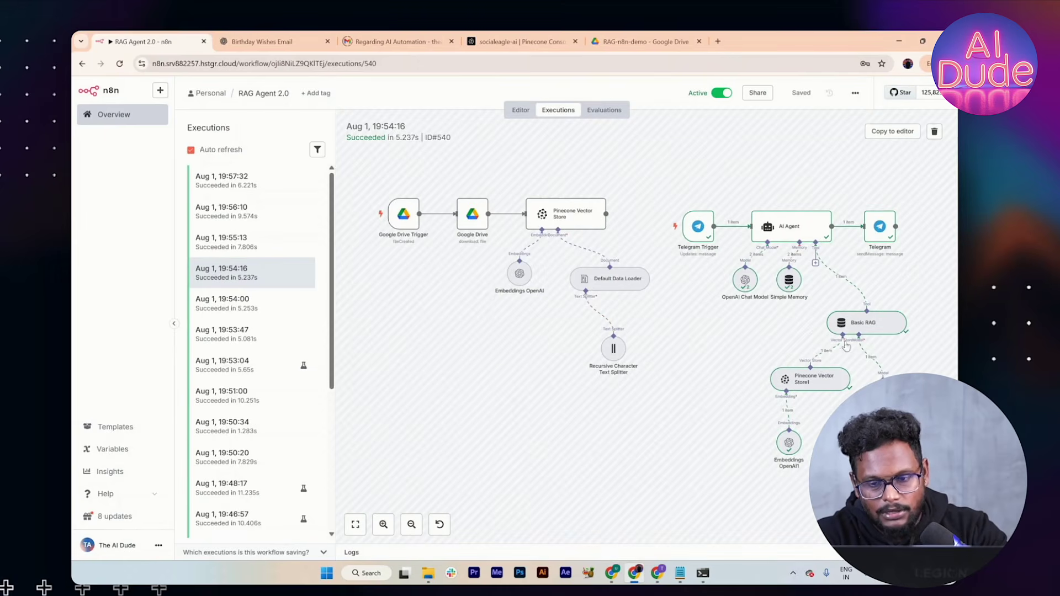
double_click(813, 384)
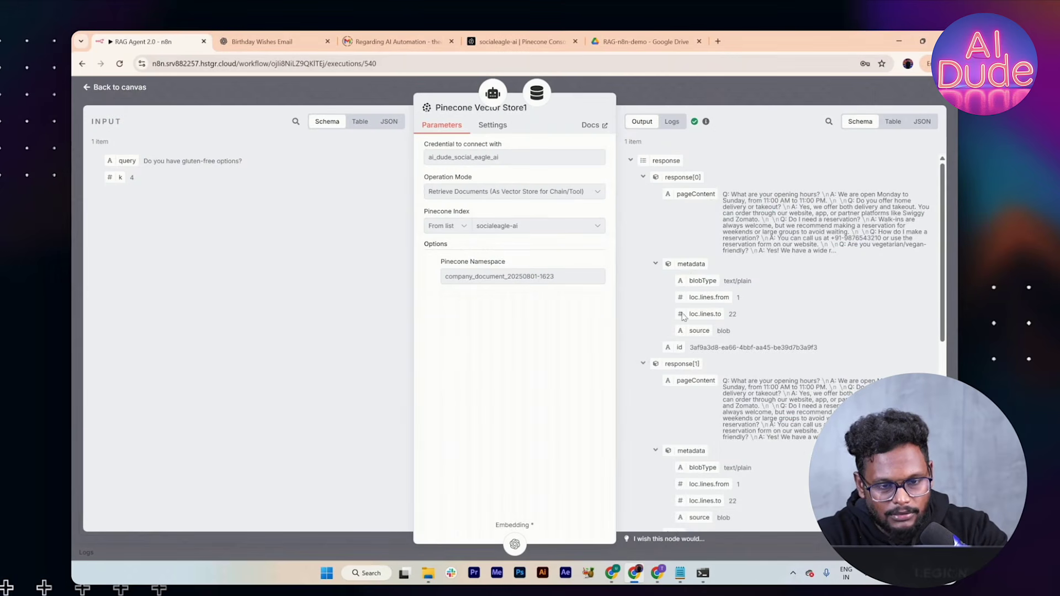
left_click(746, 88)
scroll(717, 276, "right", 1)
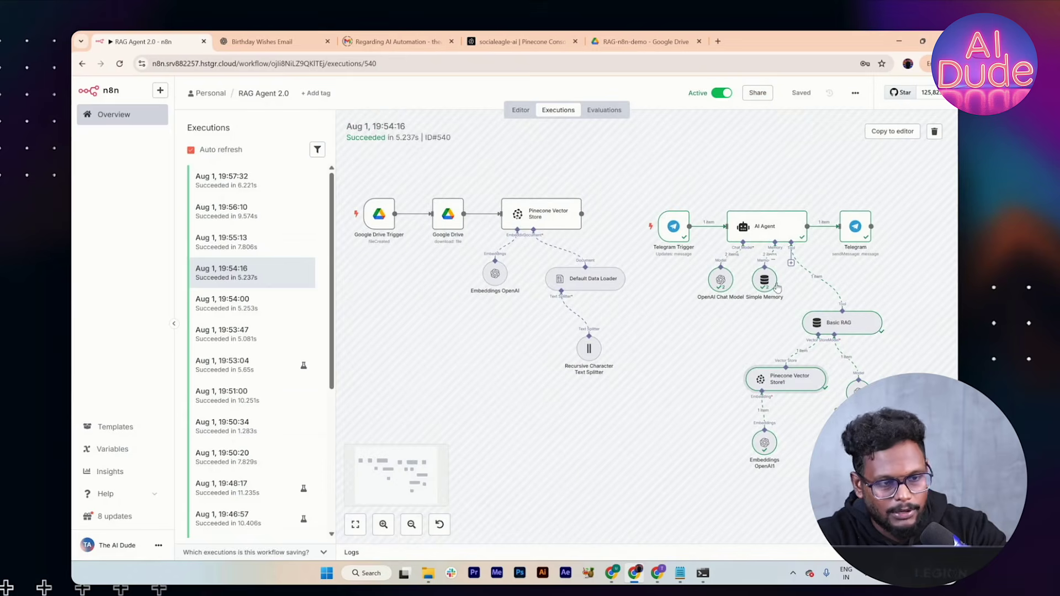
left_click(257, 188)
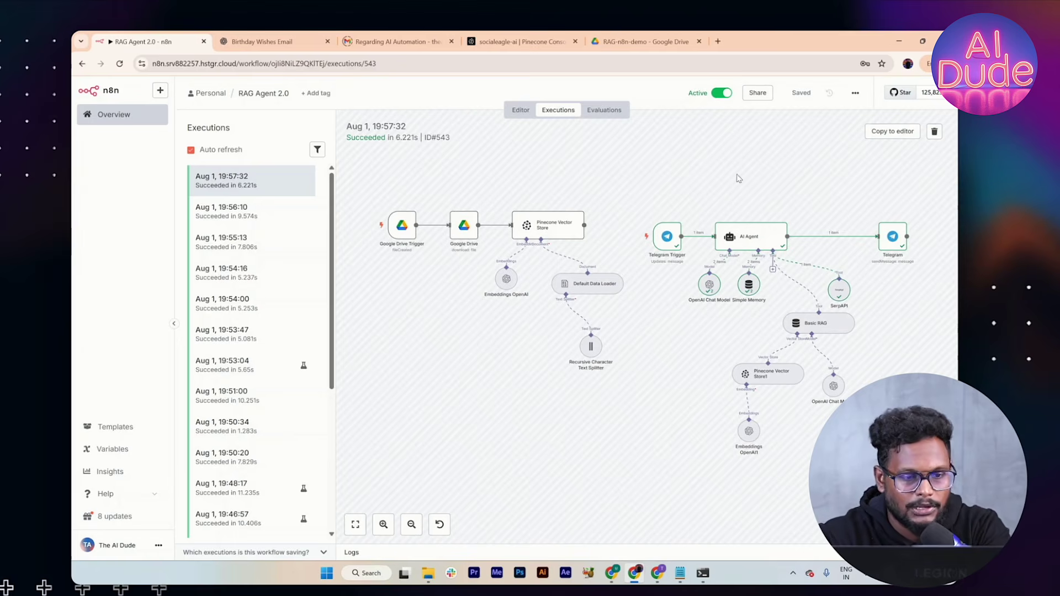
left_click(263, 303)
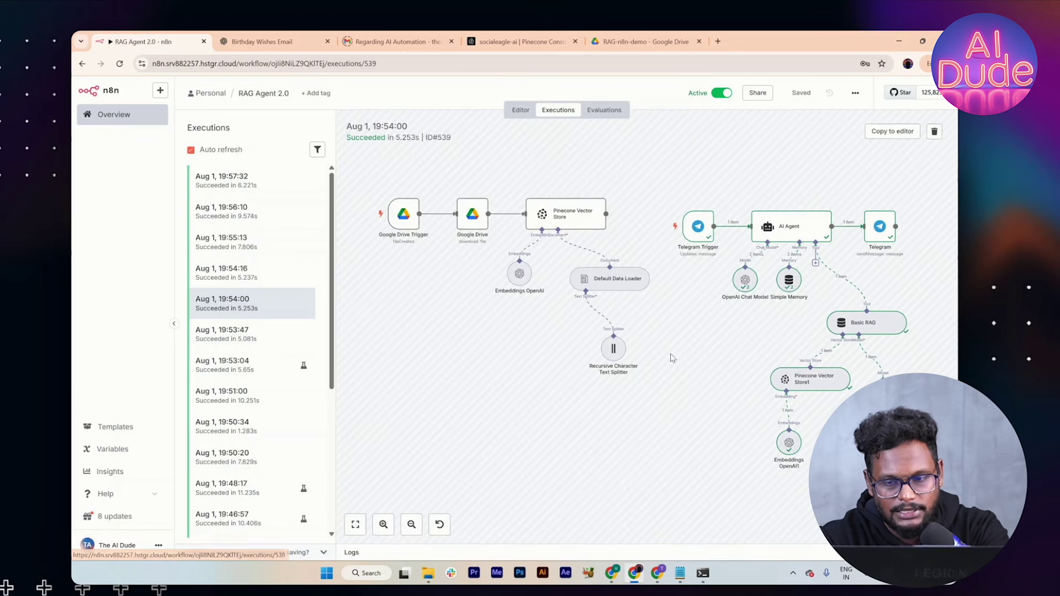
double_click(795, 380)
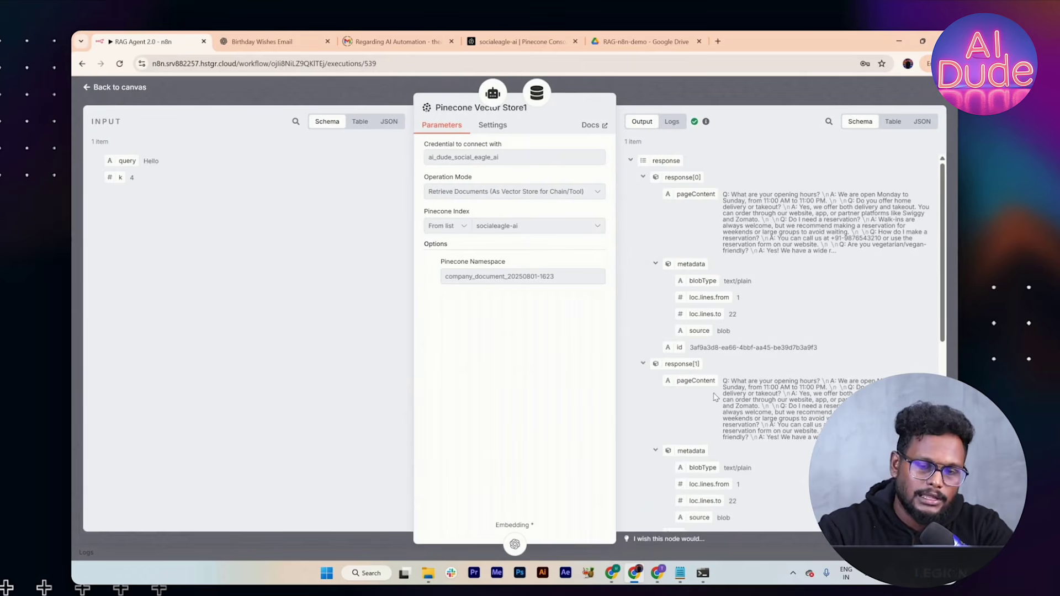
left_click(746, 105)
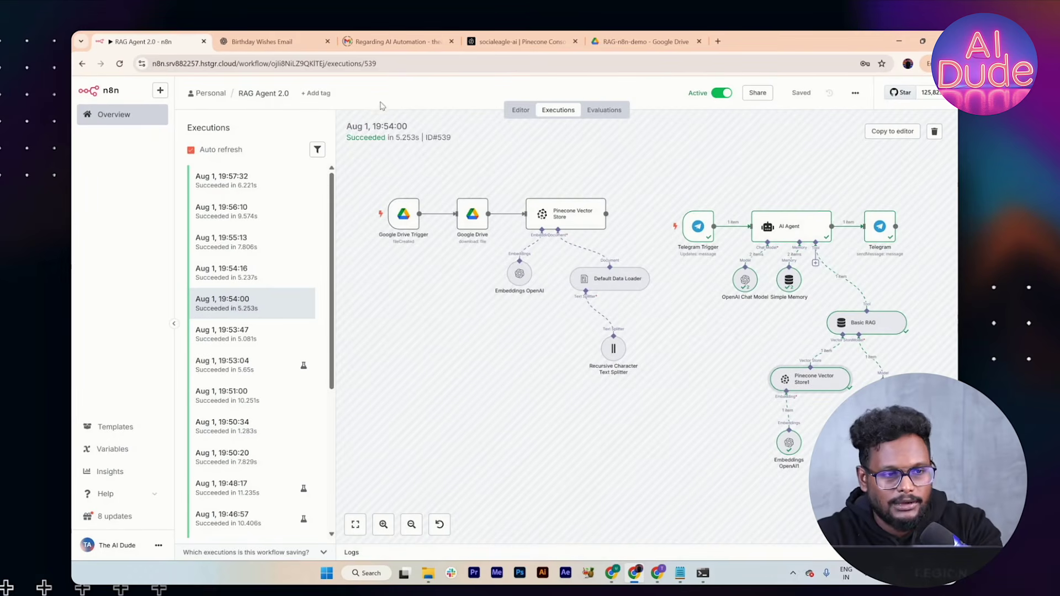
Step: Return to the workflow Overview and open RAG Agent 2.0 in the editor
left_click(263, 95)
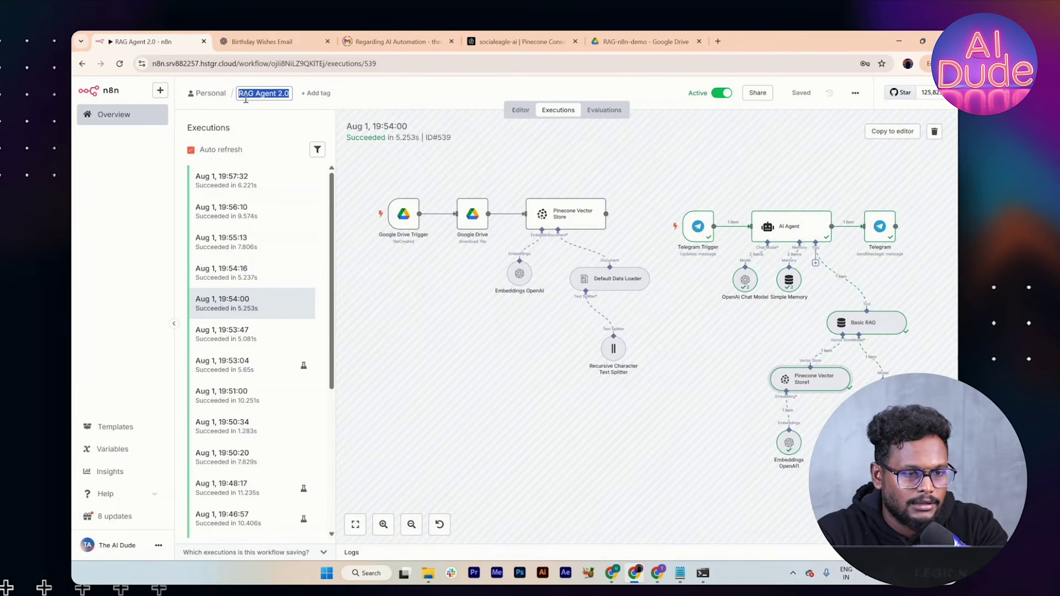
left_click(126, 116)
left_click(329, 266)
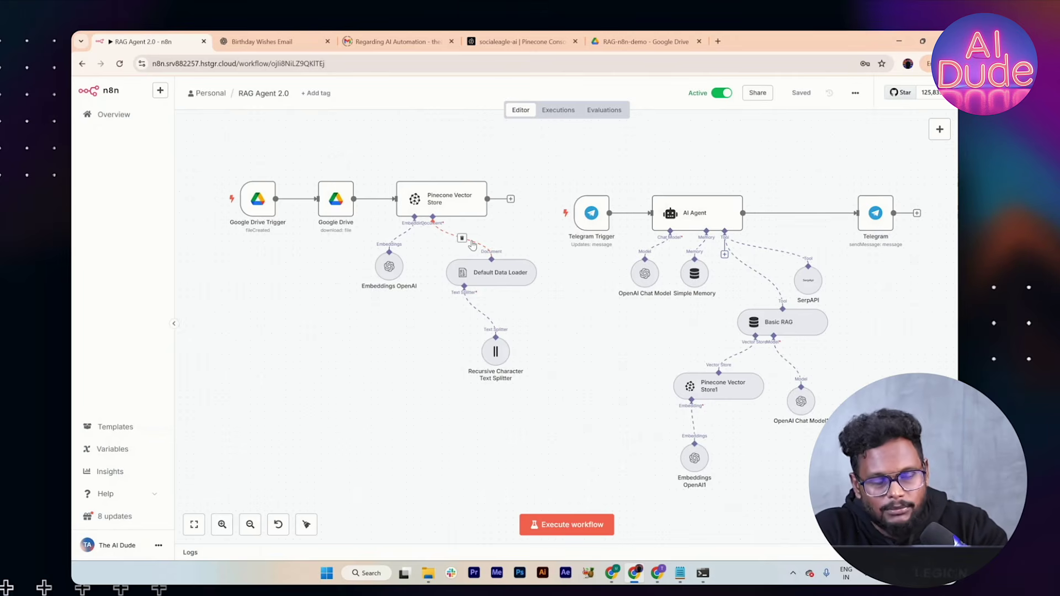
Step: Deactivate the RAG Agent 2.0 workflow
mouse_move(258, 202)
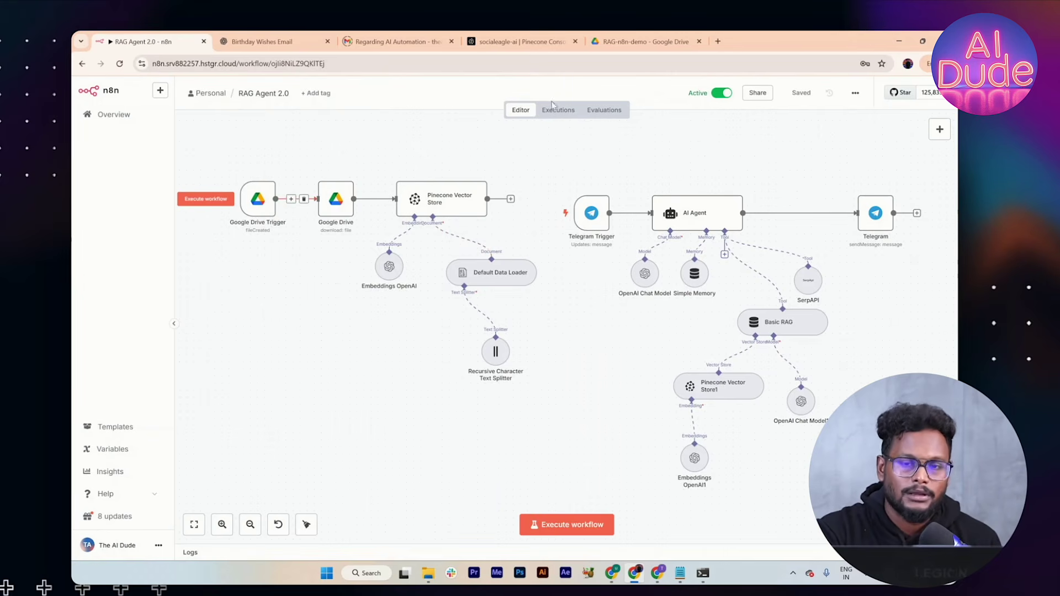
left_click(720, 95)
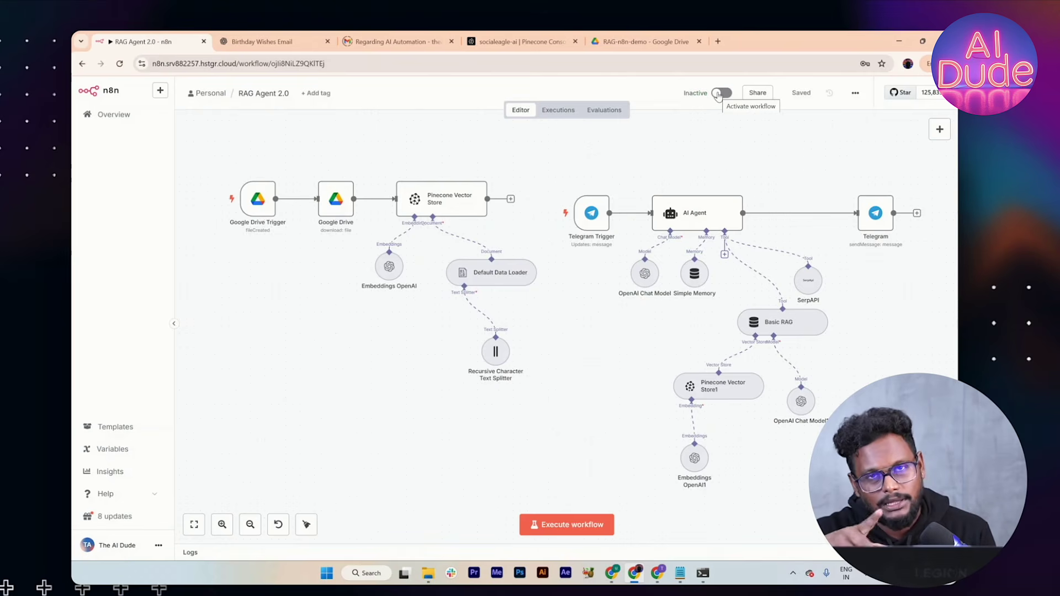
double_click(497, 273)
key("Escape")
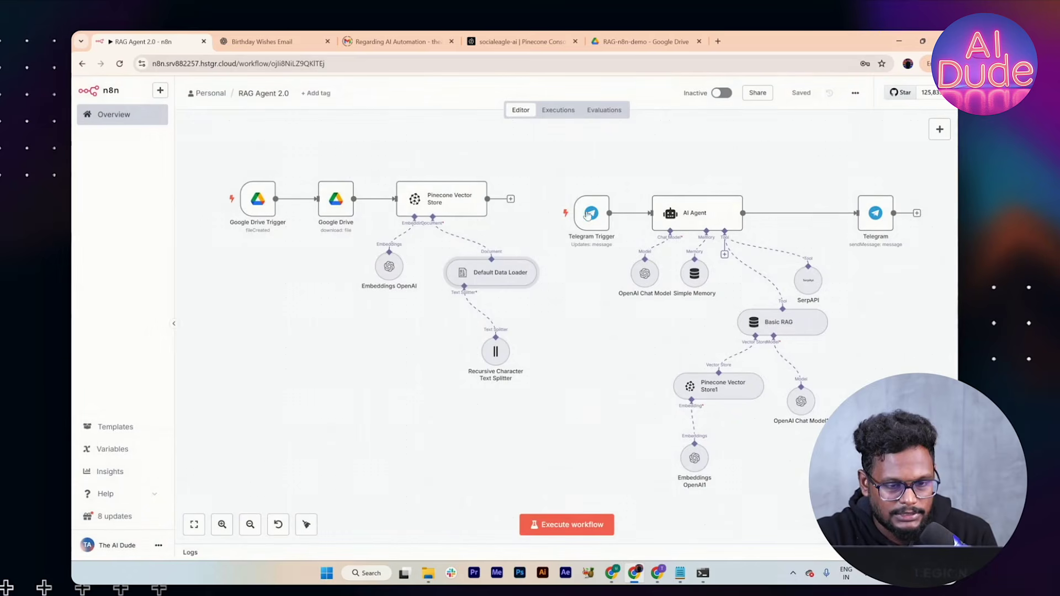
Step: Replace the Pinecone Vector Store's timestamped namespace expression with the fixed name demo-rag-socialeagleai
double_click(444, 204)
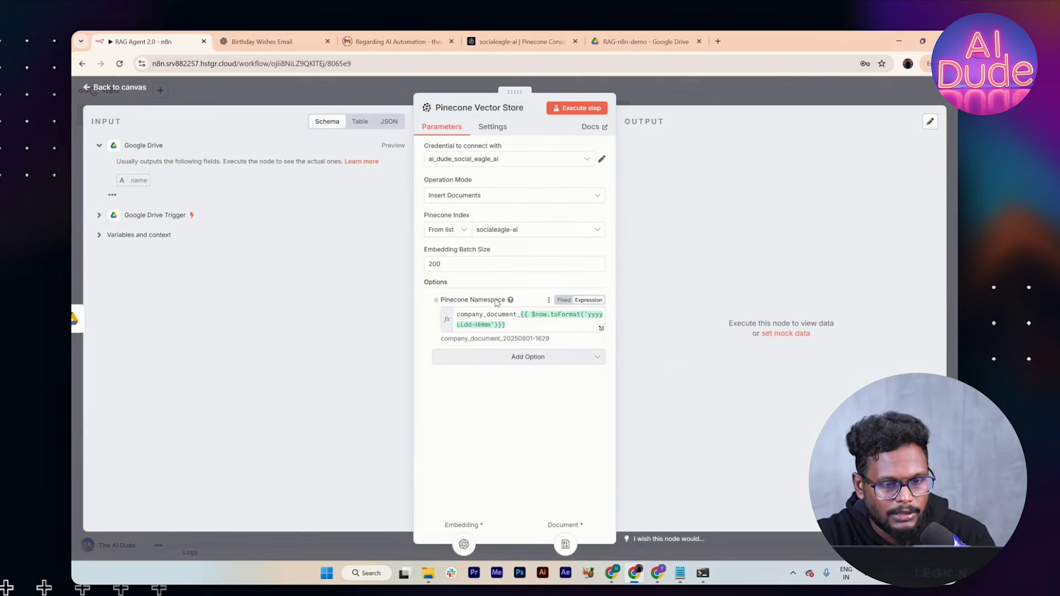
left_click(506, 325)
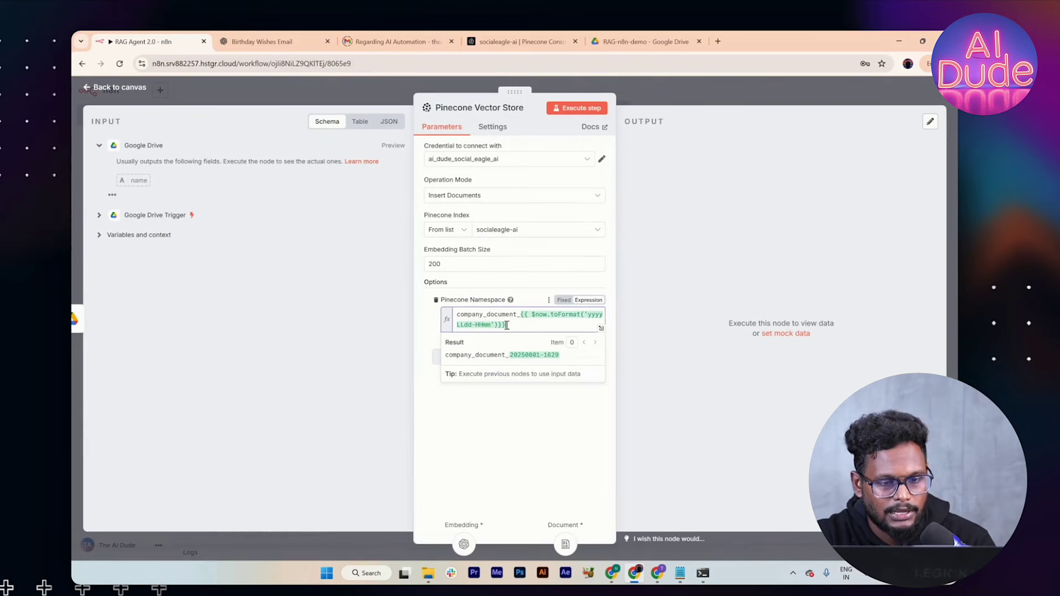
left_click_drag(506, 325, 520, 316)
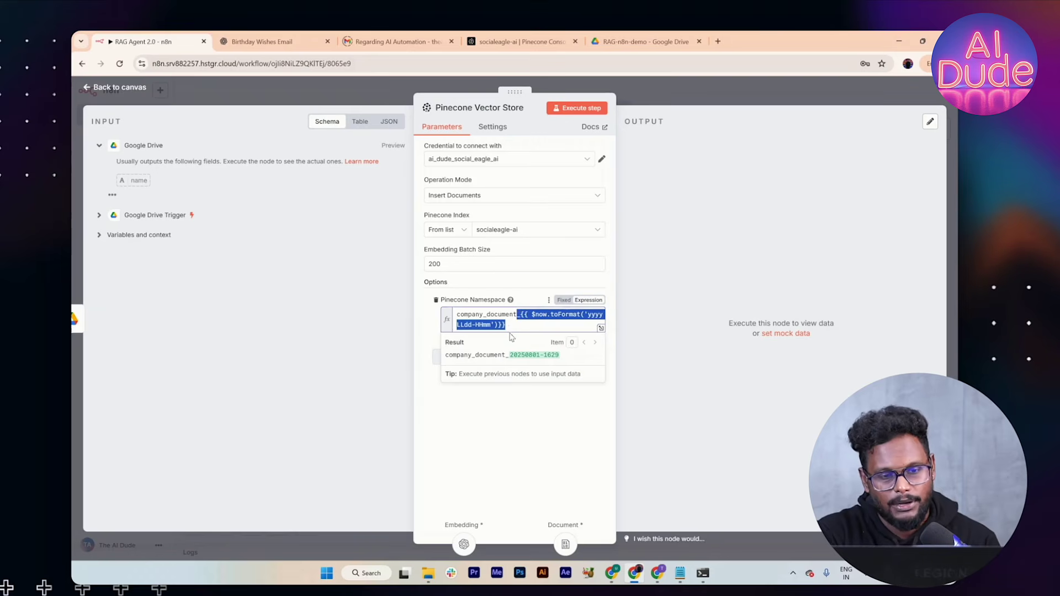
left_click(508, 326)
key("ctrl+a")
key("BackSpace")
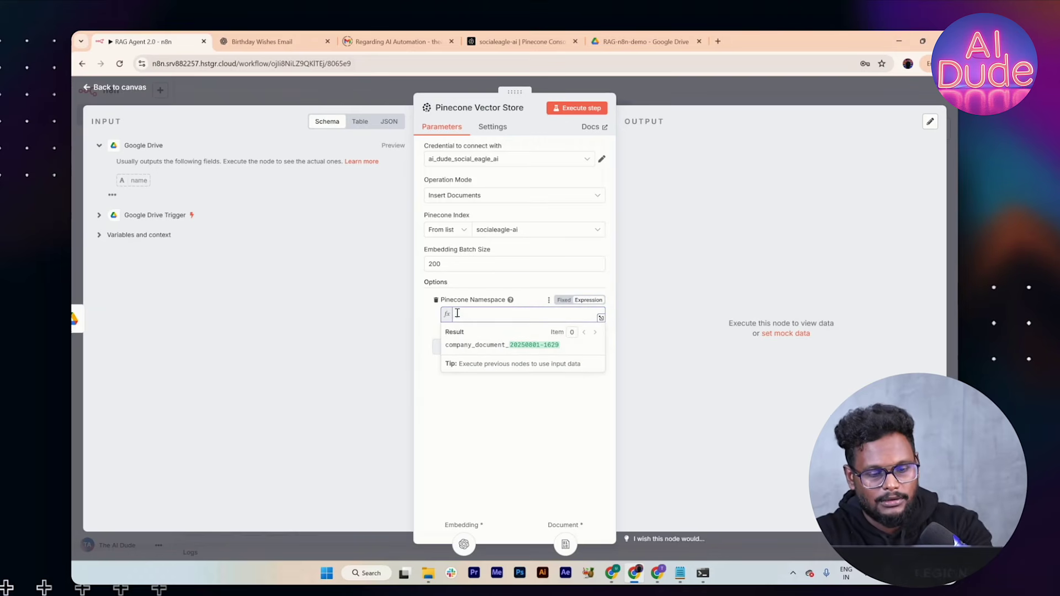
type("demo-rag-s")
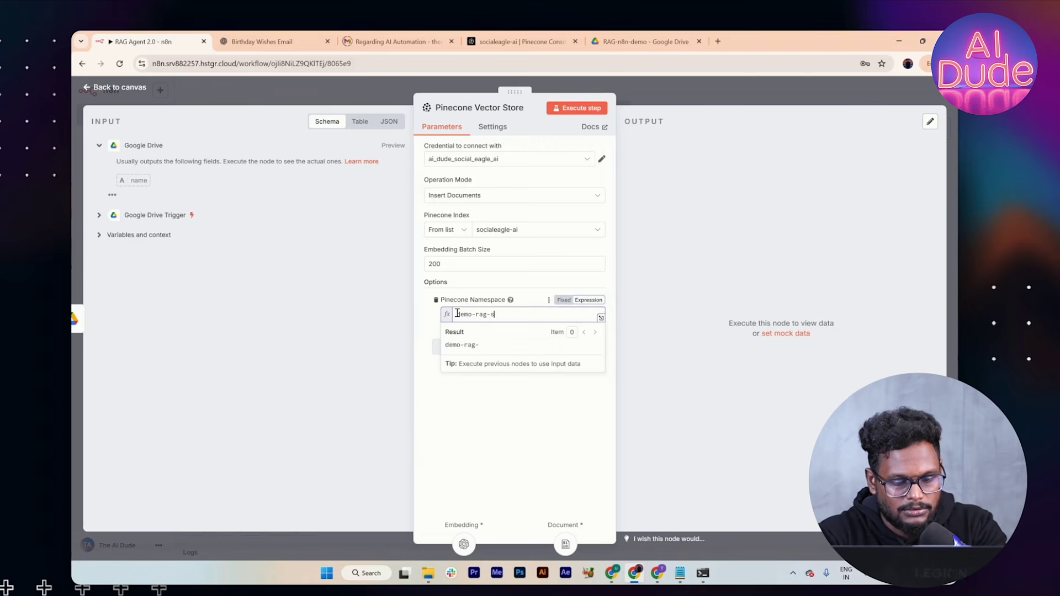
type("ocialeagleai")
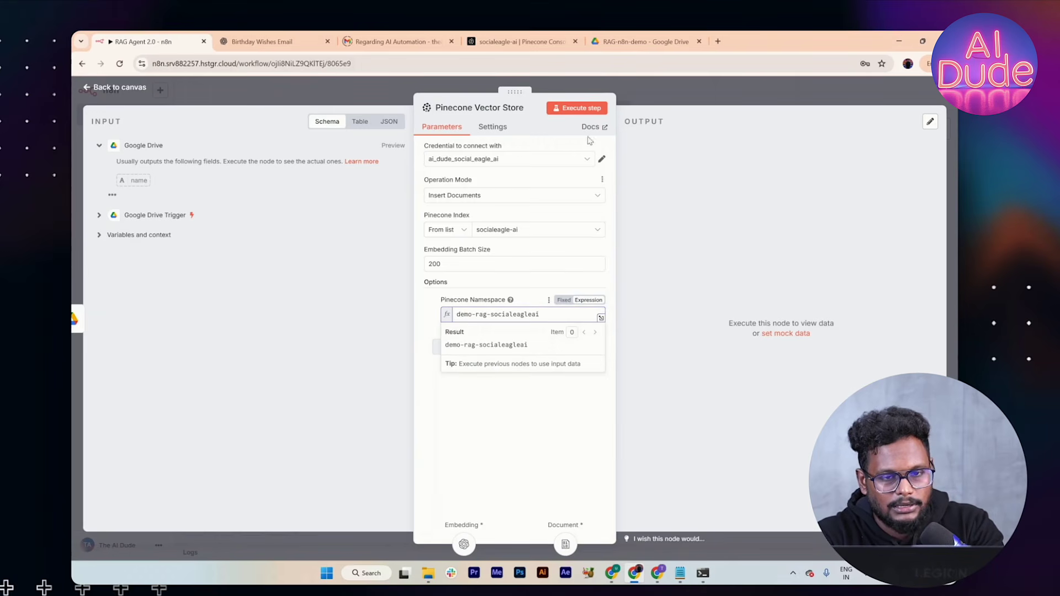
left_click(515, 90)
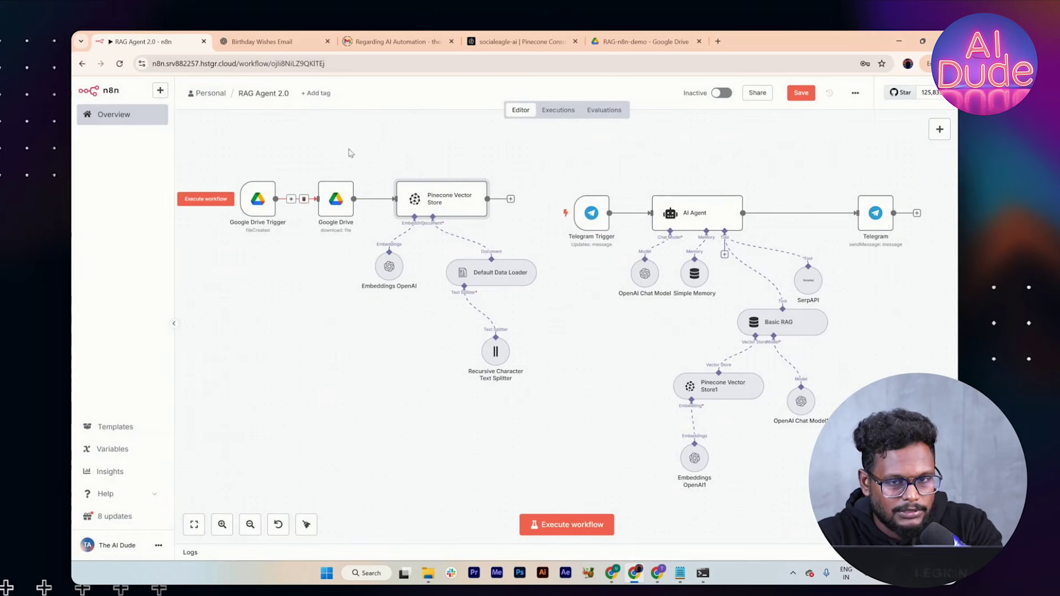
Step: Run the ingestion workflow and copy the demo-rag-socialeagleai namespace from Pinecone Vector Store
left_click(224, 201)
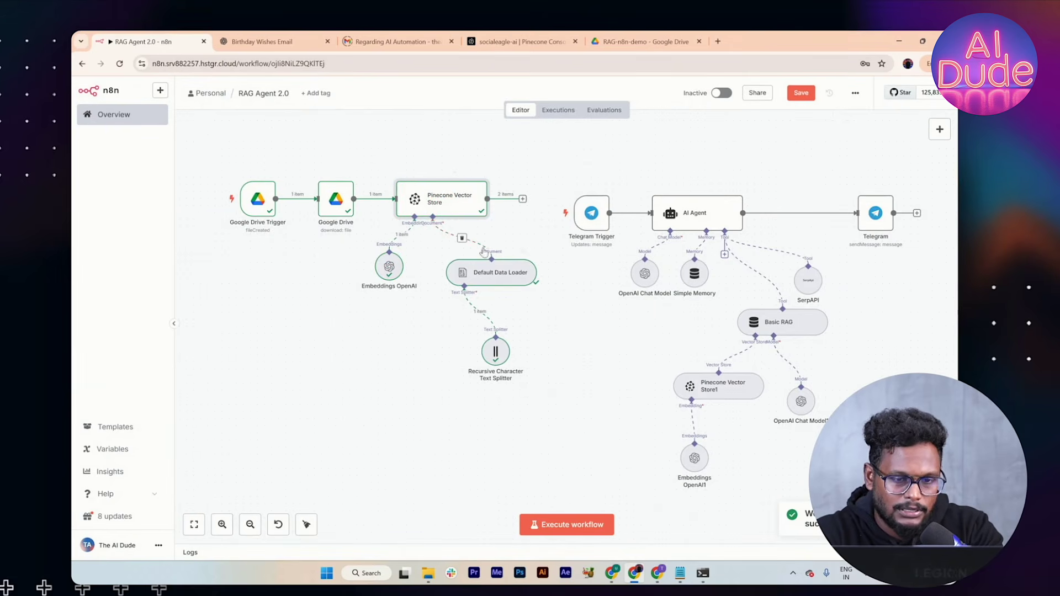
double_click(448, 204)
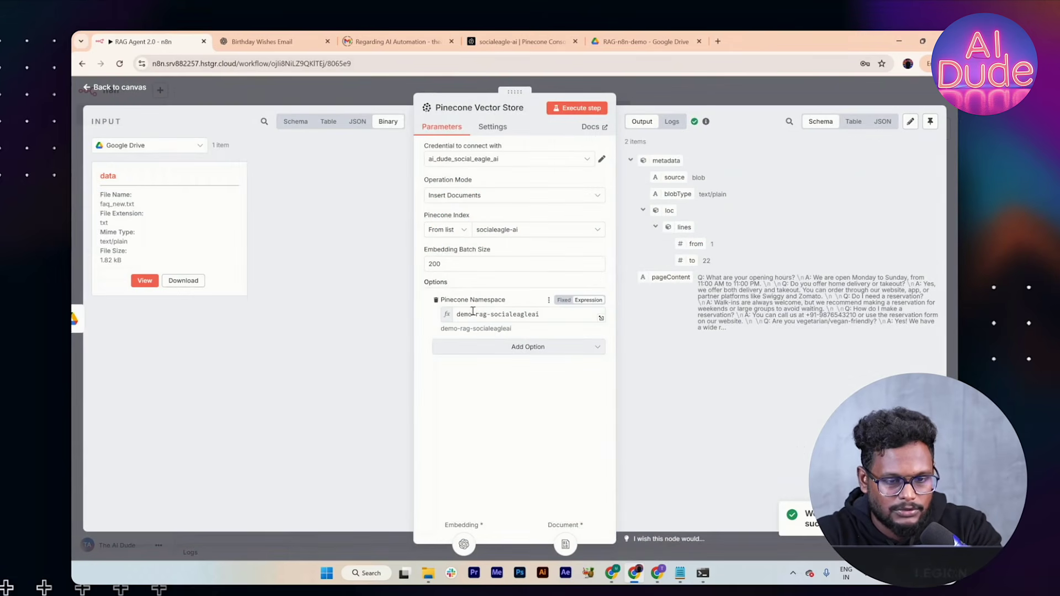
left_click(538, 314)
left_click_drag(538, 315, 443, 313)
key("ctrl+c")
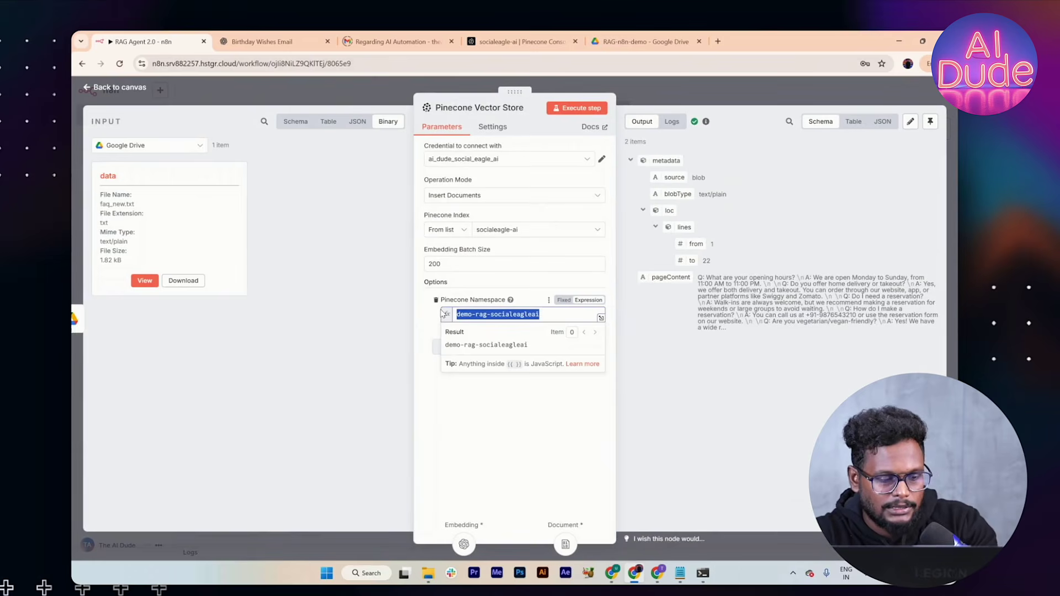
left_click(708, 103)
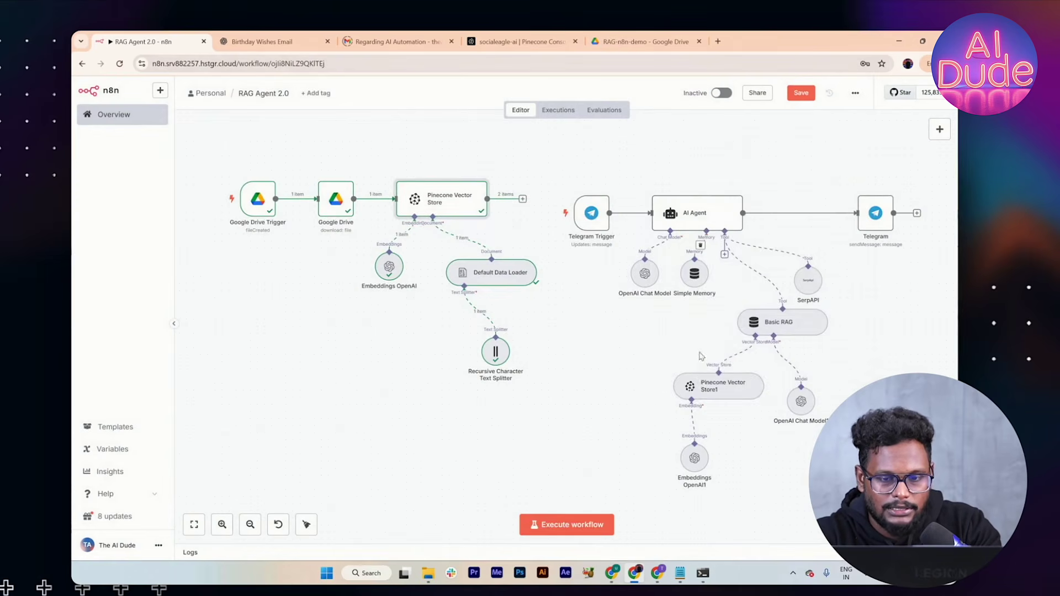
Step: Paste demo-rag-socialeagleai as Pinecone Vector Store1's Pinecone Namespace
right_click(700, 385)
left_click(701, 385)
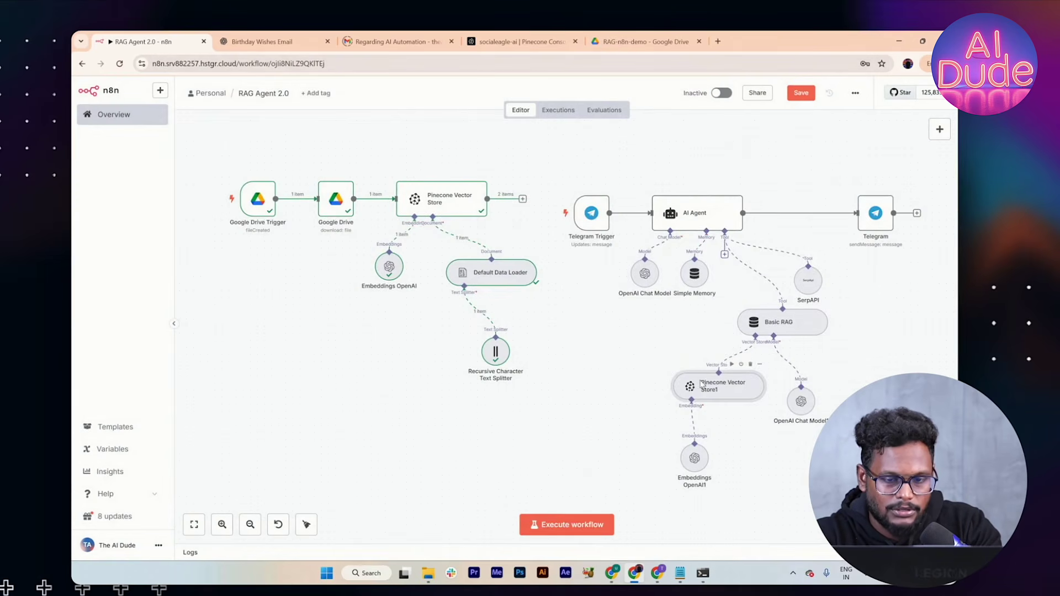
double_click(701, 385)
left_click(571, 279)
key("ctrl+a")
key("ctrl+v")
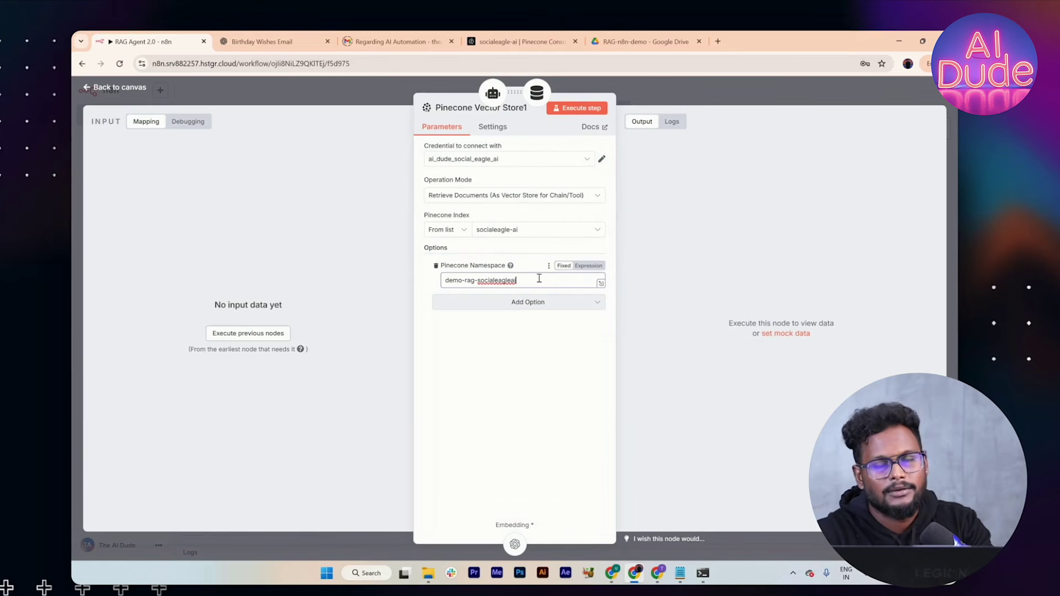
left_click(668, 93)
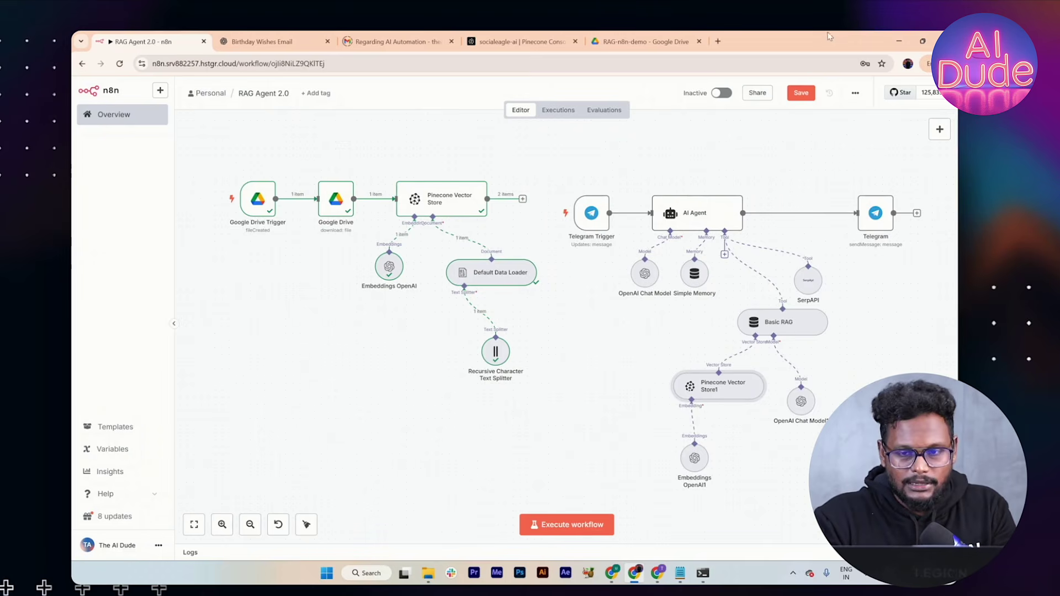
Step: Save the workflow, search the AI Agent's tools for 'goo' without adding one, and return to Telegram
left_click(794, 94)
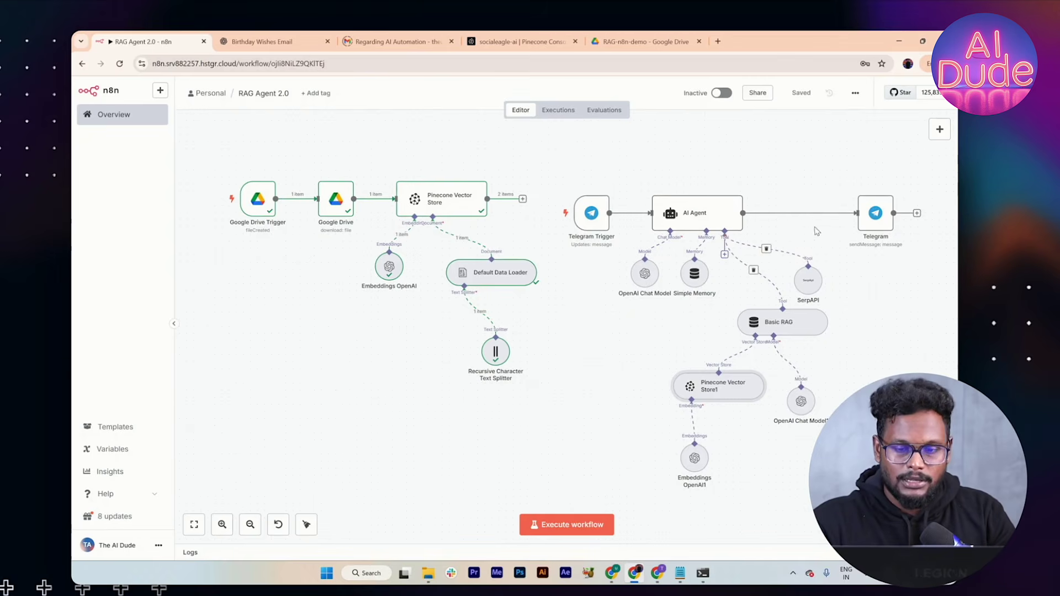
left_click(723, 255)
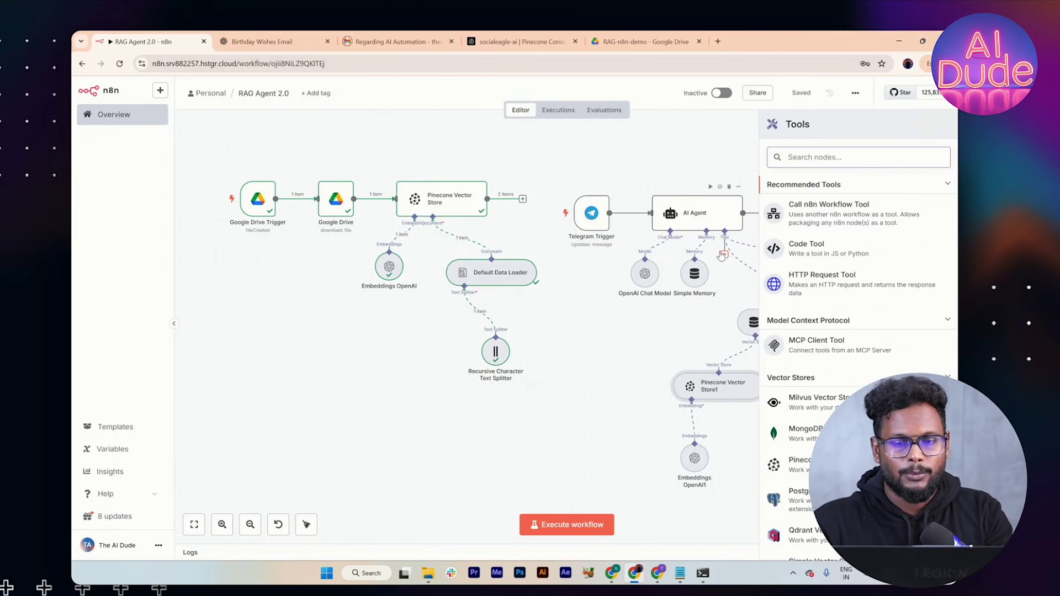
type("goog")
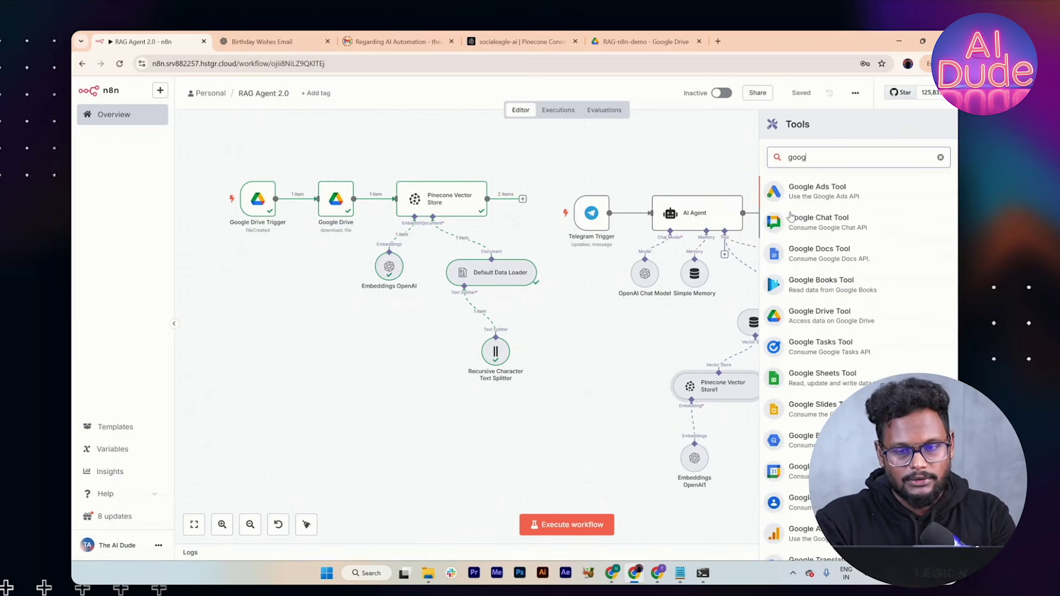
key("BackSpace")
key("BackSpace")
key("BackSpace")
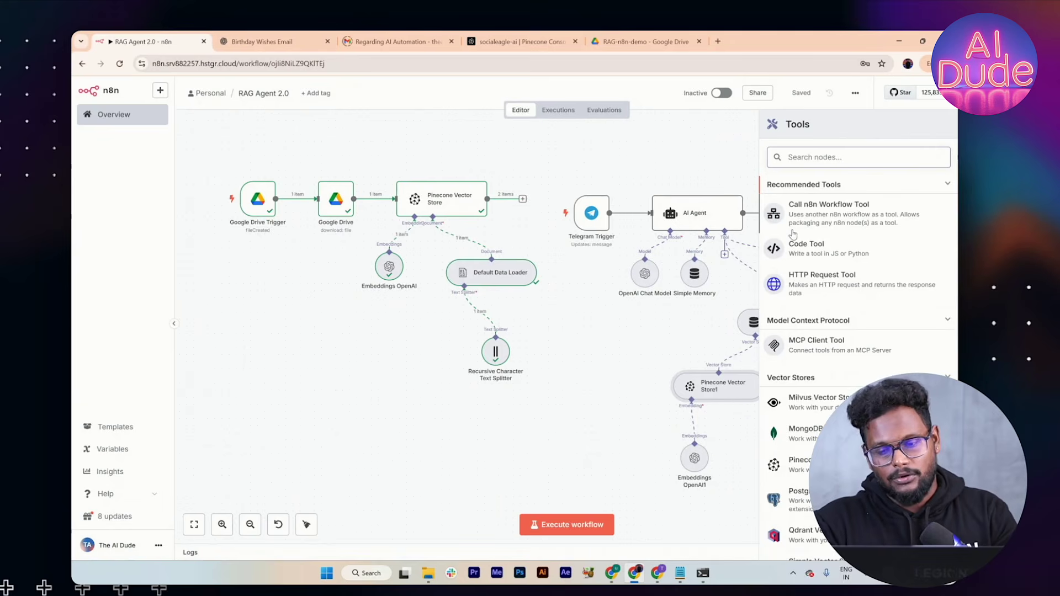
left_click(717, 166)
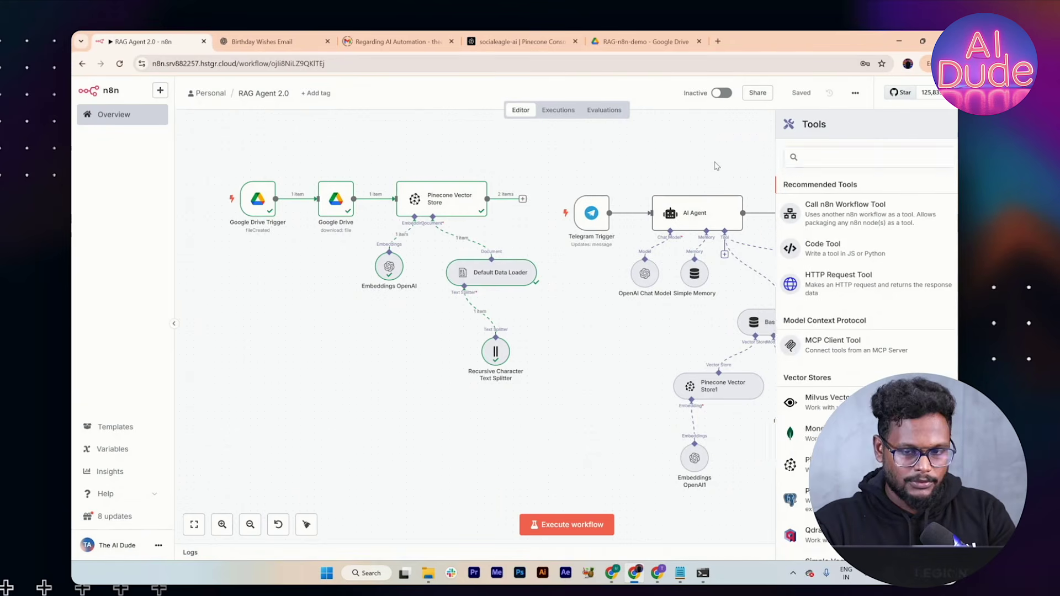
key("alt+Tab")
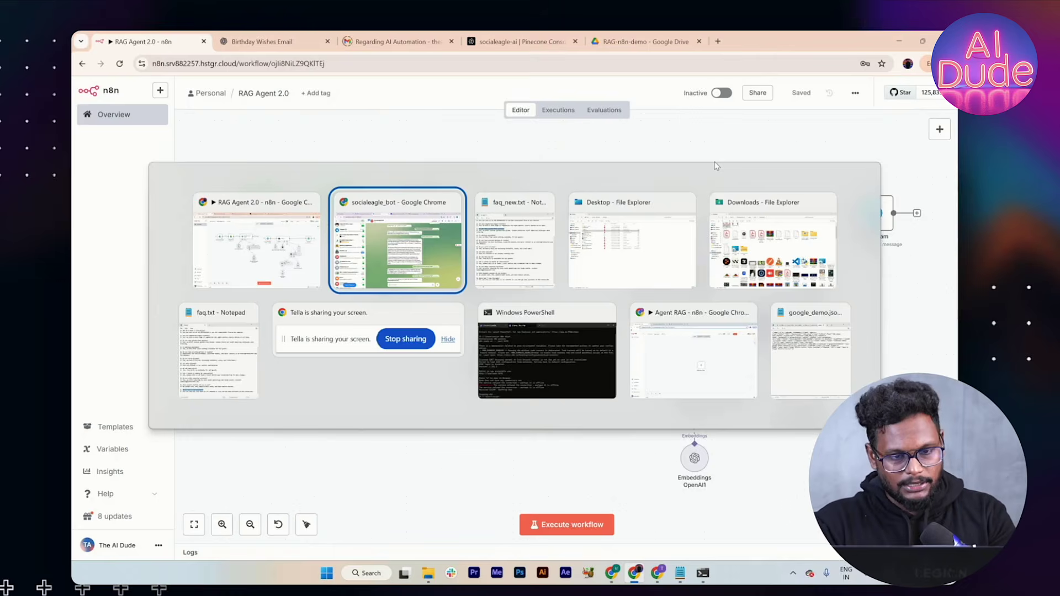